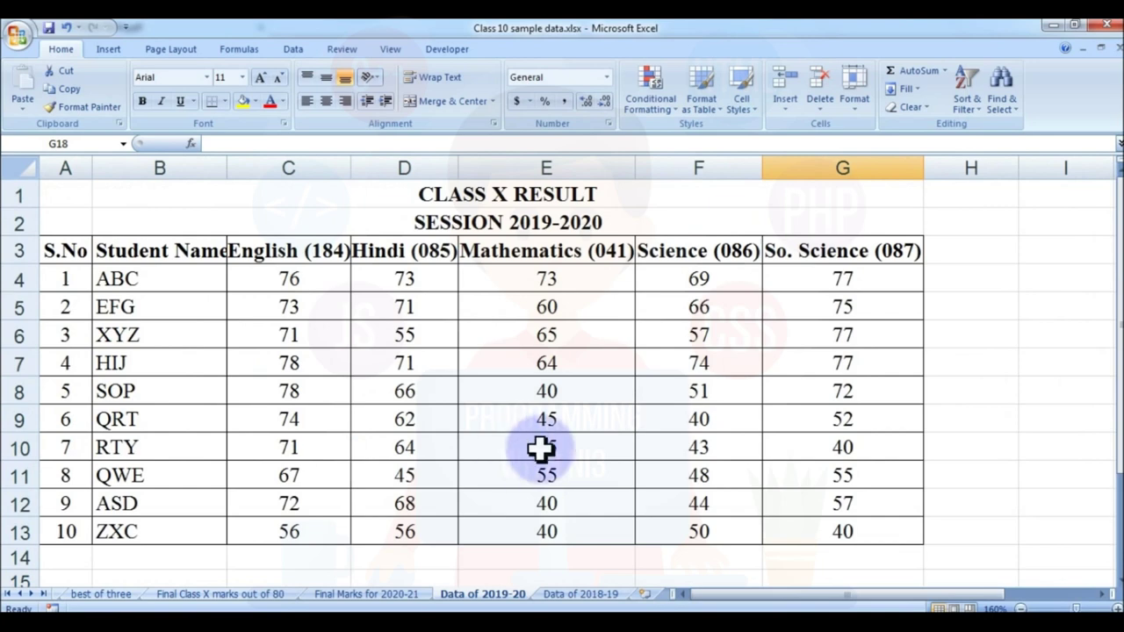
# Open the Data of 2018-19 sheet and review the students' marks in all five subjects.
pyautogui.click(580, 593)
pyautogui.scroll(4, 557, 491)
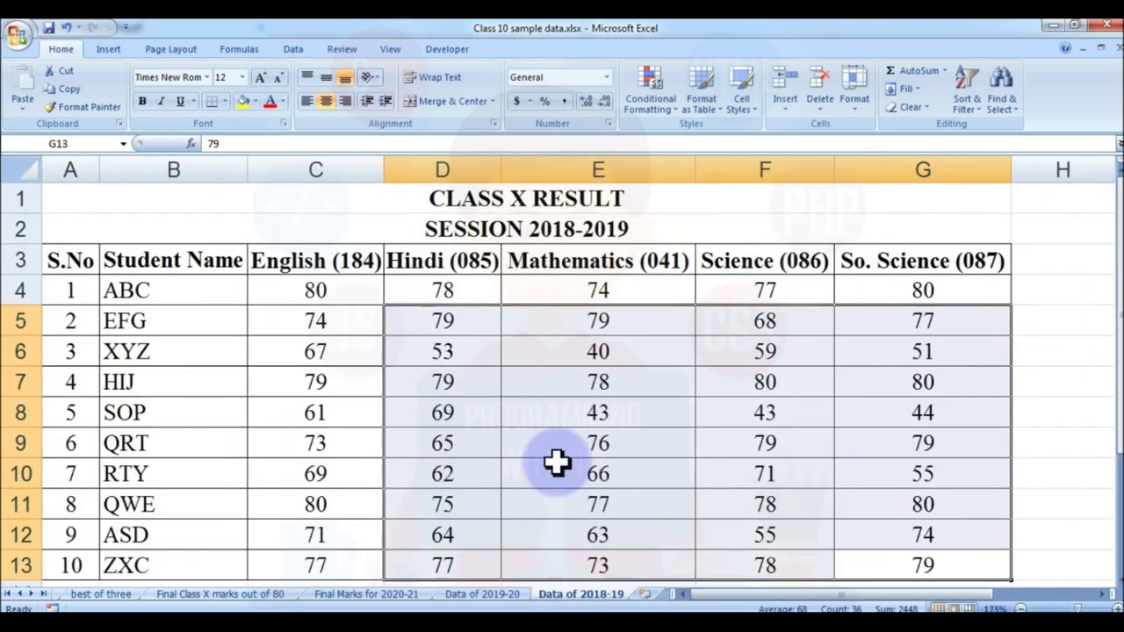
pyautogui.scroll(-1, 557, 463)
pyautogui.click(772, 338)
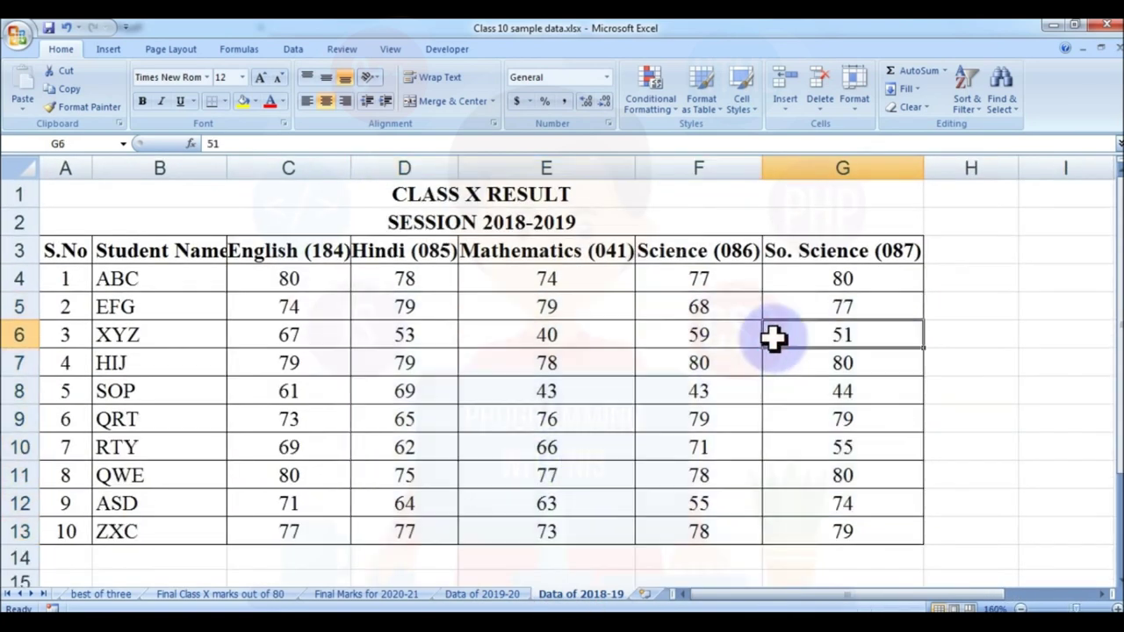
pyautogui.click(615, 353)
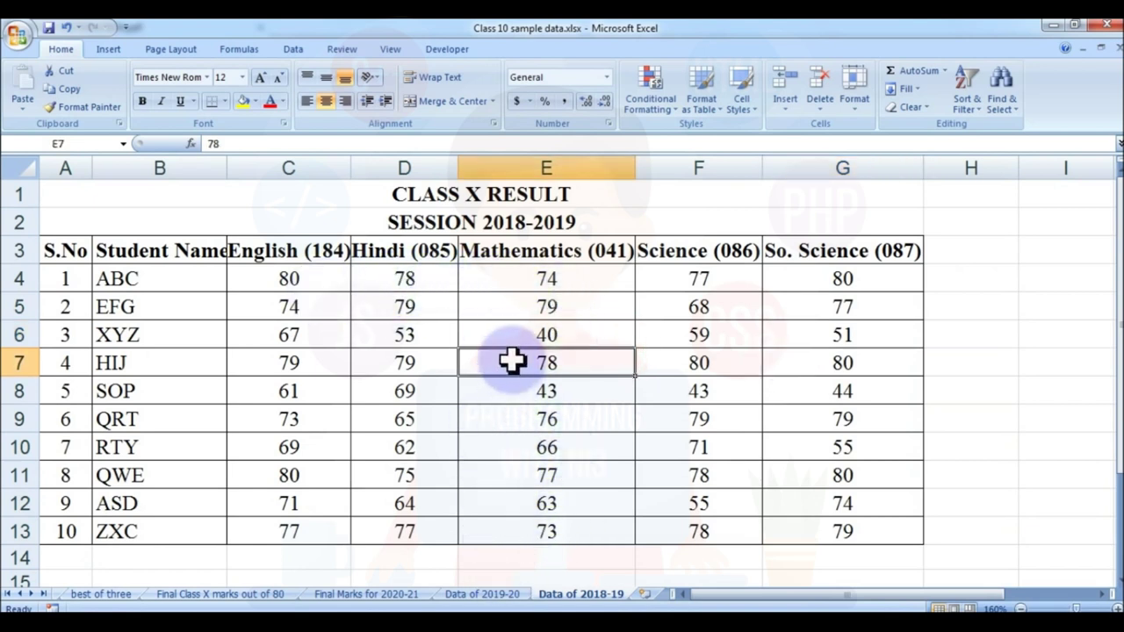
pyautogui.scroll(-2, 512, 359)
pyautogui.scroll(2, 512, 360)
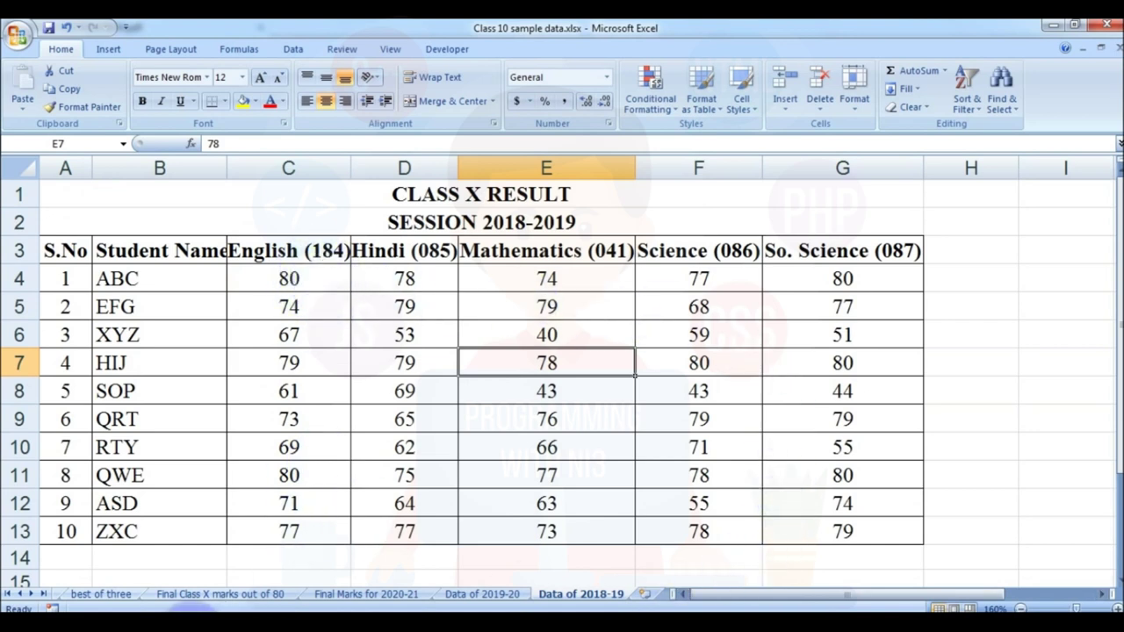
# Switch to the POLICY NOTIFICATION PDF and read the Mathematics marks distribution and reference-year averages on page 16.
pyautogui.hotkey('alt', 'Tab')
pyautogui.scroll(3, 494, 464)
pyautogui.scroll(-4, 495, 467)
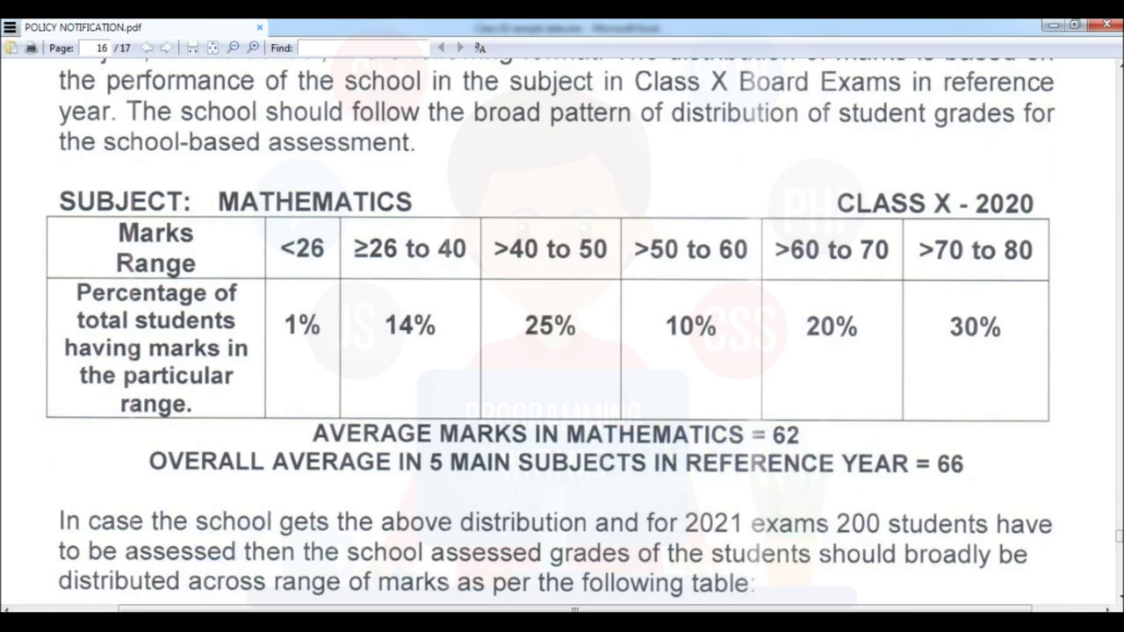
# Return to the Excel workbook and label cell B16 "Average" below the 2018-19 marks table.
pyautogui.hotkey('alt', 'Tab')
pyautogui.scroll(-2, 392, 437)
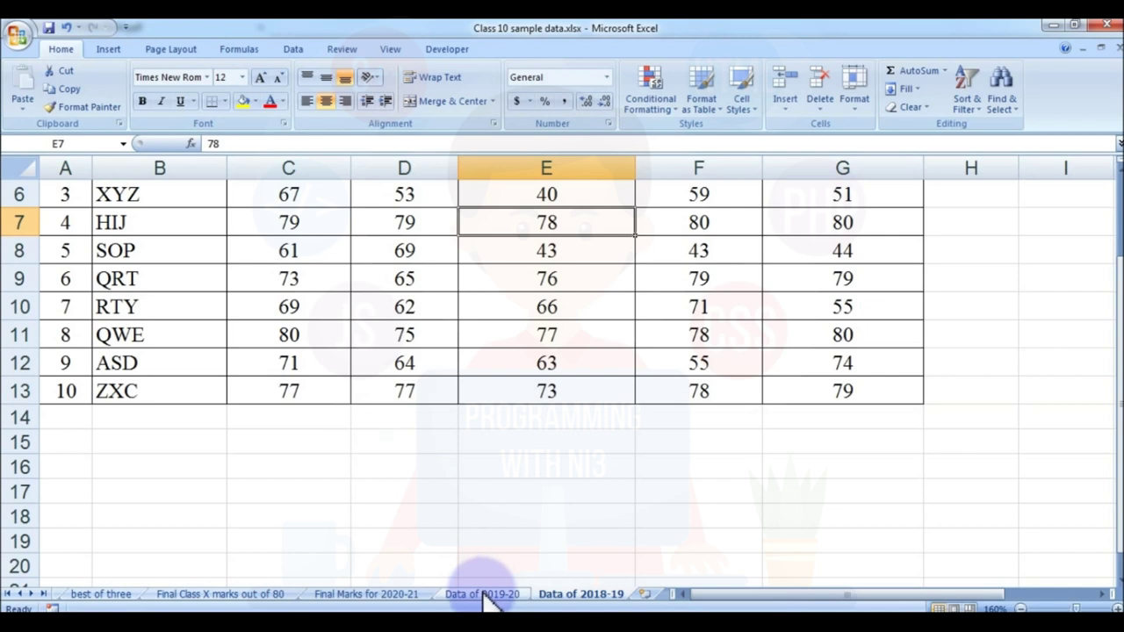
pyautogui.click(196, 442)
pyautogui.click(110, 468)
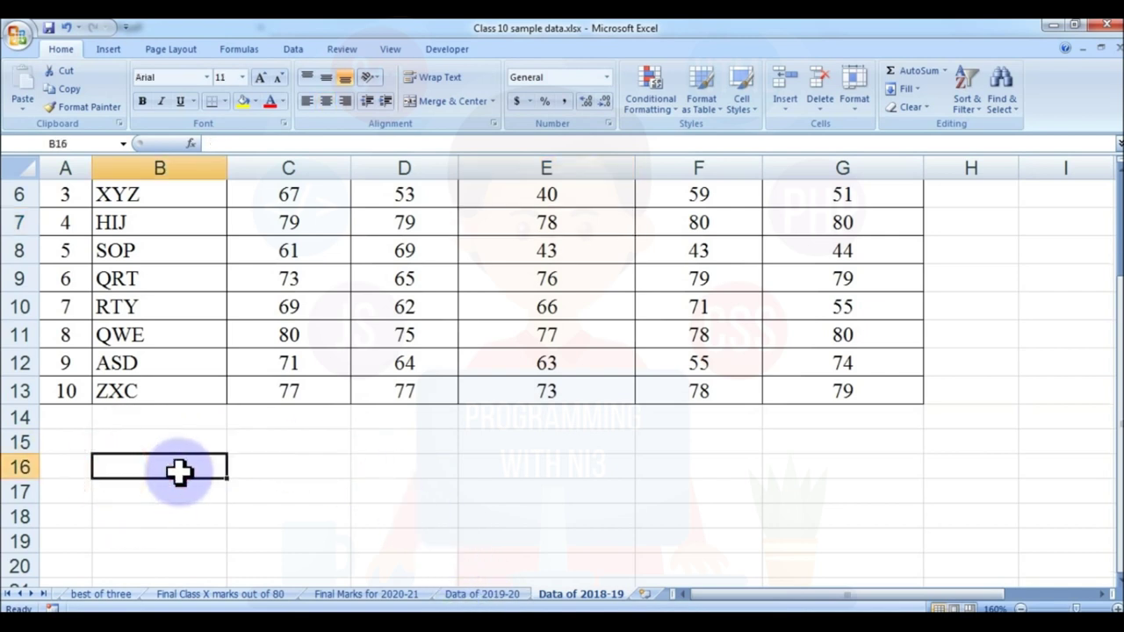
pyautogui.write('Average')
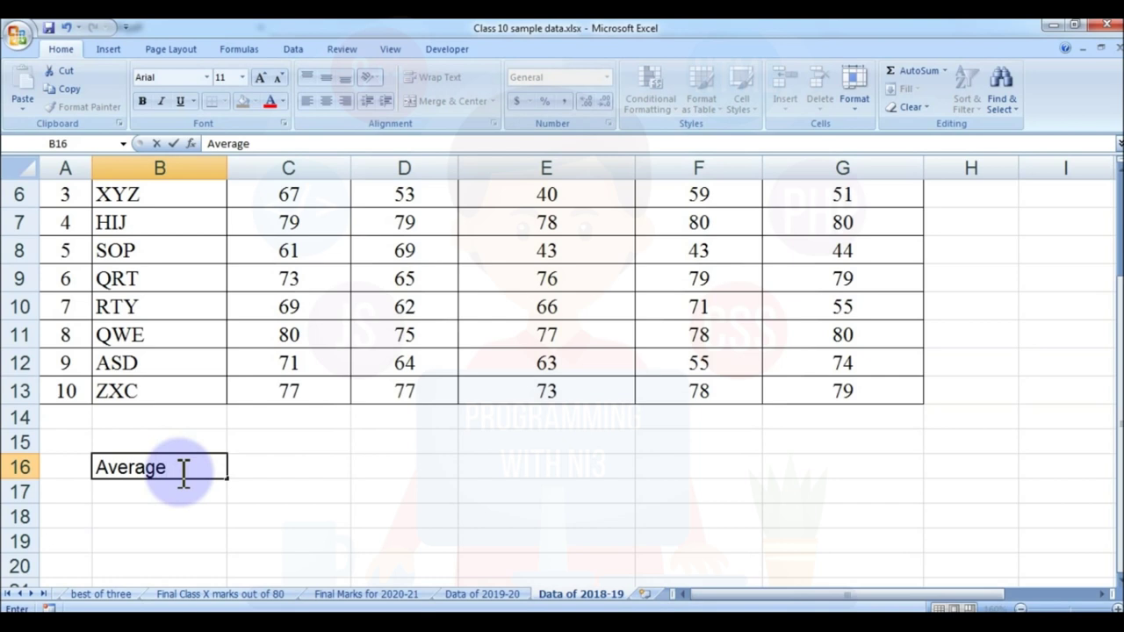
pyautogui.press('Tab')
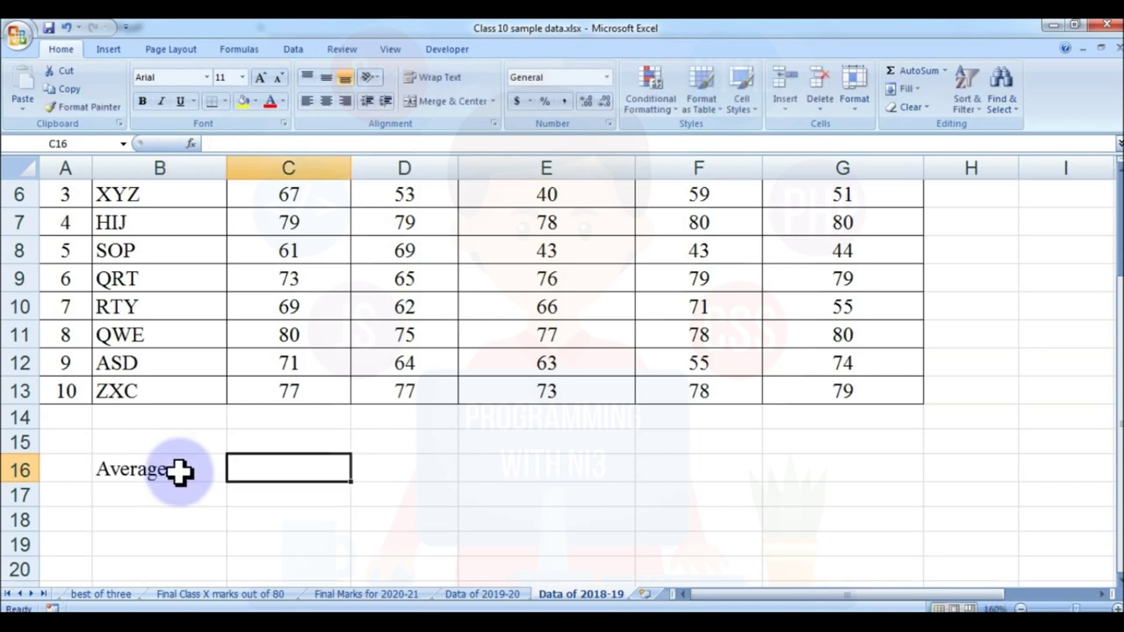
# Calculate the English average in C16 with =AVERAGE(C4:C13) and show it without decimals.
pyautogui.write('=')
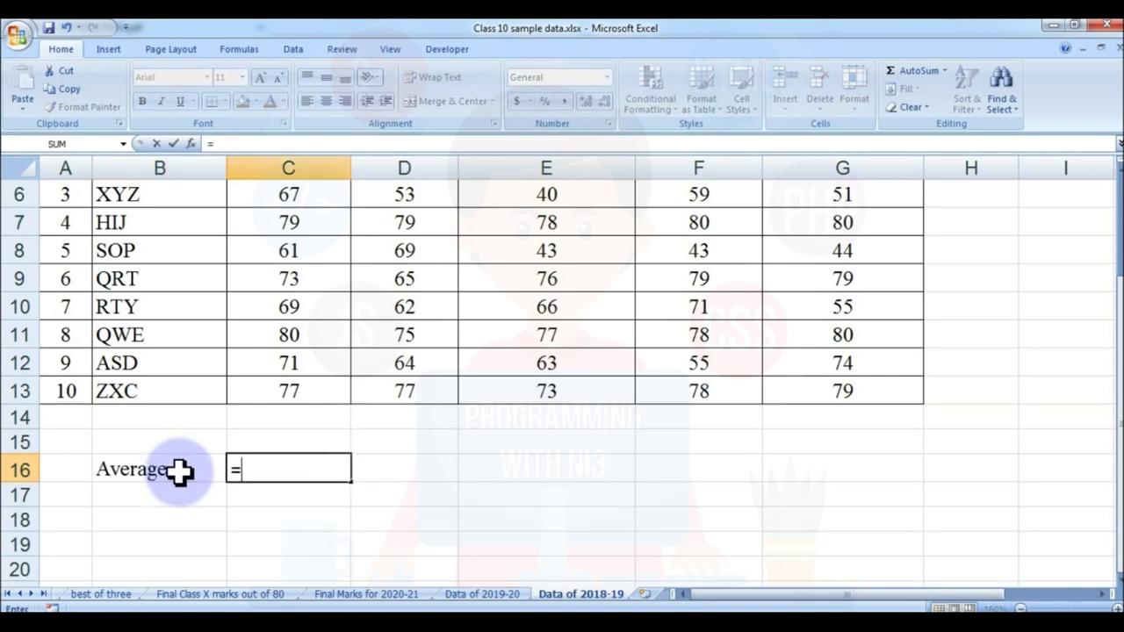
pyautogui.write('average(')
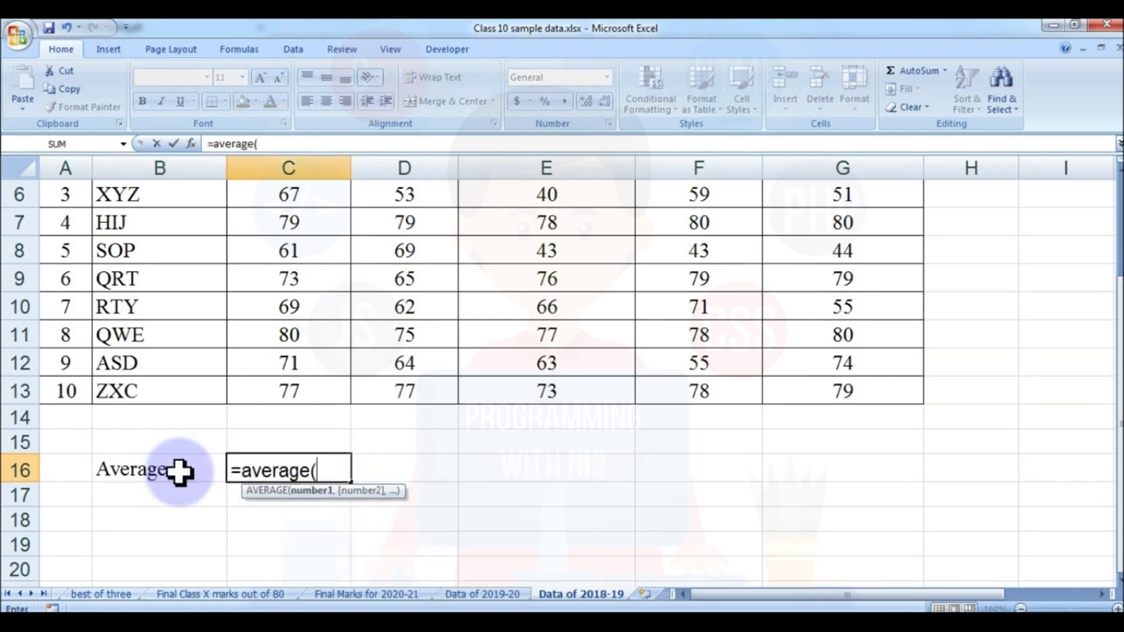
pyautogui.moveTo(264, 384); pyautogui.dragTo(288, 299)
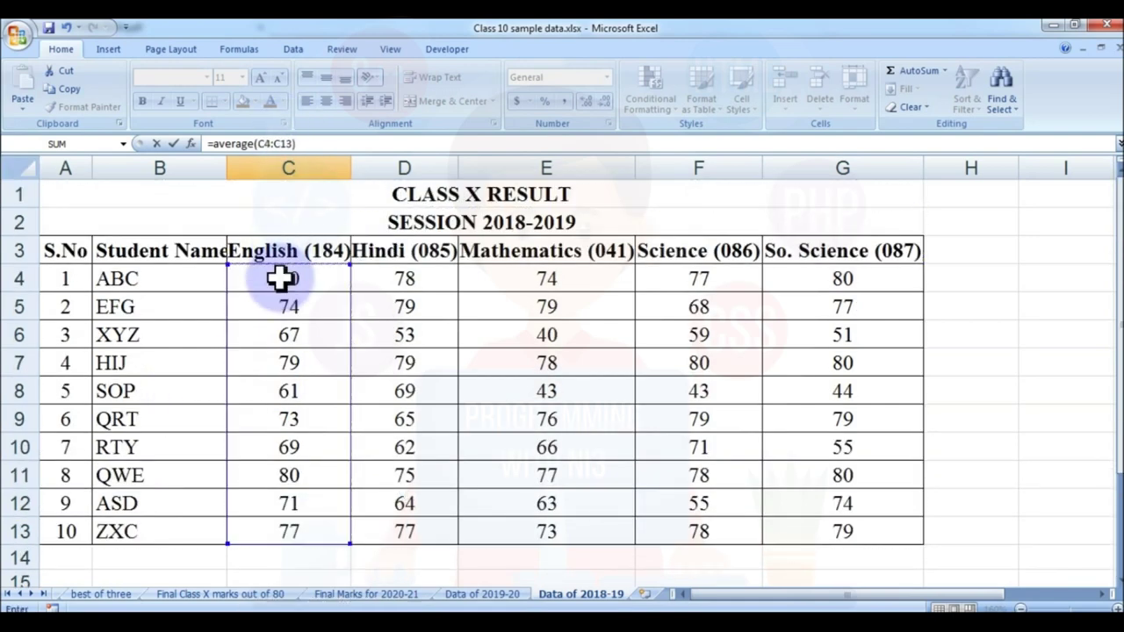
pyautogui.press('Return')
pyautogui.click(245, 527)
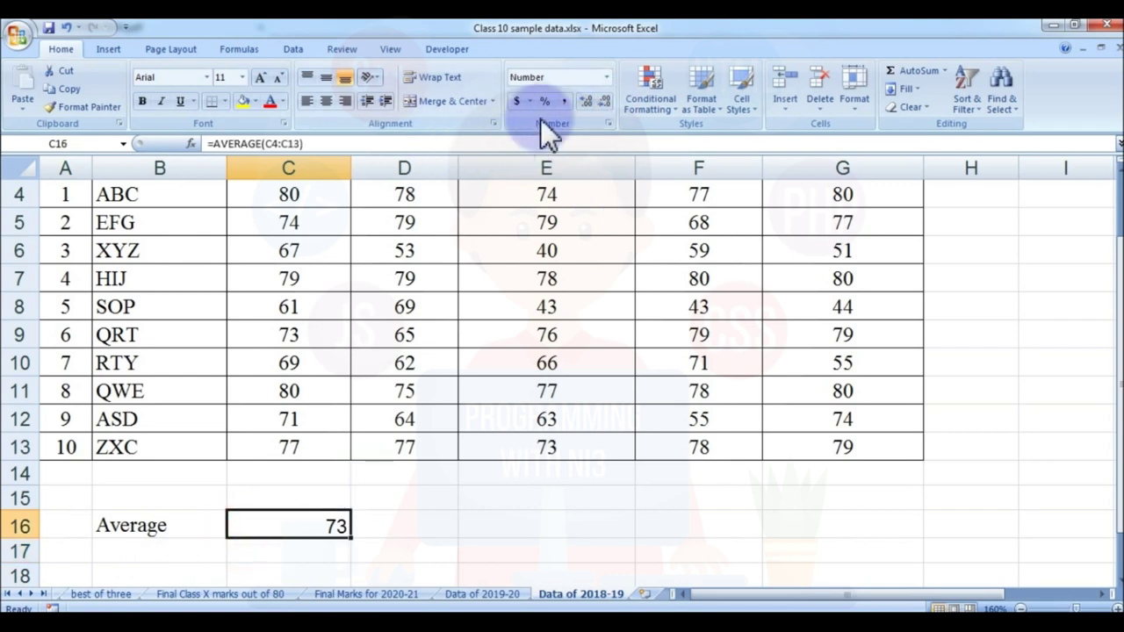
# Centre cells C16:G16 and fill the English average formula across to G16 for the other subjects.
pyautogui.keyDown('shift'); pyautogui.click(869, 532); pyautogui.keyUp('shift')
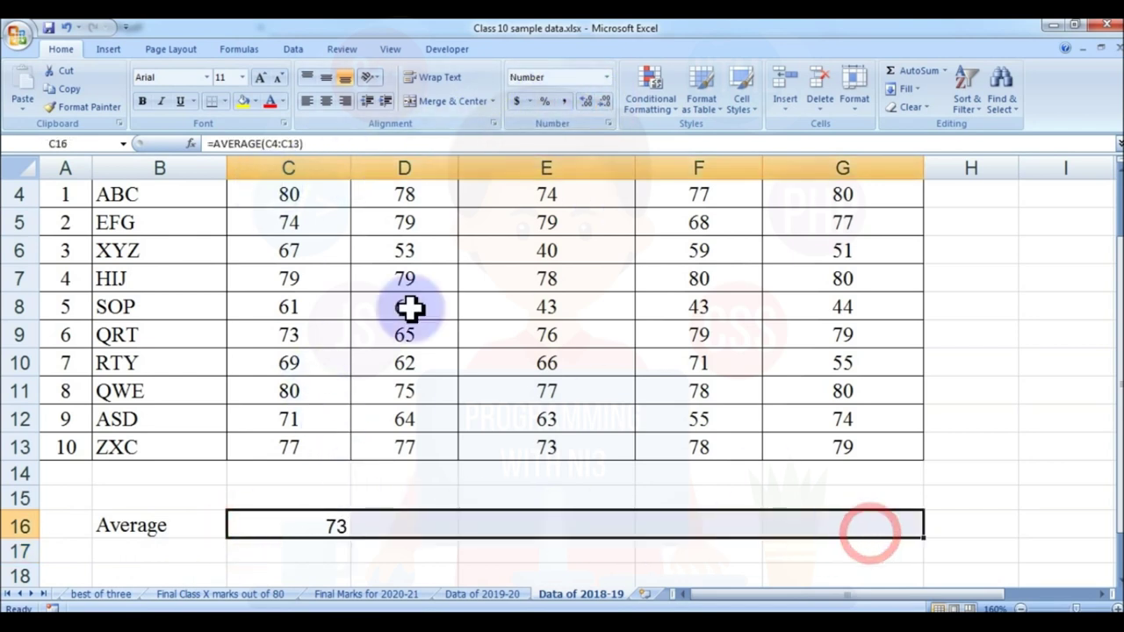
pyautogui.click(323, 105)
pyautogui.moveTo(349, 537); pyautogui.dragTo(922, 535)
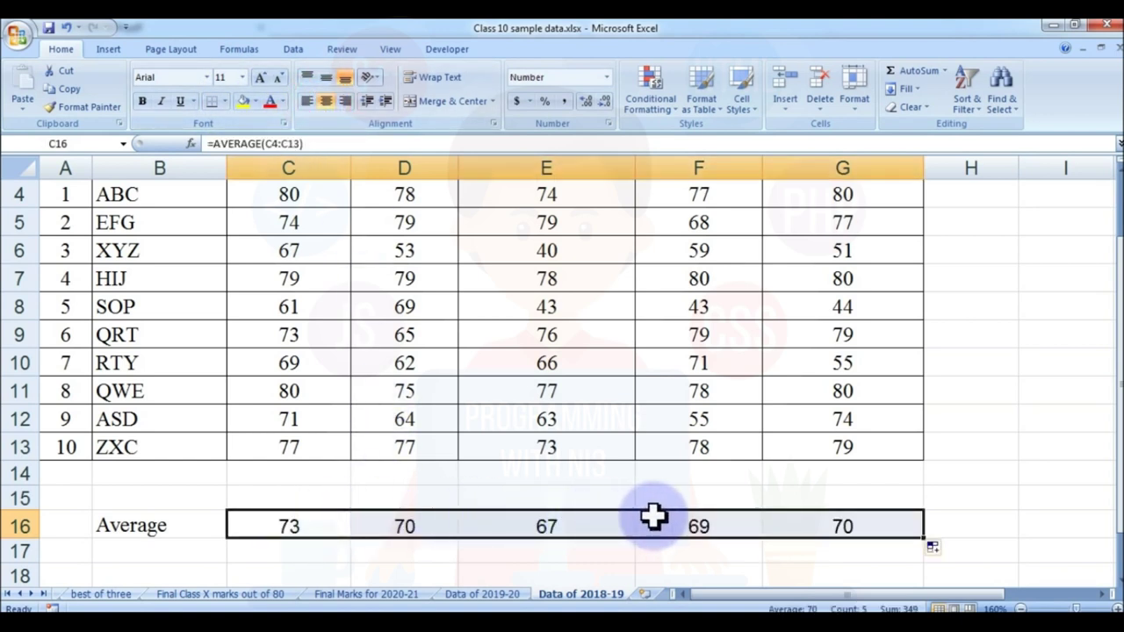
pyautogui.click(342, 529)
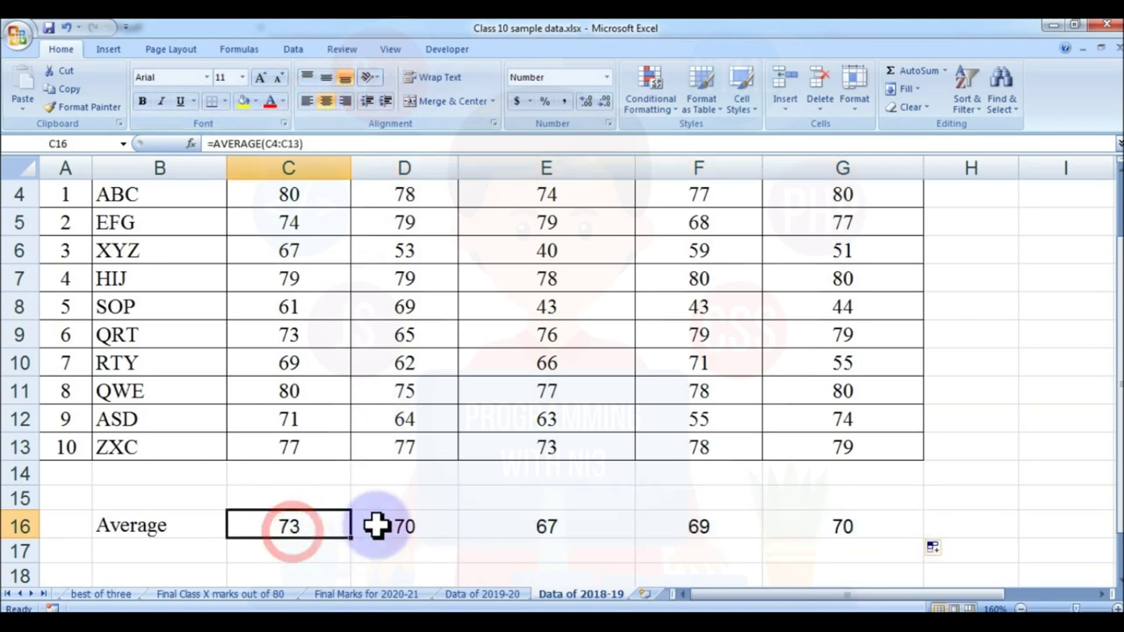
# Copy the five subject headings from C3:G3 into row 15 above the averages, starting at C15.
pyautogui.click(303, 501)
pyautogui.scroll(1, 313, 427)
pyautogui.moveTo(285, 250); pyautogui.dragTo(838, 244)
pyautogui.hotkey('ctrl', 'c')
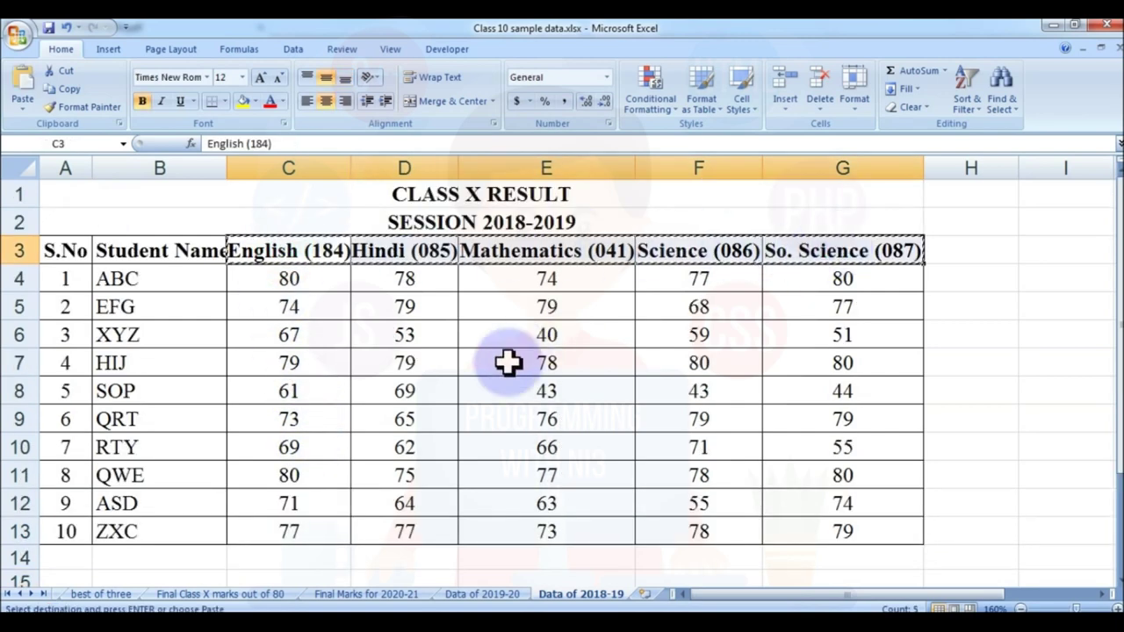
pyautogui.scroll(-3, 345, 378)
pyautogui.click(296, 302)
pyautogui.hotkey('ctrl', 'v')
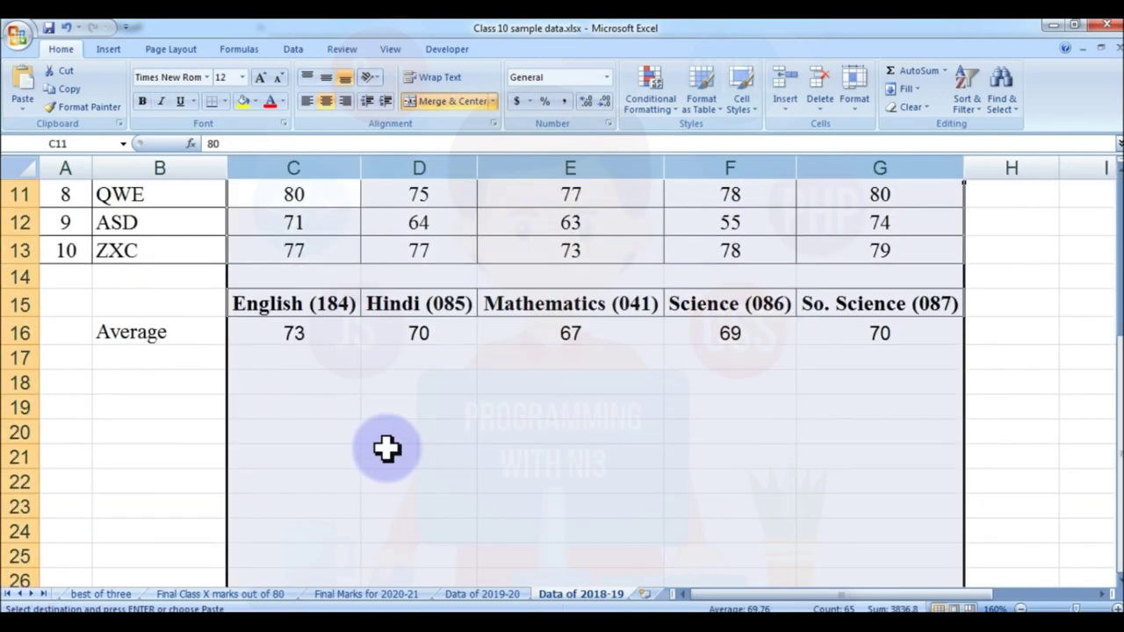
pyautogui.click(386, 448)
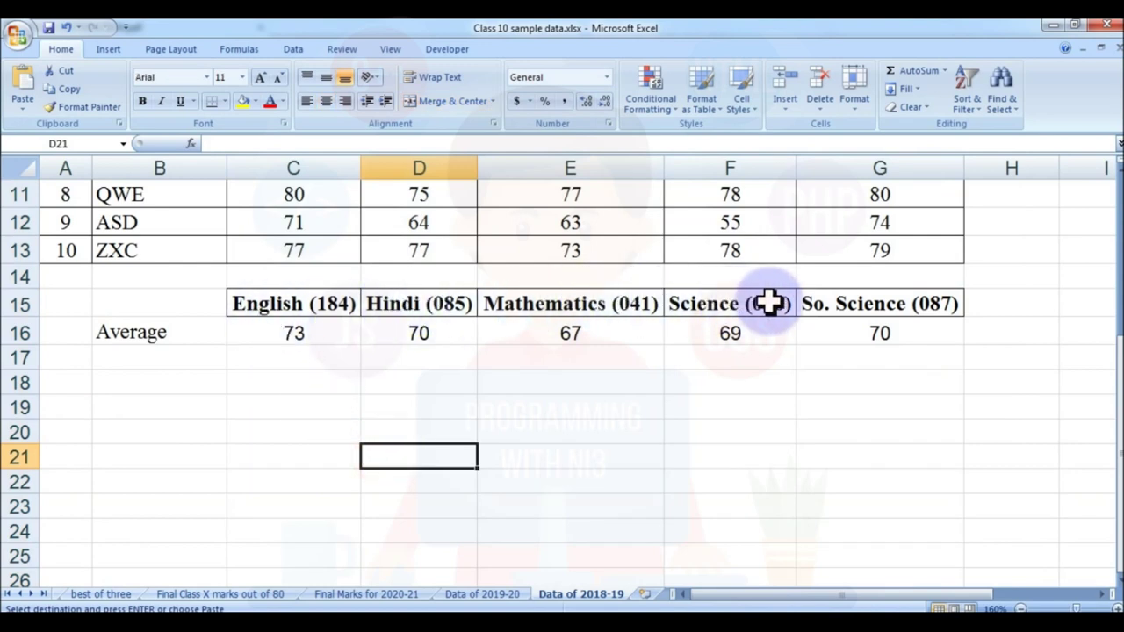
pyautogui.click(828, 429)
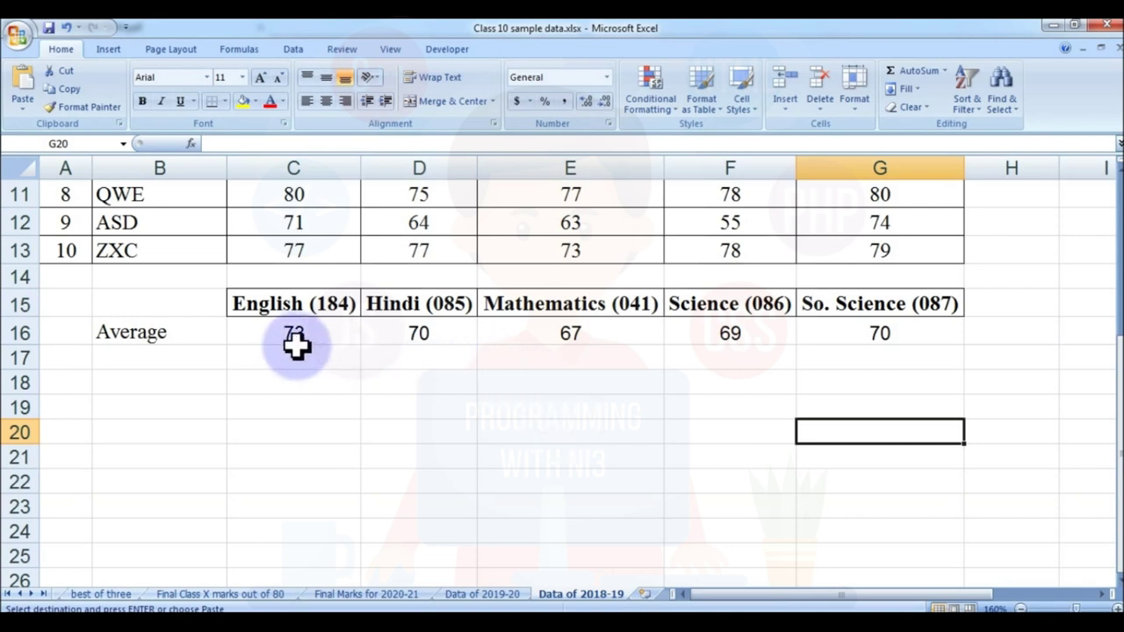
# Label cell B18 "overall Average" and check the overall average example in the policy PDF.
pyautogui.click(145, 379)
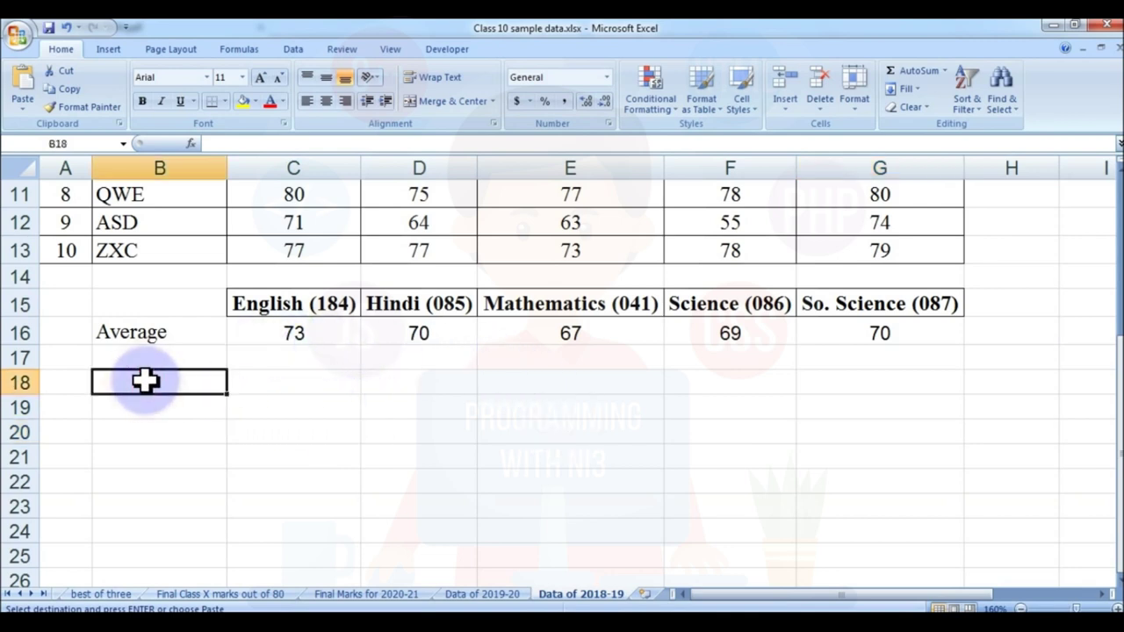
pyautogui.write('overall Average')
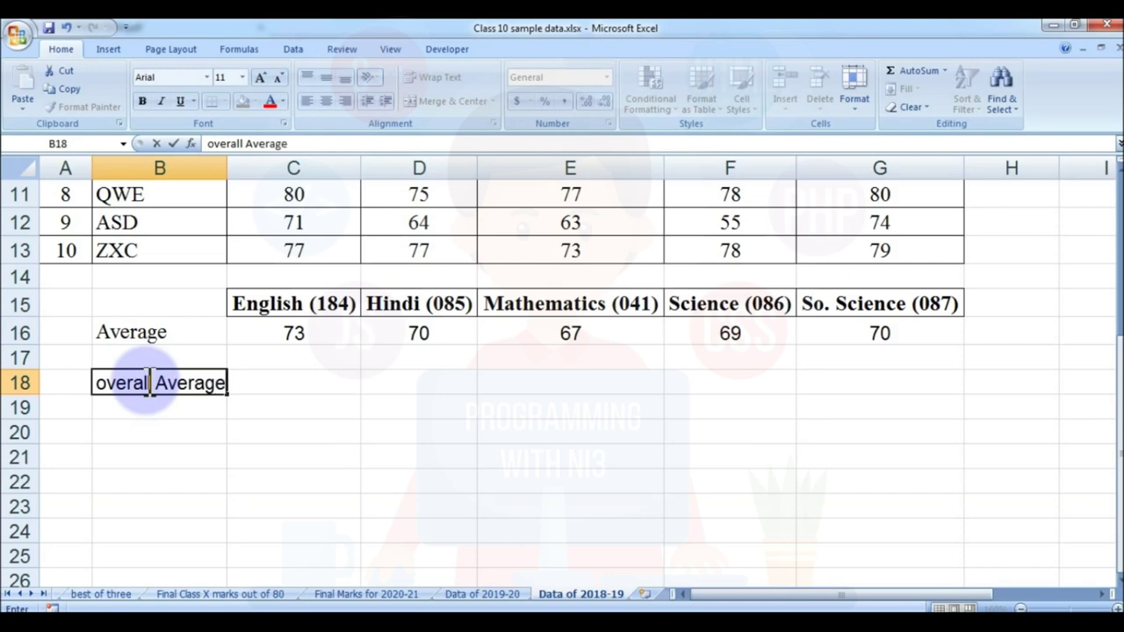
pyautogui.press('Return')
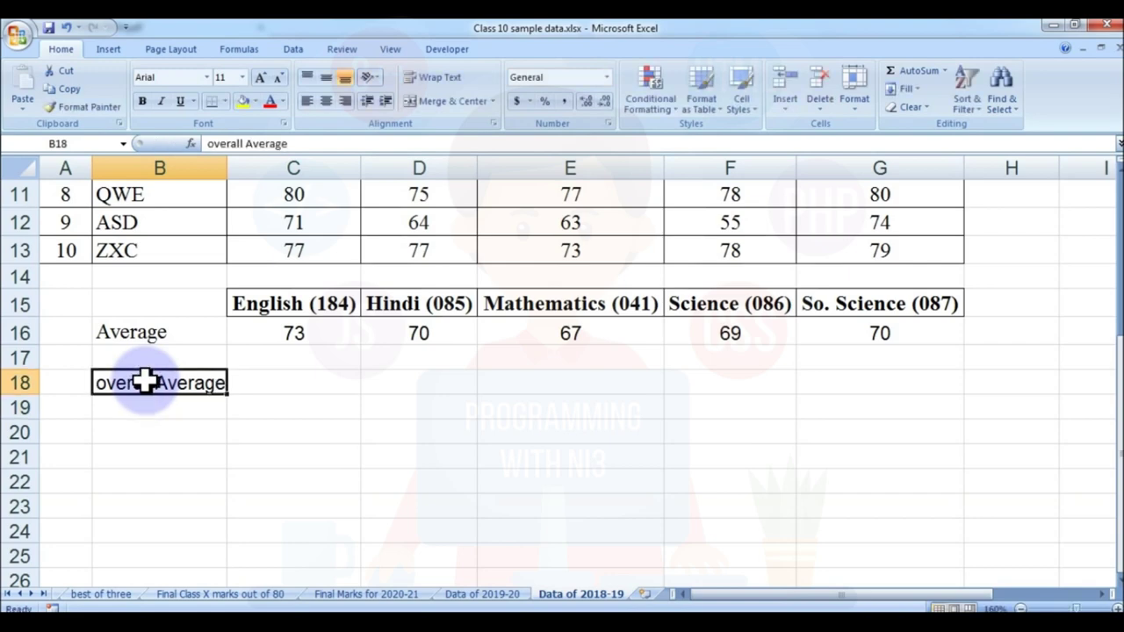
pyautogui.click(263, 609)
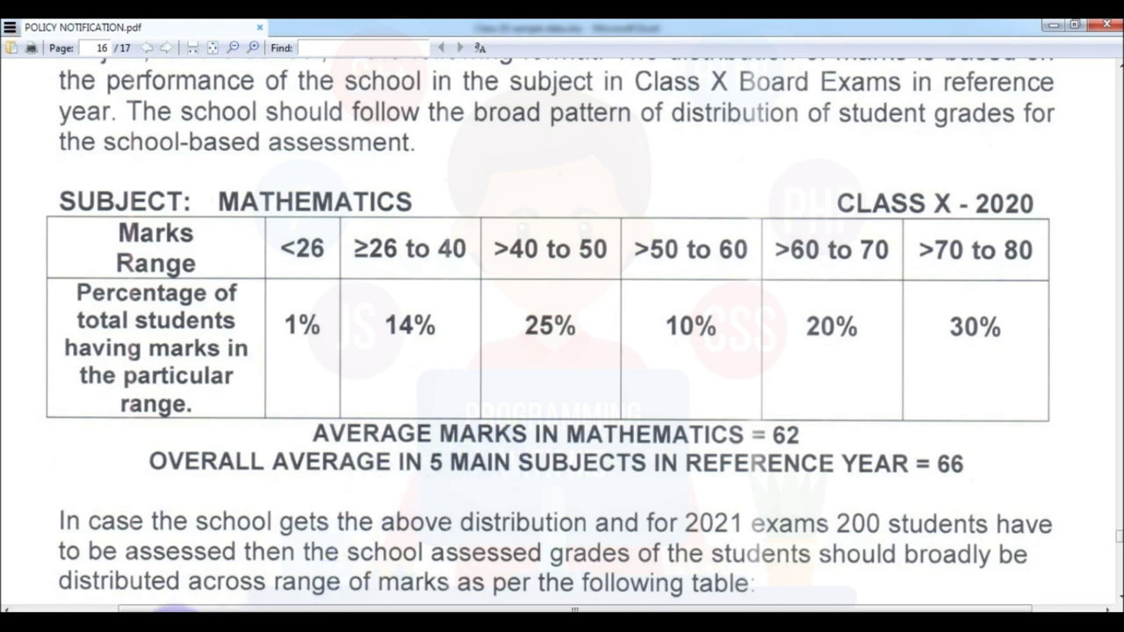
pyautogui.click(180, 527)
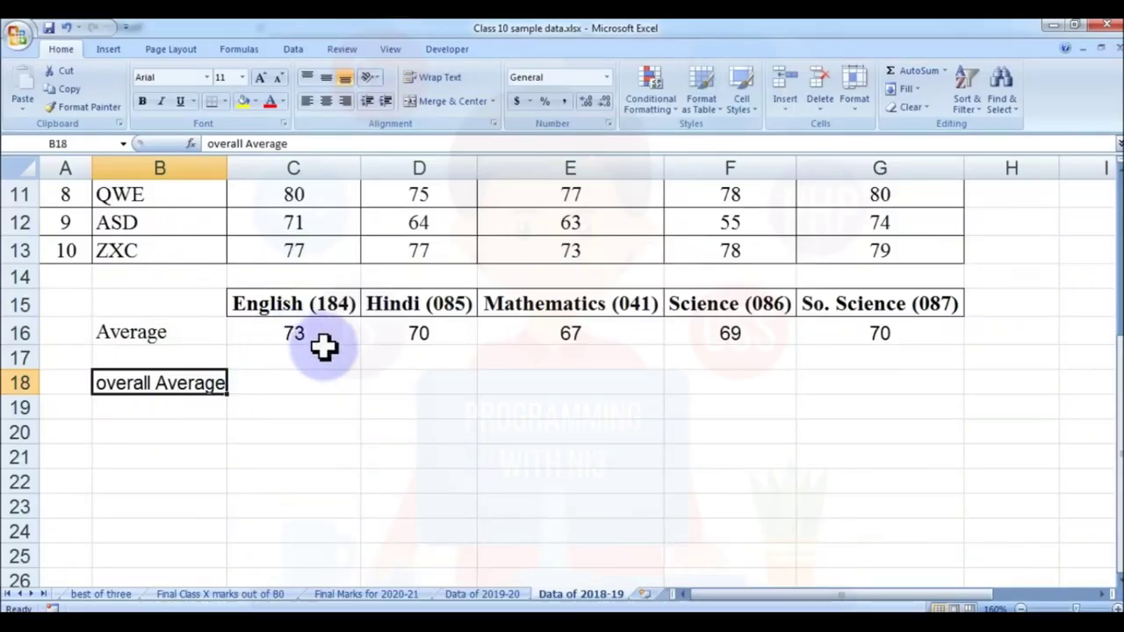
# Calculate the average of all marks in C18 with =AVERAGE(C4:G13), centred and without decimals.
pyautogui.click(305, 385)
pyautogui.write('=')
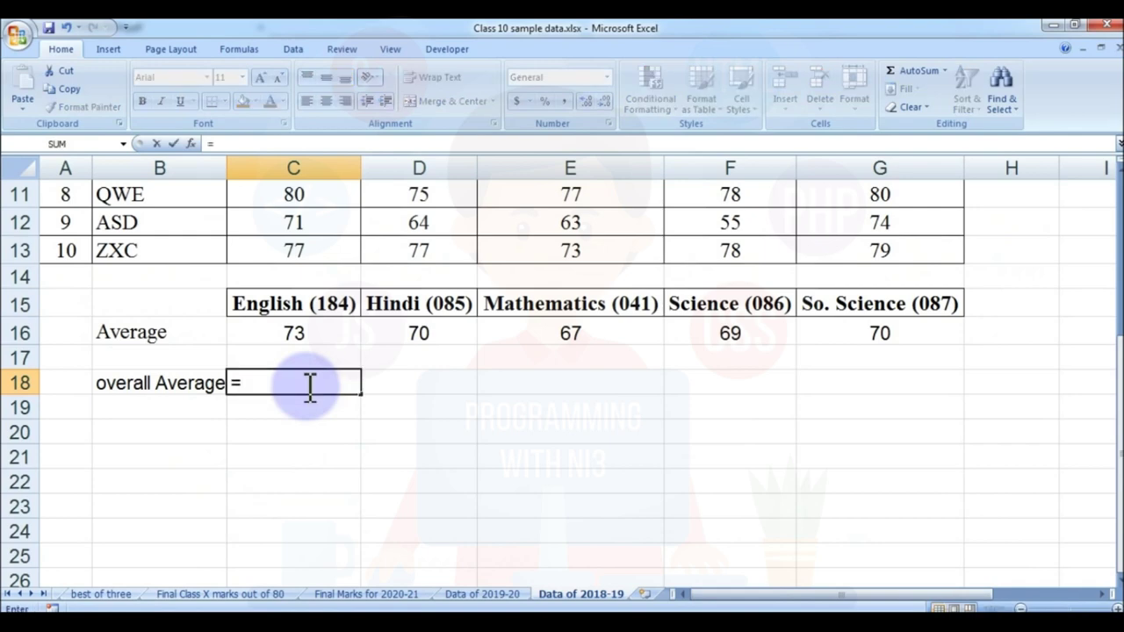
pyautogui.write('average(')
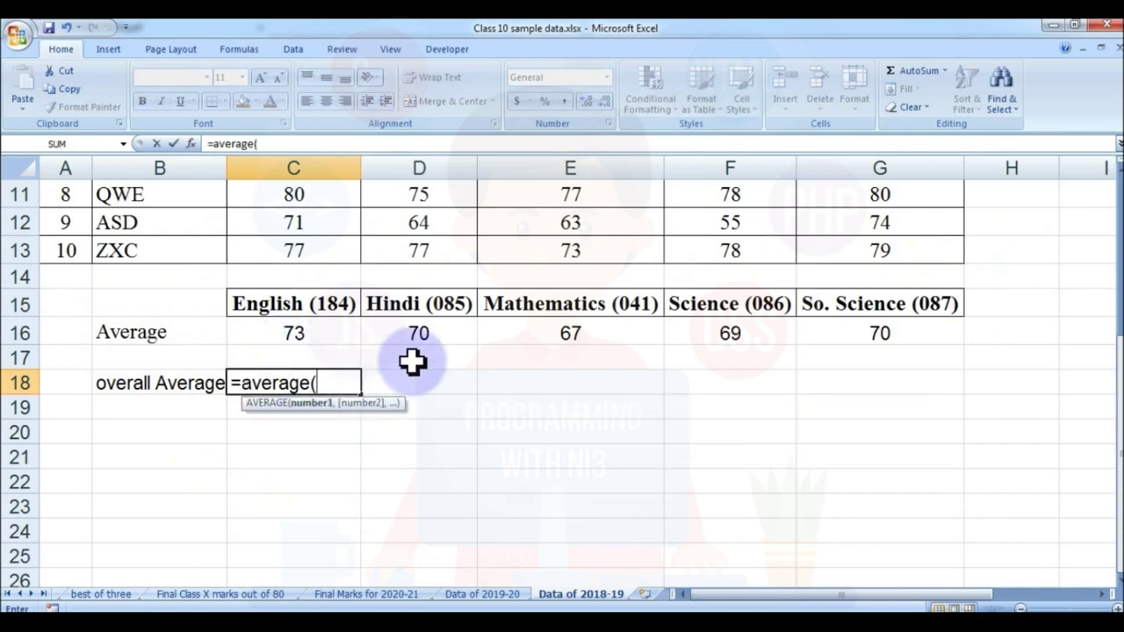
pyautogui.scroll(4, 413, 360)
pyautogui.moveTo(254, 275); pyautogui.dragTo(882, 535)
pyautogui.write(')')
pyautogui.press('Return')
pyautogui.click(325, 553)
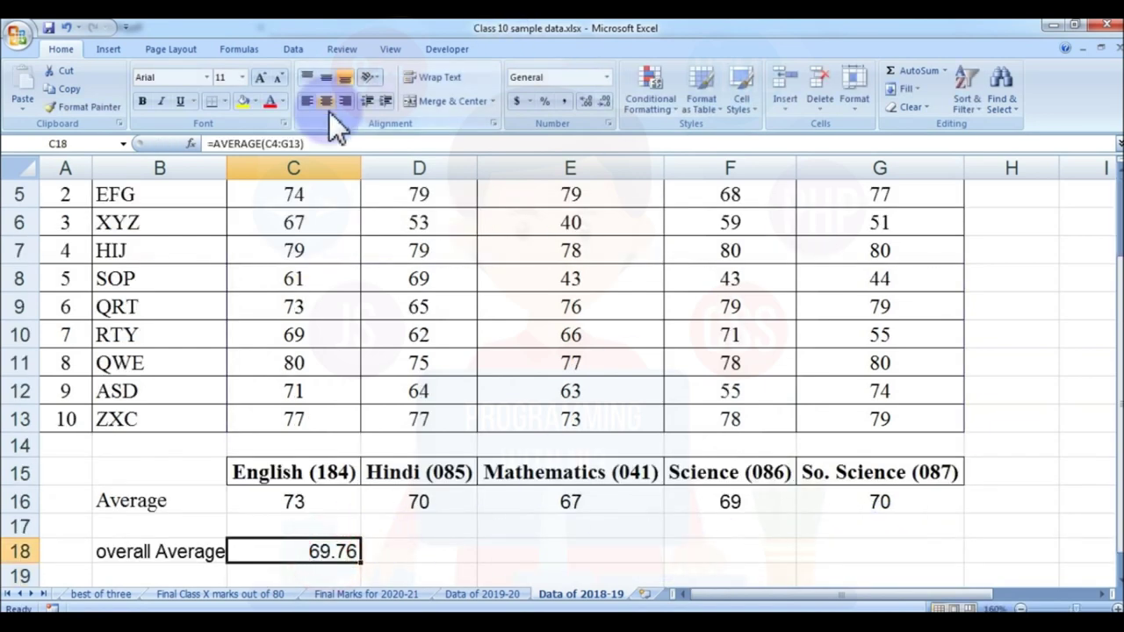
pyautogui.click(602, 103)
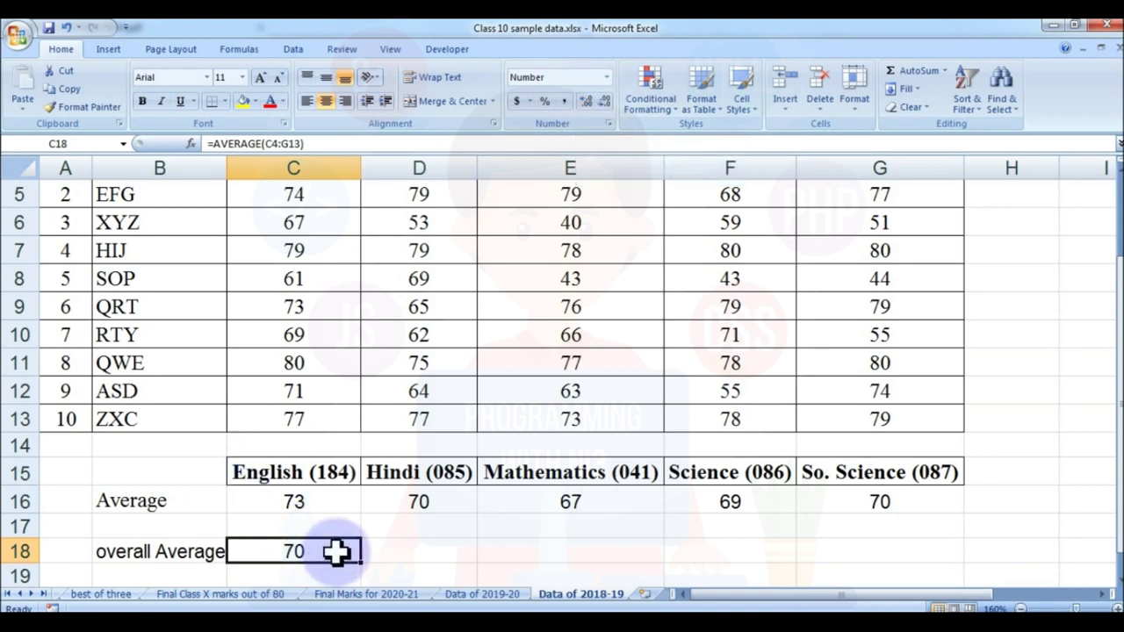
# Apply the formatting of the Average label in B16 to B18 and widen column B to fit its text.
pyautogui.click(154, 502)
pyautogui.click(85, 106)
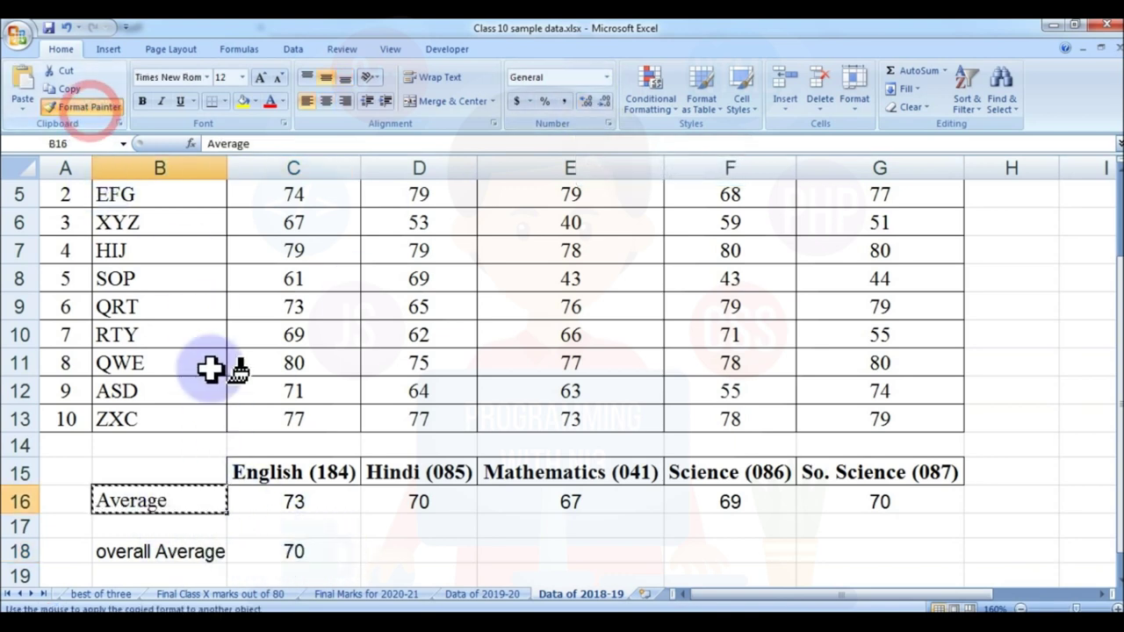
pyautogui.click(188, 550)
pyautogui.click(389, 552)
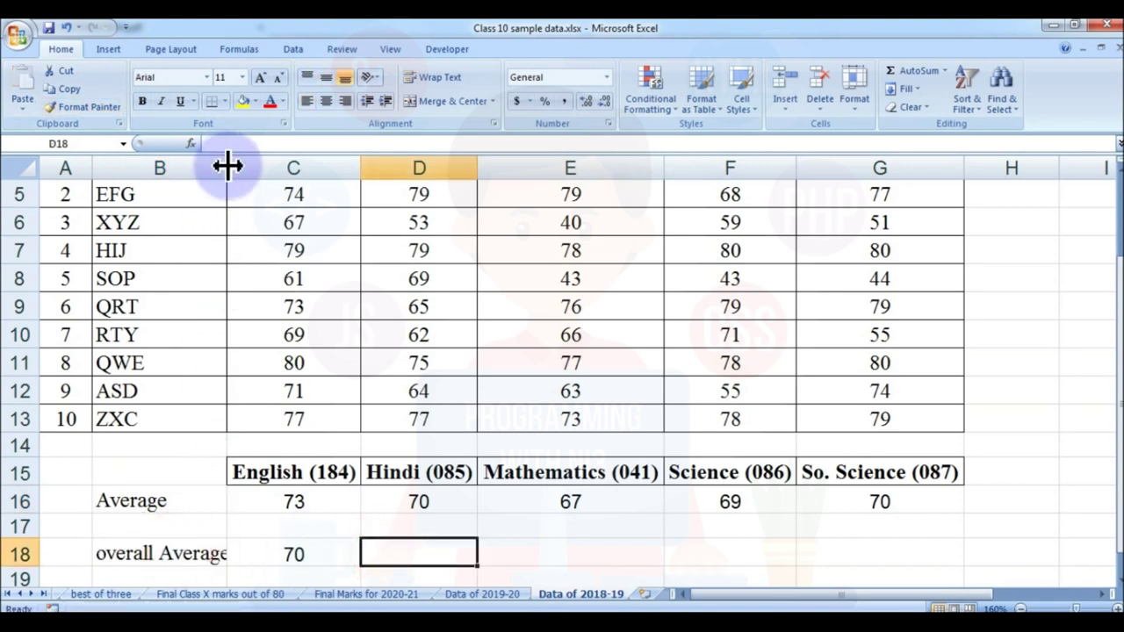
pyautogui.moveTo(226, 166); pyautogui.dragTo(235, 166)
pyautogui.click(351, 553)
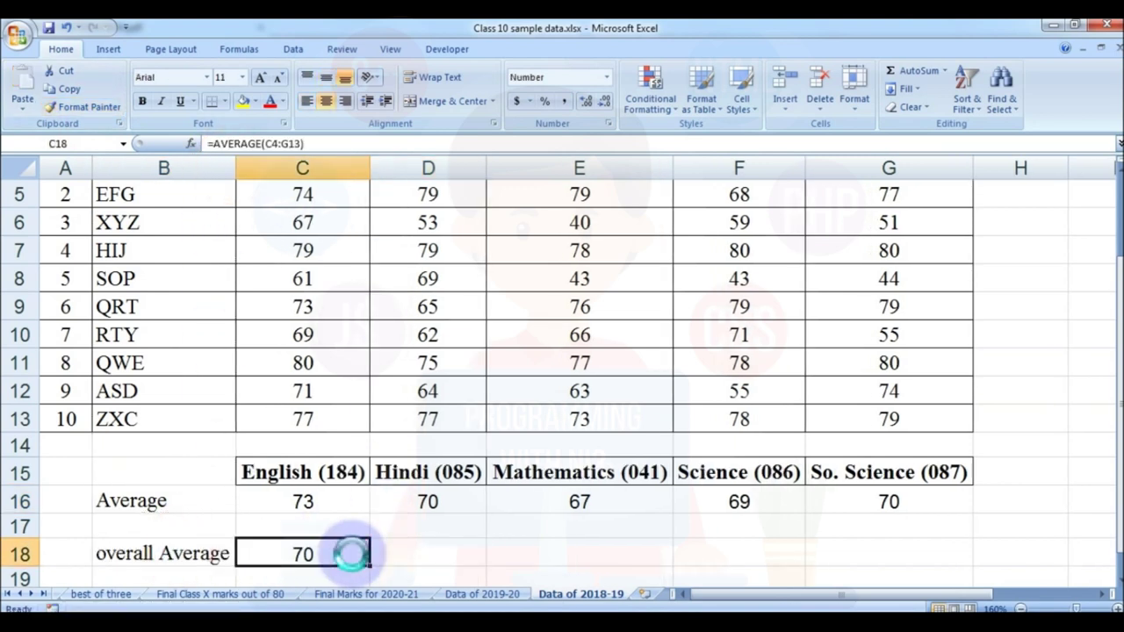
pyautogui.click(427, 553)
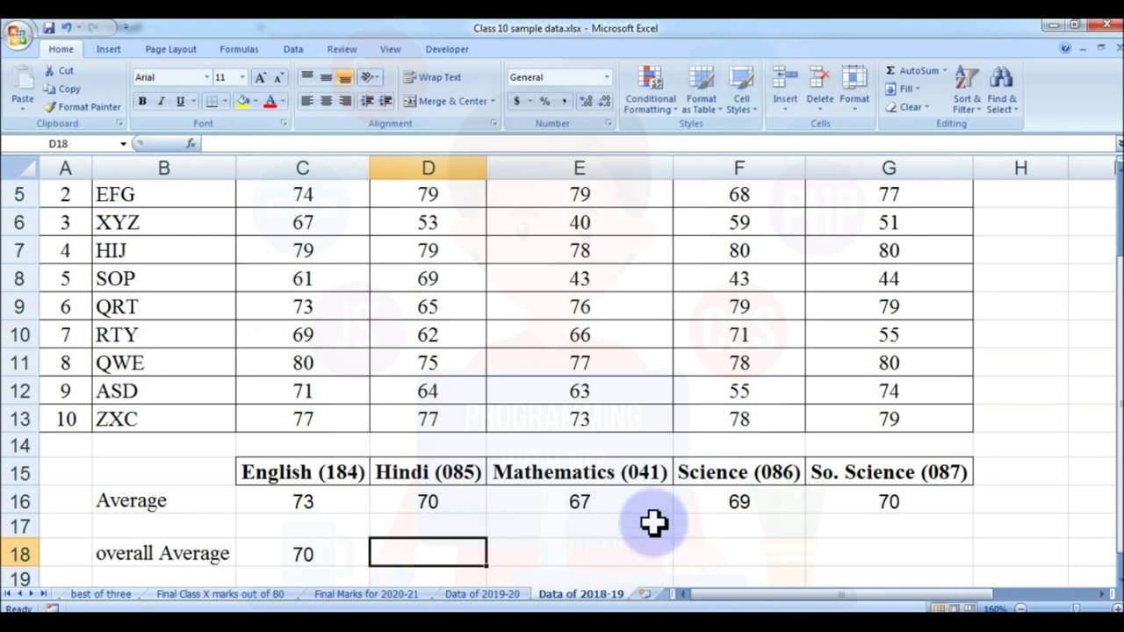
# Apply all borders to the subject averages table B15:G16 and to the overall average cells B18:C18.
pyautogui.scroll(-2, 654, 523)
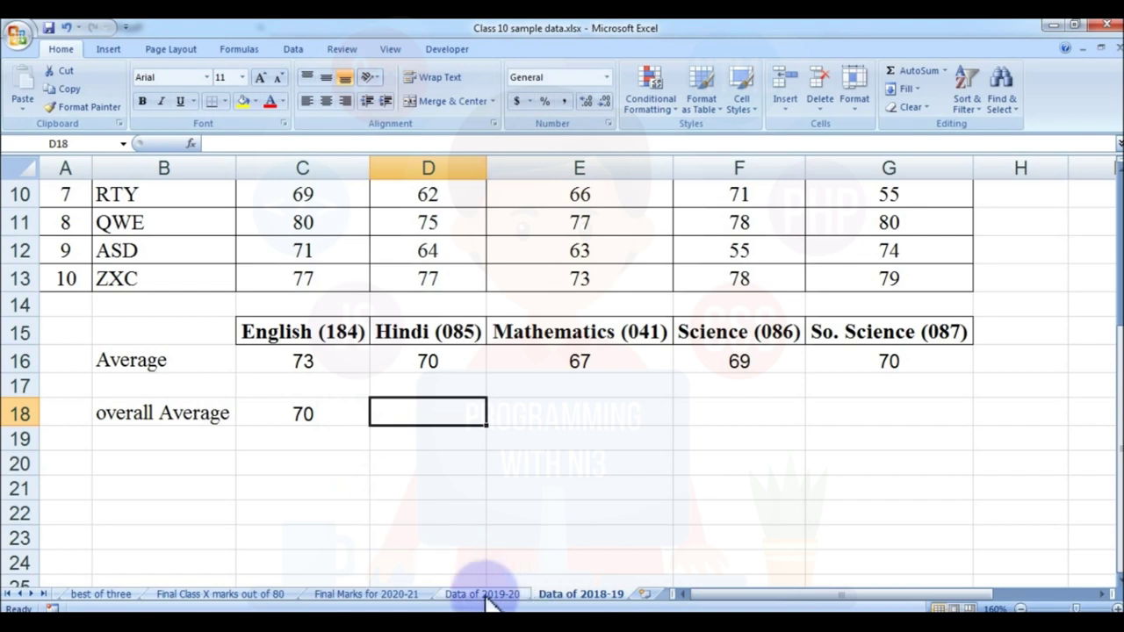
pyautogui.moveTo(143, 329); pyautogui.dragTo(942, 405)
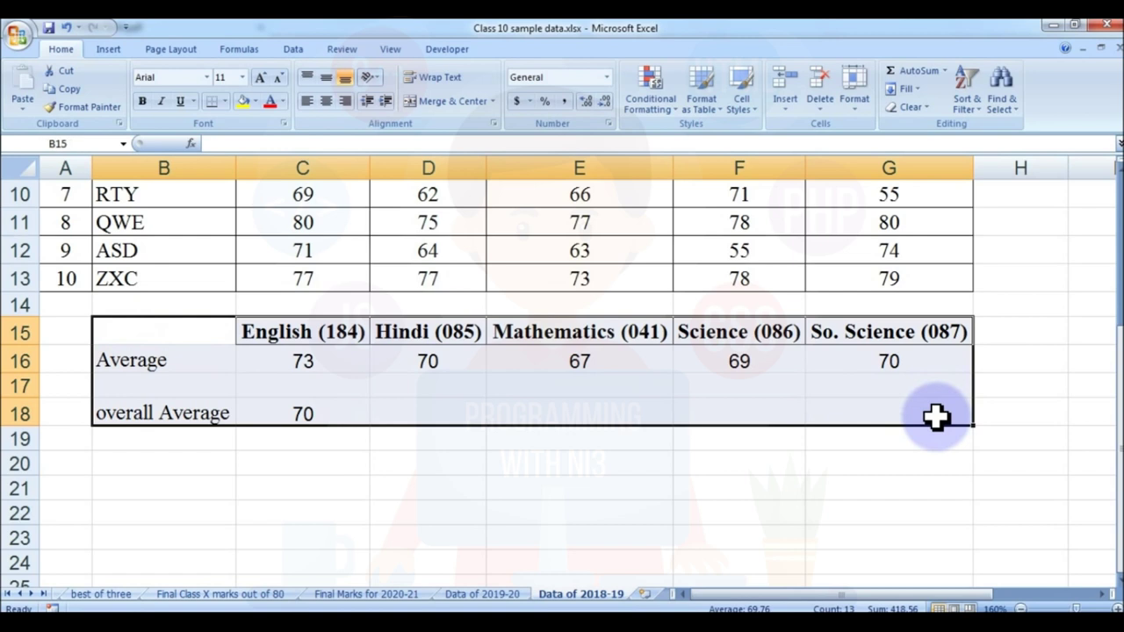
pyautogui.hotkey('ctrl', 'c')
pyautogui.moveTo(156, 328); pyautogui.dragTo(887, 360)
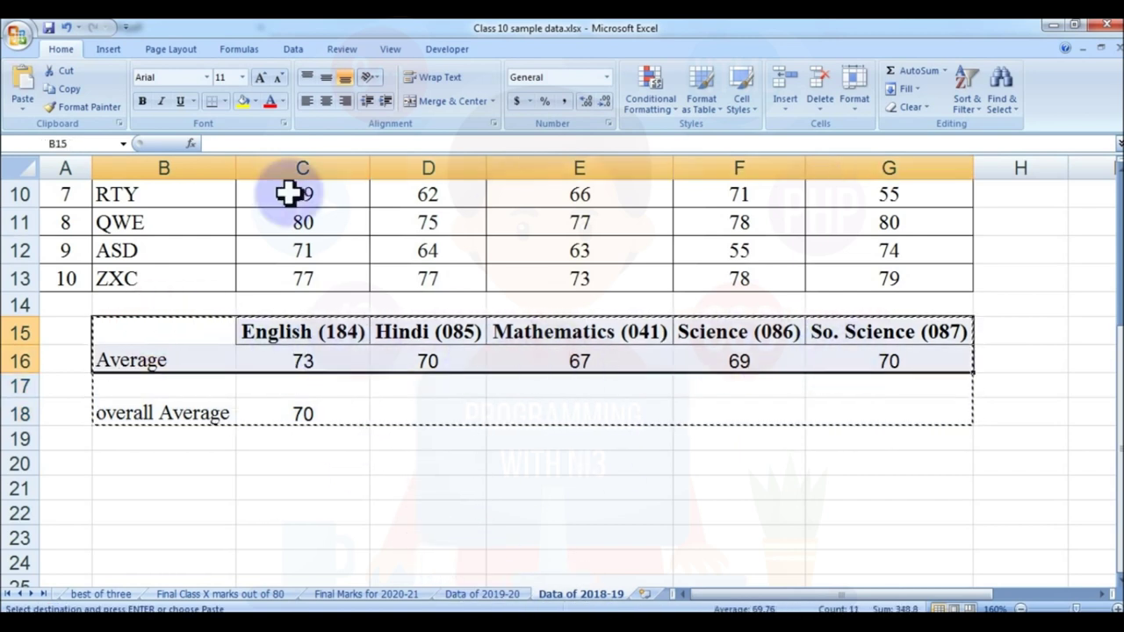
pyautogui.click(225, 102)
pyautogui.click(237, 233)
pyautogui.click(351, 379)
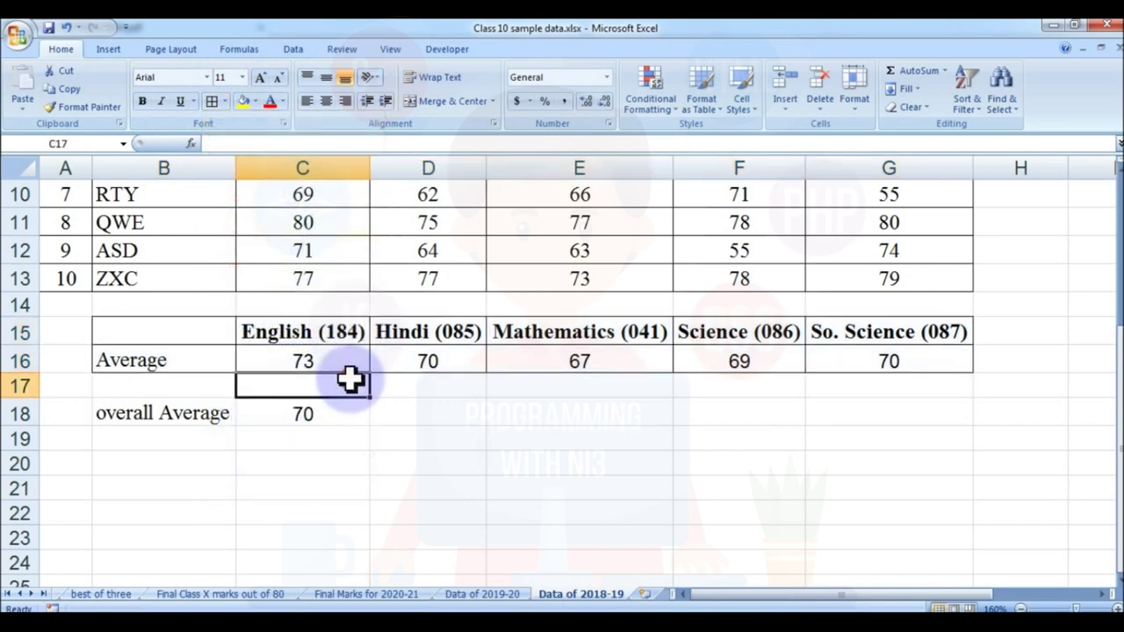
pyautogui.moveTo(147, 416); pyautogui.dragTo(293, 420)
pyautogui.click(211, 103)
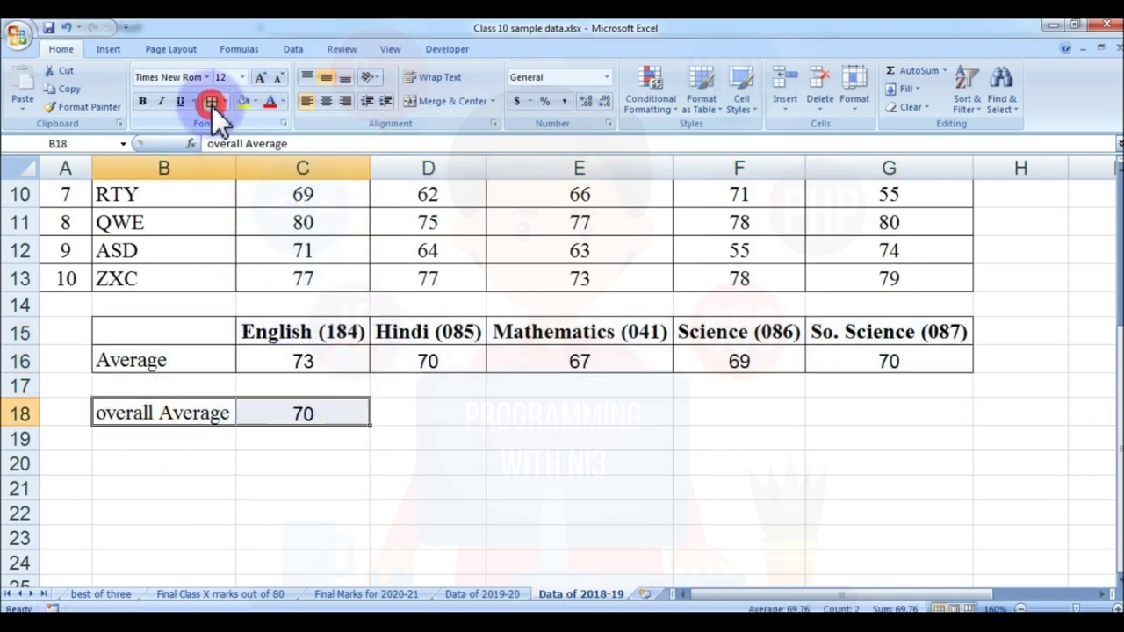
pyautogui.click(356, 418)
# Make the average labels in B16 and B18 bold.
pyautogui.click(141, 369)
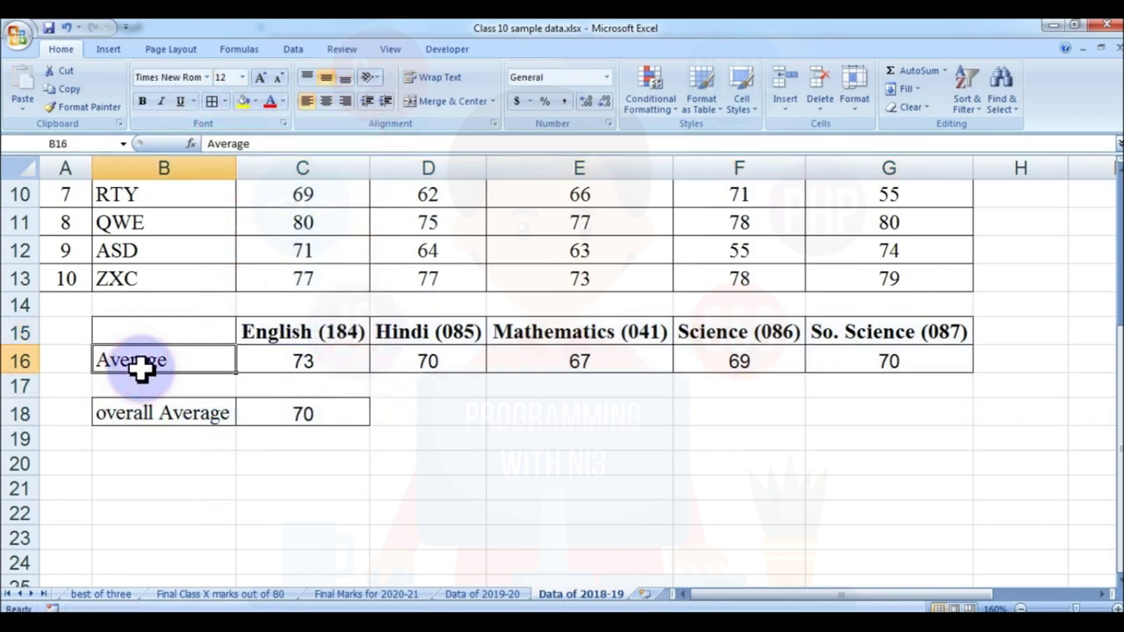
pyautogui.hotkey('ctrl', 'b')
pyautogui.click(181, 410)
pyautogui.hotkey('ctrl', 'b')
# Capitalise the label in B18 to "Overall Average" and fit column B to its text.
pyautogui.doubleClick(155, 413)
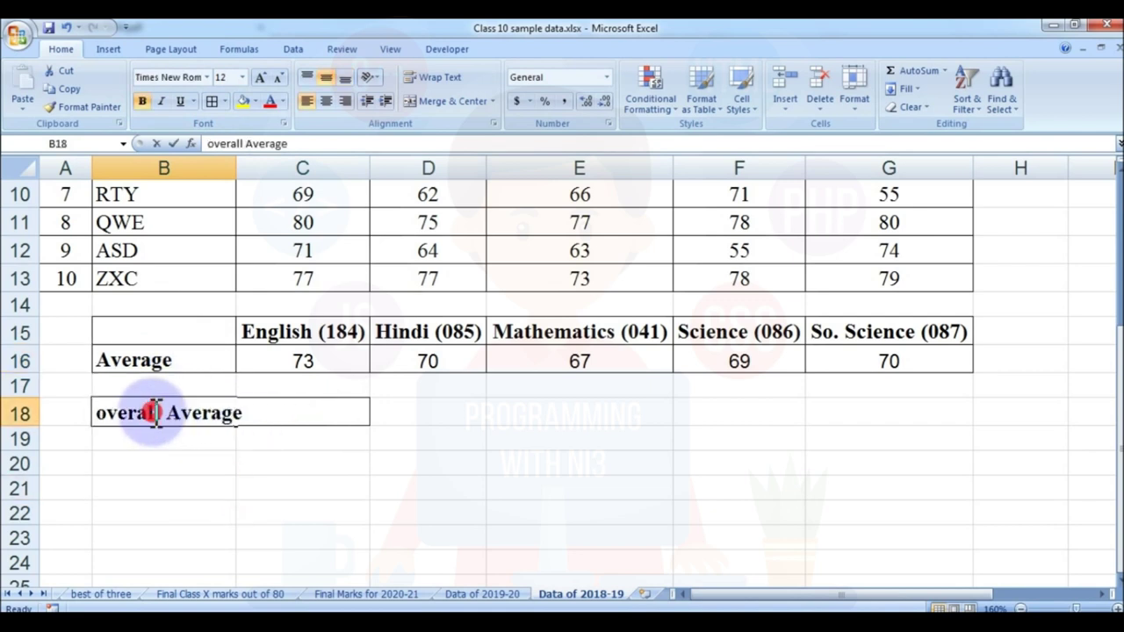
pyautogui.press('Return')
pyautogui.doubleClick(234, 168)
# Copy the averages block B15:G18 from the 2018-19 sheet to the Data of 2019-20 sheet, starting at B15.
pyautogui.moveTo(175, 334); pyautogui.dragTo(892, 414)
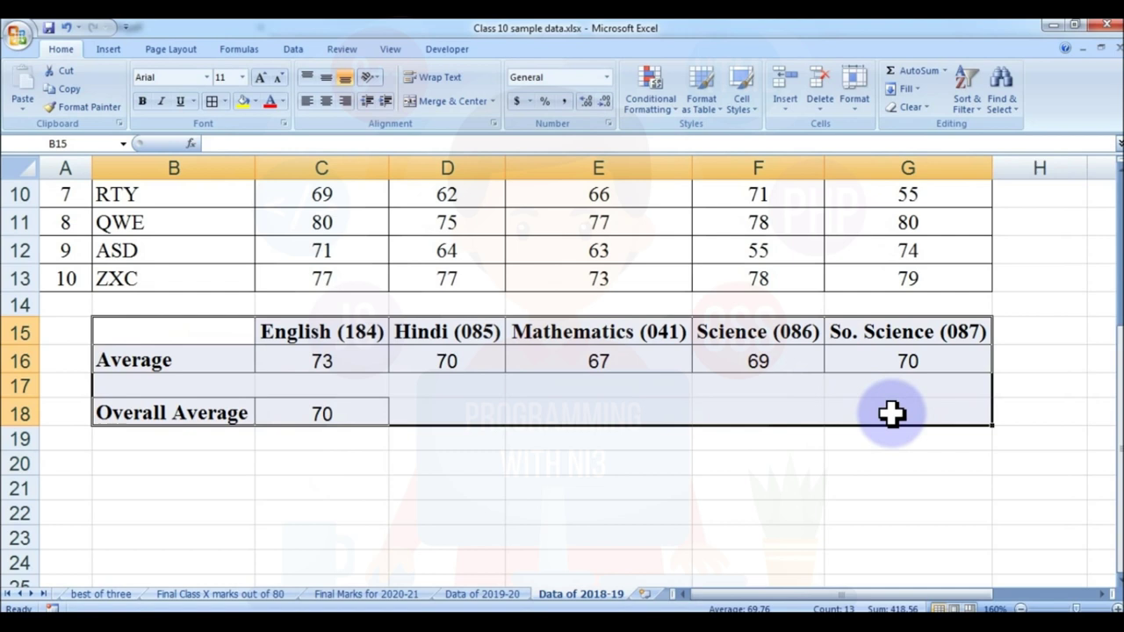
pyautogui.click(764, 406)
pyautogui.moveTo(150, 333); pyautogui.dragTo(918, 401)
pyautogui.hotkey('ctrl', 'c')
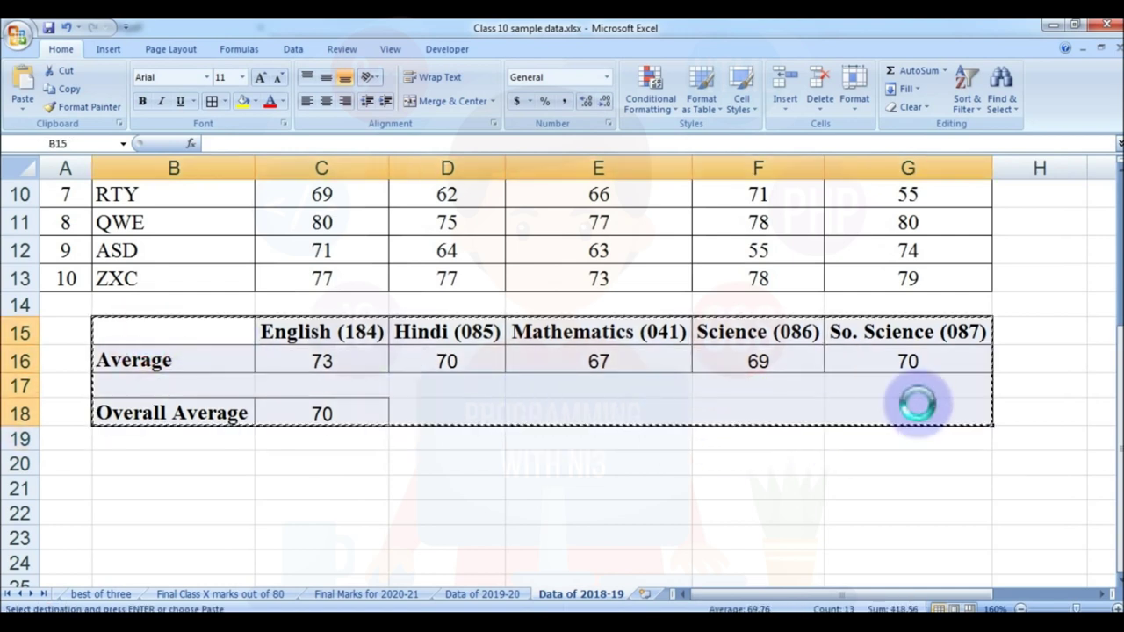
pyautogui.click(483, 594)
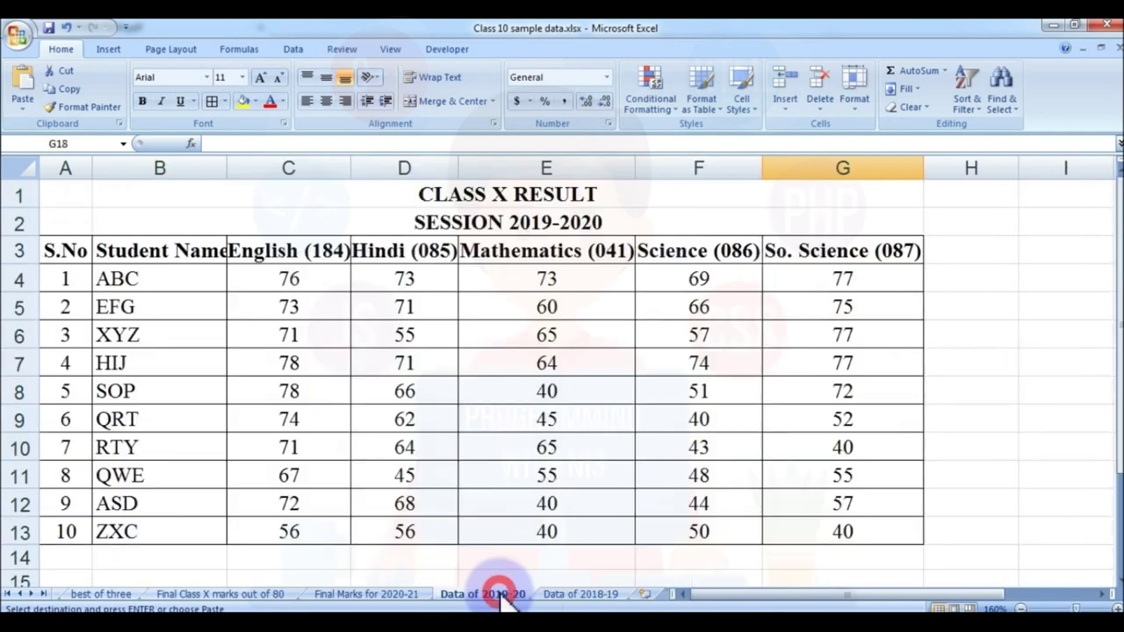
pyautogui.scroll(-5, 505, 474)
pyautogui.scroll(2, 185, 338)
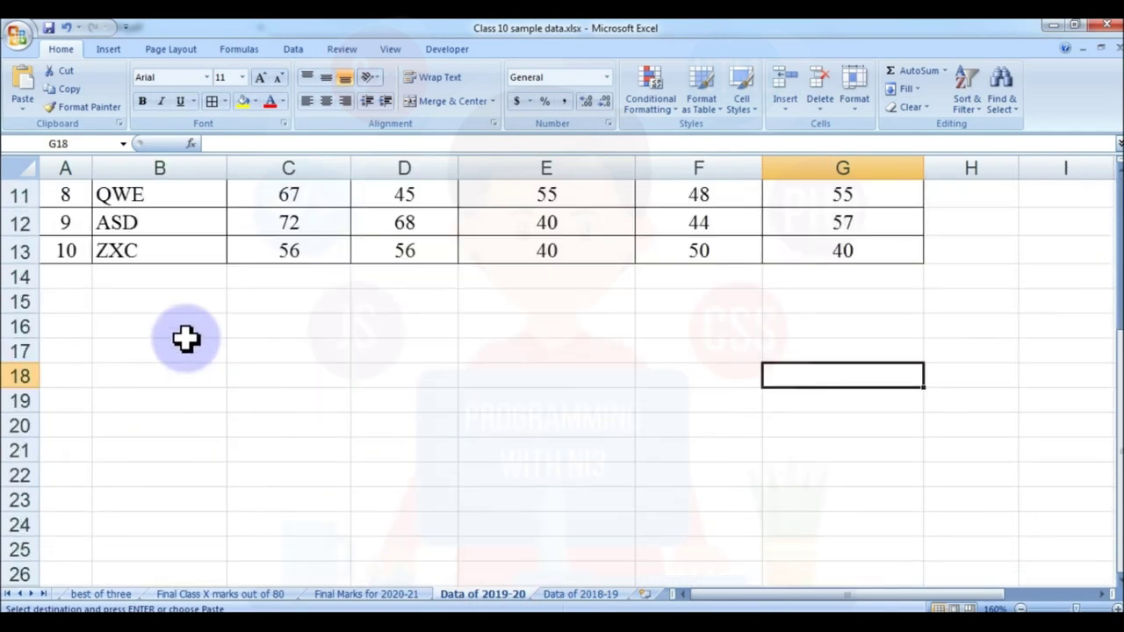
pyautogui.click(146, 297)
pyautogui.hotkey('ctrl', 'v')
pyautogui.click(420, 475)
# Fit columns C to G to their contents and widen column B to show the full Overall Average label.
pyautogui.moveTo(250, 167); pyautogui.dragTo(860, 154)
pyautogui.doubleClick(923, 167)
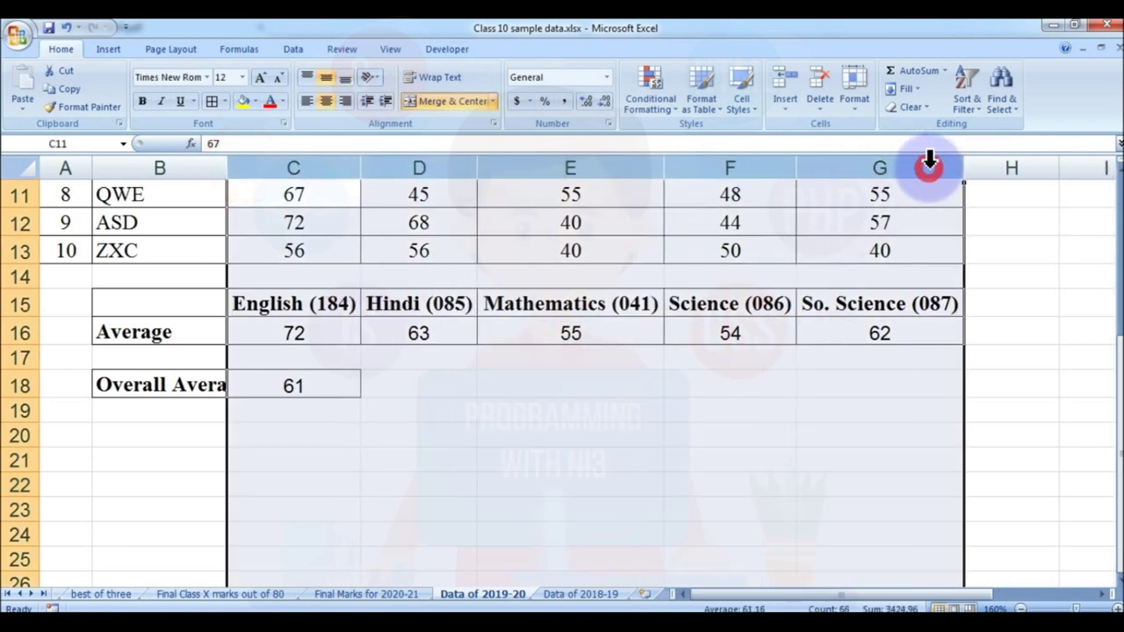
pyautogui.click(562, 457)
pyautogui.click(326, 336)
pyautogui.moveTo(226, 162); pyautogui.dragTo(255, 162)
pyautogui.click(422, 406)
# Check the cell range in the English average formula in C16 and fill the formula across to G16.
pyautogui.click(343, 325)
pyautogui.doubleClick(349, 333)
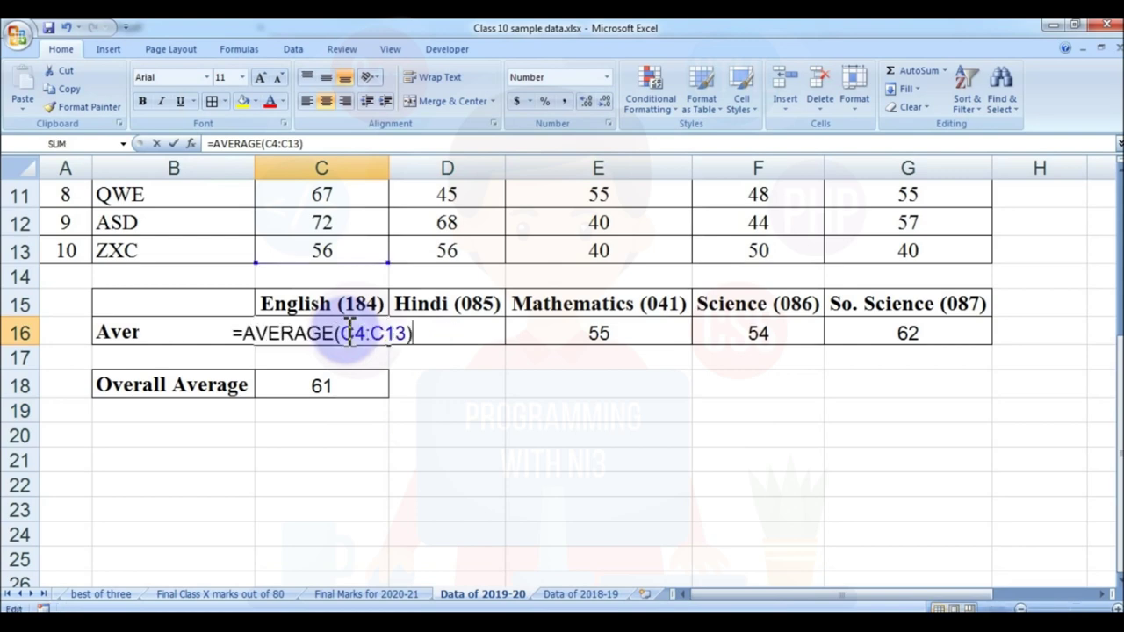
pyautogui.click(363, 330)
pyautogui.scroll(3, 402, 230)
pyautogui.scroll(-3, 394, 301)
pyautogui.scroll(3, 374, 329)
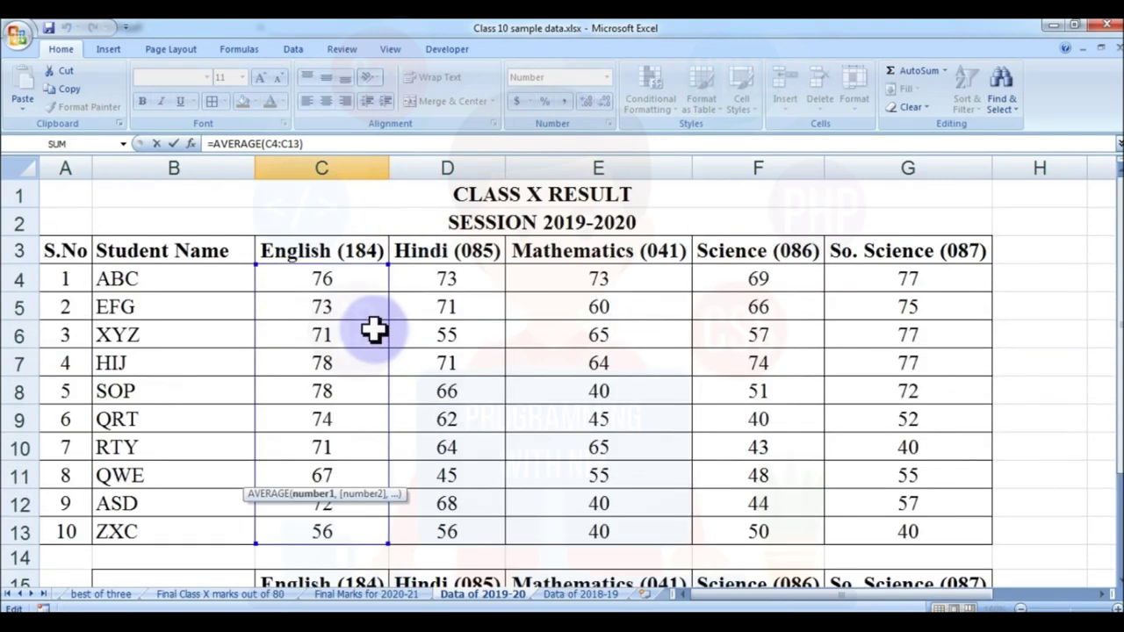
pyautogui.scroll(-2, 333, 409)
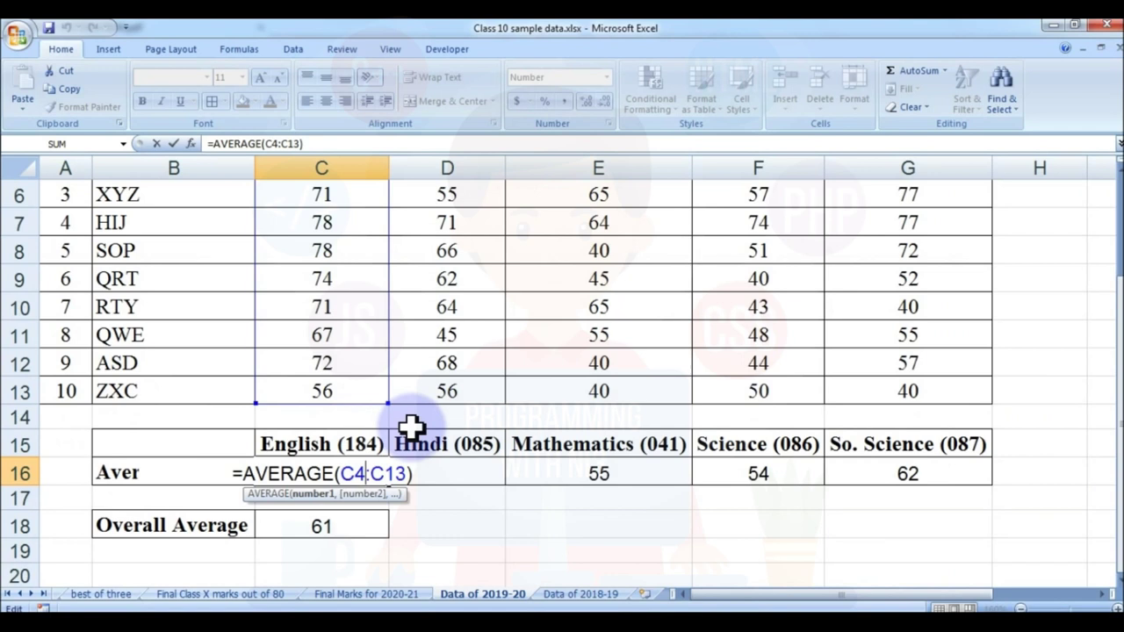
pyautogui.press('Return')
pyautogui.click(372, 474)
pyautogui.moveTo(391, 488); pyautogui.dragTo(956, 491)
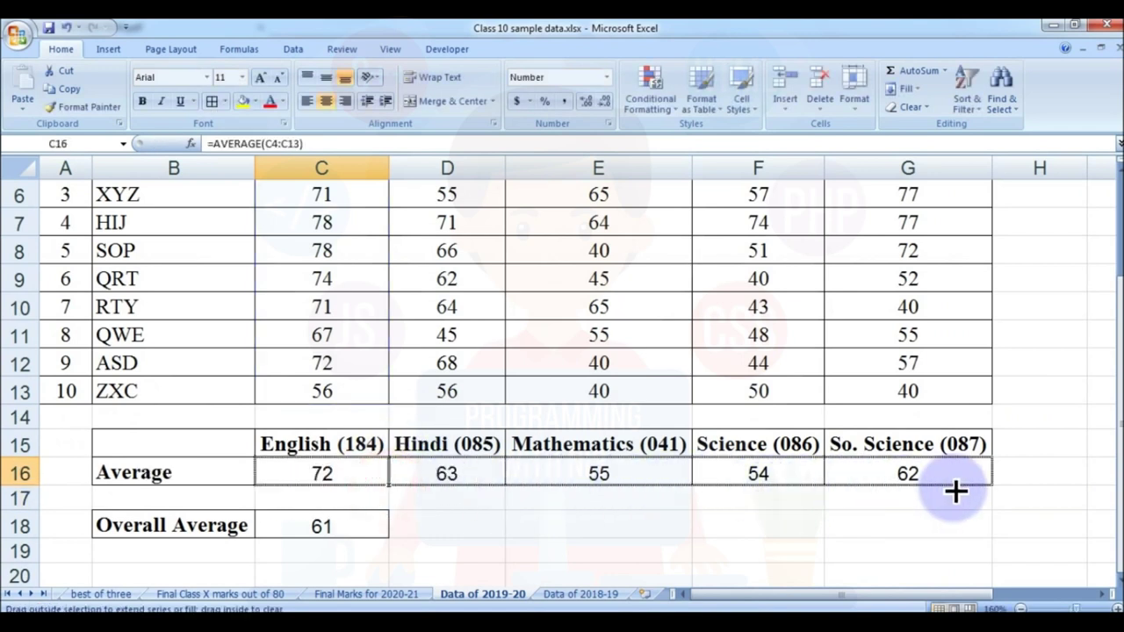
# Check which marks the overall average formula in C18 of the 2019-20 sheet covers.
pyautogui.doubleClick(323, 525)
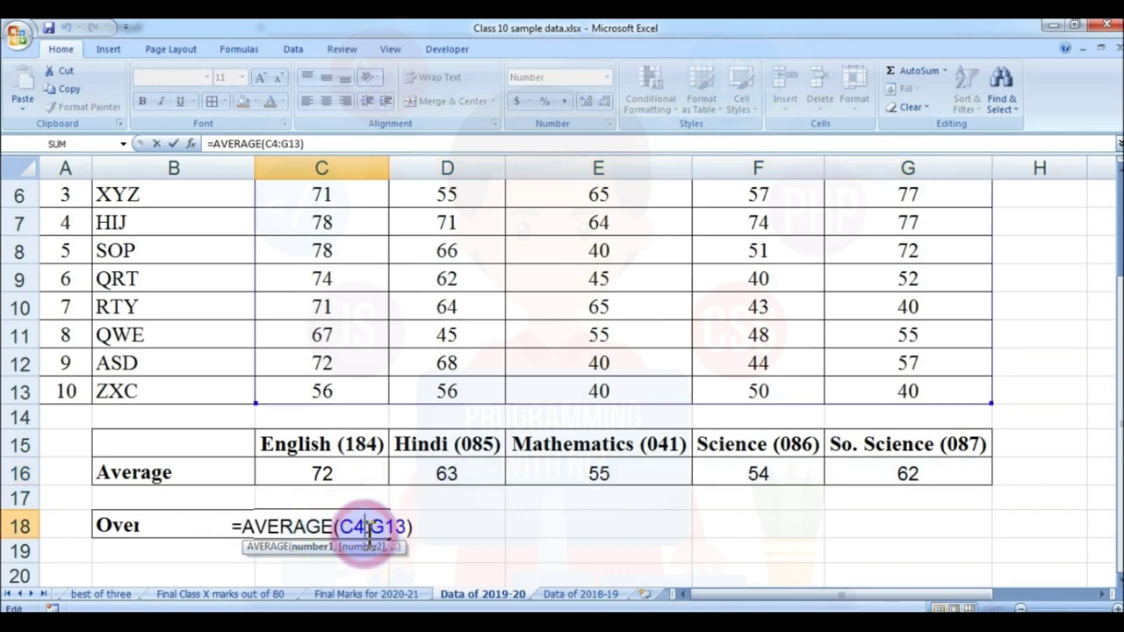
pyautogui.scroll(2, 387, 316)
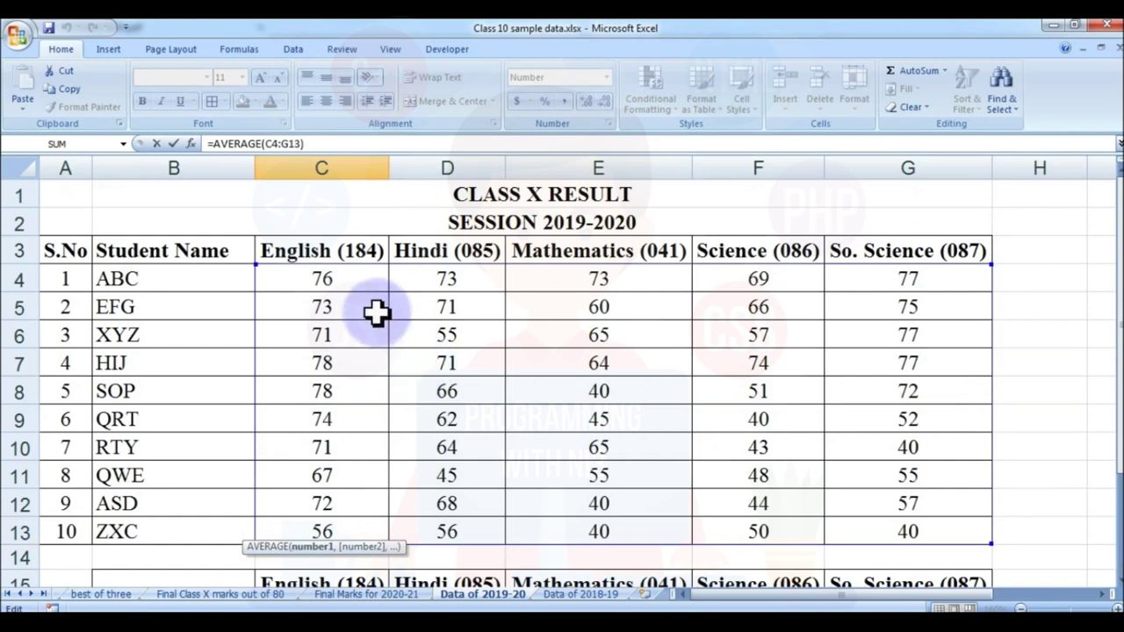
pyautogui.scroll(-3, 386, 316)
pyautogui.press('Return')
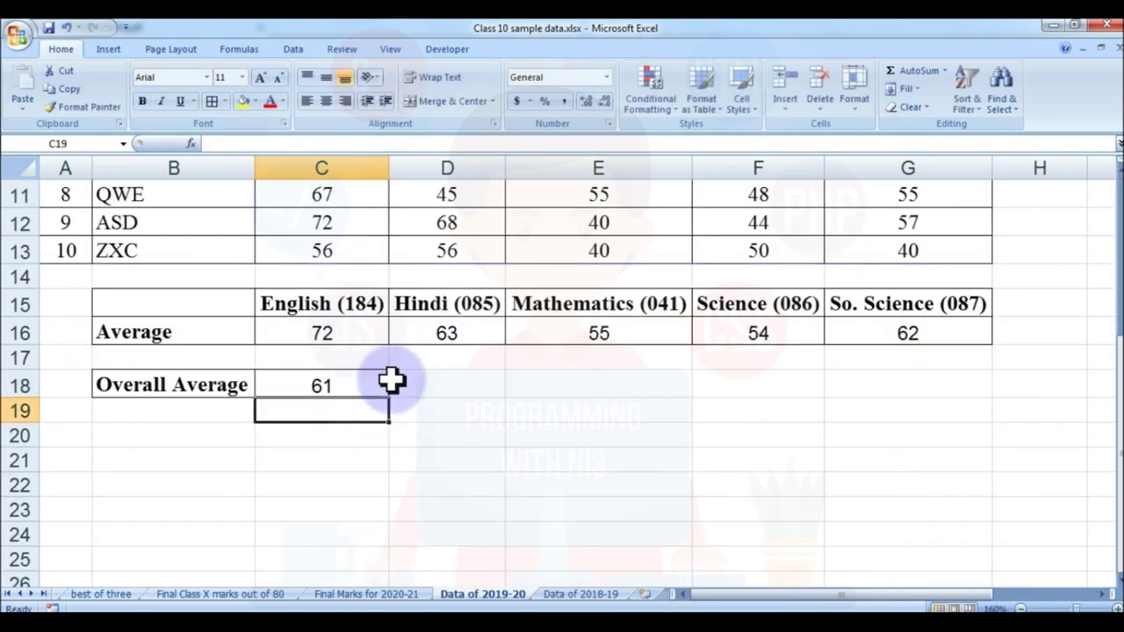
pyautogui.click(491, 386)
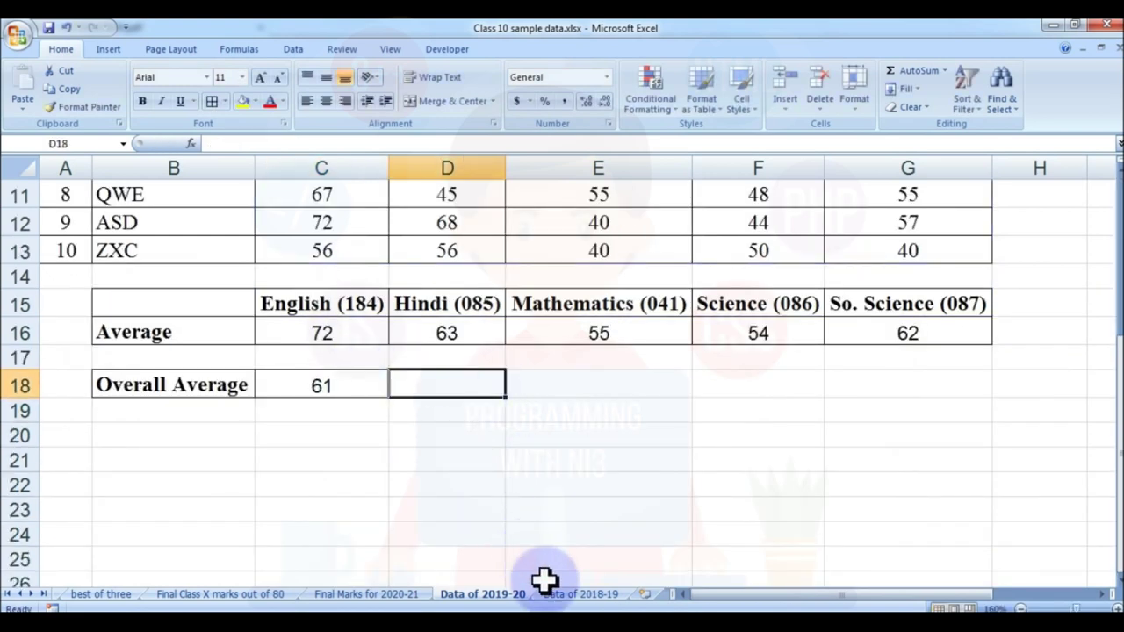
# Compare the subject-wise and overall averages on the Data of 2018-19 and Data of 2019-20 sheets.
pyautogui.click(575, 592)
pyautogui.click(325, 408)
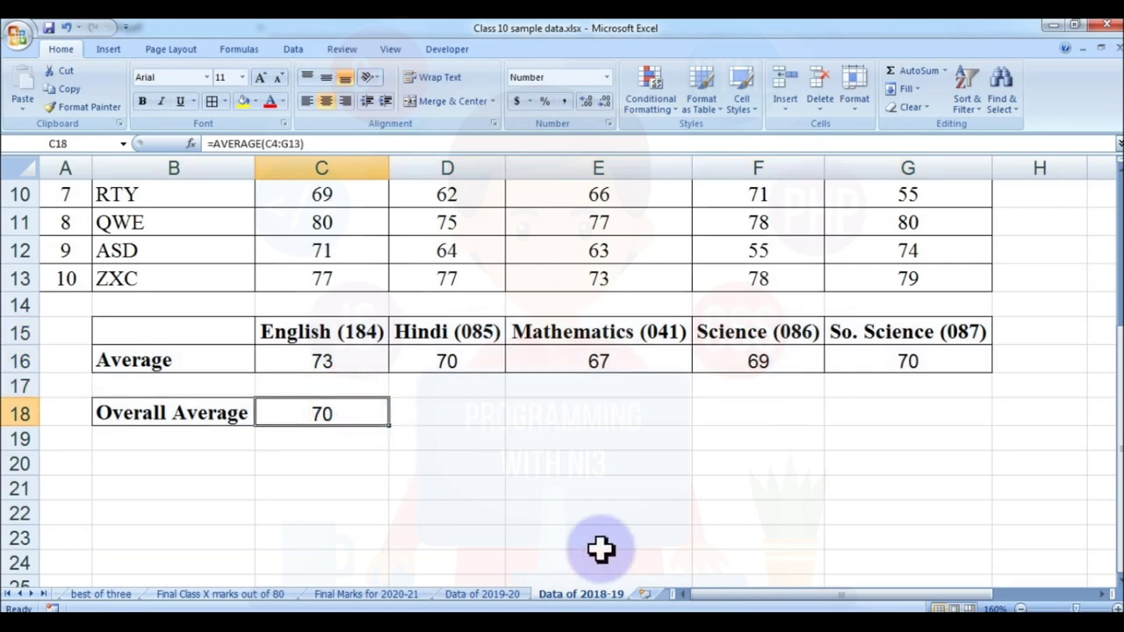
pyautogui.scroll(2, 520, 544)
pyautogui.scroll(-2, 521, 521)
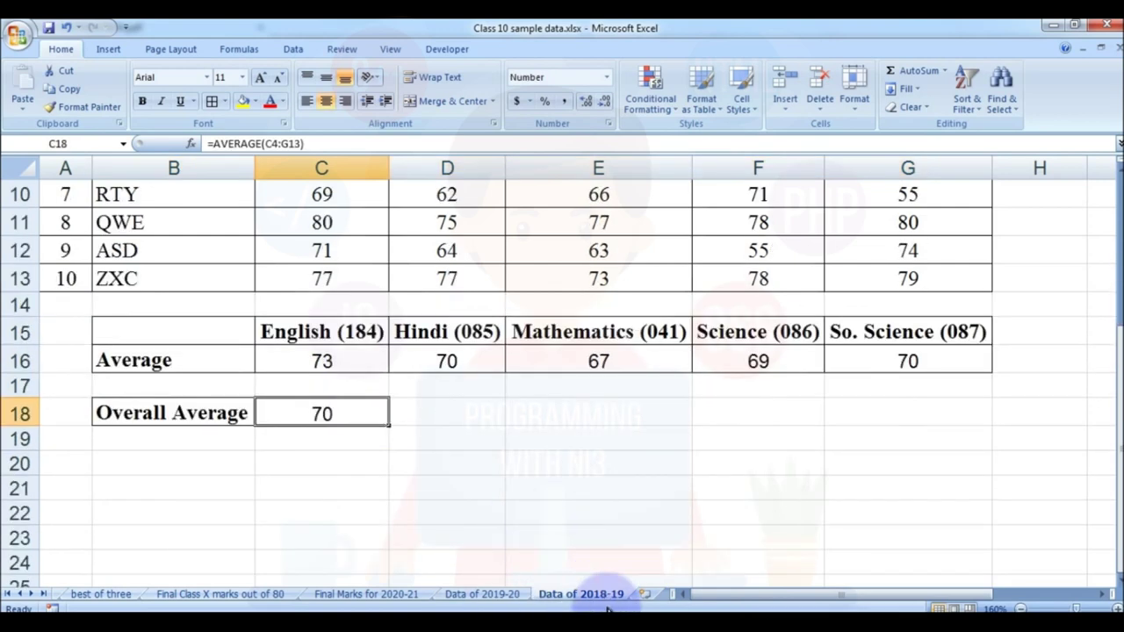
pyautogui.scroll(3, 527, 501)
pyautogui.scroll(-3, 527, 501)
pyautogui.click(498, 593)
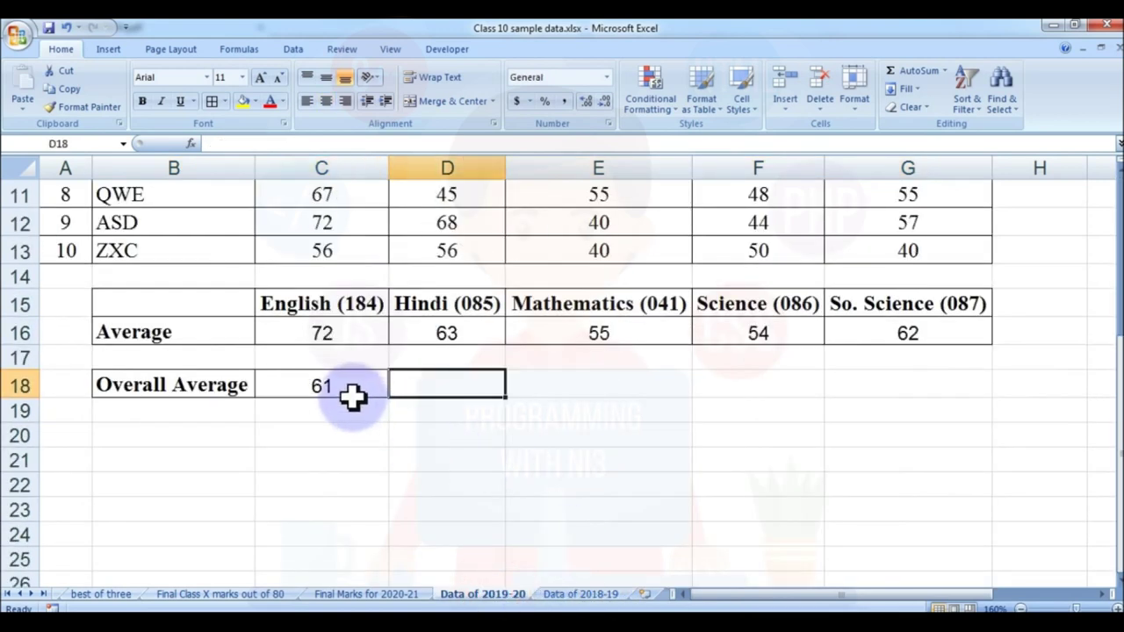
pyautogui.click(577, 594)
pyautogui.scroll(2, 553, 494)
pyautogui.scroll(2, 553, 494)
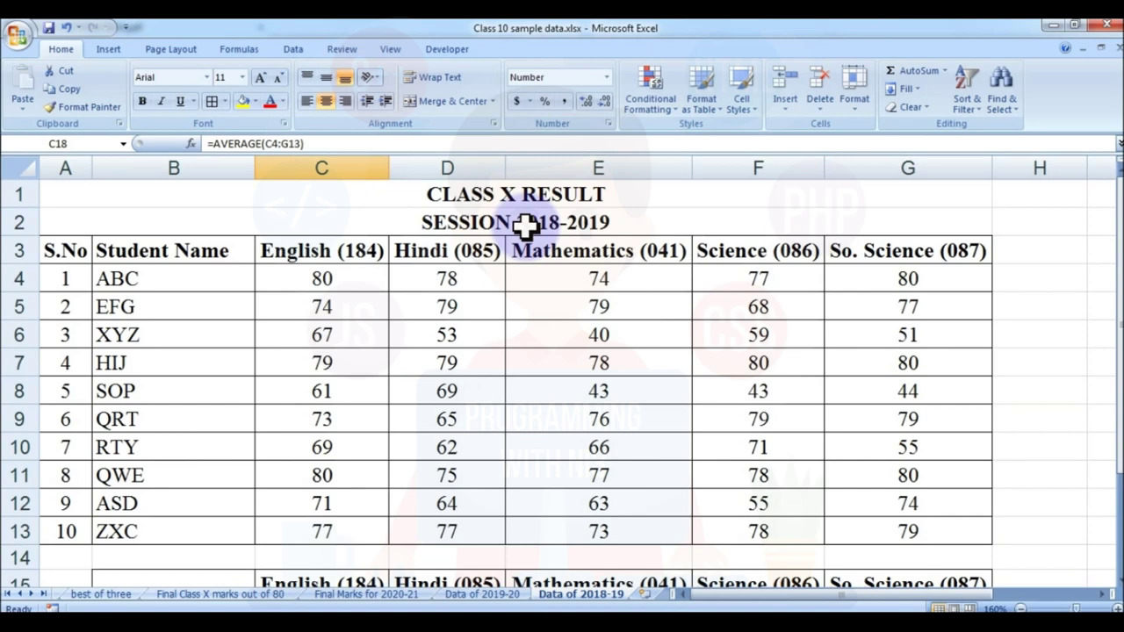
pyautogui.scroll(-3, 539, 386)
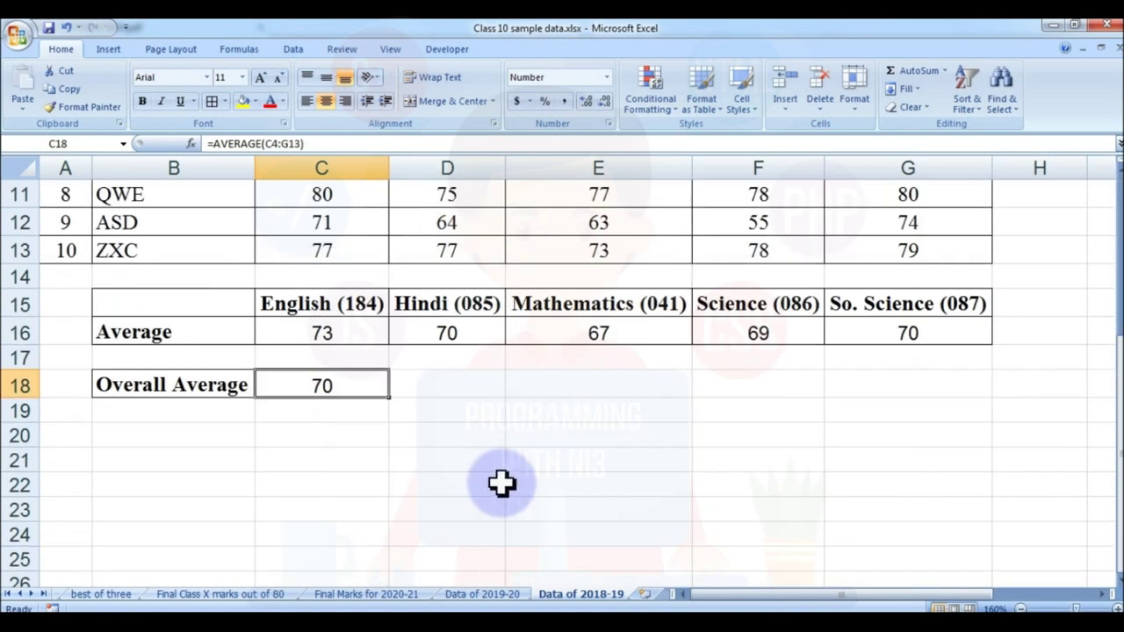
pyautogui.scroll(3, 501, 482)
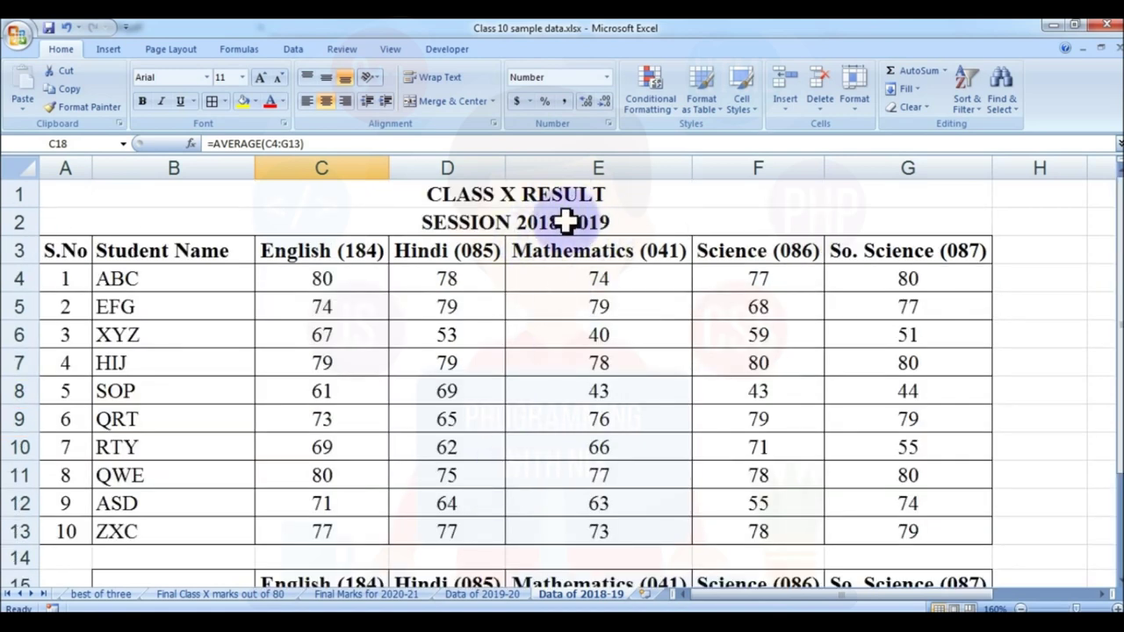
pyautogui.scroll(-3, 606, 299)
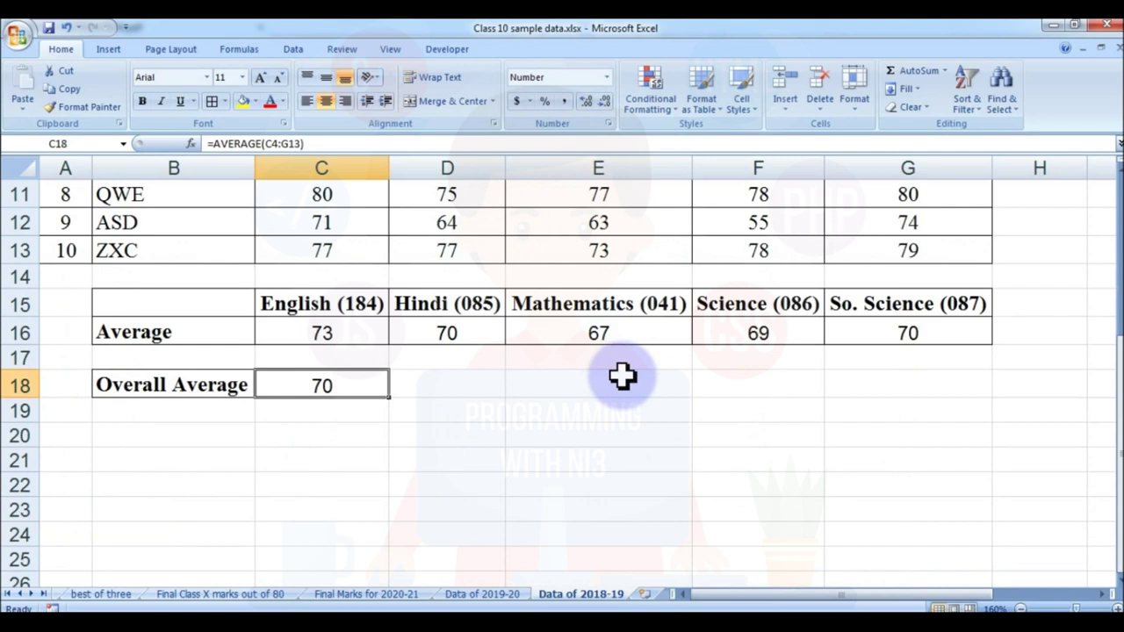
pyautogui.moveTo(170, 302); pyautogui.dragTo(923, 378)
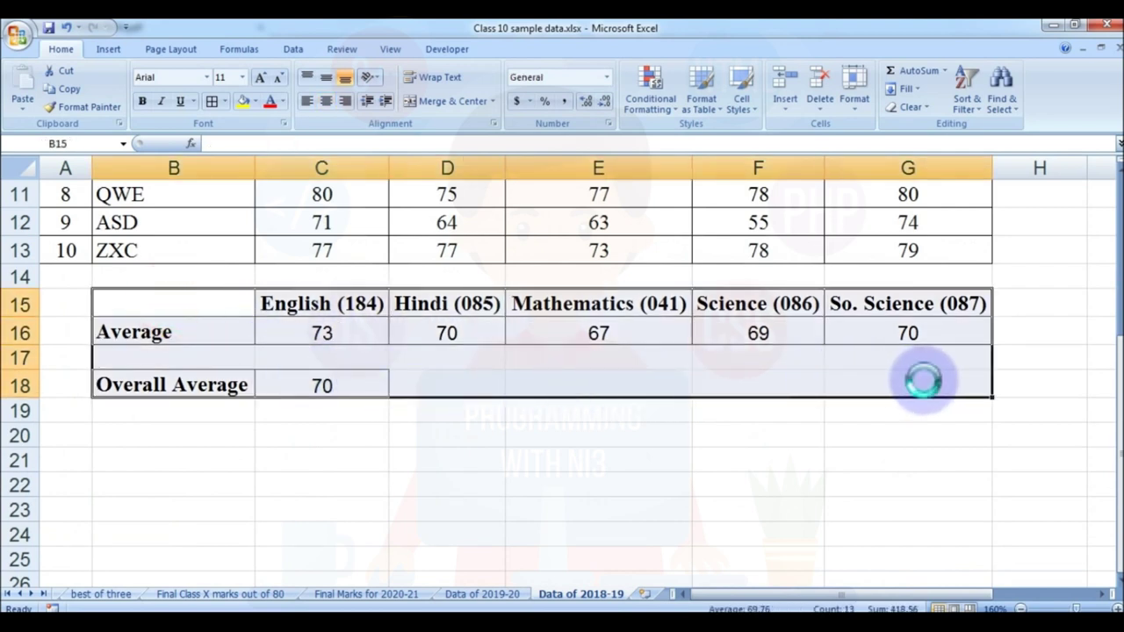
# Review the students' five subject marks out of 80 on the Final Marks for 2020-21 sheet.
pyautogui.click(387, 596)
pyautogui.scroll(3, 412, 479)
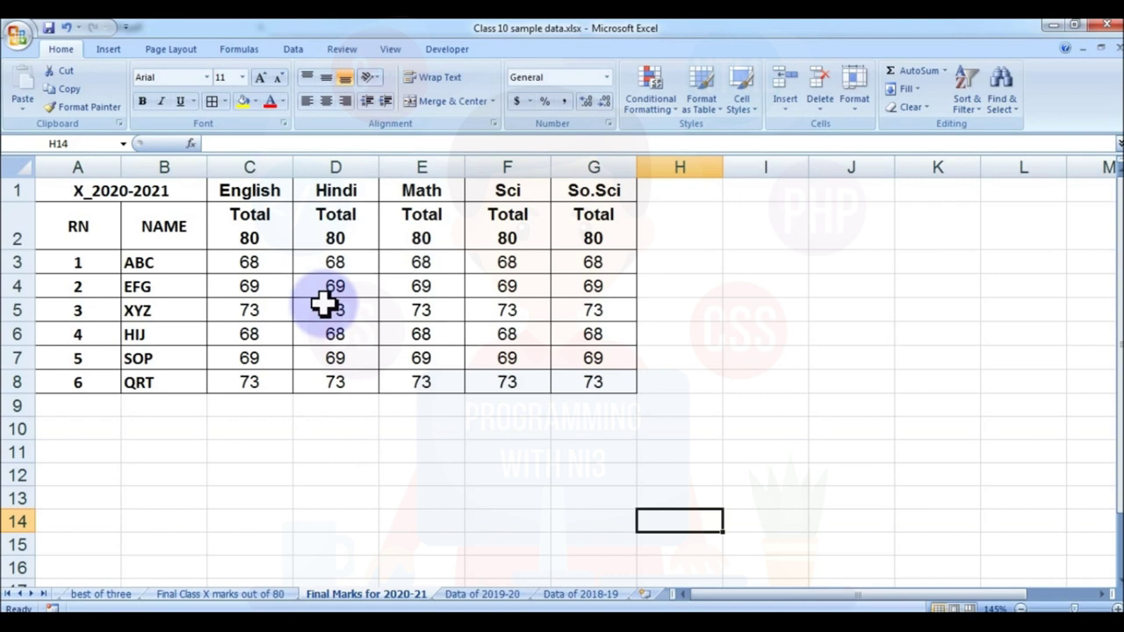
pyautogui.click(257, 220)
pyautogui.click(600, 230)
pyautogui.click(601, 386)
pyautogui.moveTo(601, 387); pyautogui.dragTo(55, 170)
pyautogui.click(685, 285)
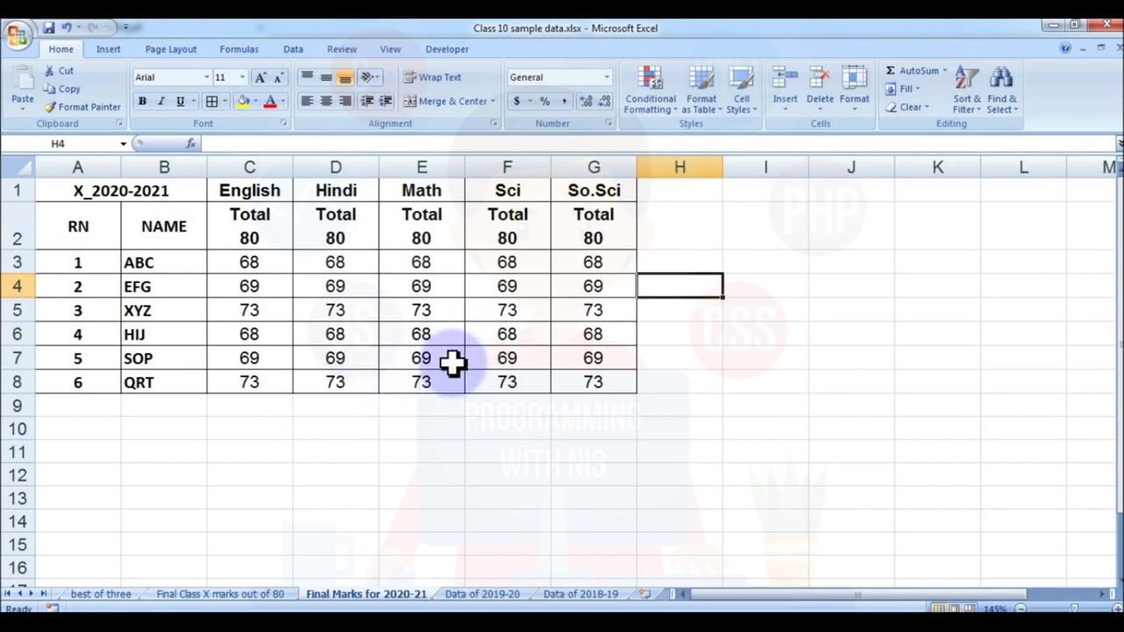
pyautogui.scroll(-1, 225, 343)
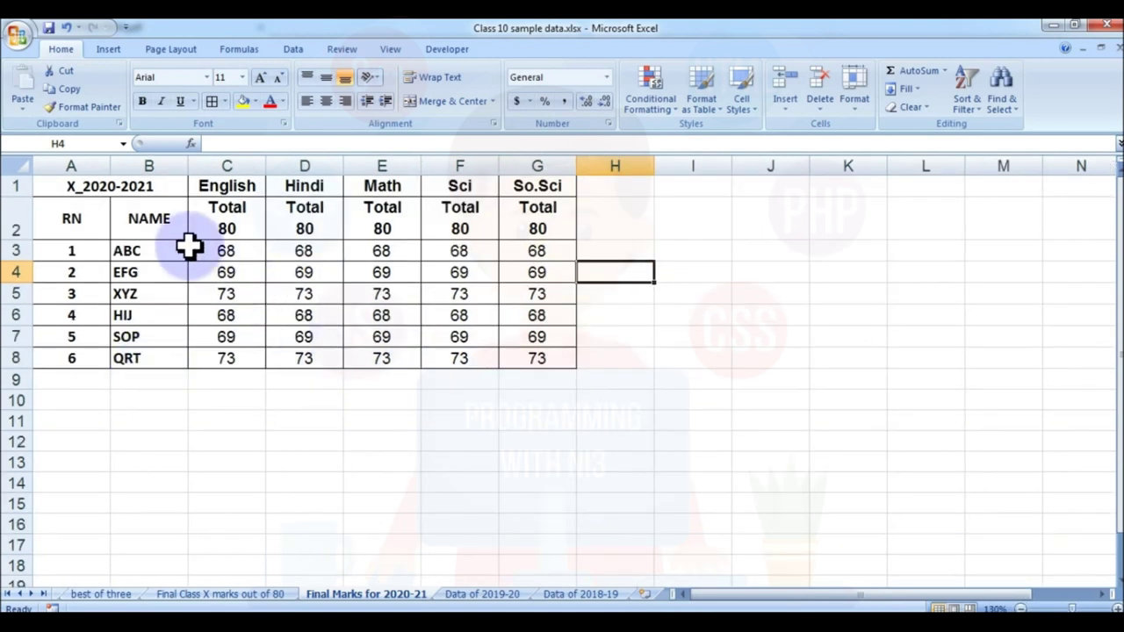
# Fit the NAME column to its contents and select cell H2 beside the subject marks.
pyautogui.doubleClick(187, 166)
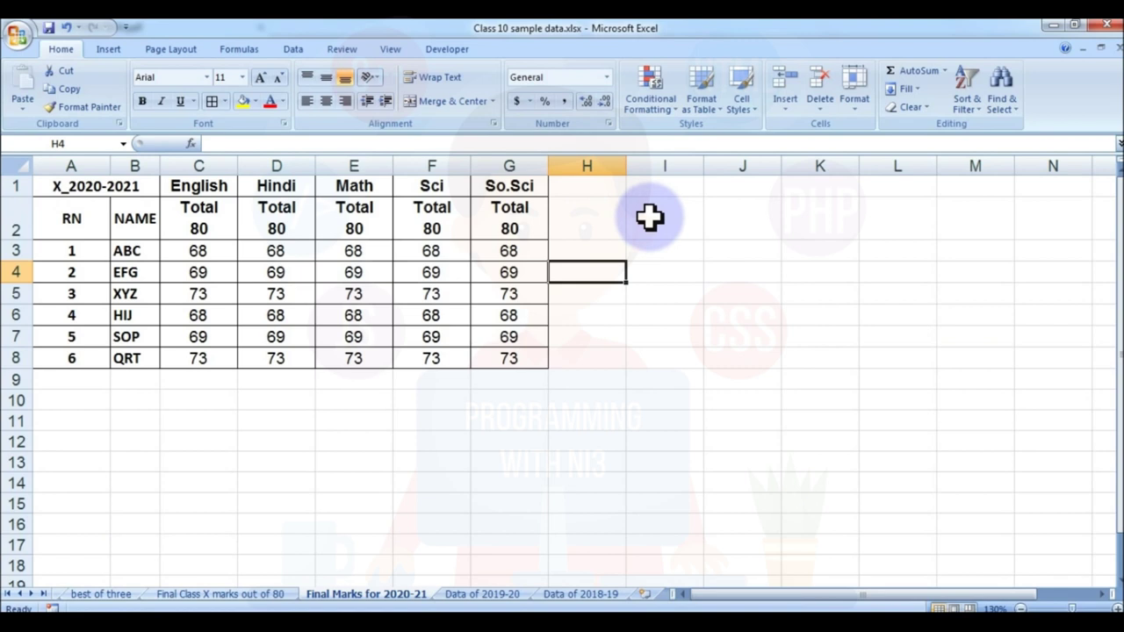
pyautogui.click(604, 218)
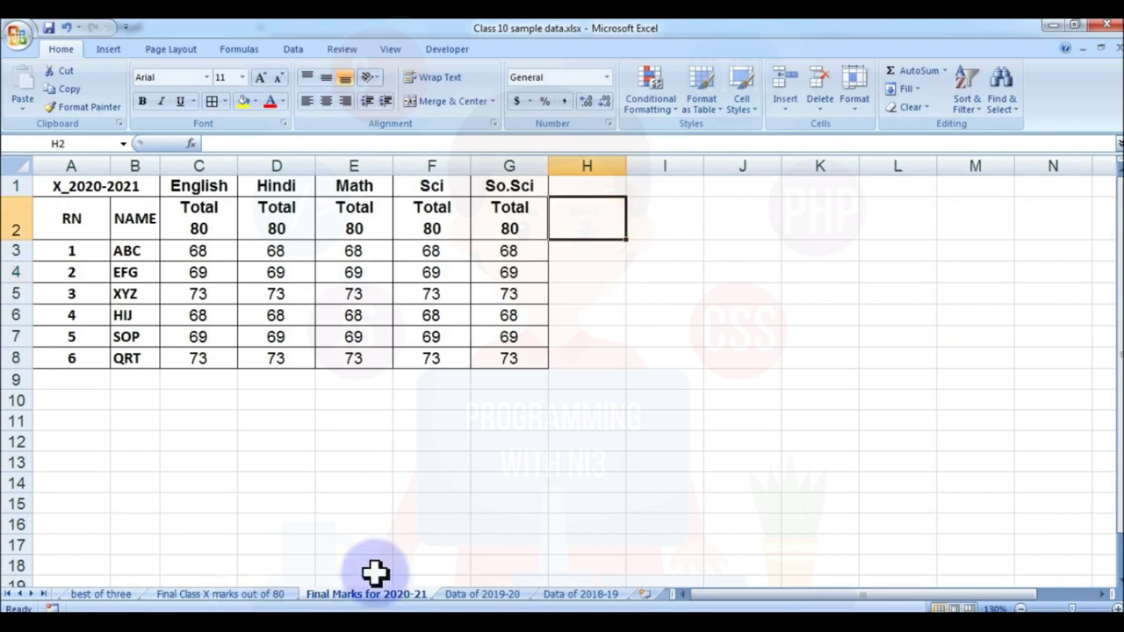
pyautogui.click(680, 213)
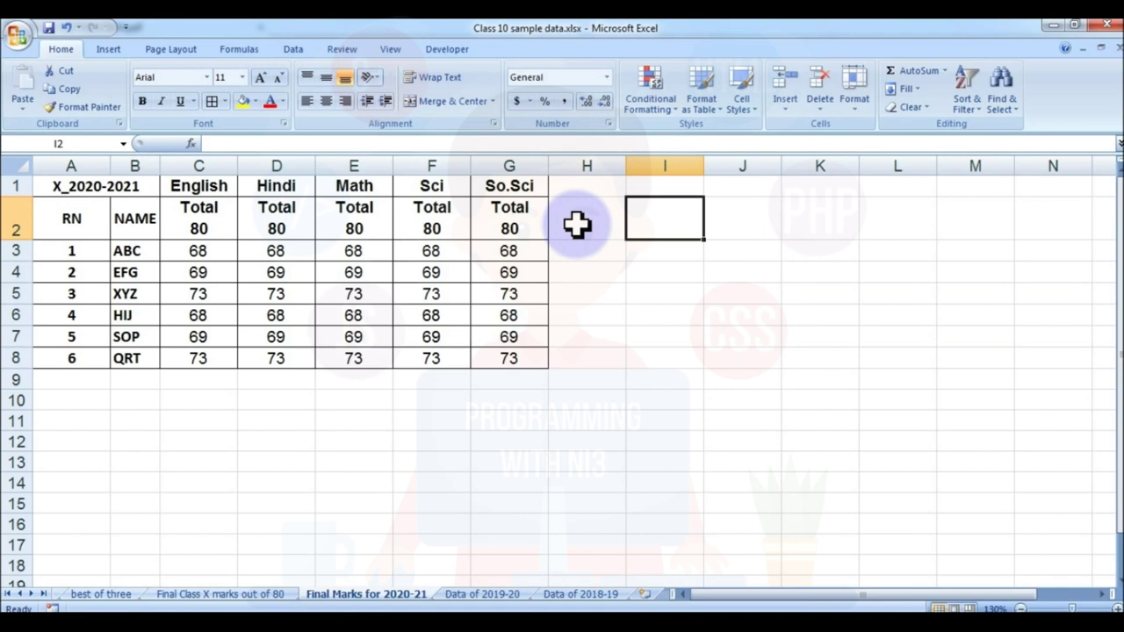
pyautogui.click(606, 218)
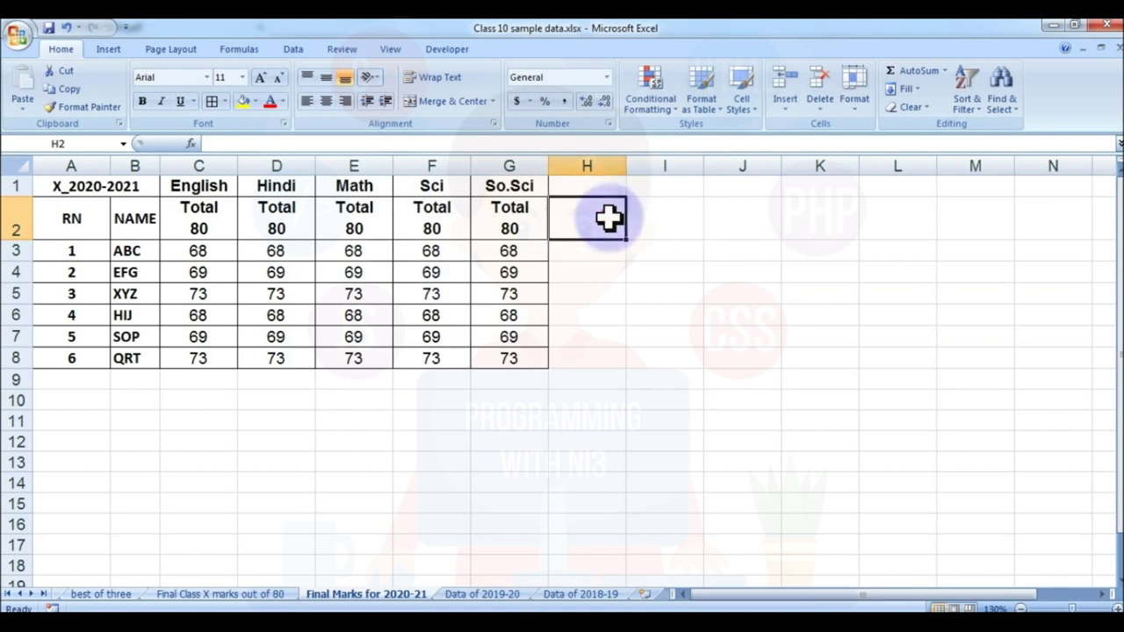
# Enter the heading Best 1 in cell H2 beside the So.Sci marks.
pyautogui.click(739, 220)
pyautogui.click(572, 219)
pyautogui.write('Be')
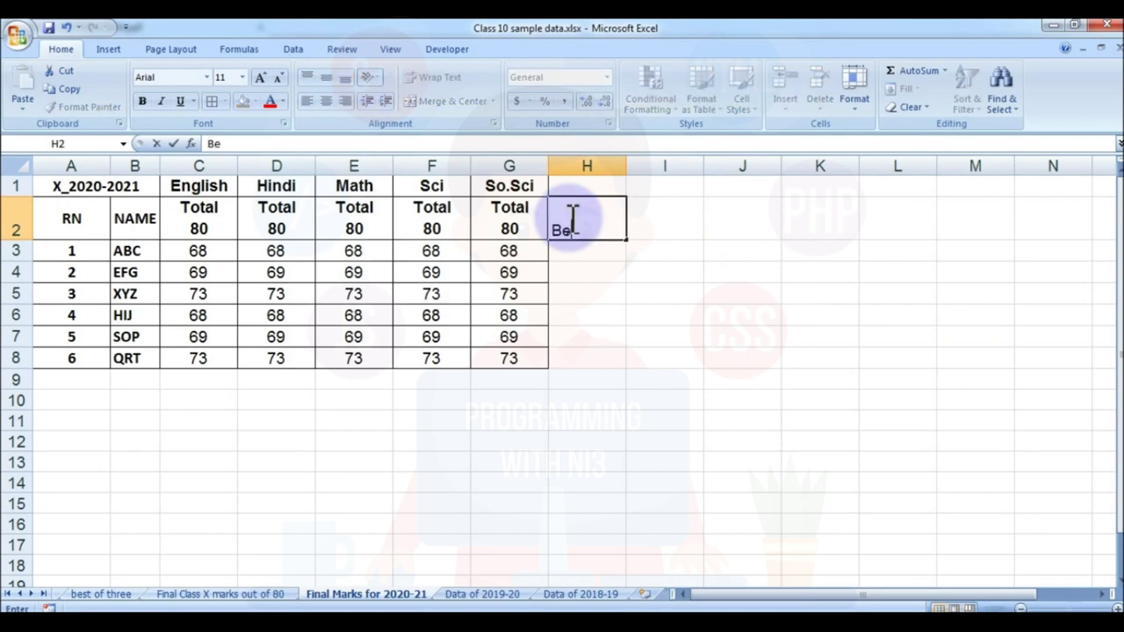
pyautogui.write('st of')
pyautogui.write(' 1')
pyautogui.press('BackSpace')
pyautogui.press('BackSpace')
pyautogui.press('BackSpace')
pyautogui.press('BackSpace')
pyautogui.write('1')
pyautogui.press('Return')
# Enter the headings Best 2 in cell I2 and Best 3 in cell J2.
pyautogui.press('Up')
pyautogui.press('Left')
pyautogui.press('Left')
pyautogui.press('Left')
pyautogui.press('Left')
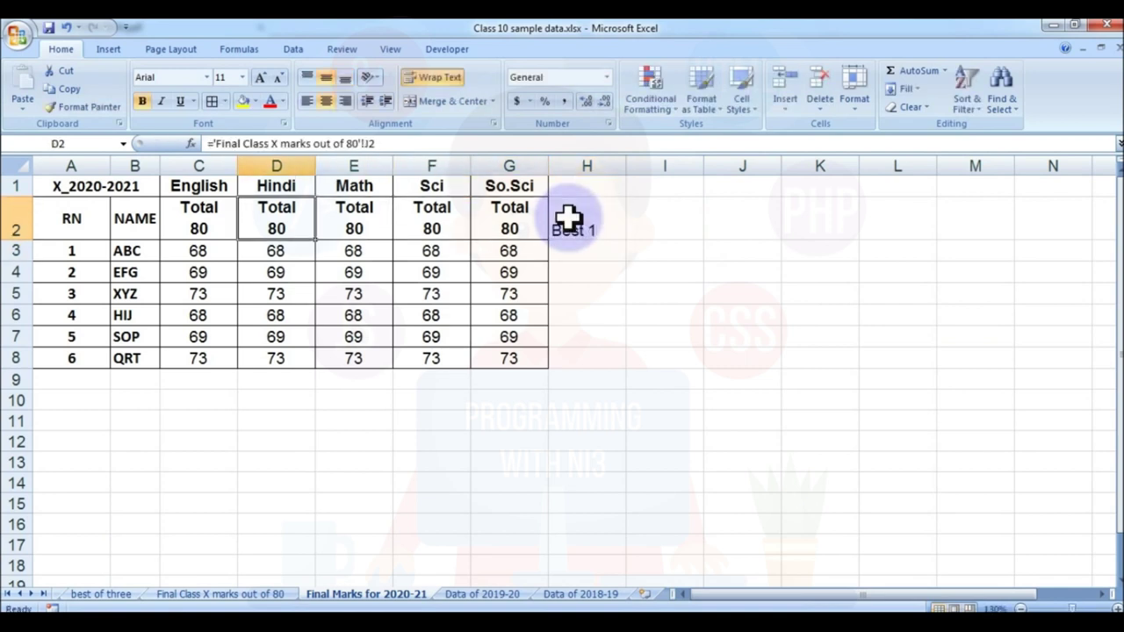
pyautogui.press('Down')
pyautogui.press('Left')
pyautogui.press('Right')
pyautogui.press('Right')
pyautogui.press('Right')
pyautogui.press('Right')
pyautogui.press('Up')
pyautogui.press('Right')
pyautogui.press('Right')
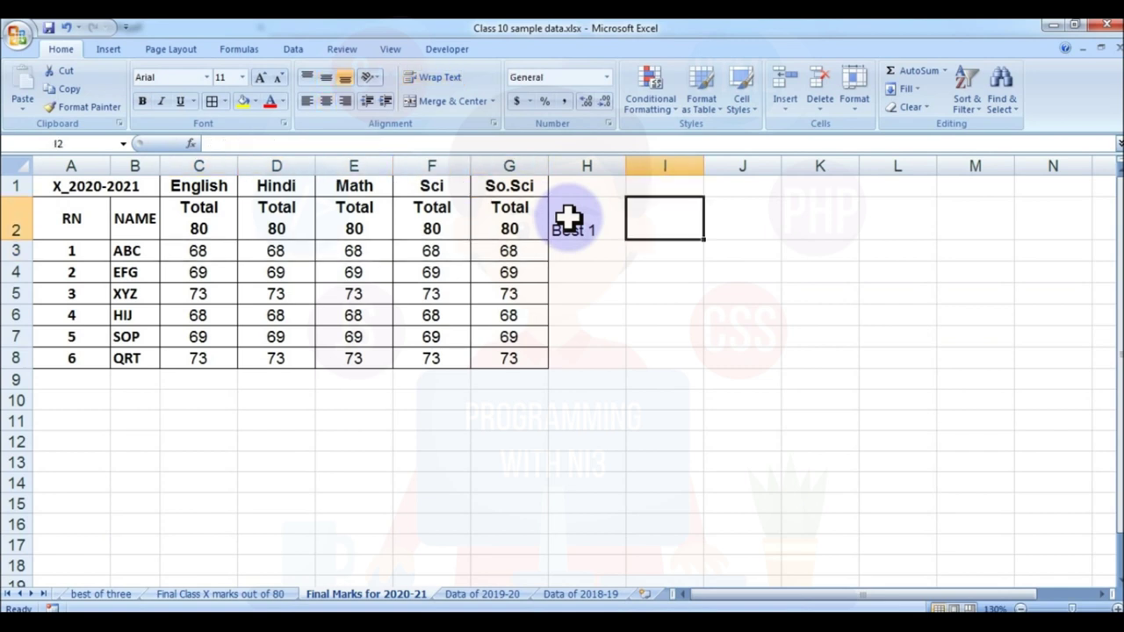
pyautogui.write('Best 2')
pyautogui.press('Return')
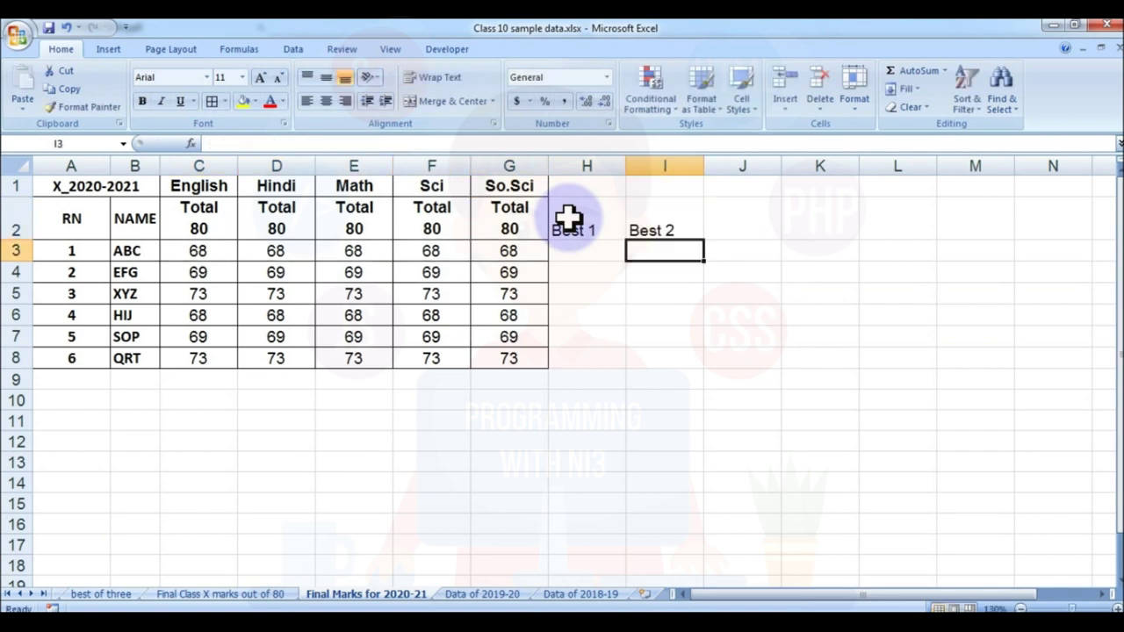
pyautogui.press('Up')
pyautogui.press('Right')
pyautogui.write('Best 3')
pyautogui.press('Return')
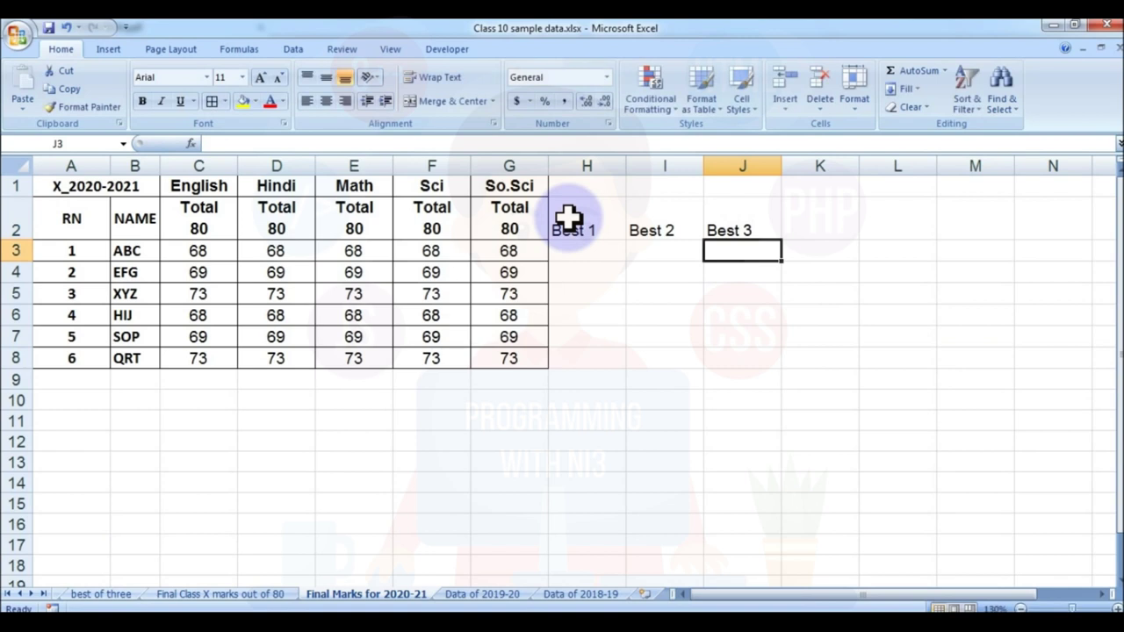
pyautogui.click(809, 220)
pyautogui.write('I')
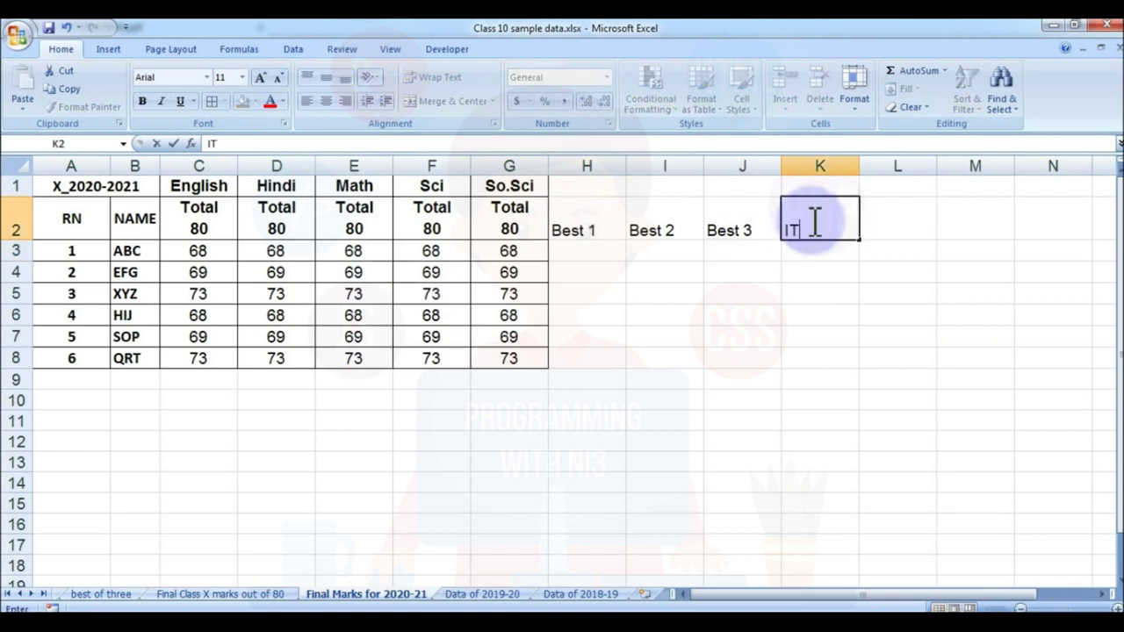
pyautogui.press('Escape')
# Enter the subject heading IT in cell K1.
pyautogui.press('Up')
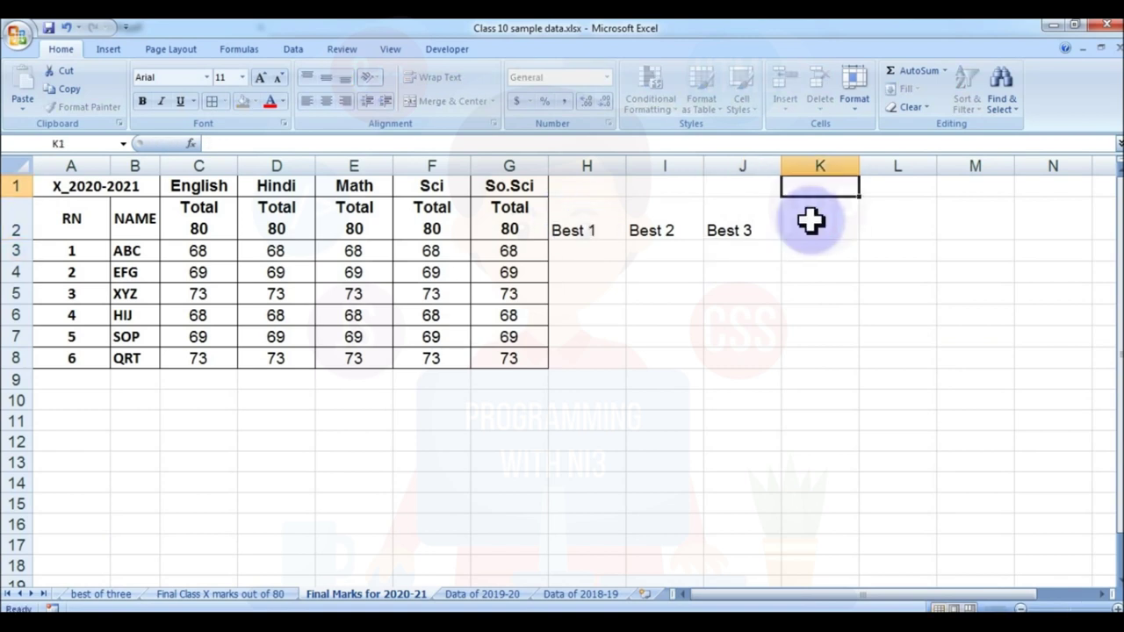
pyautogui.write('I')
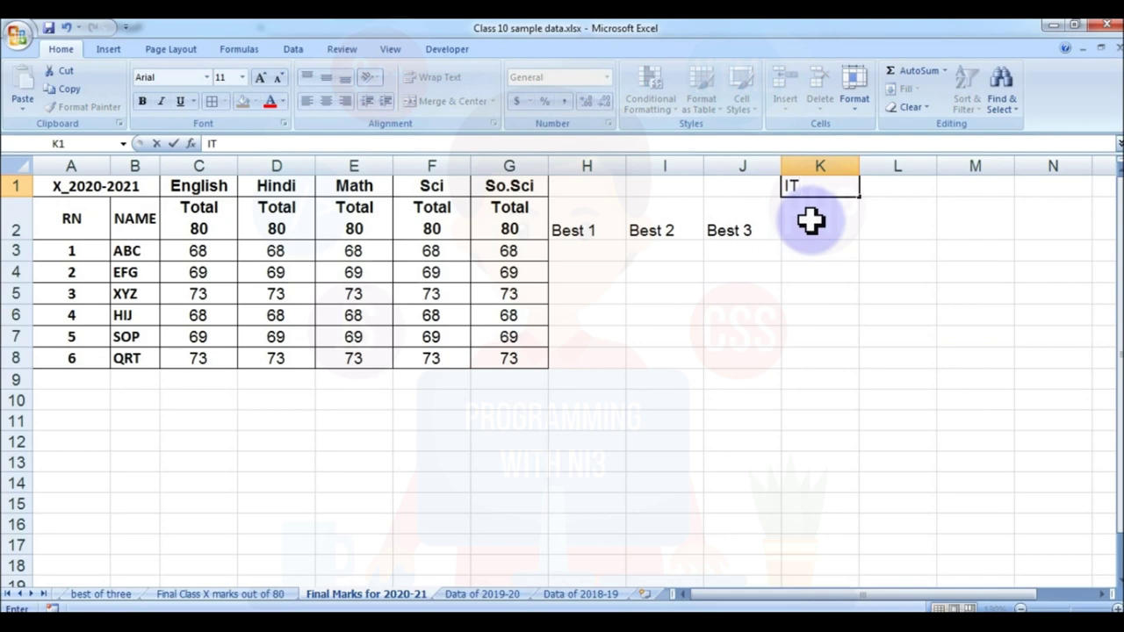
pyautogui.write('T')
pyautogui.press('Return')
# Copy the Total 80 heading from G2 into K2 below IT as a plain value with its formatting.
pyautogui.press('Left')
pyautogui.press('Left')
pyautogui.press('Left')
pyautogui.press('Left')
pyautogui.hotkey('ctrl', 'c')
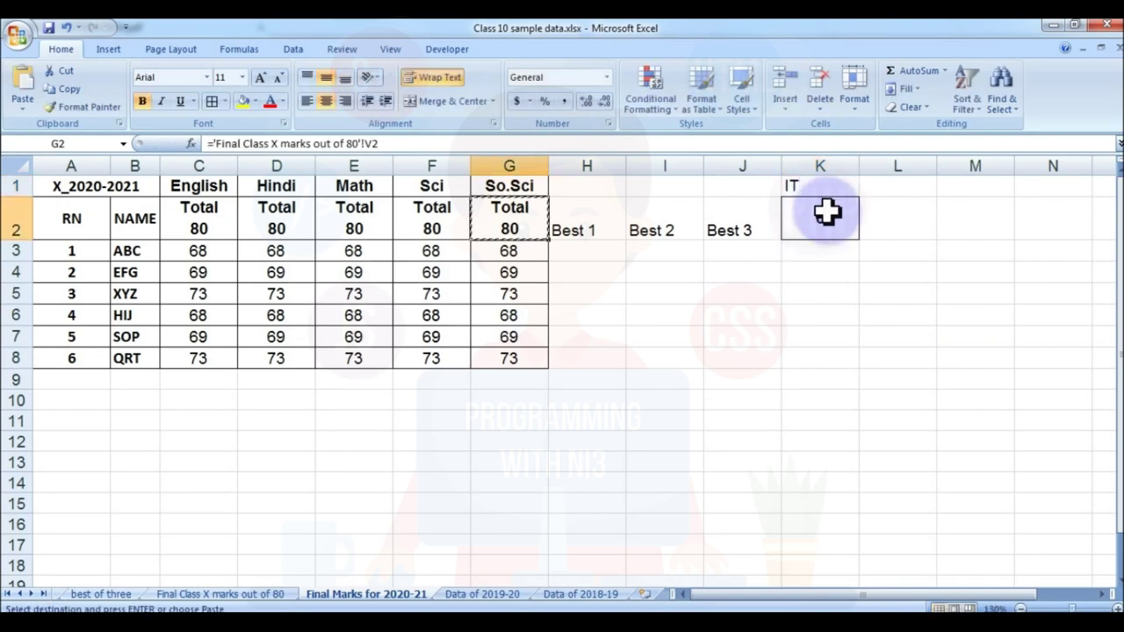
pyautogui.press('Right')
pyautogui.press('Right')
pyautogui.press('Right')
pyautogui.press('Right')
pyautogui.hotkey('ctrl', 'v')
pyautogui.rightClick(829, 225)
pyautogui.click(886, 288)
pyautogui.click(933, 392)
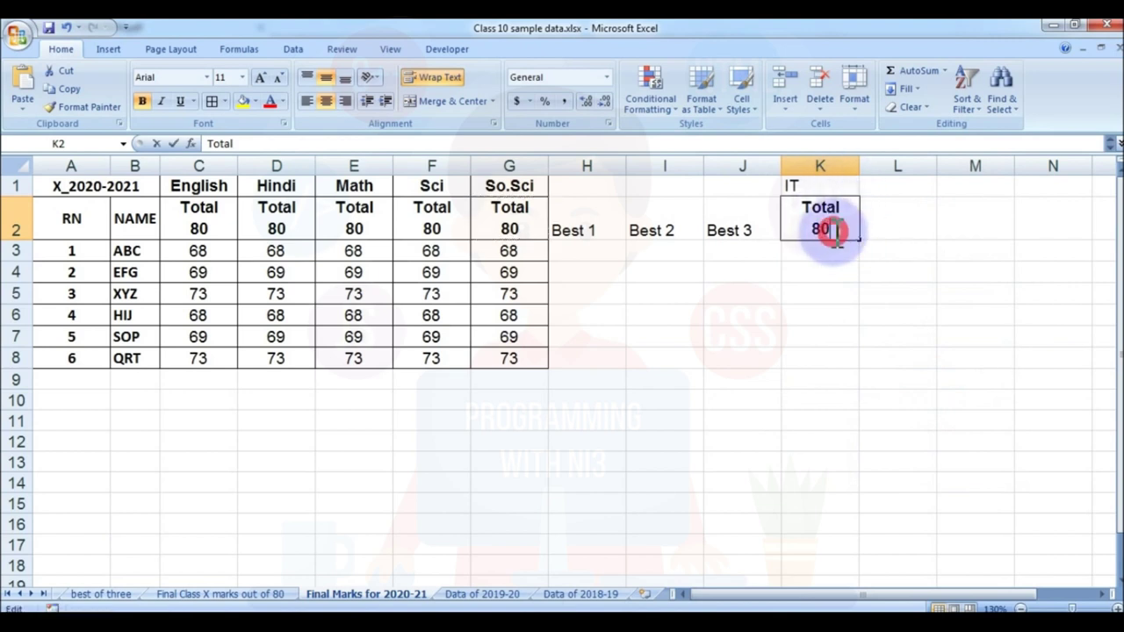
# Change the IT maximum in K2 to Total 50 and format the IT heading like the other subject headings.
pyautogui.doubleClick(834, 227)
pyautogui.press('BackSpace')
pyautogui.write('5')
pyautogui.press('Return')
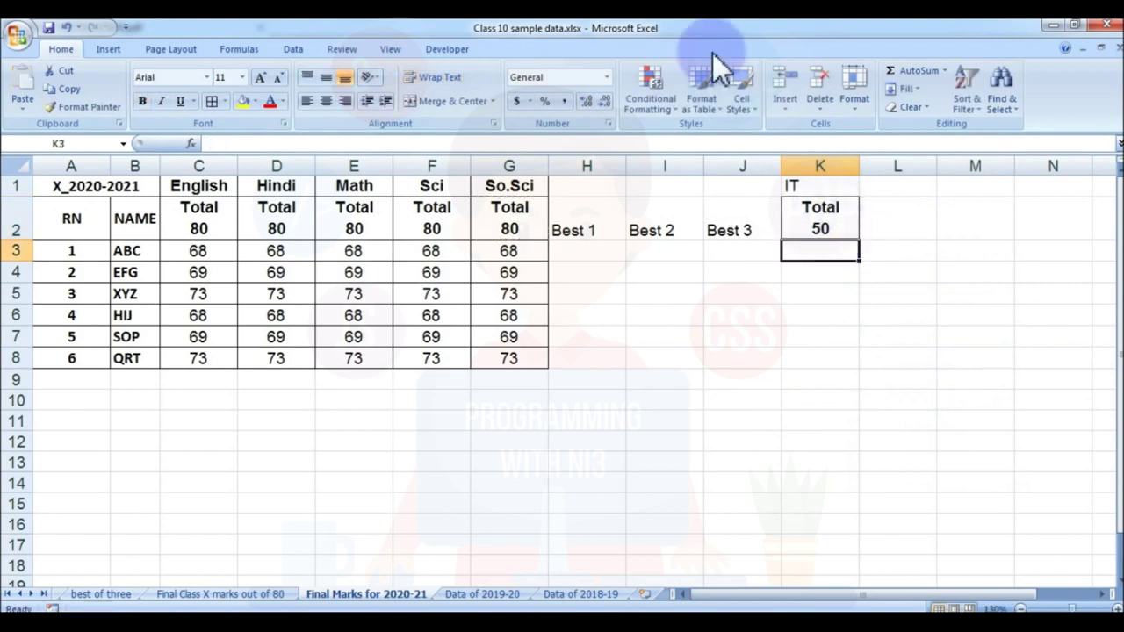
pyautogui.click(439, 187)
pyautogui.click(742, 336)
# Calculate each student's highest mark under Best 1 with =LARGE(C3:G3,1) in H3, filled down to H8.
pyautogui.click(586, 251)
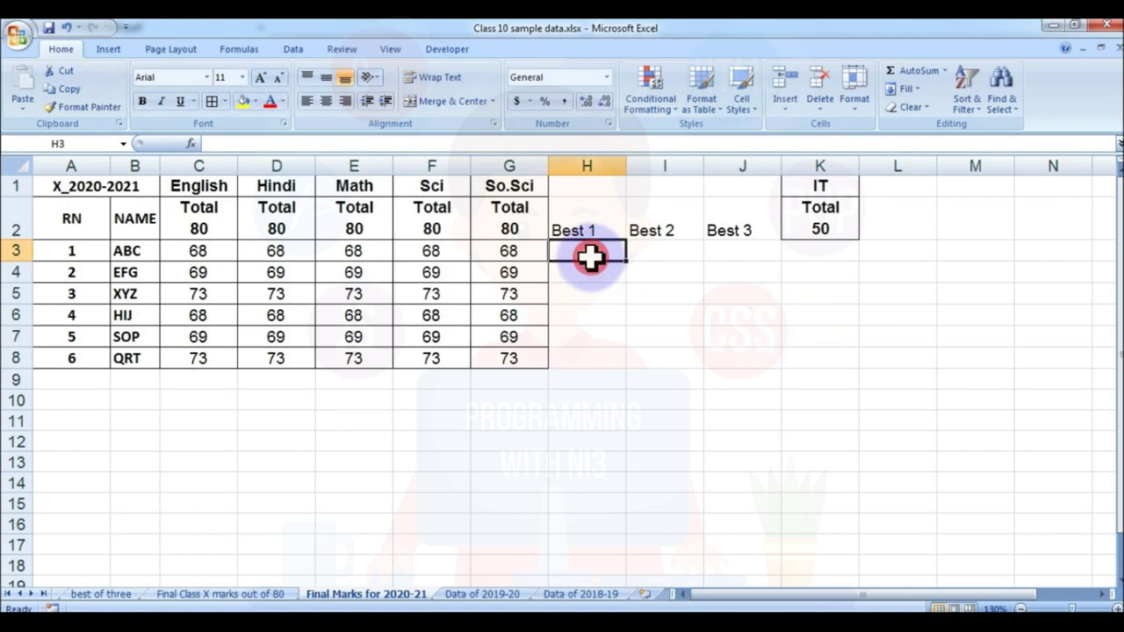
pyautogui.write('=')
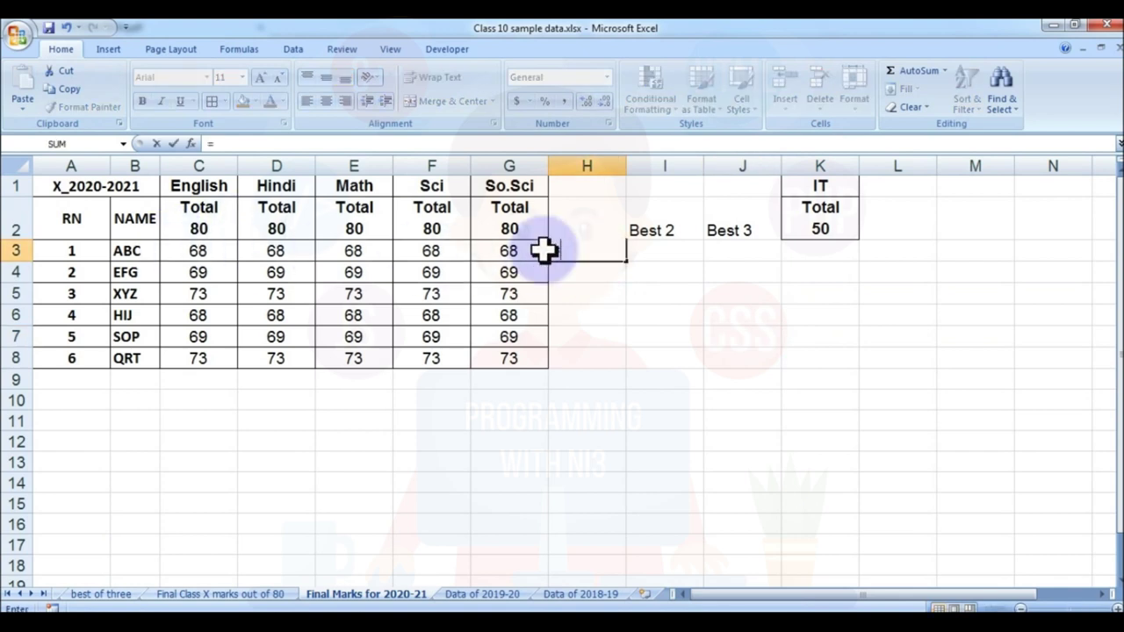
pyautogui.write('Large')
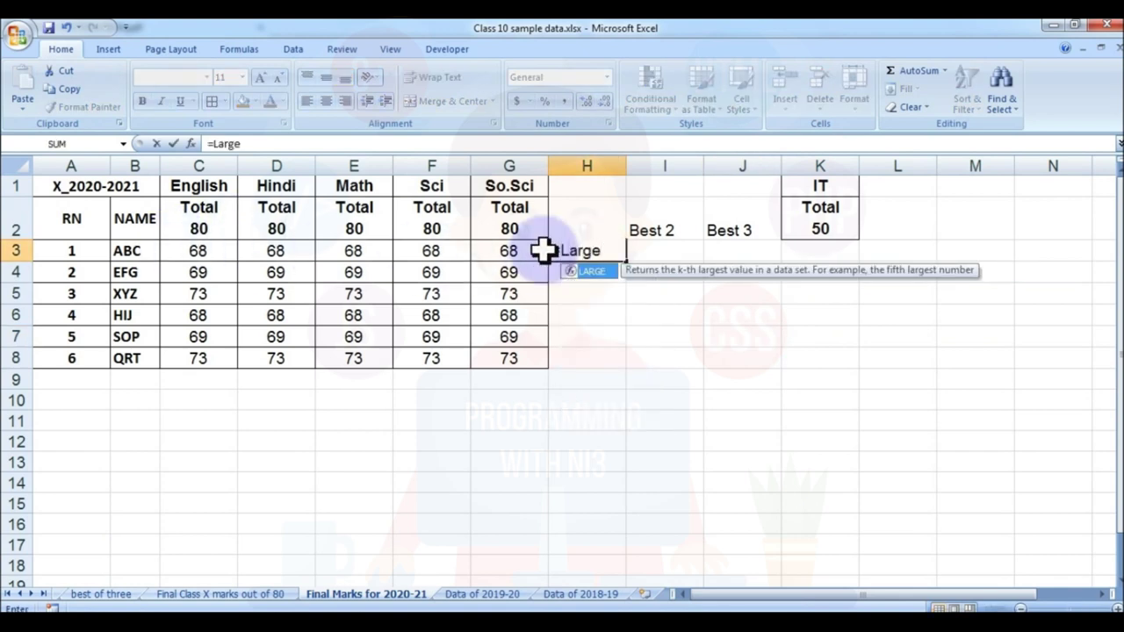
pyautogui.write('(')
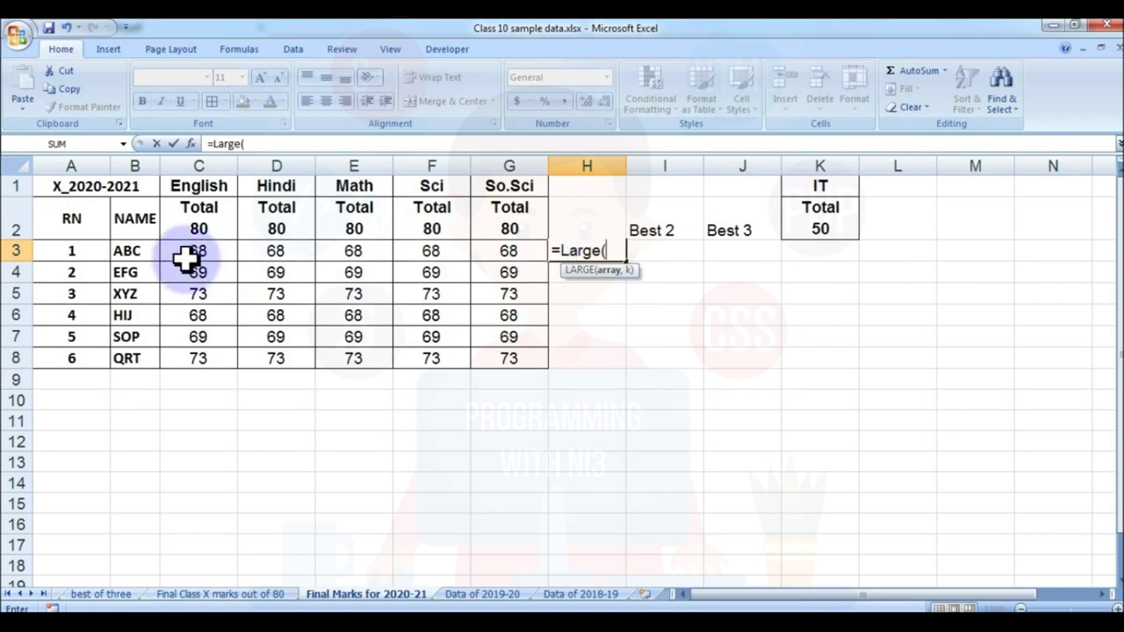
pyautogui.moveTo(188, 258); pyautogui.dragTo(530, 257)
pyautogui.write(',')
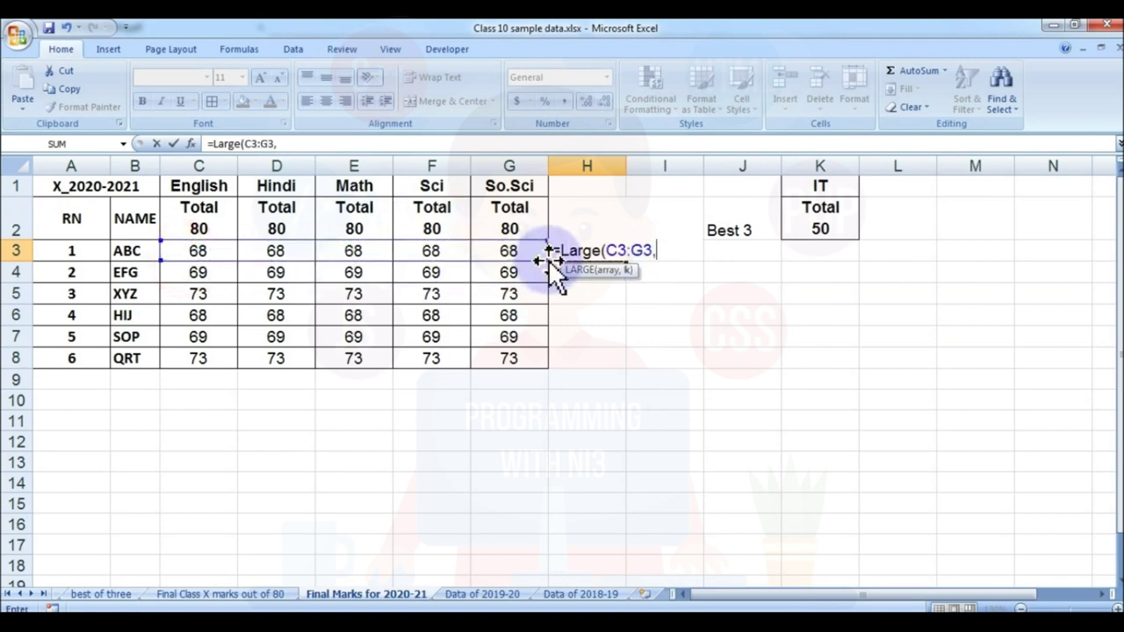
pyautogui.write('1)')
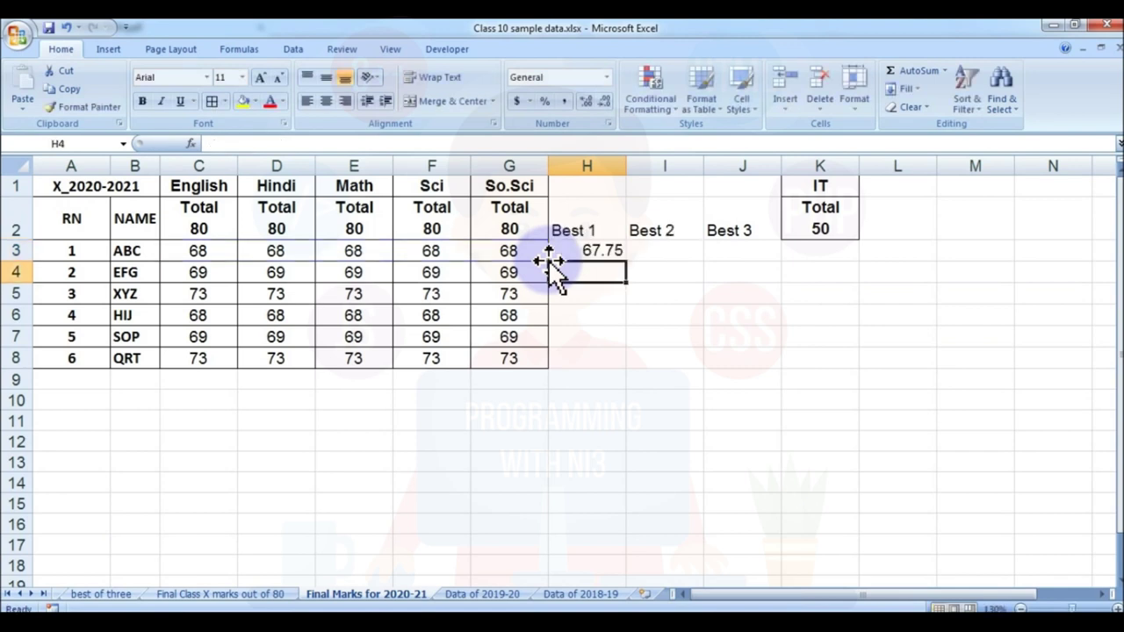
pyautogui.press('Up')
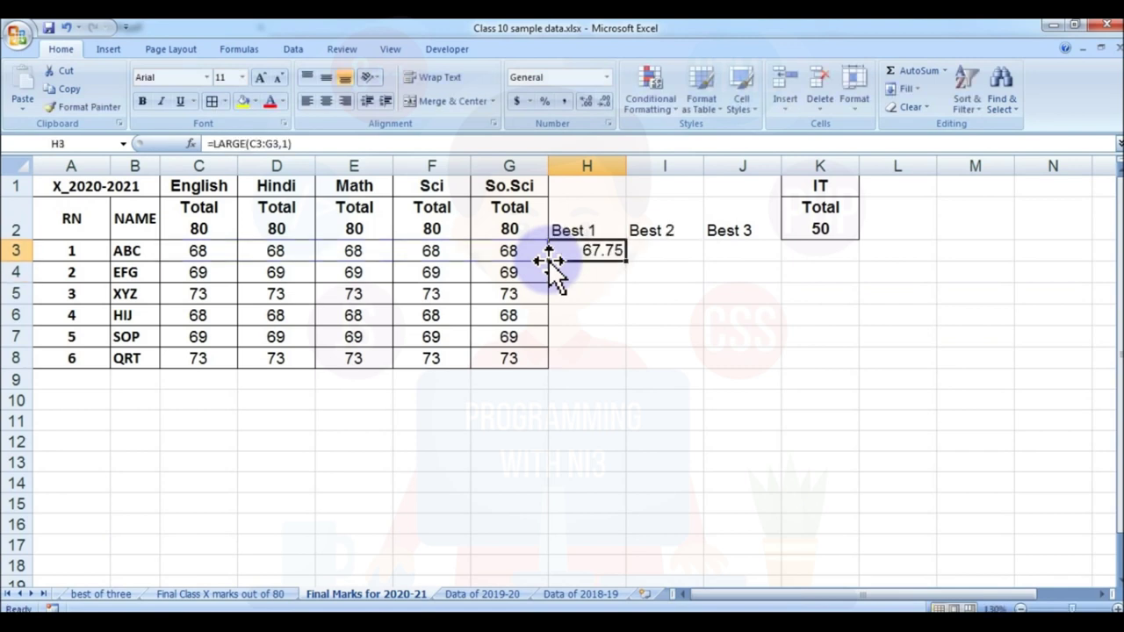
pyautogui.moveTo(626, 261); pyautogui.dragTo(618, 361)
# Calculate the first student's second-highest mark in I3 with =LARGE(C3:G3,2).
pyautogui.click(647, 254)
pyautogui.write('=Large(')
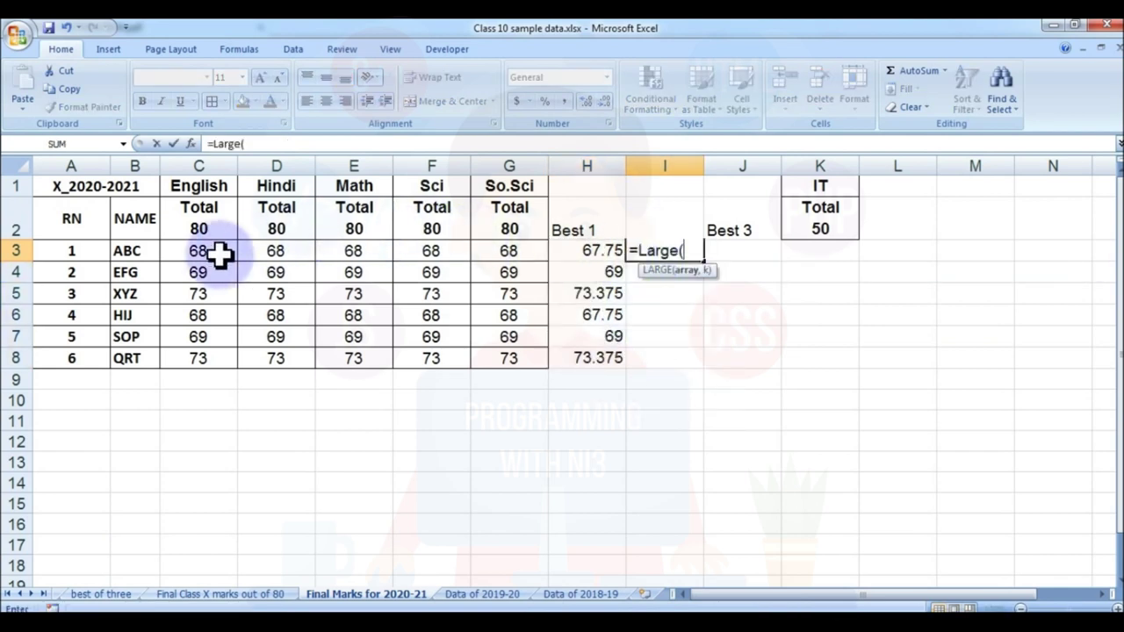
pyautogui.moveTo(223, 251); pyautogui.dragTo(506, 256)
pyautogui.write(',')
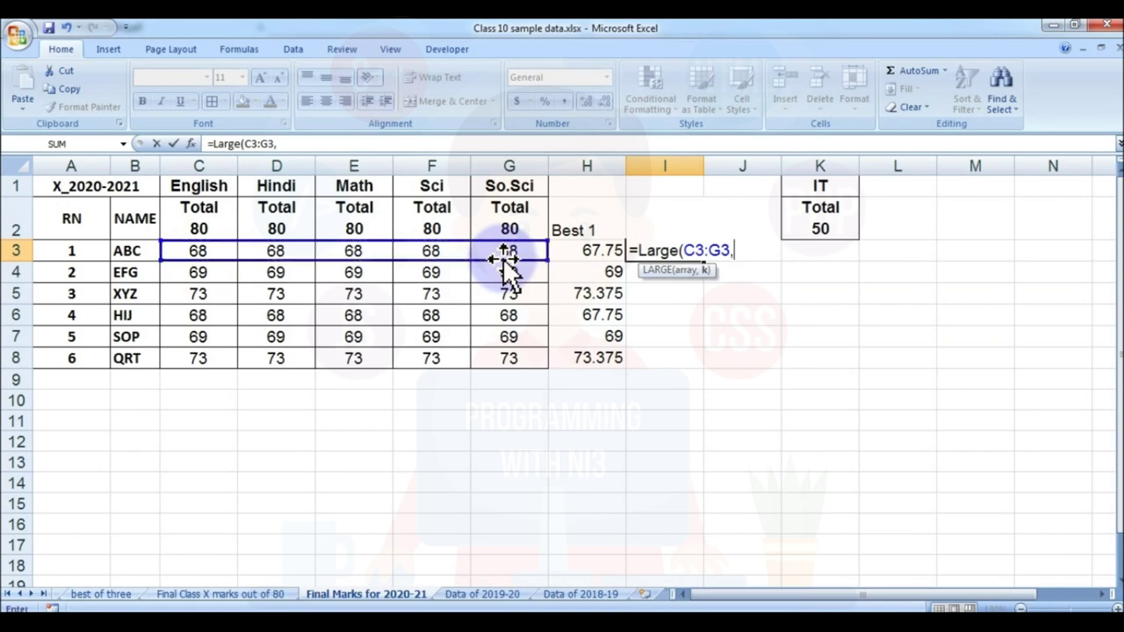
pyautogui.write('2)')
pyautogui.press('Return')
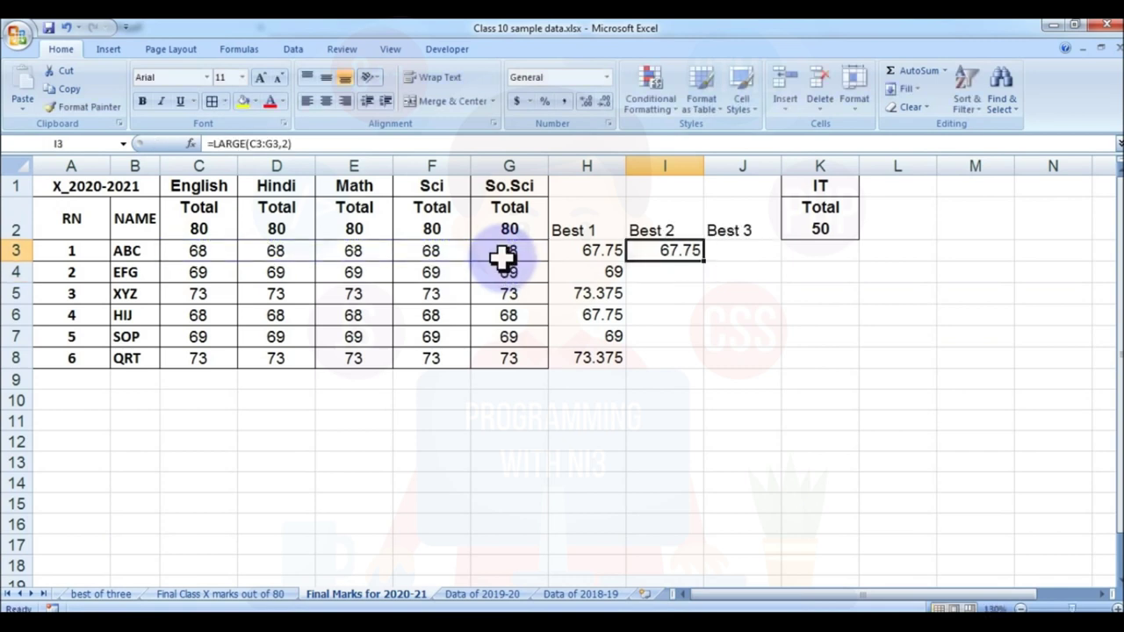
# Calculate the first student's third-highest mark in J3 with =LARGE(C3:G3,3).
pyautogui.click(730, 255)
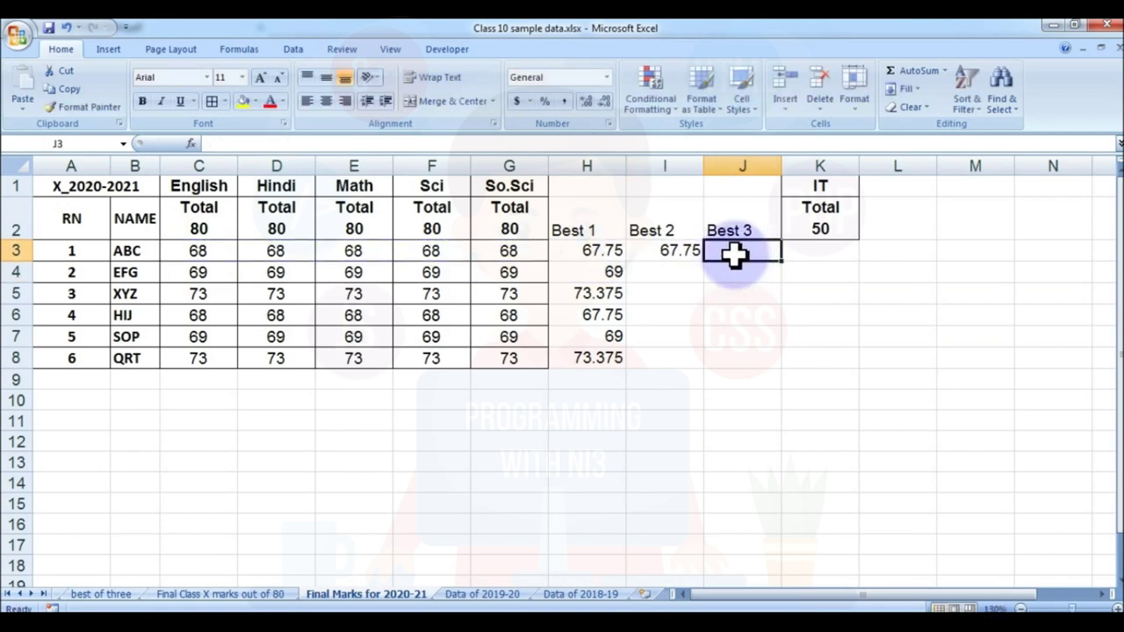
pyautogui.write('=Large(')
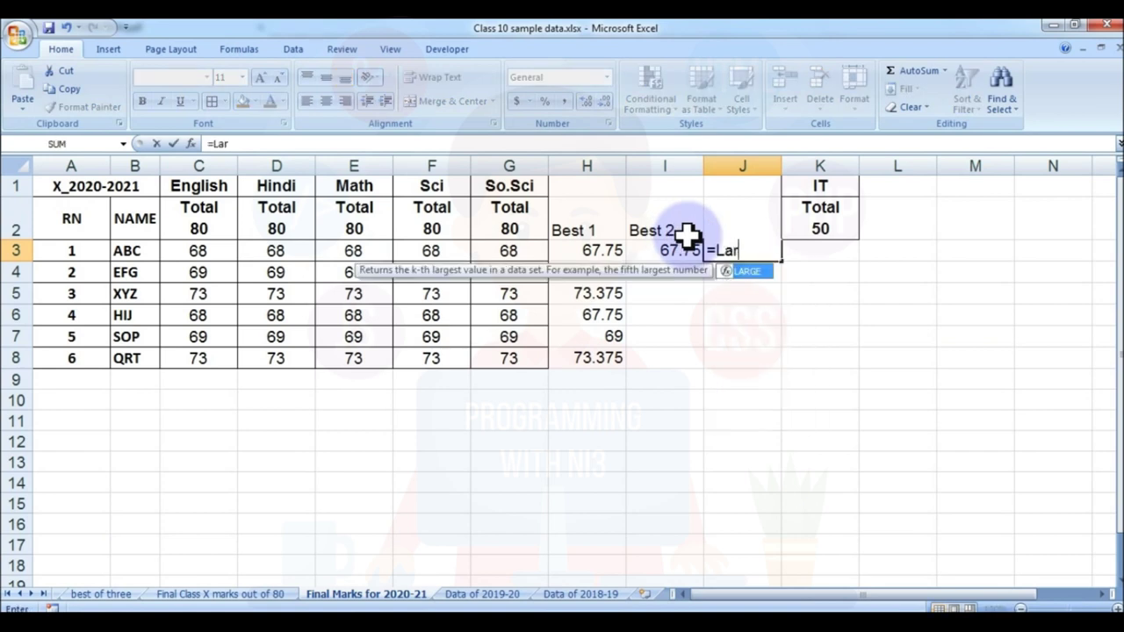
pyautogui.moveTo(195, 250); pyautogui.dragTo(524, 254)
pyautogui.write(')')
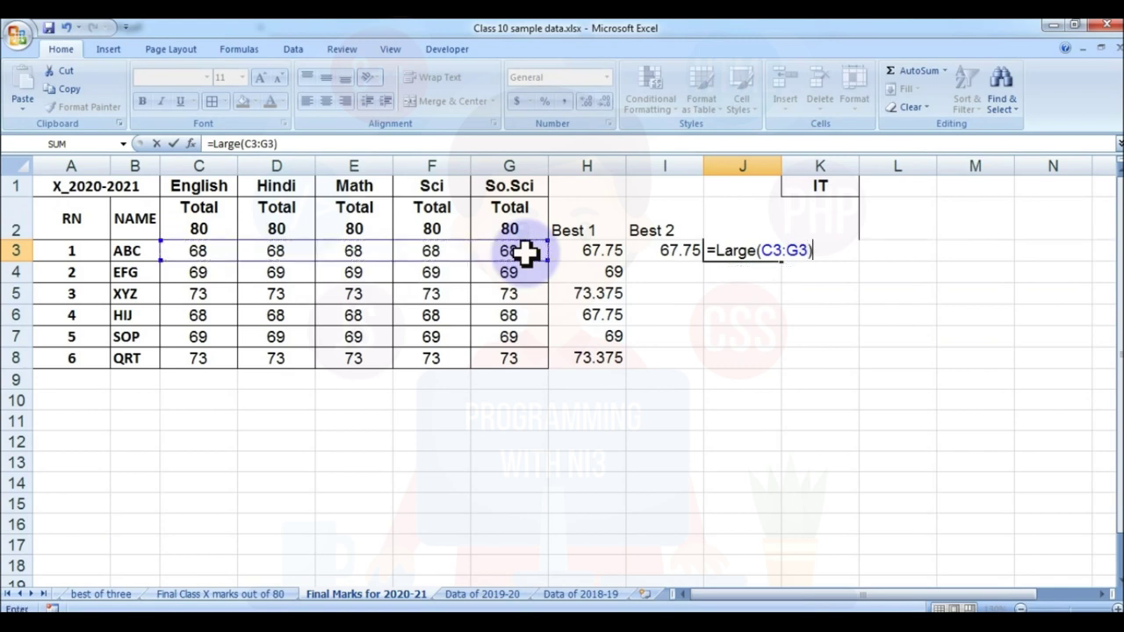
pyautogui.press('Return')
pyautogui.press('Return')
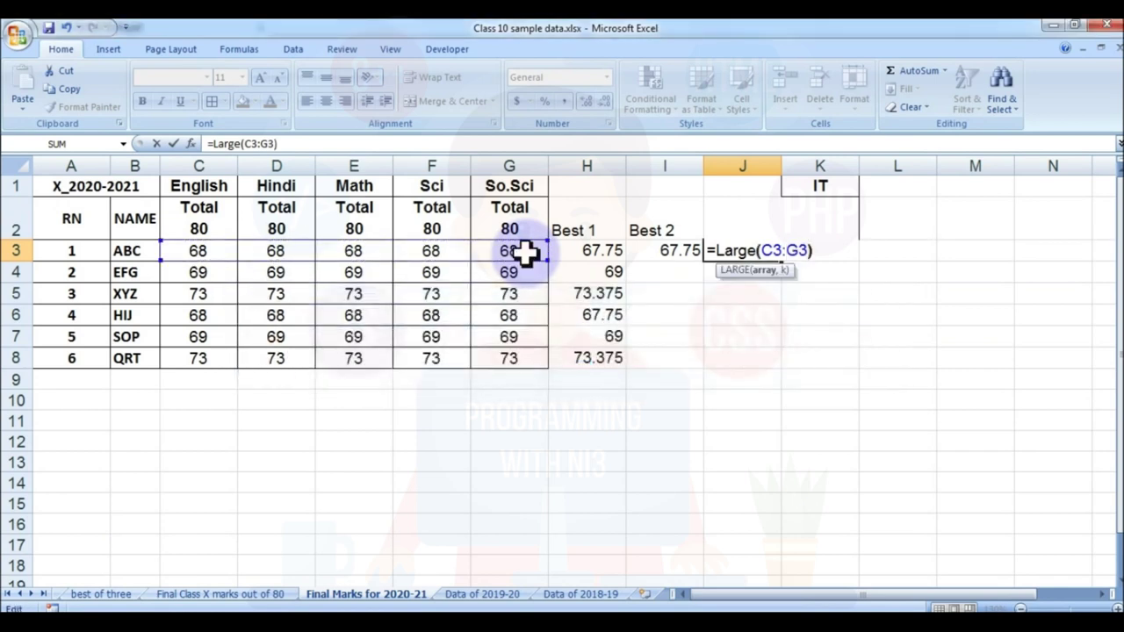
pyautogui.write(',3')
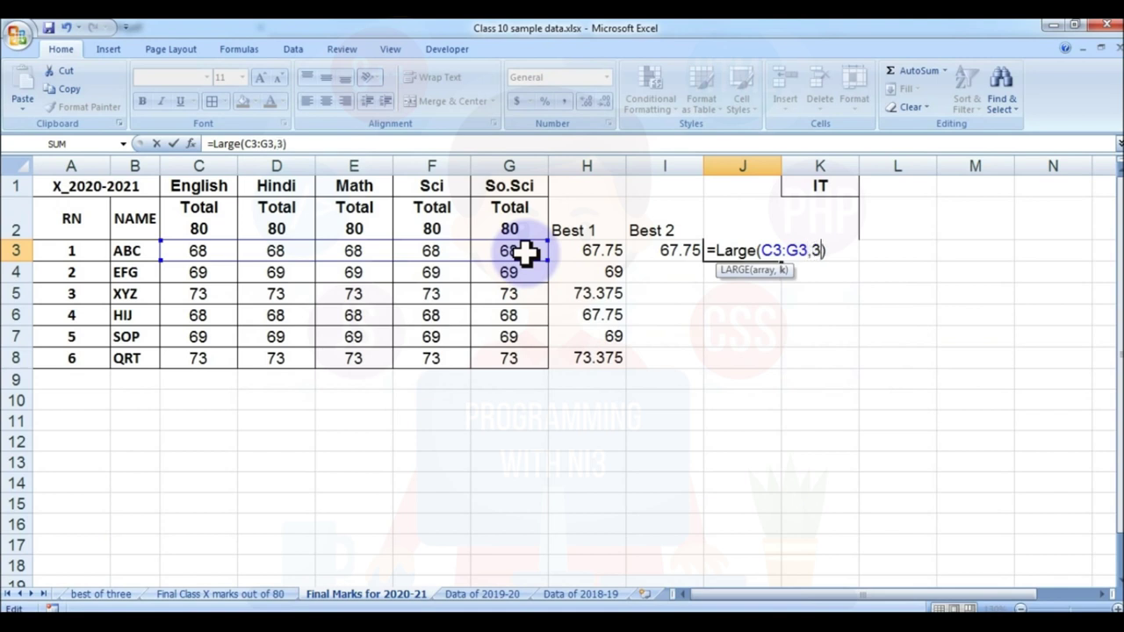
pyautogui.press('Return')
# Fill the Best 2 and Best 3 formulas from I3:J3 down to row 8.
pyautogui.press('Up')
pyautogui.moveTo(623, 256); pyautogui.dragTo(745, 316)
pyautogui.click(671, 255)
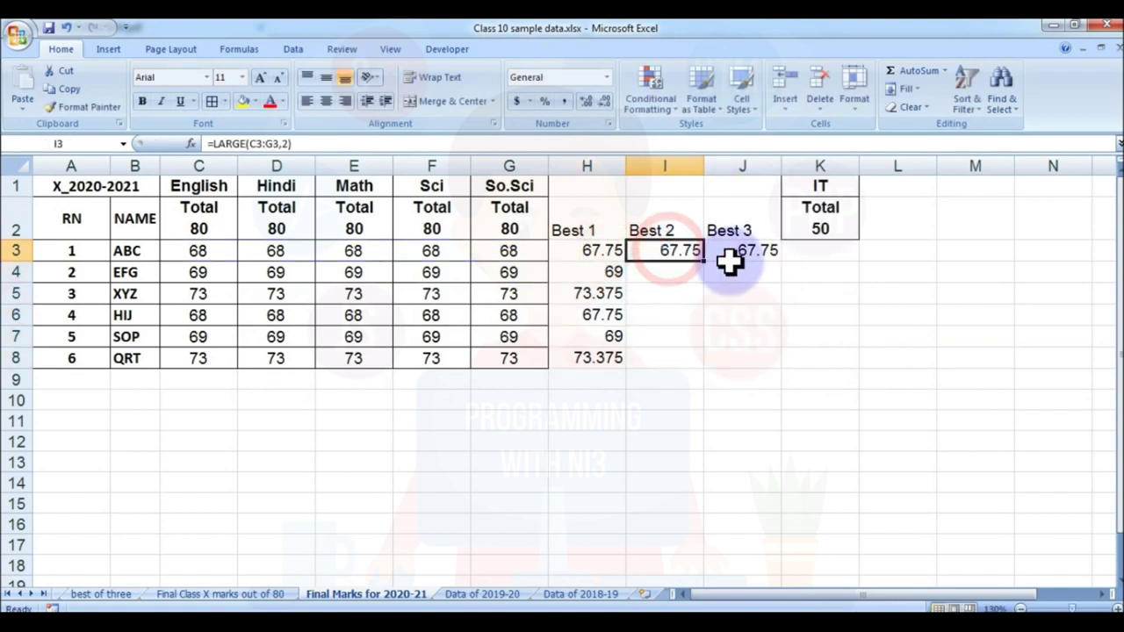
pyautogui.moveTo(697, 251); pyautogui.dragTo(782, 363)
pyautogui.click(639, 341)
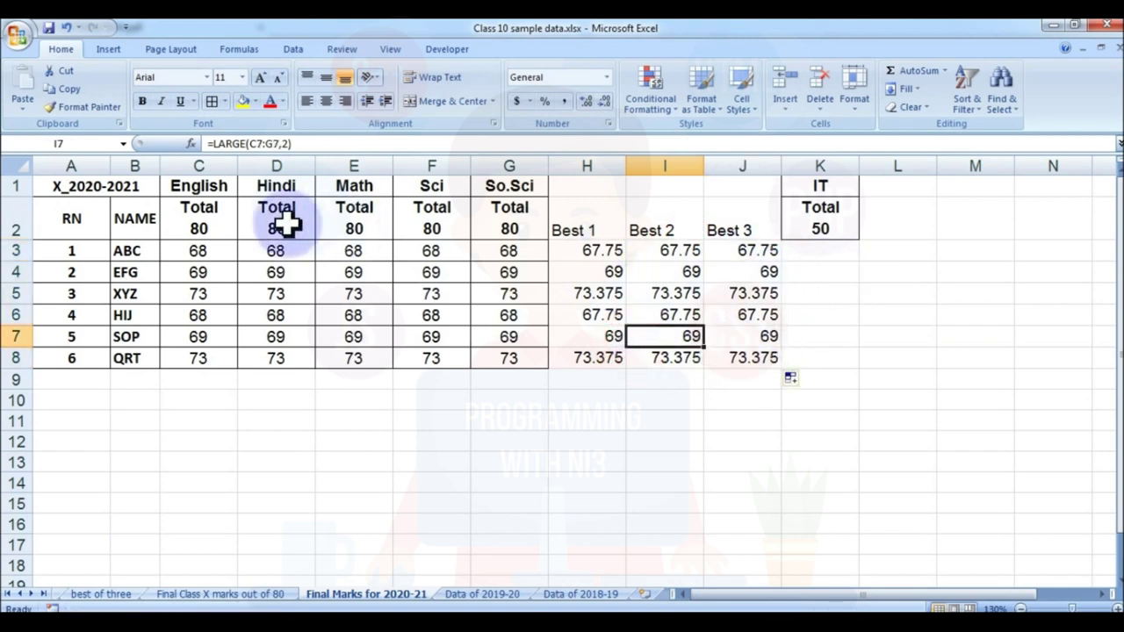
# Set the first student's Hindi mark in D3 to 75 to test the Best 1 formula.
pyautogui.click(270, 253)
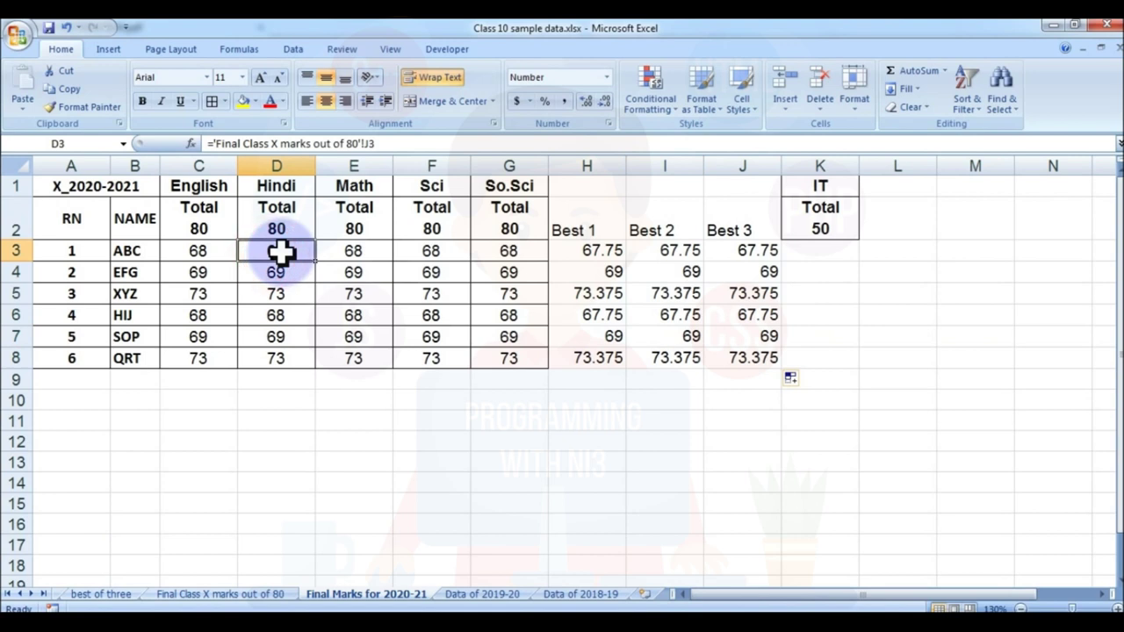
pyautogui.write('75')
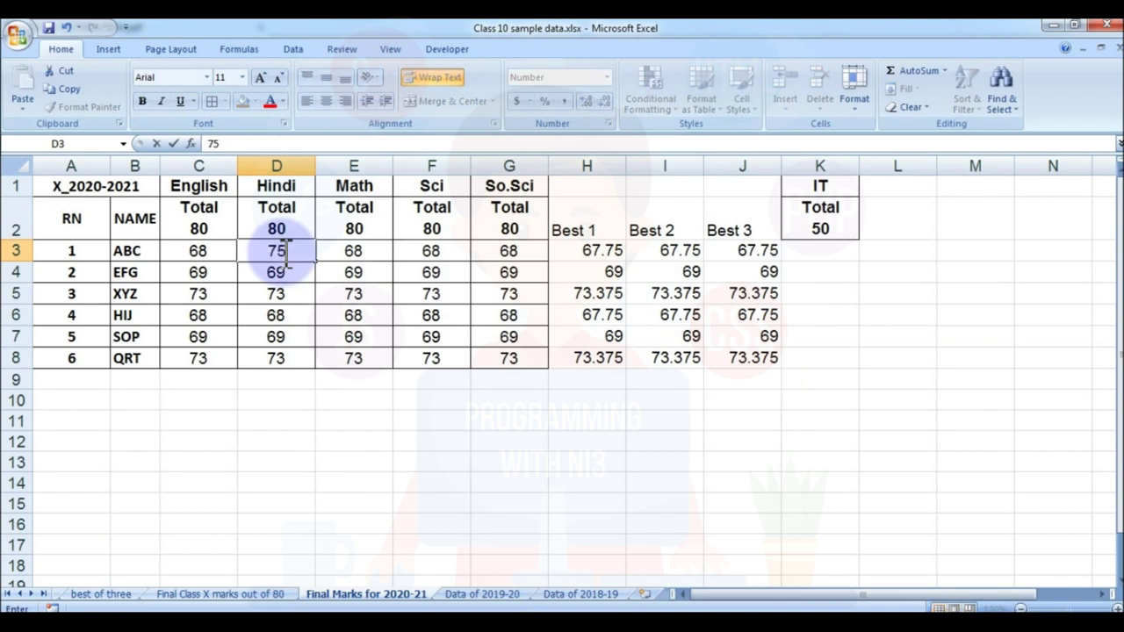
pyautogui.press('Return')
pyautogui.click(280, 252)
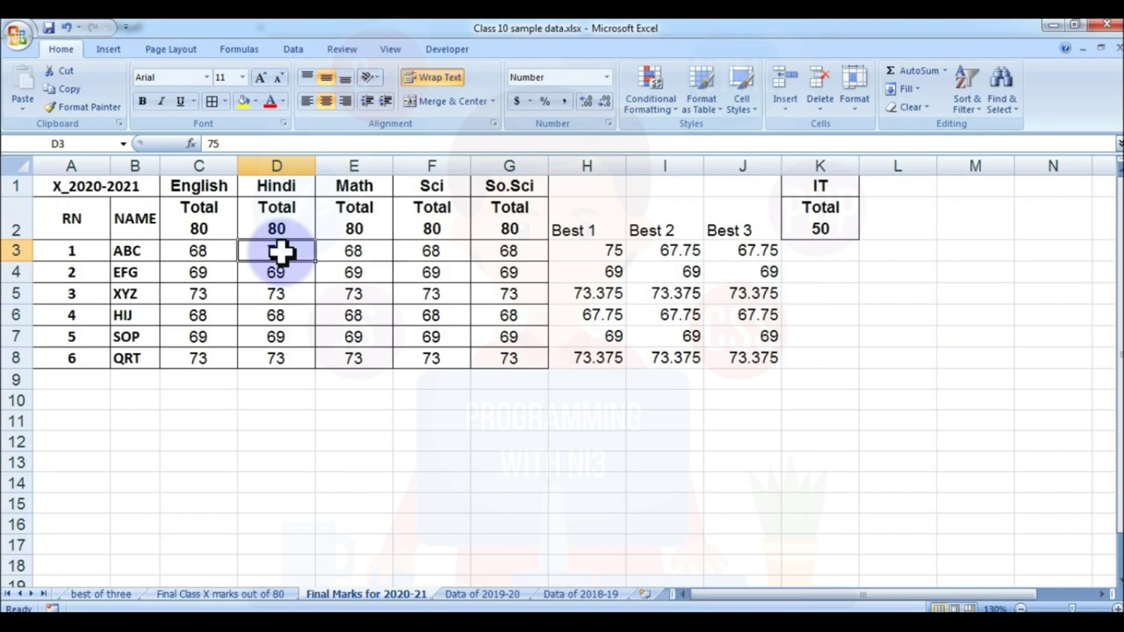
# Set the first student's English mark in C3 to 71 and return to the Hindi mark in D3.
pyautogui.press('Right')
pyautogui.press('Left')
pyautogui.press('Left')
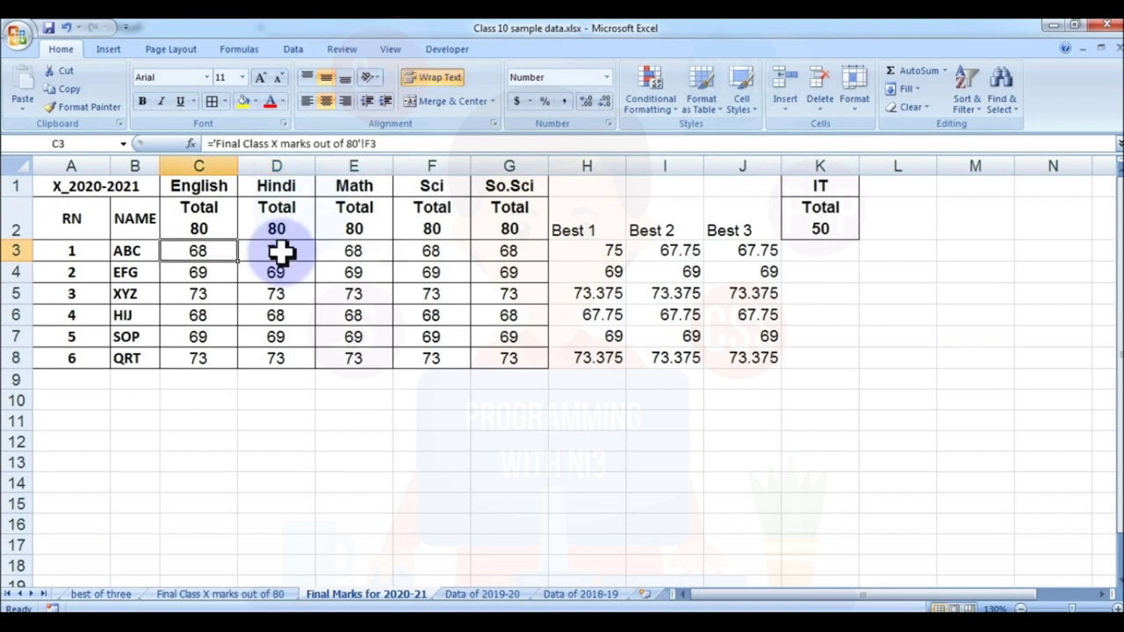
pyautogui.write('71')
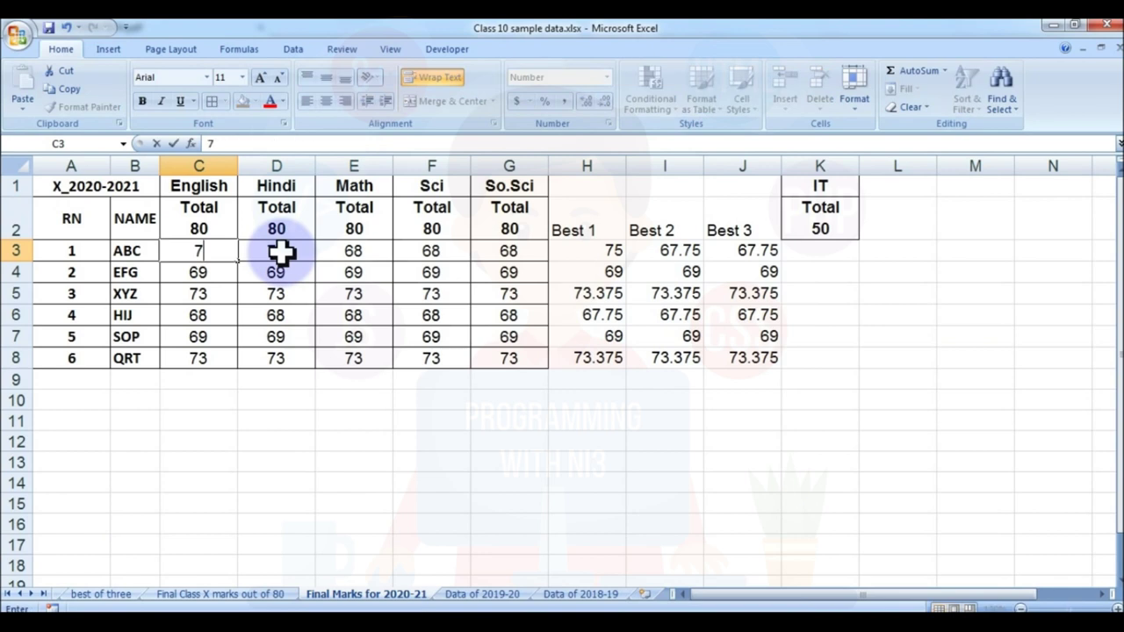
pyautogui.press('Return')
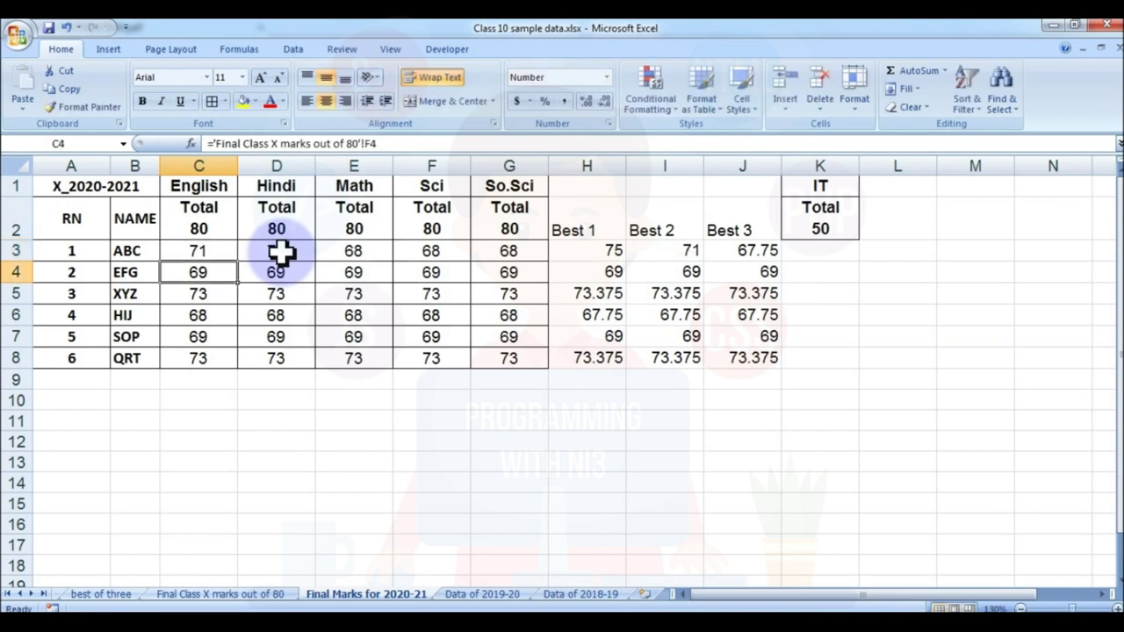
pyautogui.press('Right')
pyautogui.press('Up')
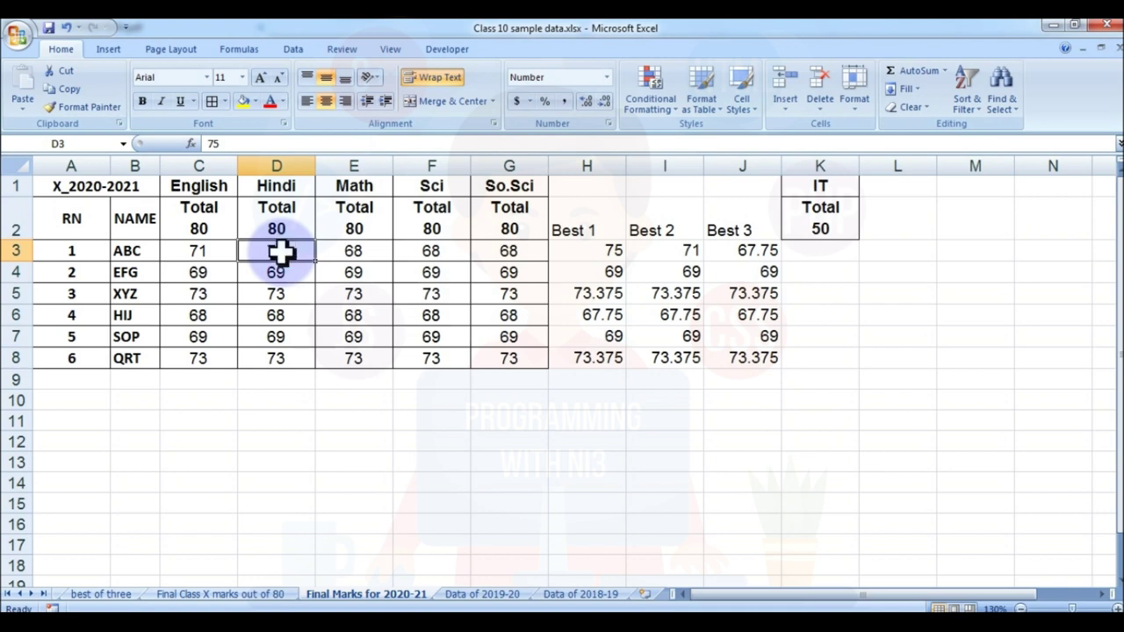
# Format the Best 1 to Best 3 marks in H3:J8 without decimals and centre them horizontally.
pyautogui.click(829, 251)
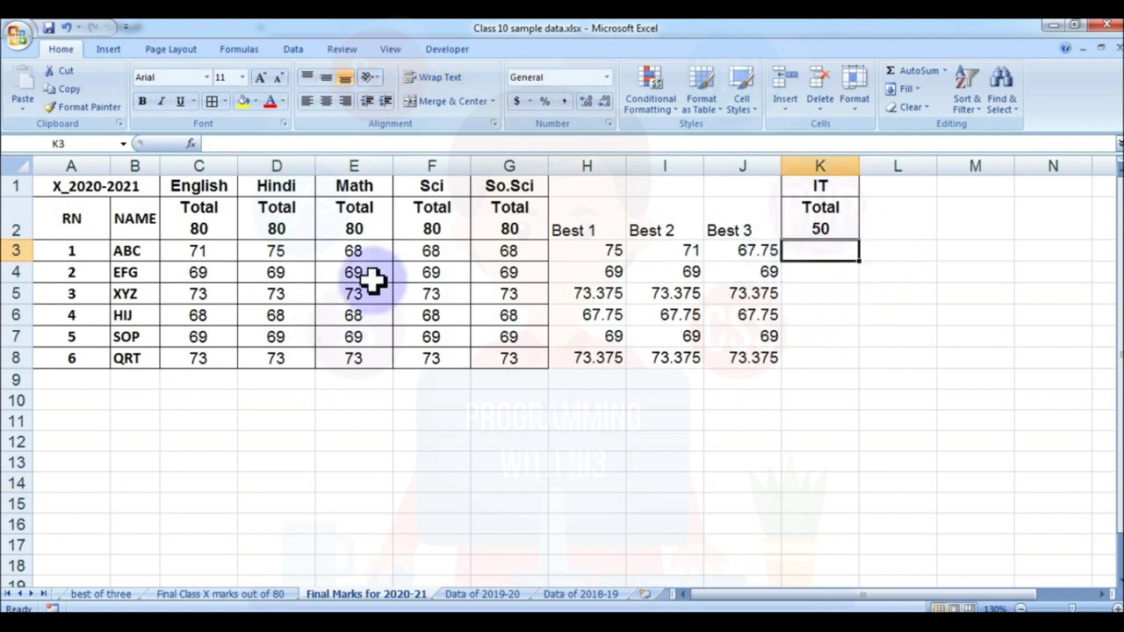
pyautogui.moveTo(590, 257); pyautogui.dragTo(754, 356)
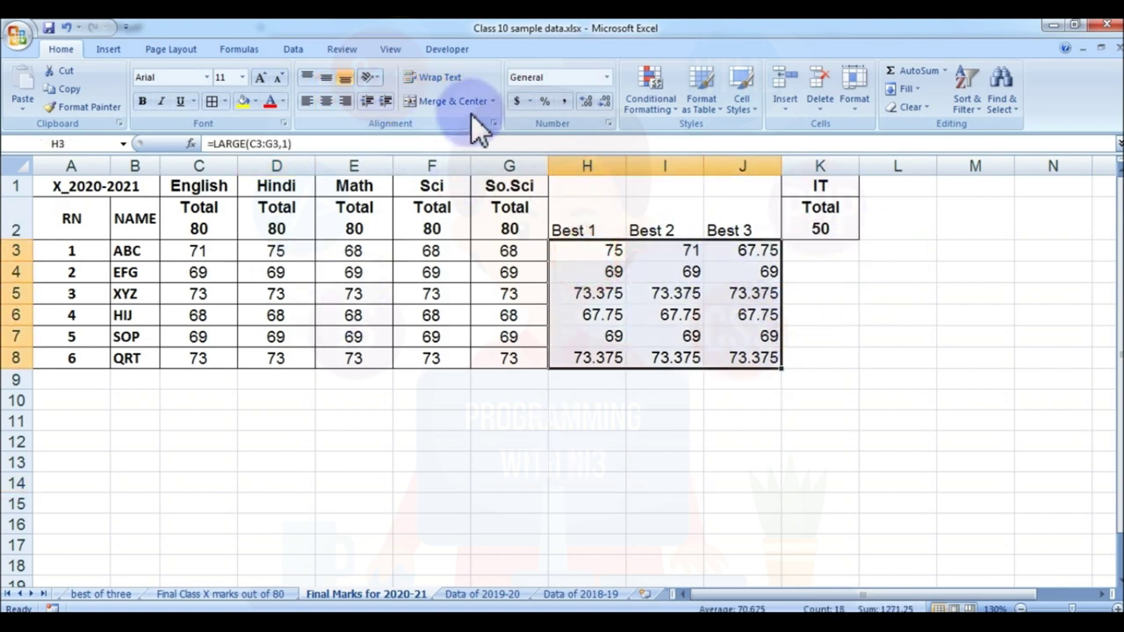
pyautogui.click(585, 102)
pyautogui.click(585, 102)
pyautogui.click(601, 102)
pyautogui.click(601, 103)
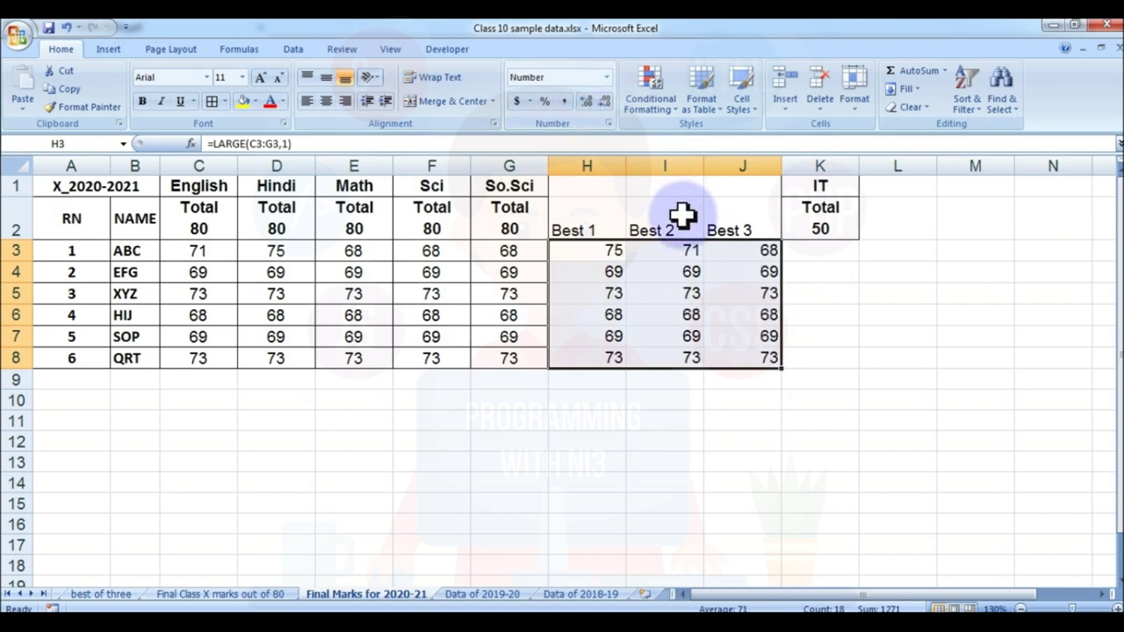
pyautogui.click(325, 101)
pyautogui.click(750, 343)
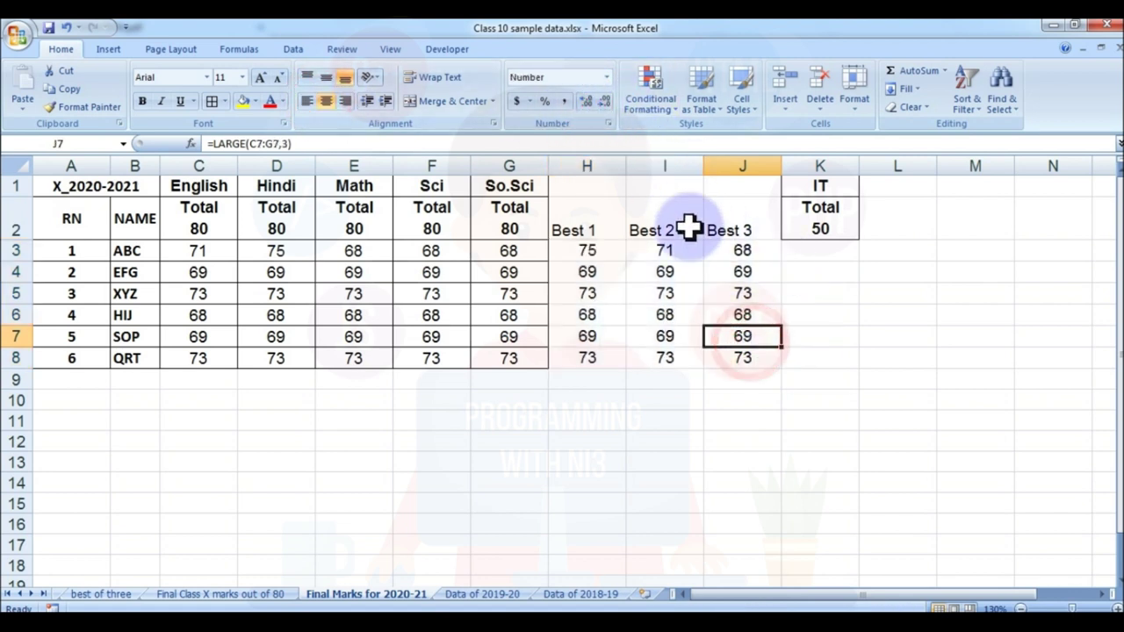
# Begin the first student's IT formula in K3 with the sum of the three best marks, =sum(H3:J3).
pyautogui.click(826, 252)
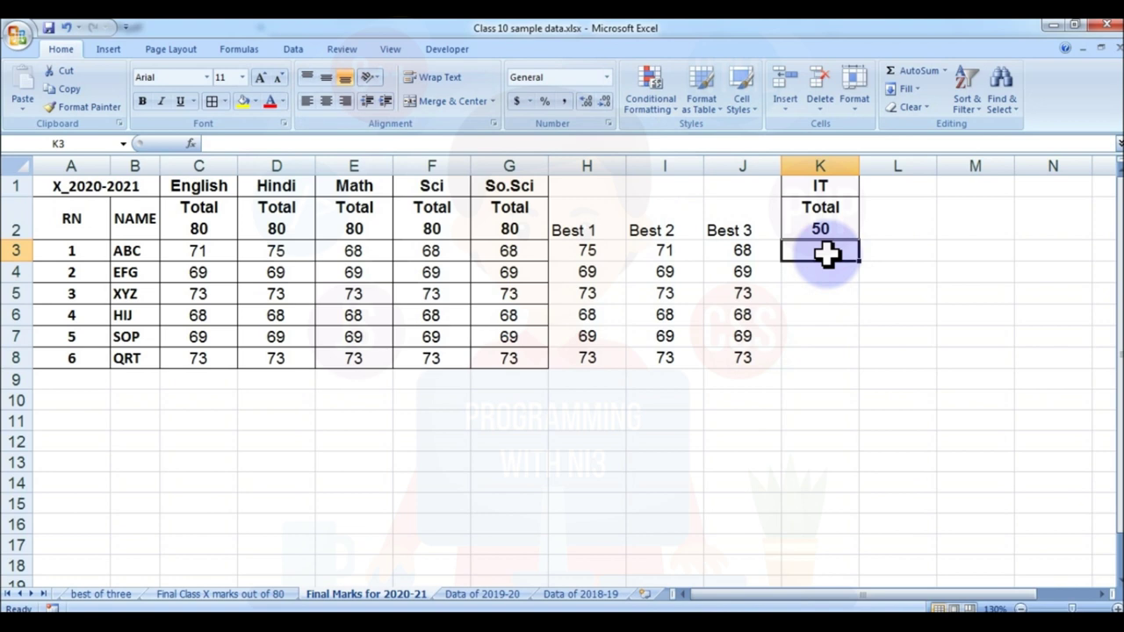
pyautogui.write('=')
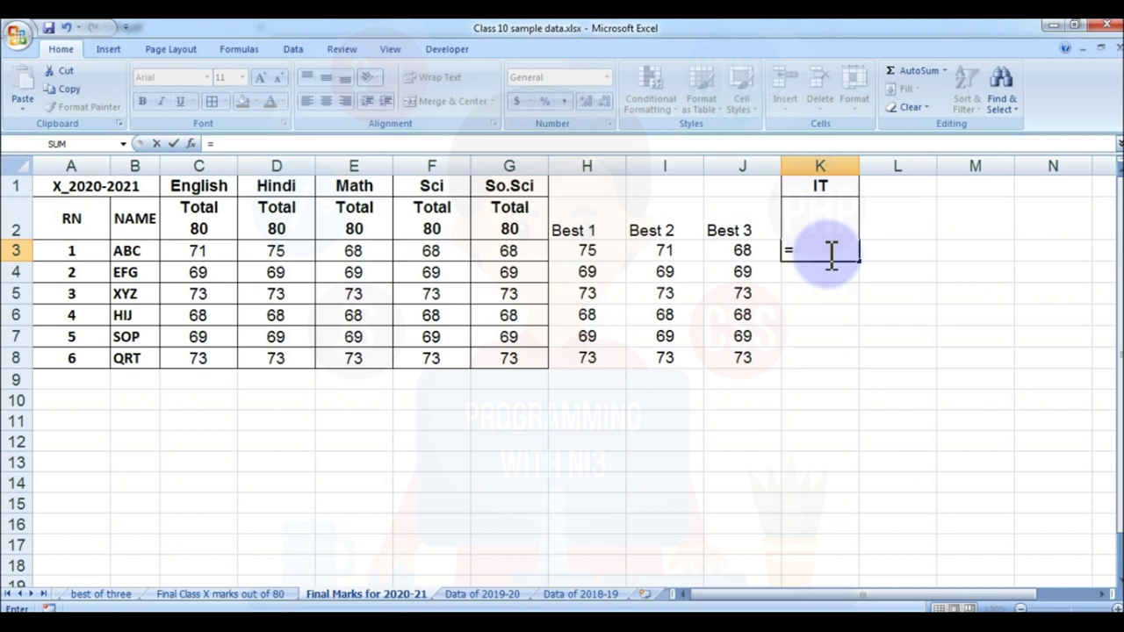
pyautogui.write('sum(')
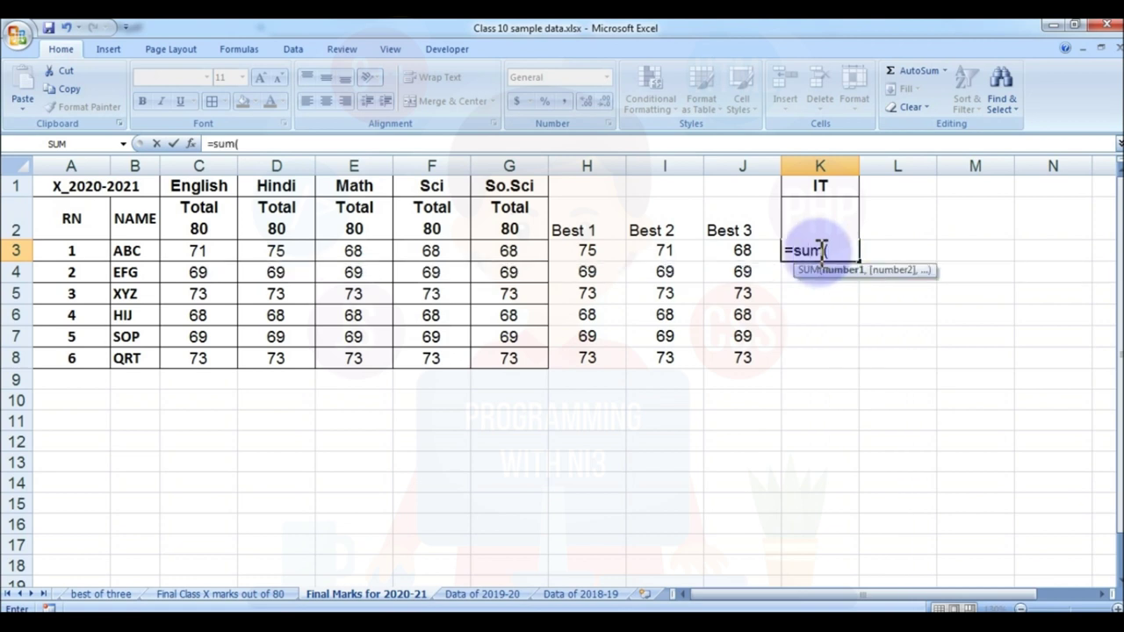
pyautogui.click(603, 248)
pyautogui.moveTo(602, 248); pyautogui.dragTo(768, 246)
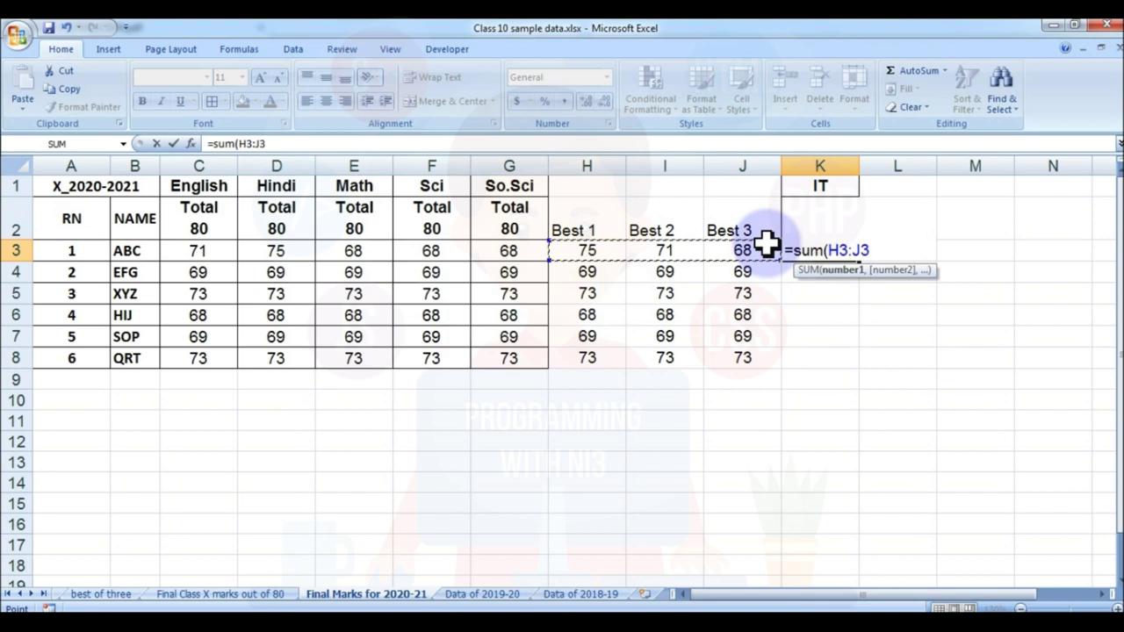
pyautogui.write(')')
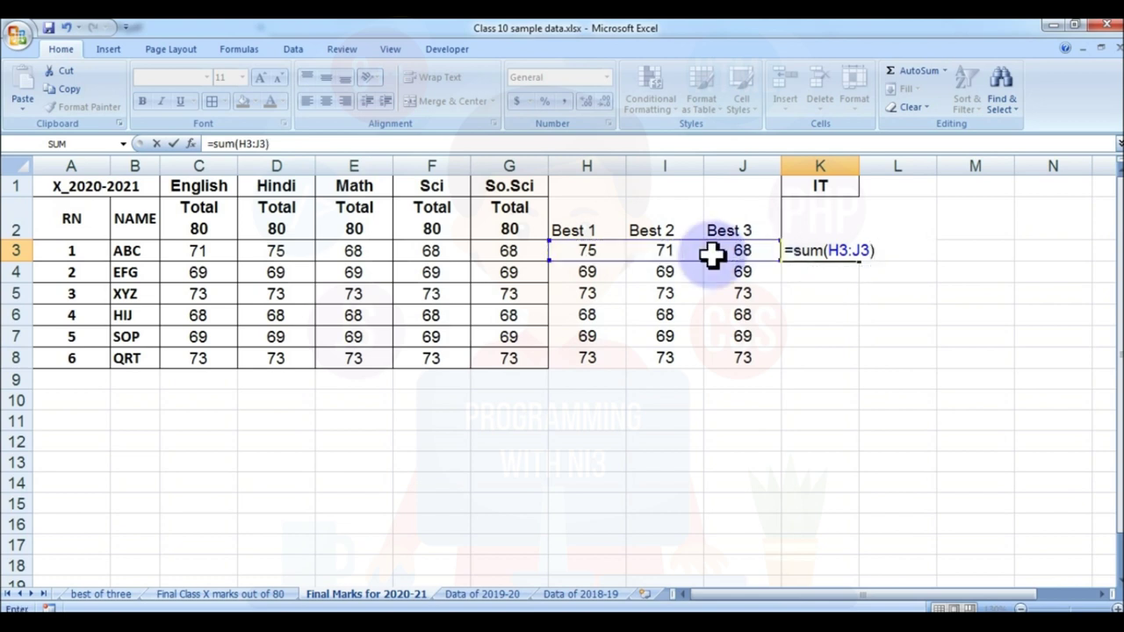
# Complete the IT formula in K3 as =(SUM(H3:J3)/(3*80))*50 with the on-screen keyboard open.
pyautogui.press('super+r')
pyautogui.press('Escape')
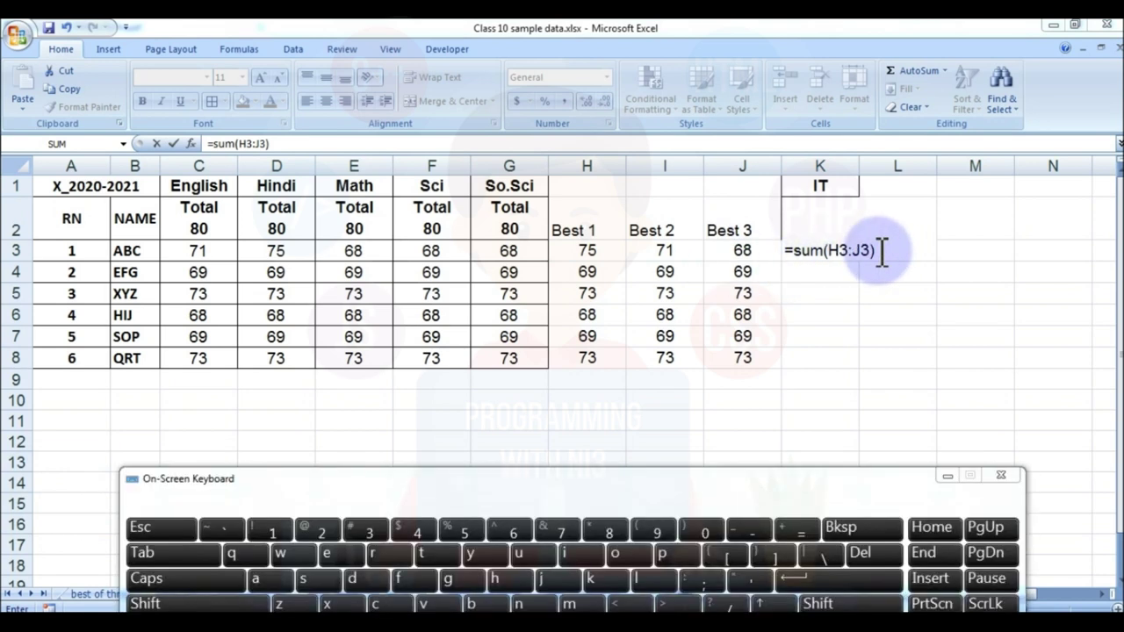
pyautogui.click(880, 252)
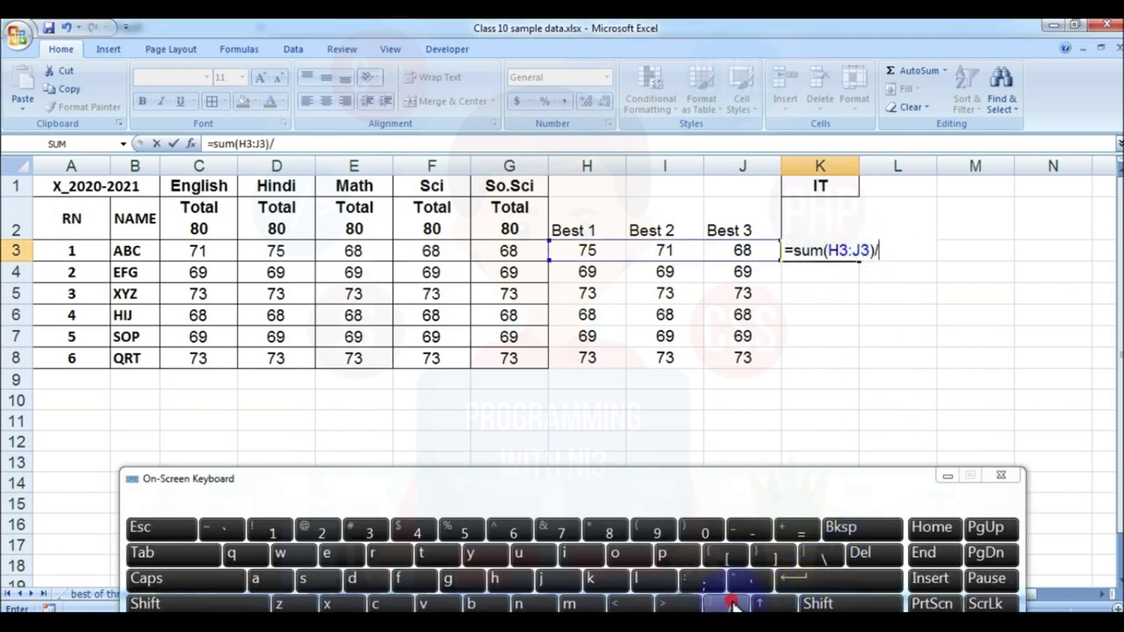
pyautogui.write('/80')
pyautogui.write(')')
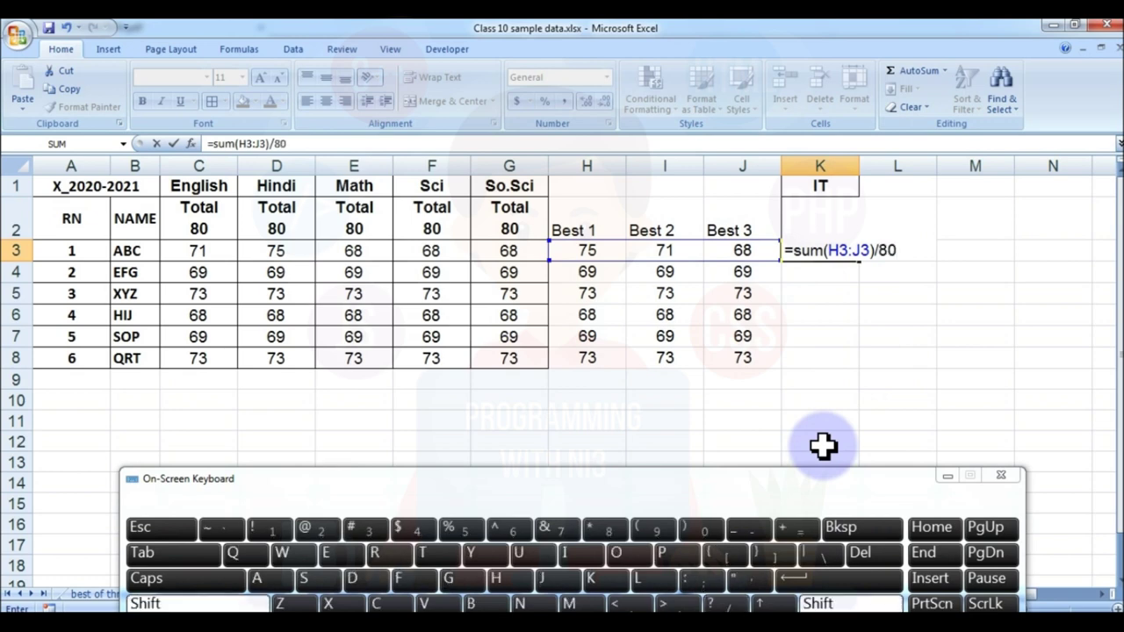
pyautogui.press('Return')
pyautogui.press('Return')
pyautogui.press('Return')
pyautogui.write('(*50')
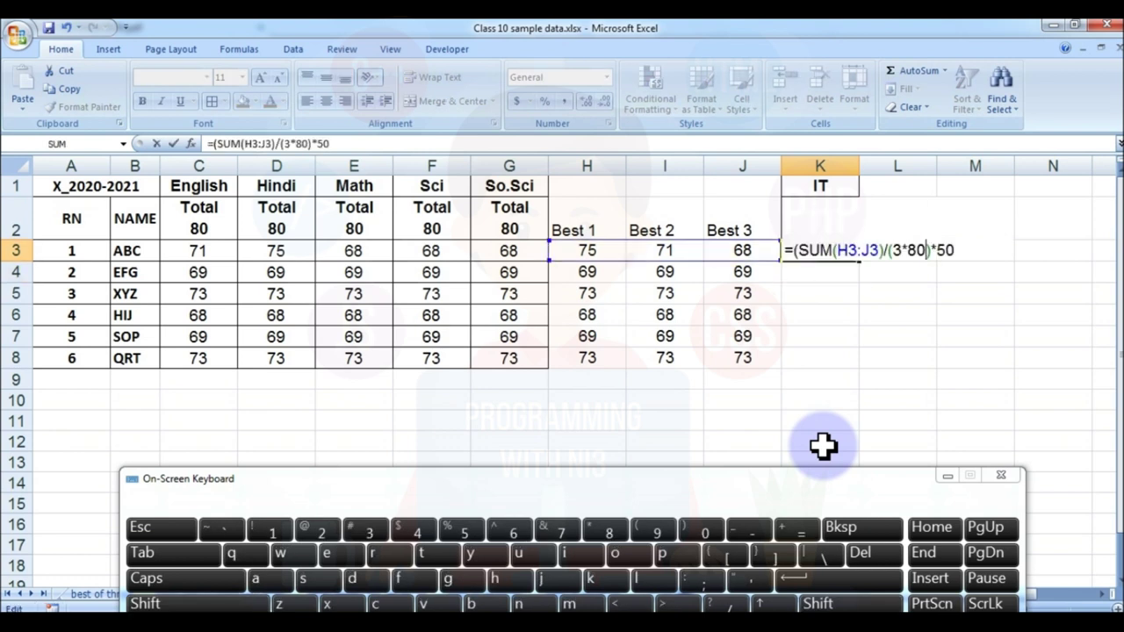
pyautogui.write(')')
pyautogui.press('Return')
pyautogui.press('Up')
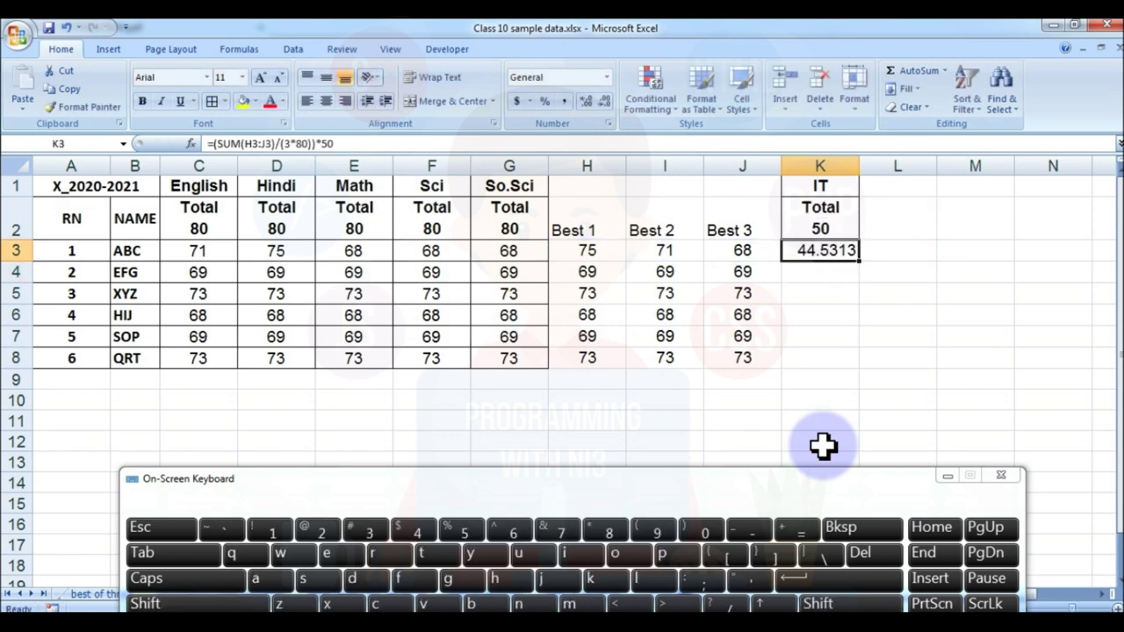
# Review the parts of the IT formula in K3: the sum, the division by 3*80 and the multiplication by 50.
pyautogui.click(823, 250)
pyautogui.doubleClick(823, 251)
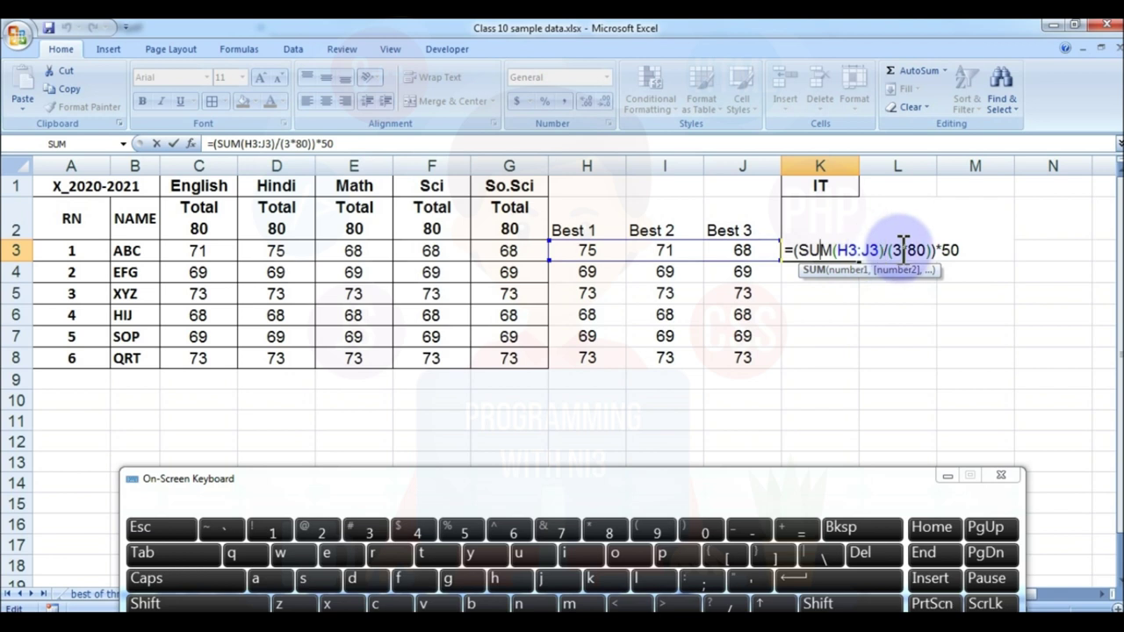
pyautogui.click(854, 250)
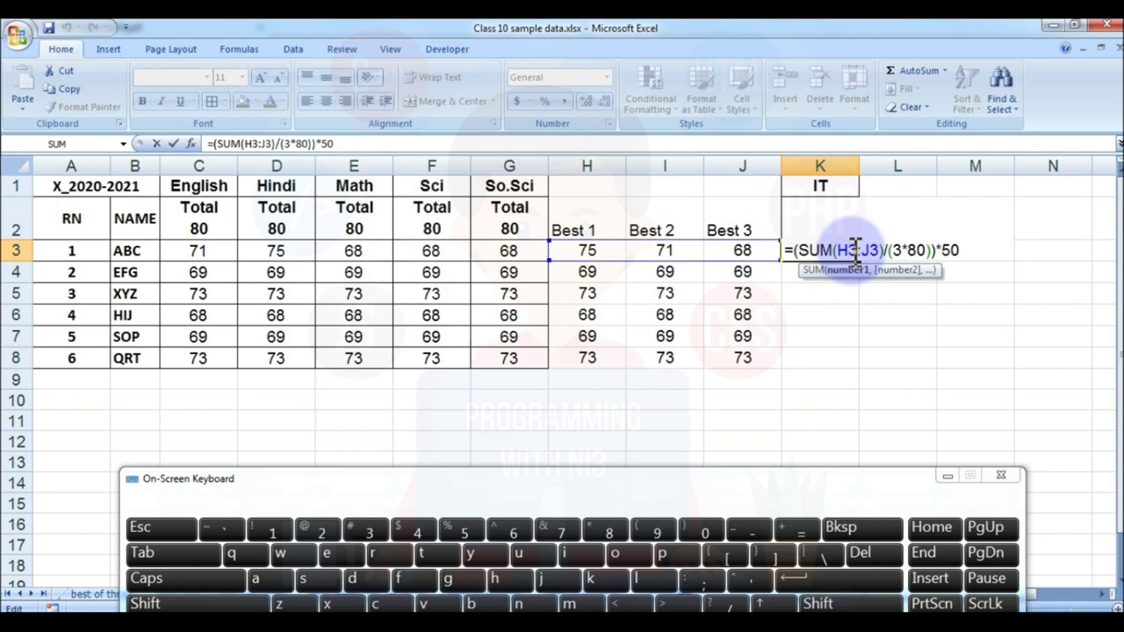
pyautogui.click(954, 252)
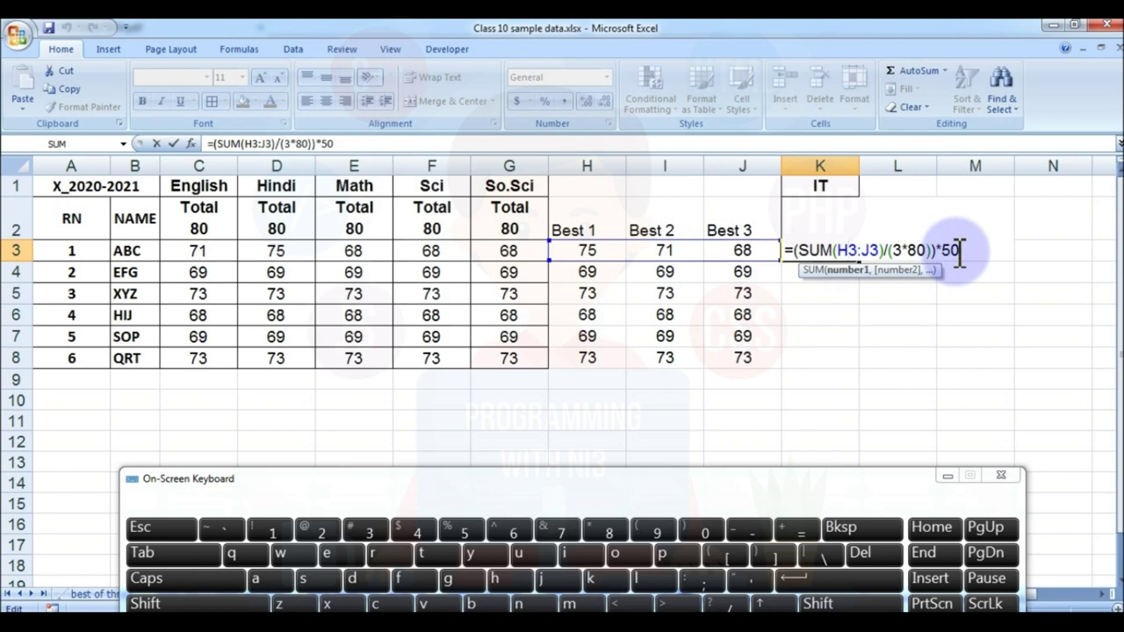
pyautogui.press('Return')
# Show the IT mark in K3 without decimals and fill its formula down to K8.
pyautogui.click(828, 252)
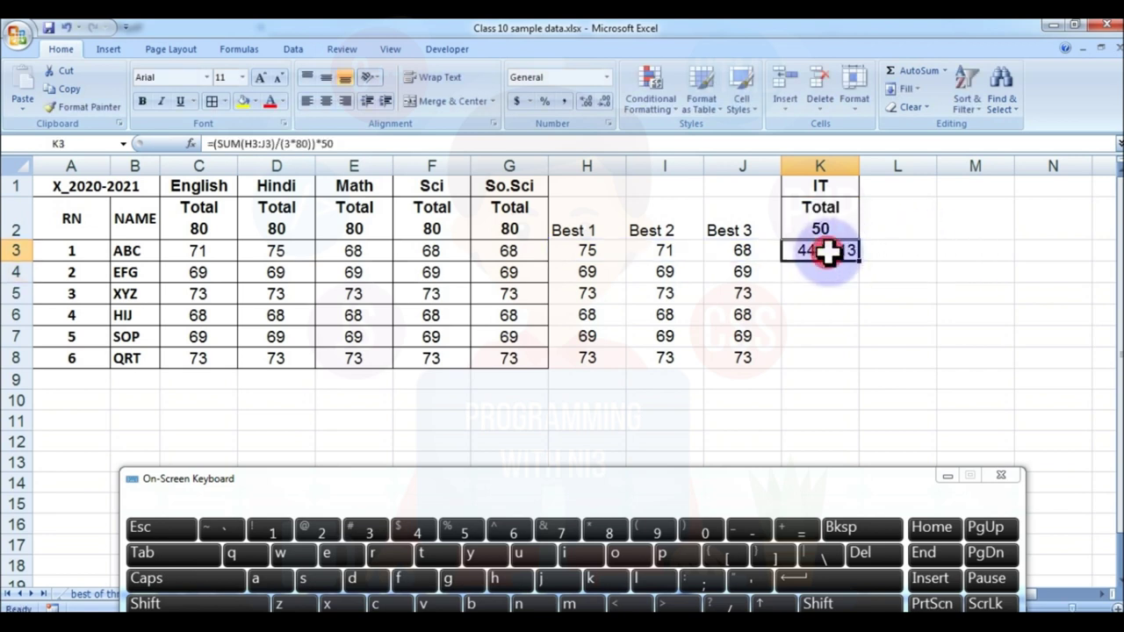
pyautogui.click(602, 99)
pyautogui.click(602, 99)
pyautogui.click(602, 99)
pyautogui.click(602, 99)
pyautogui.moveTo(858, 260); pyautogui.dragTo(852, 365)
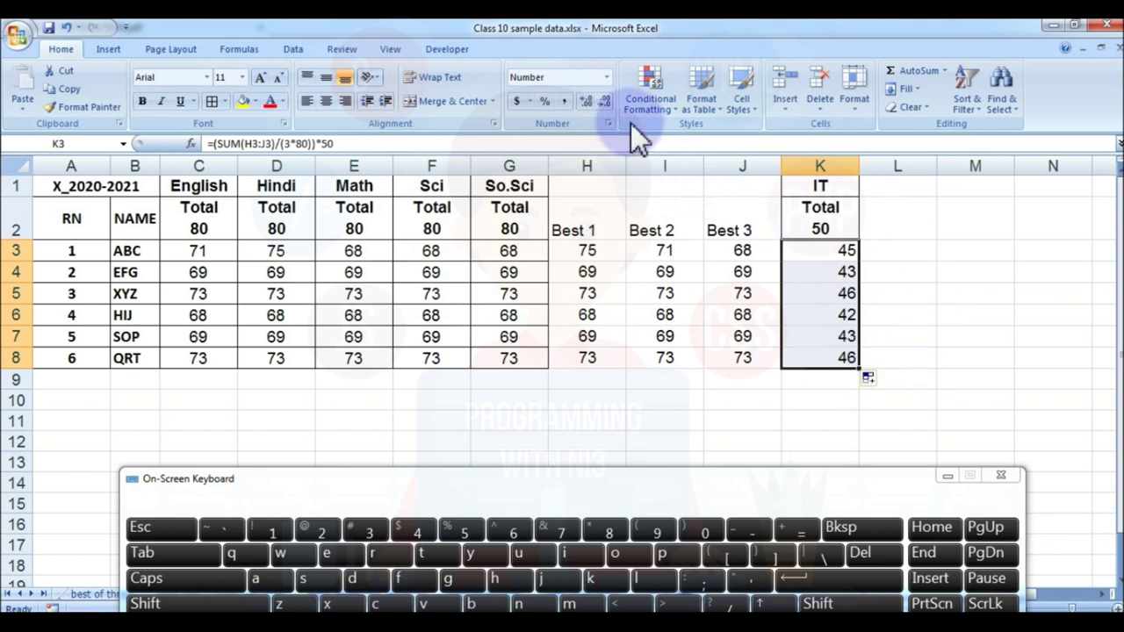
# Add cell borders to the IT marks in K3:K8, centre them, and minimize the on-screen keyboard.
pyautogui.click(212, 100)
pyautogui.click(977, 270)
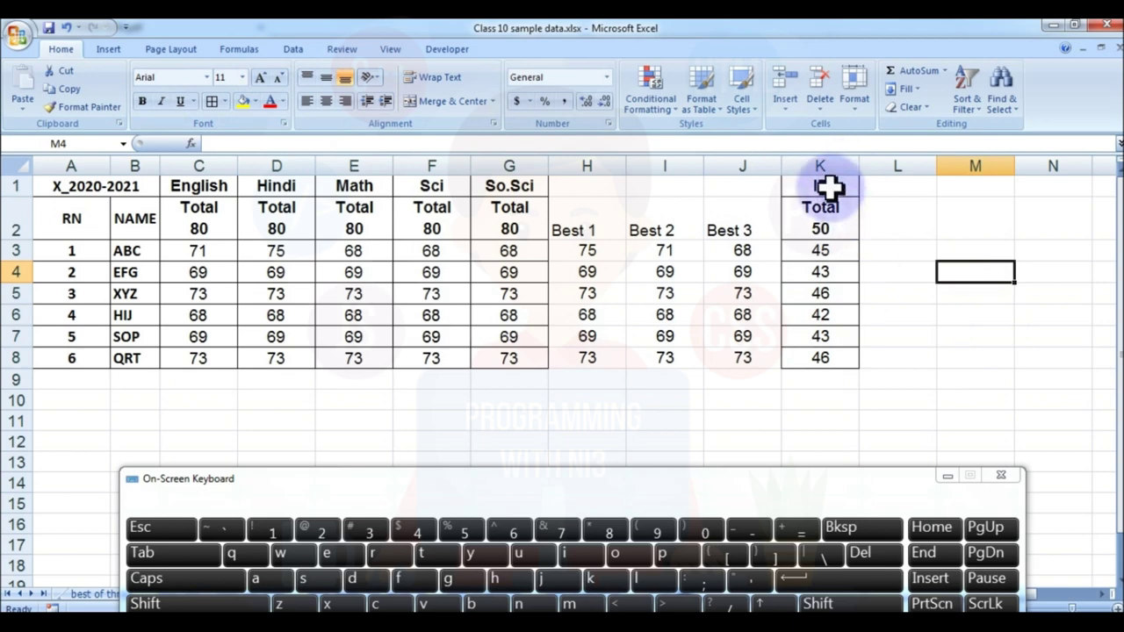
pyautogui.click(946, 477)
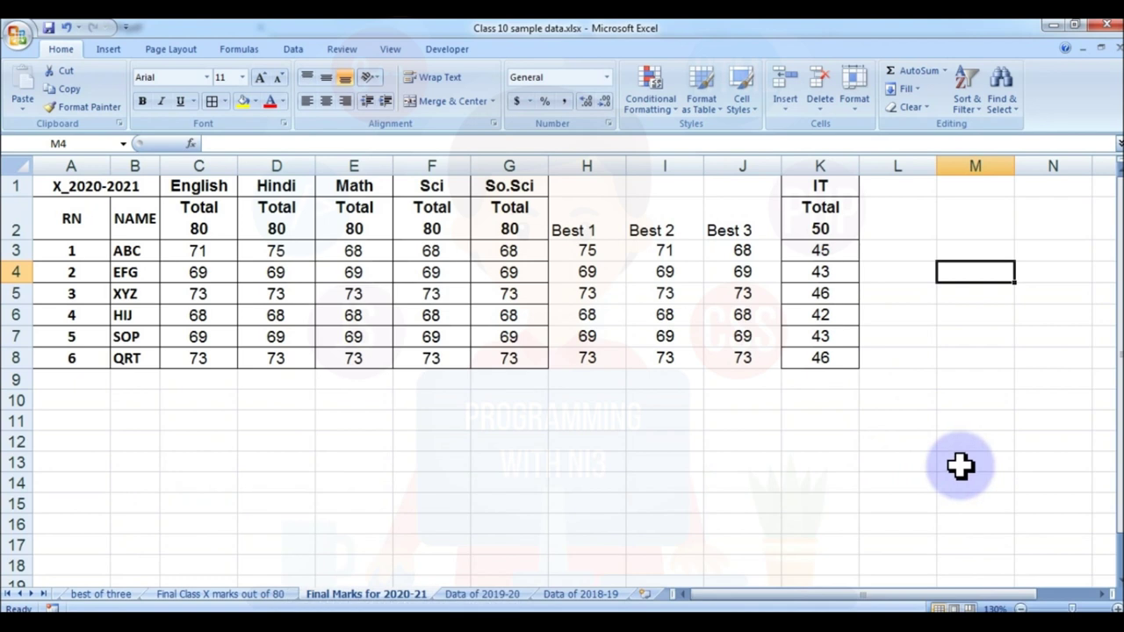
# Copy the average table B15:G18 from Data of 2019-20 to B11 of Final Marks for 2020-21 and autofit columns B to G.
pyautogui.click(483, 593)
pyautogui.moveTo(167, 313)
pyautogui.mouseDown()
pyautogui.moveTo(381, 371)
pyautogui.moveTo(830, 380)
pyautogui.mouseUp()
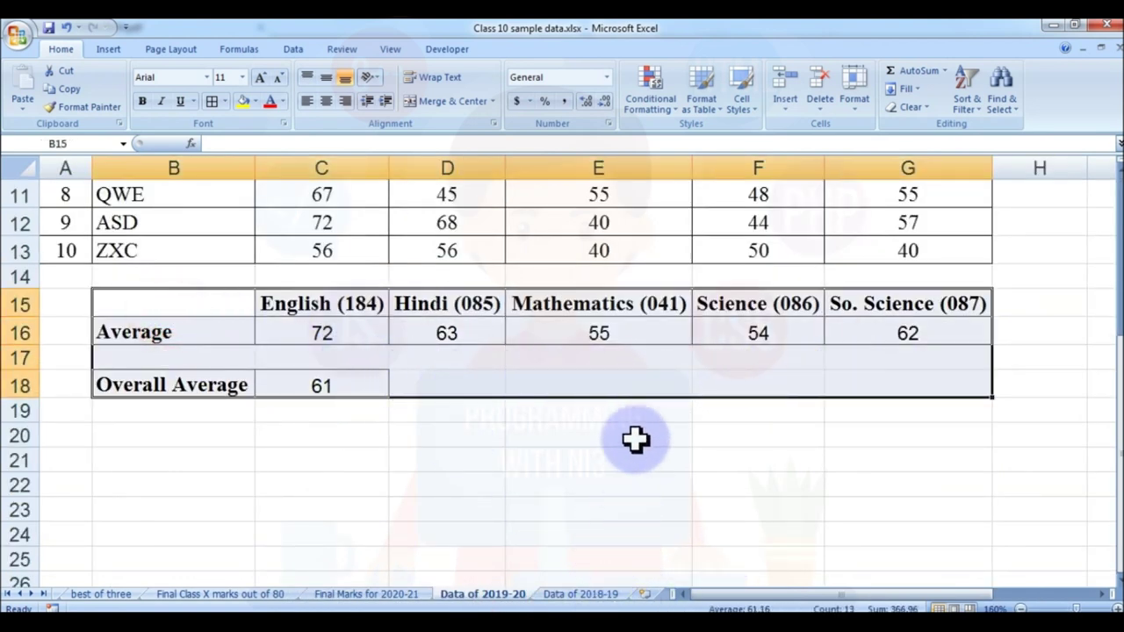
pyautogui.hotkey('ctrl', 'c')
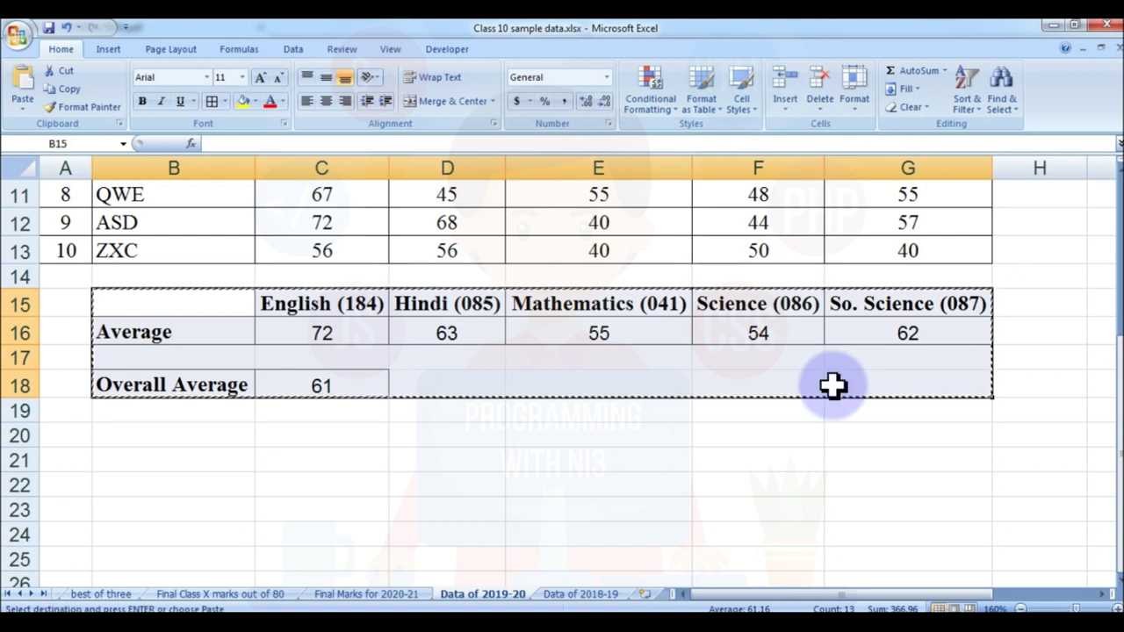
pyautogui.click(399, 597)
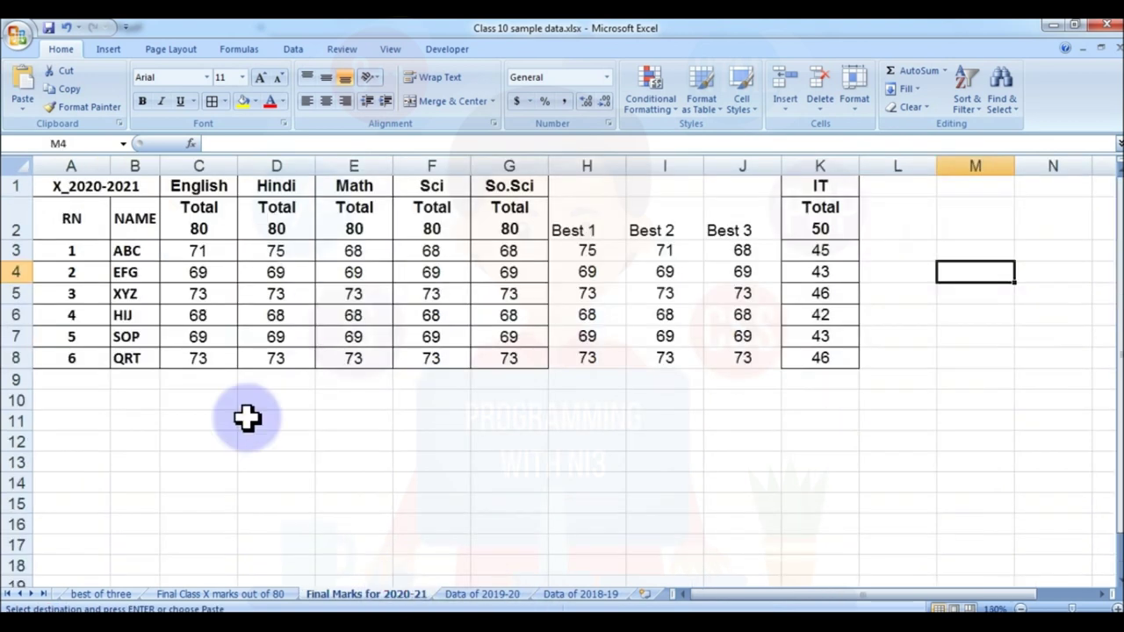
pyautogui.click(131, 419)
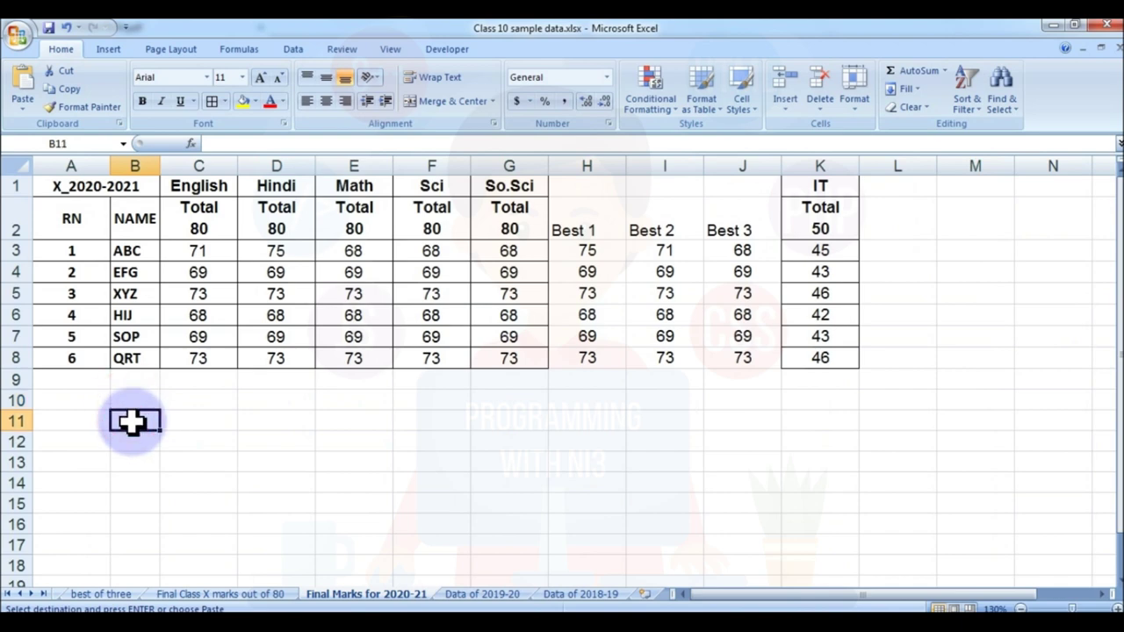
pyautogui.hotkey('ctrl', 'v')
pyautogui.moveTo(132, 165); pyautogui.dragTo(513, 165)
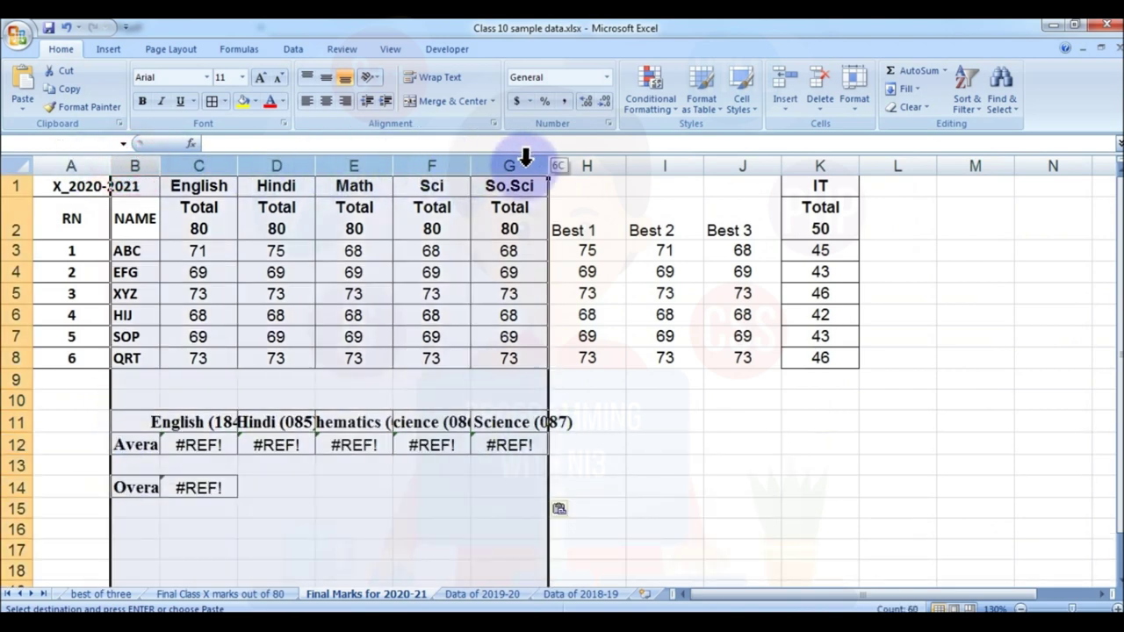
pyautogui.doubleClick(548, 165)
# Replace the broken reference in the English average in C12 so the formula is =AVERAGE(C3:C8).
pyautogui.doubleClick(307, 444)
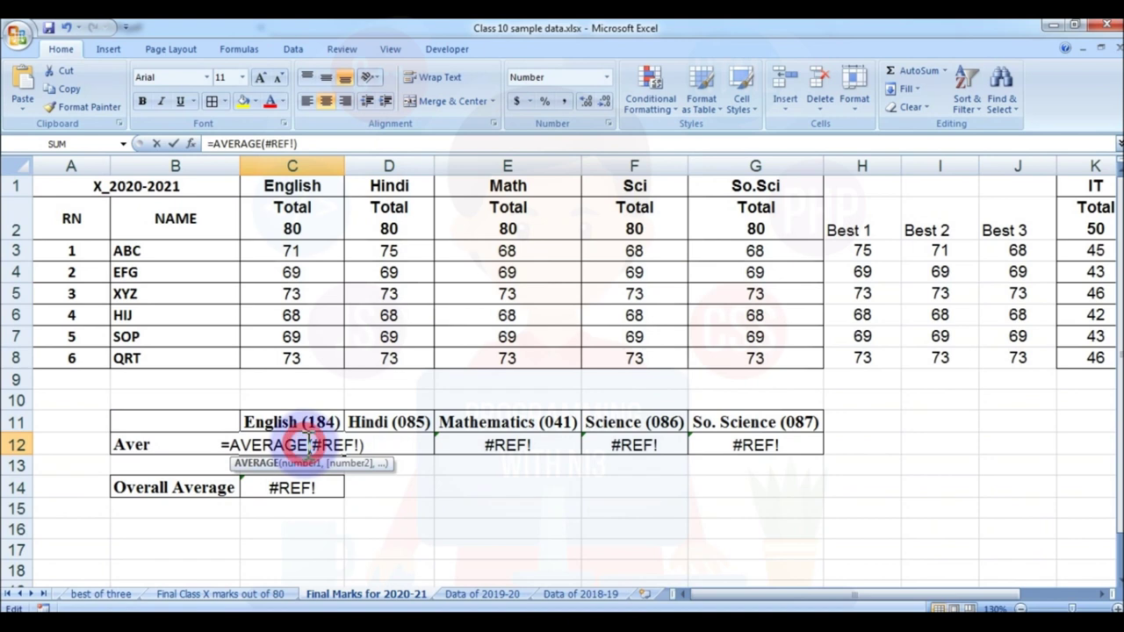
pyautogui.click(360, 445)
pyautogui.press('BackSpace')
pyautogui.press('BackSpace')
pyautogui.press('BackSpace')
pyautogui.press('BackSpace')
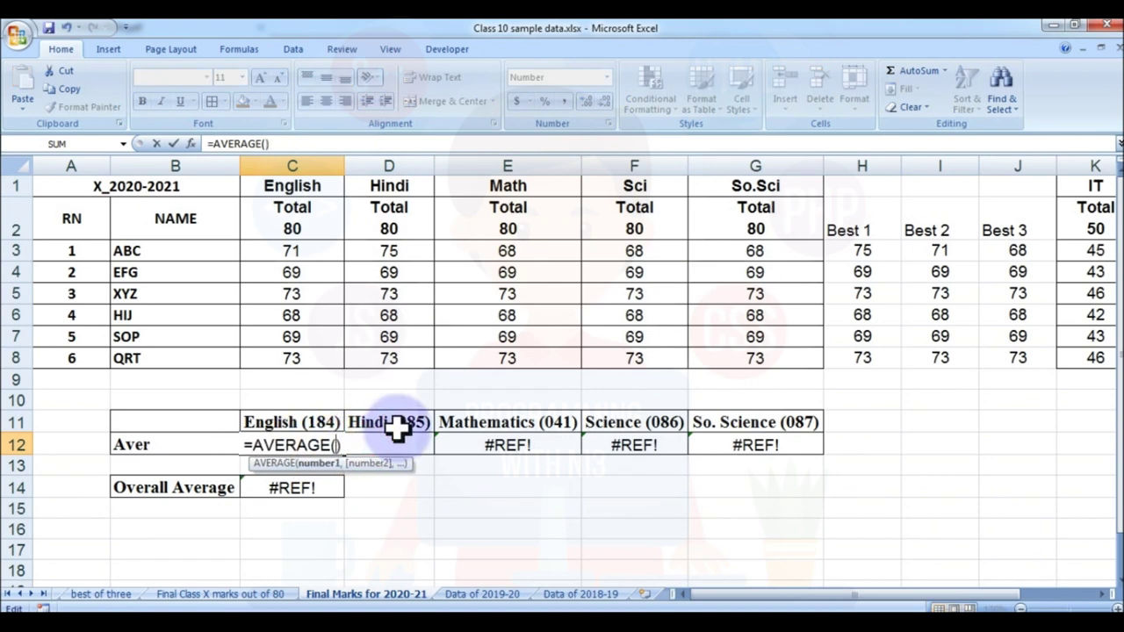
pyautogui.moveTo(272, 250); pyautogui.dragTo(284, 360)
pyautogui.press('Return')
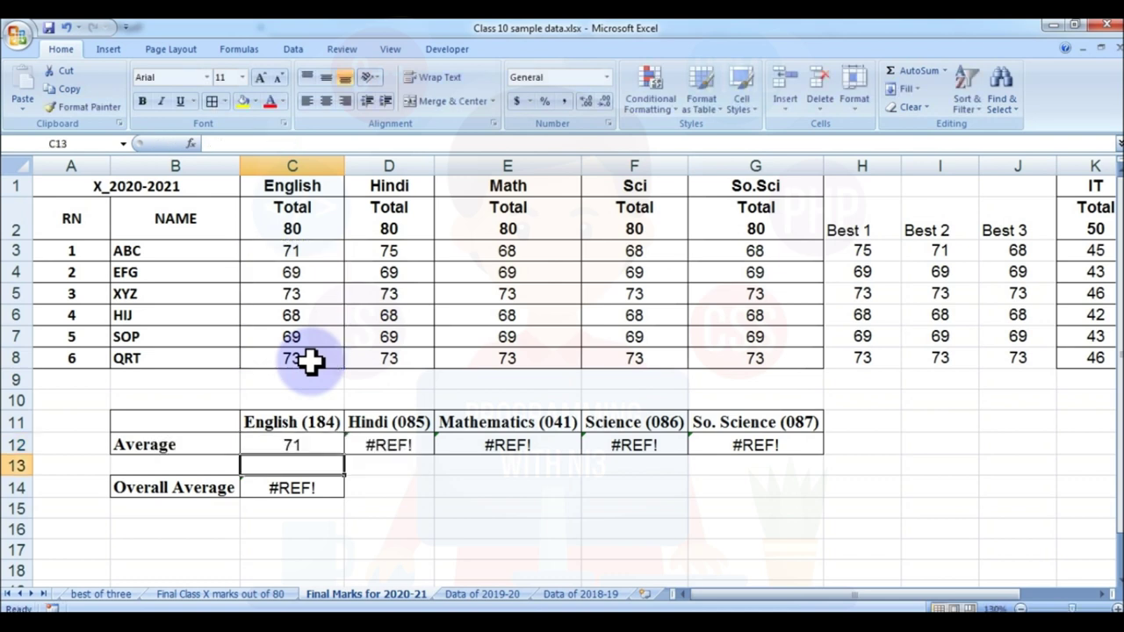
# Fill the English average formula from C12 across to G12 and check the formulas for the other subjects.
pyautogui.click(330, 450)
pyautogui.moveTo(343, 459); pyautogui.dragTo(761, 456)
pyautogui.click(395, 448)
pyautogui.click(529, 450)
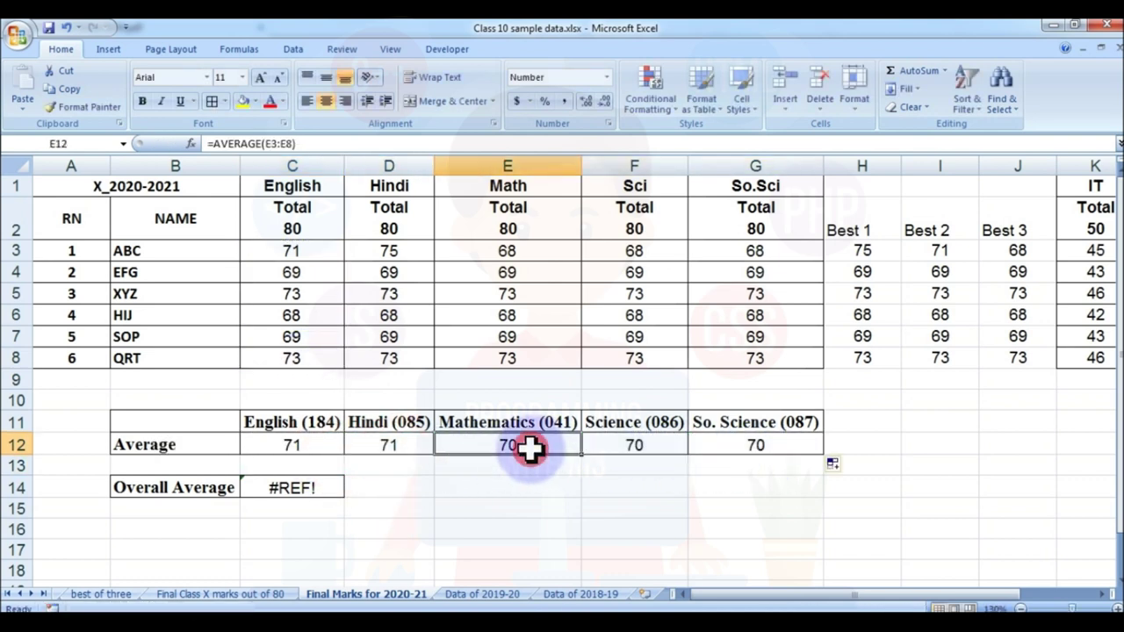
pyautogui.click(645, 448)
pyautogui.click(763, 447)
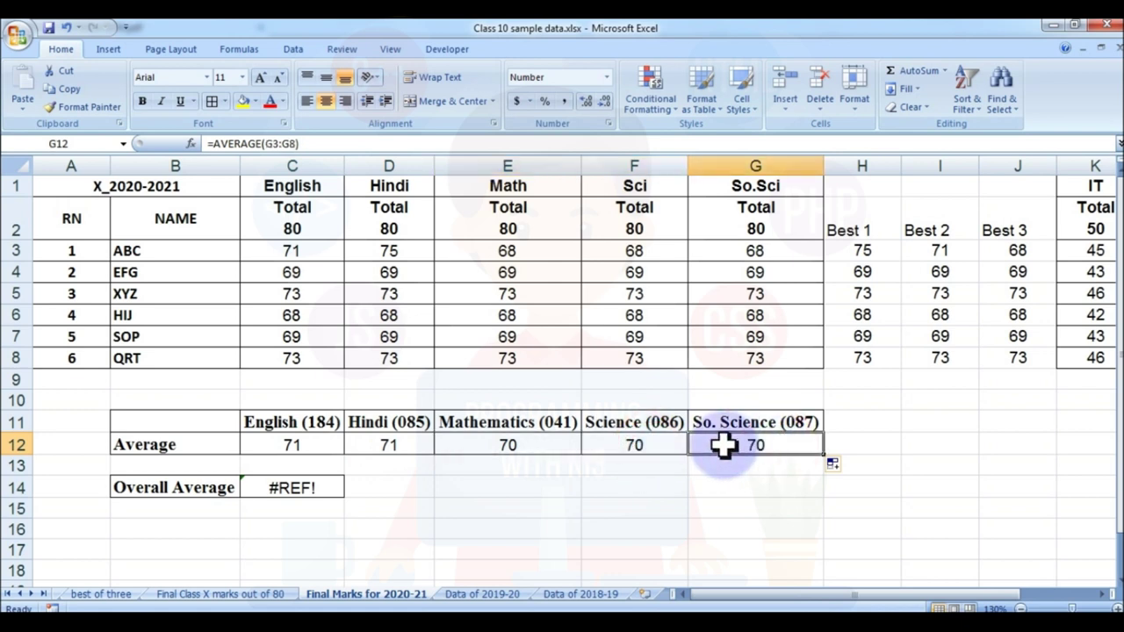
# Correct the Overall Average formula in C14 to =AVERAGE(C3:G8), covering all subject marks.
pyautogui.click(262, 489)
pyautogui.doubleClick(316, 487)
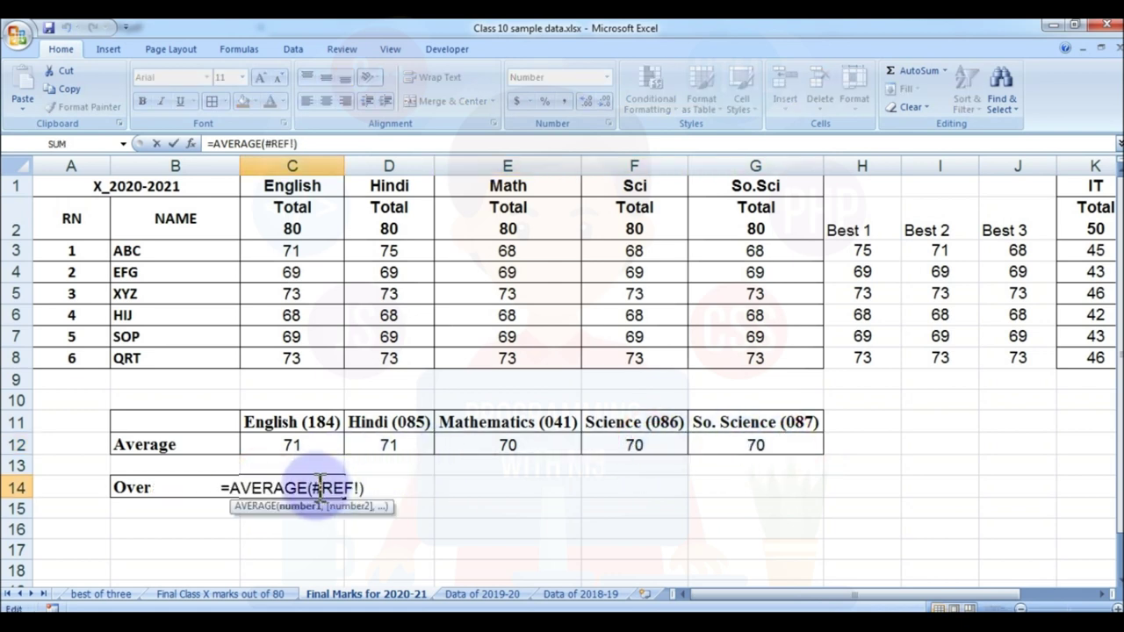
pyautogui.moveTo(312, 488); pyautogui.dragTo(349, 484)
pyautogui.press('BackSpace')
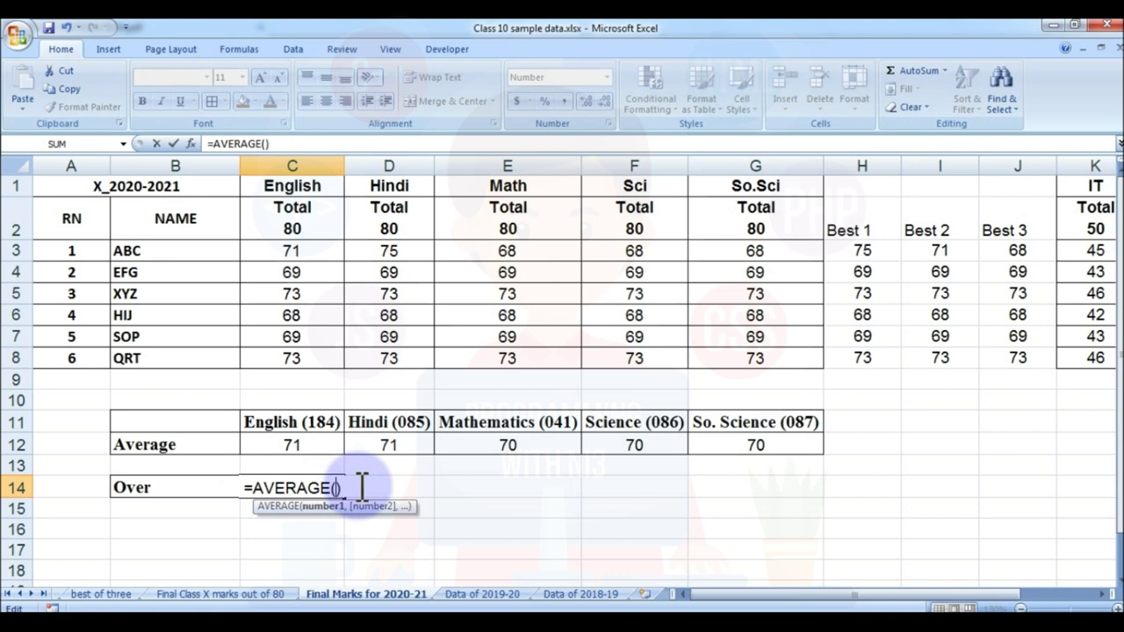
pyautogui.moveTo(276, 245); pyautogui.dragTo(754, 359)
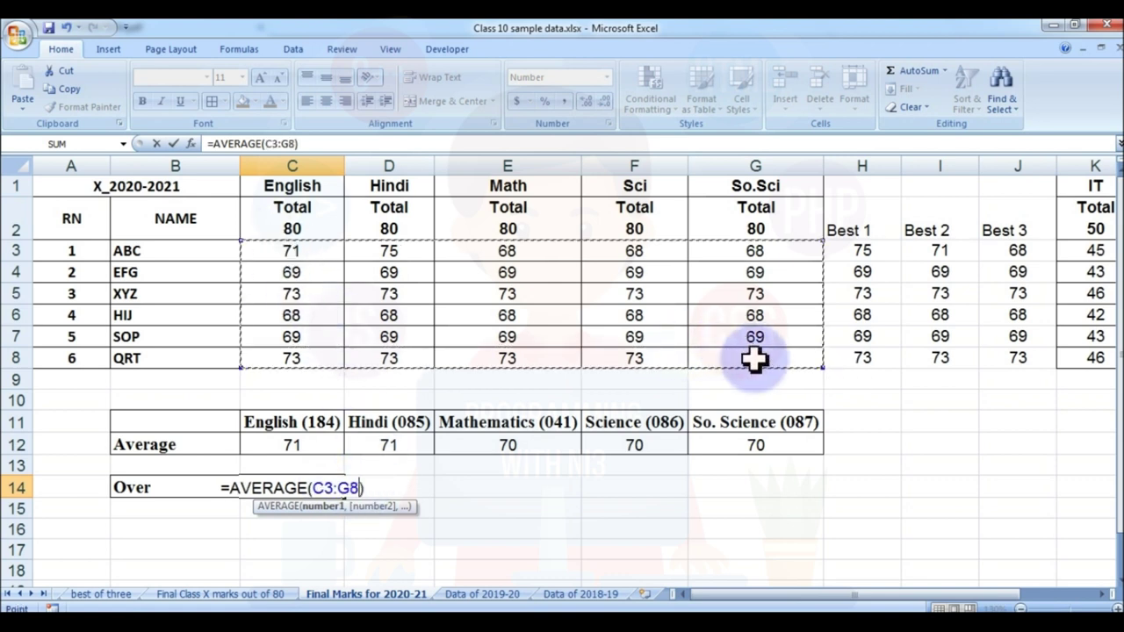
pyautogui.press('Return')
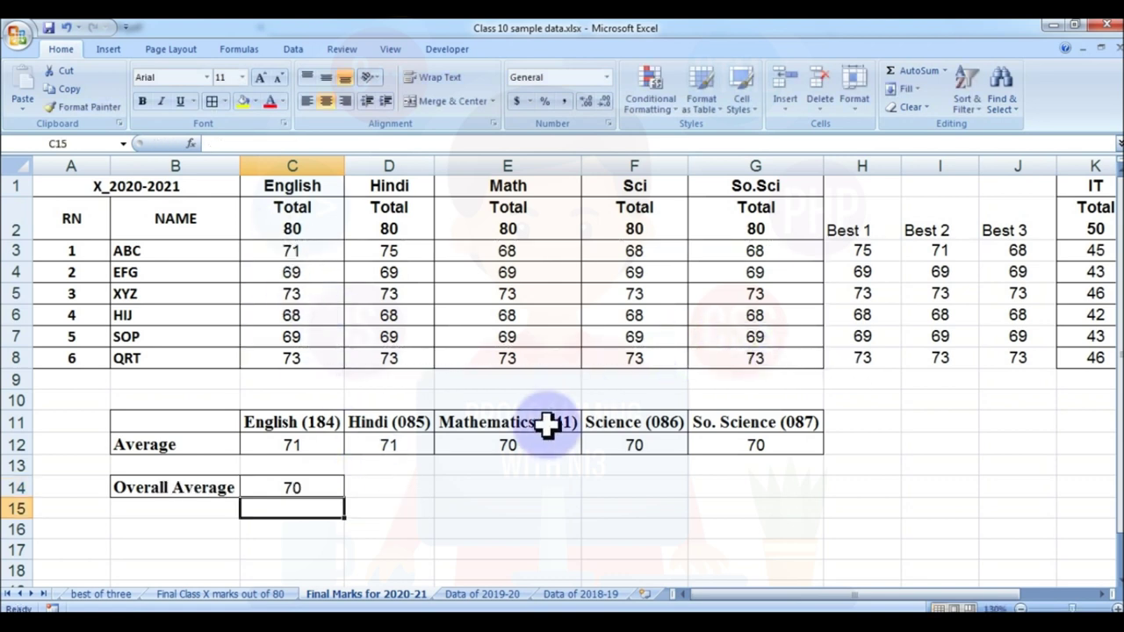
# Switch to the policy notification PDF and examine the reference-year average and assessed-marks limits for Mathematics and the five main subjects.
pyautogui.click(457, 490)
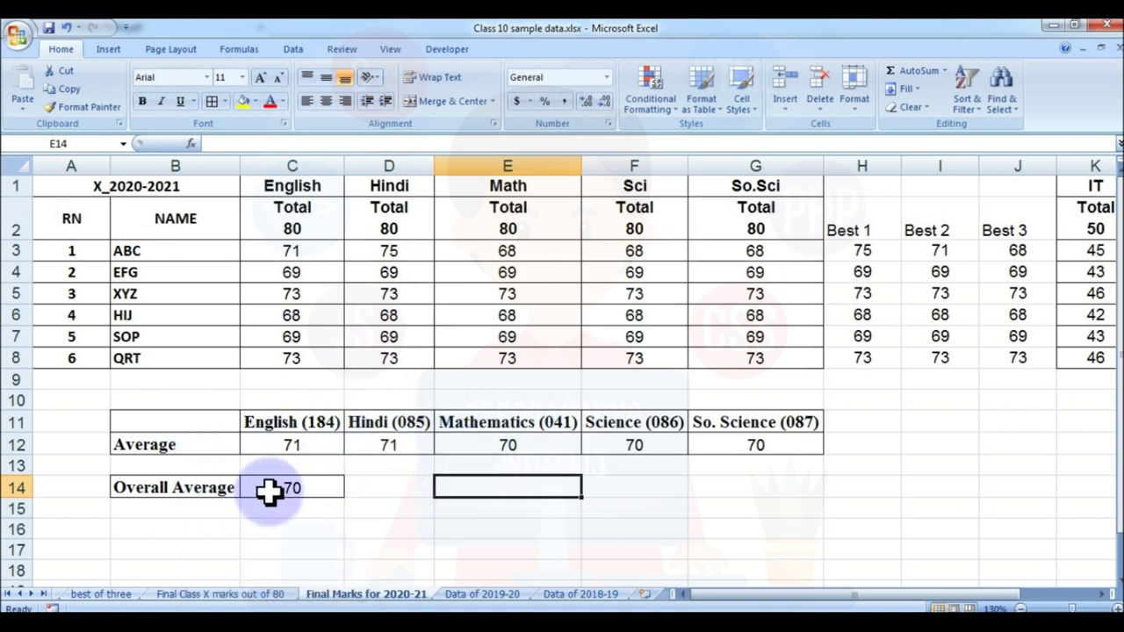
pyautogui.hotkey('alt', 'Tab')
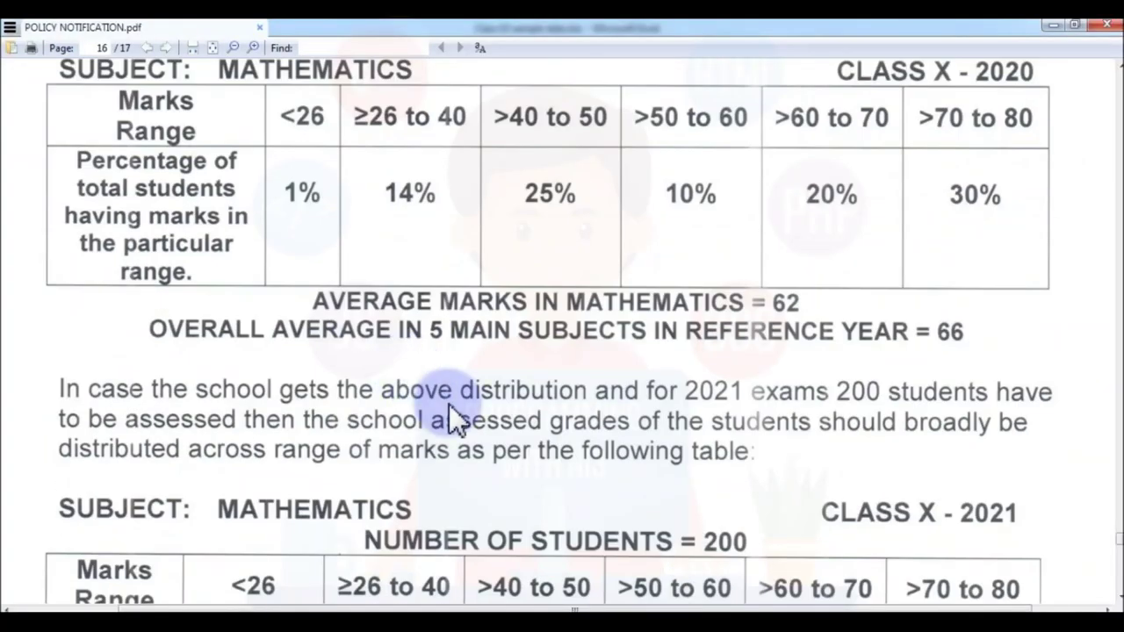
pyautogui.scroll(1, 424, 353)
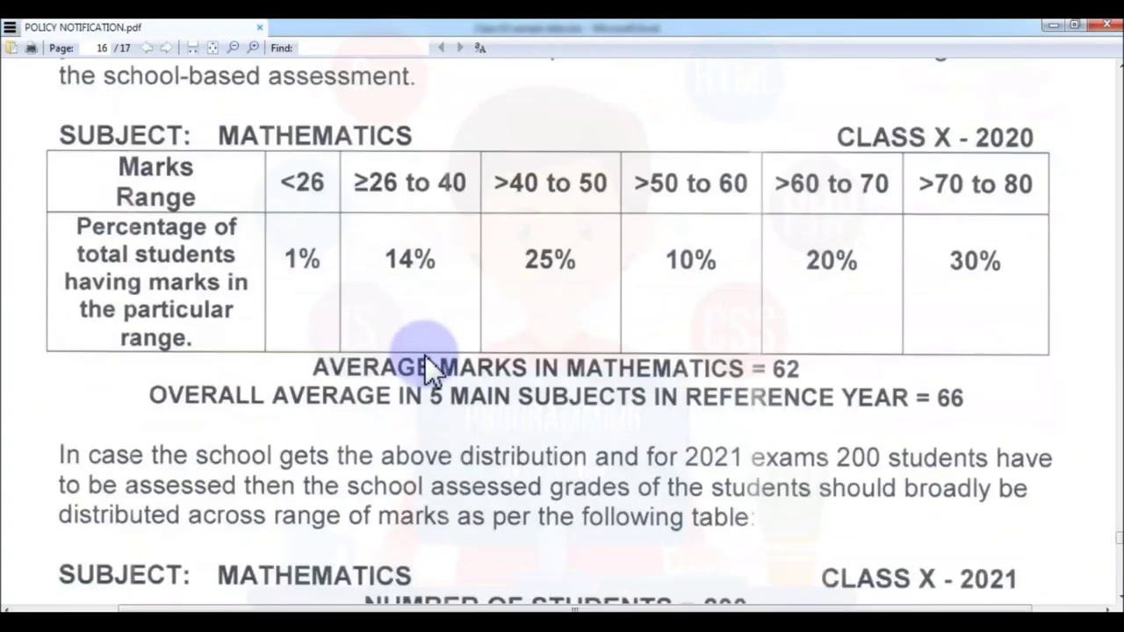
pyautogui.scroll(-3, 439, 360)
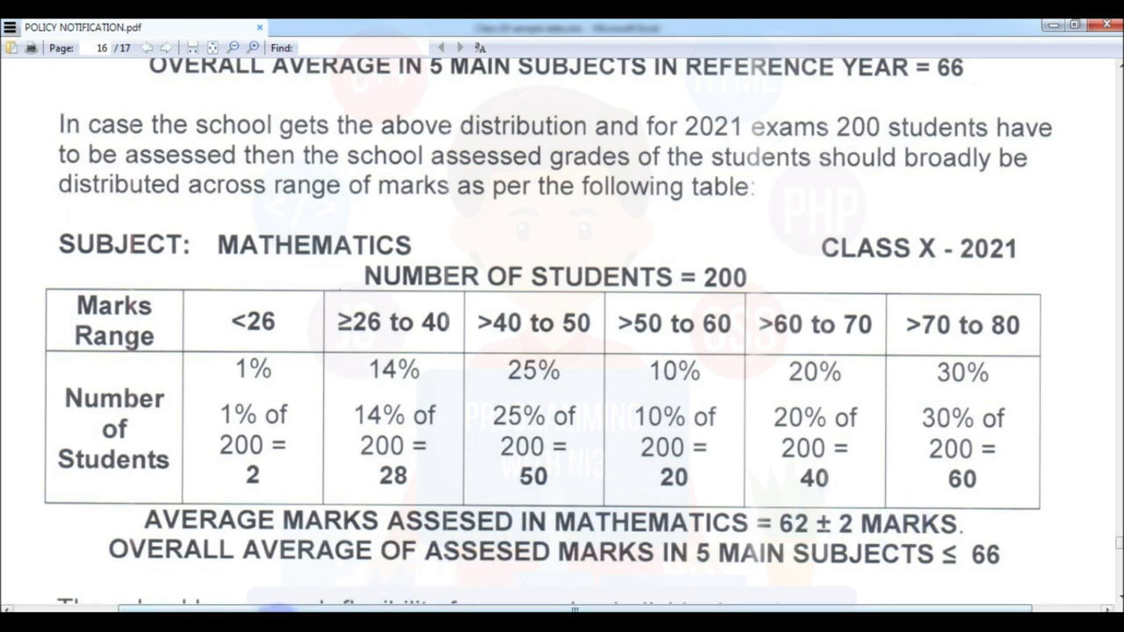
pyautogui.click(176, 607)
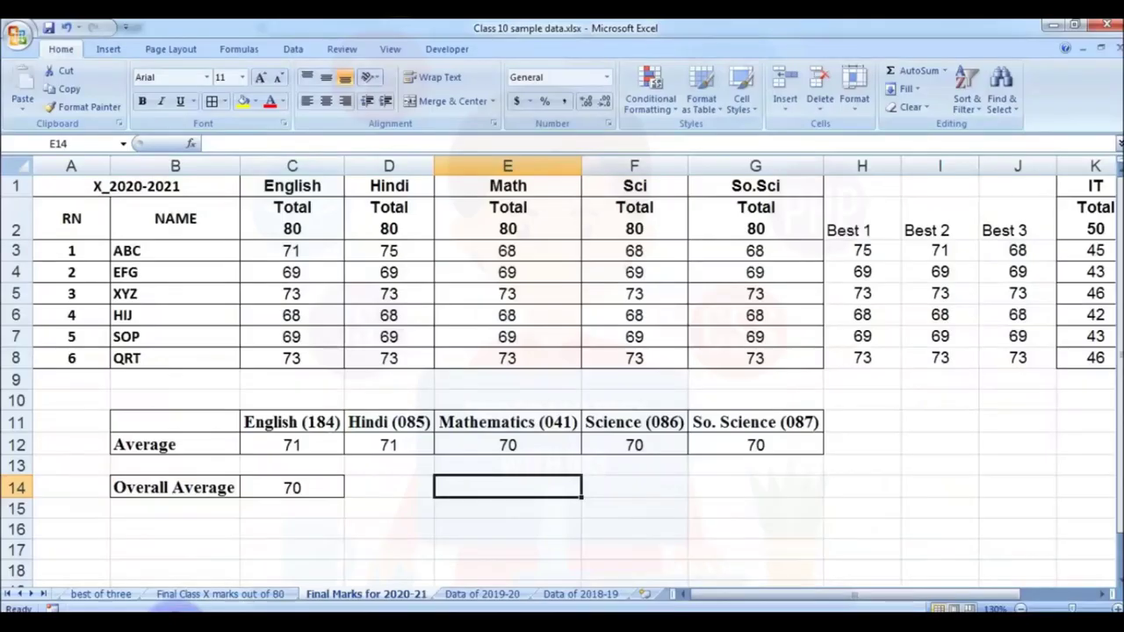
# Switch between the Data of 2018-19 and Final Marks for 2020-21 sheets to compare their subject averages.
pyautogui.click(581, 595)
pyautogui.click(603, 482)
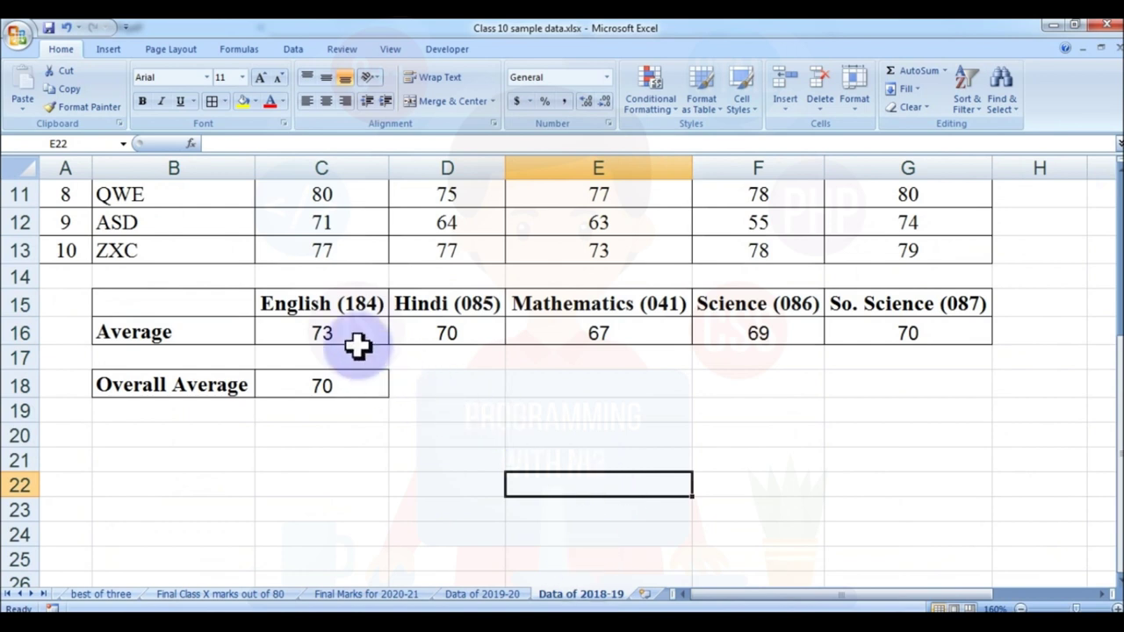
pyautogui.click(378, 594)
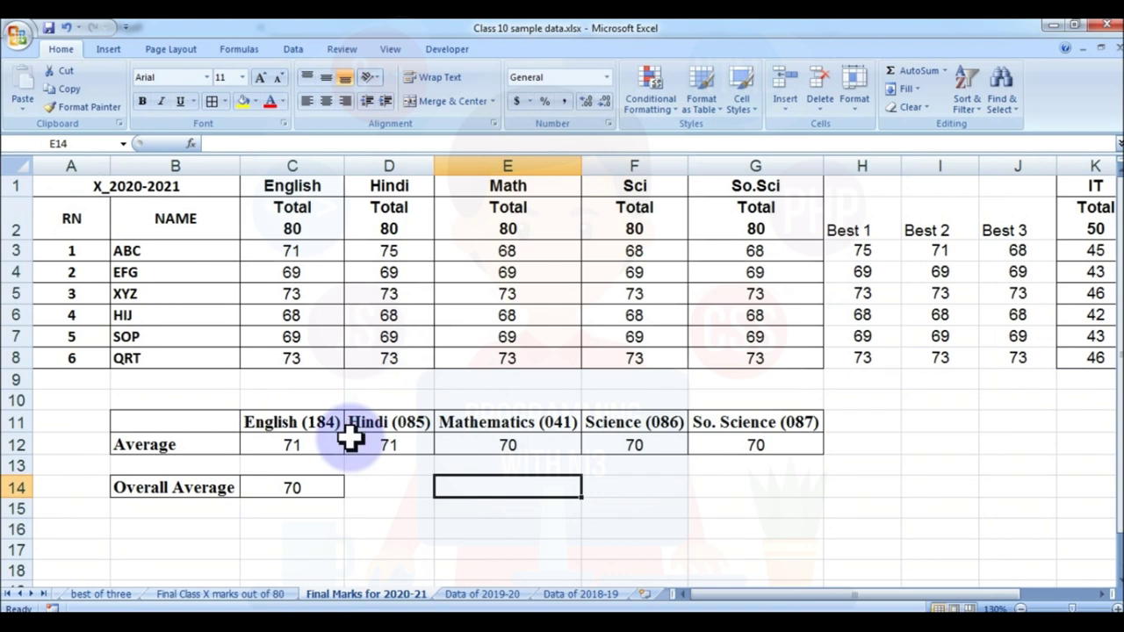
# Add a new worksheet after Data of 2018-19 and rename it Comparison.
pyautogui.click(642, 594)
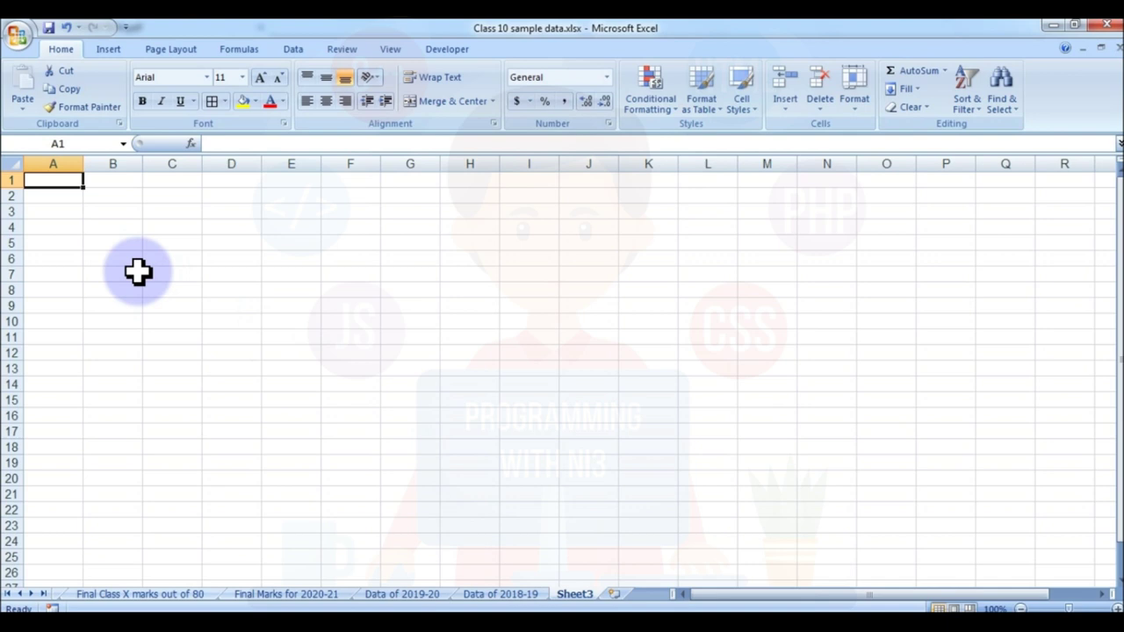
pyautogui.click(116, 256)
pyautogui.click(57, 211)
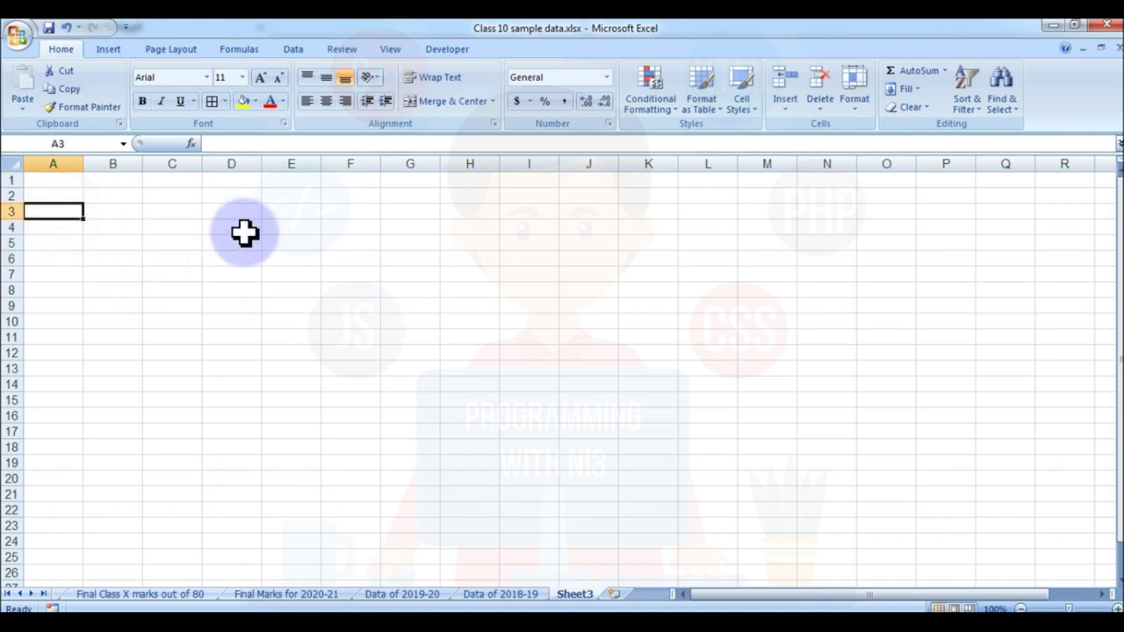
pyautogui.click(500, 594)
pyautogui.doubleClick(574, 594)
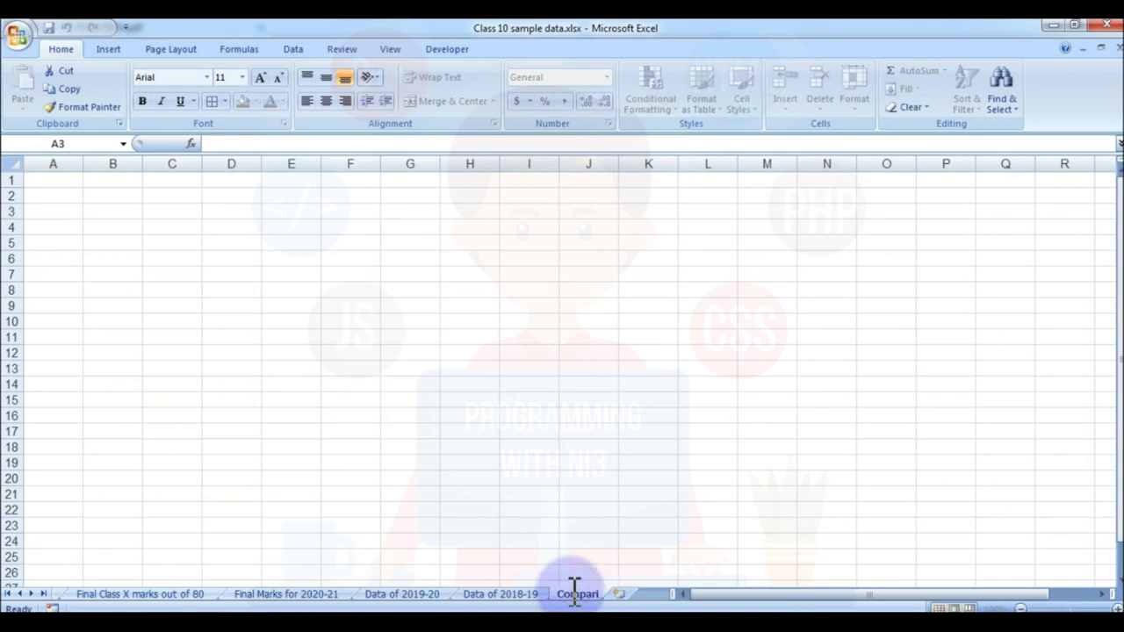
pyautogui.write('Comparison')
pyautogui.press('Return')
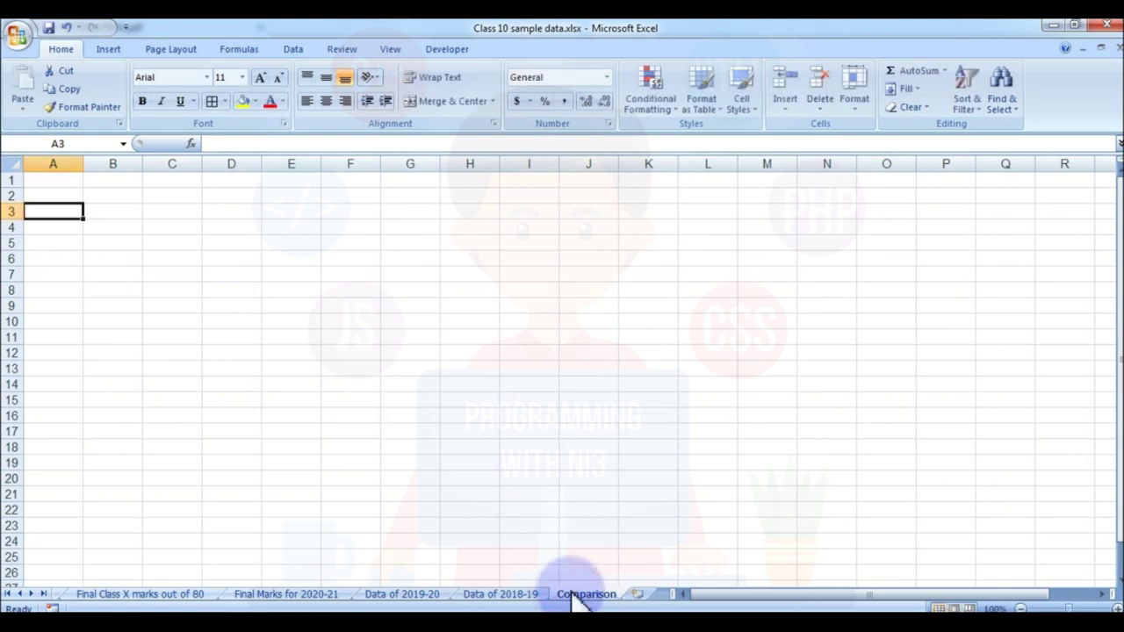
# Link cell B2 of the Comparison sheet to the English (184) heading in C15 of Data of 2018-19.
pyautogui.click(111, 181)
pyautogui.write('=')
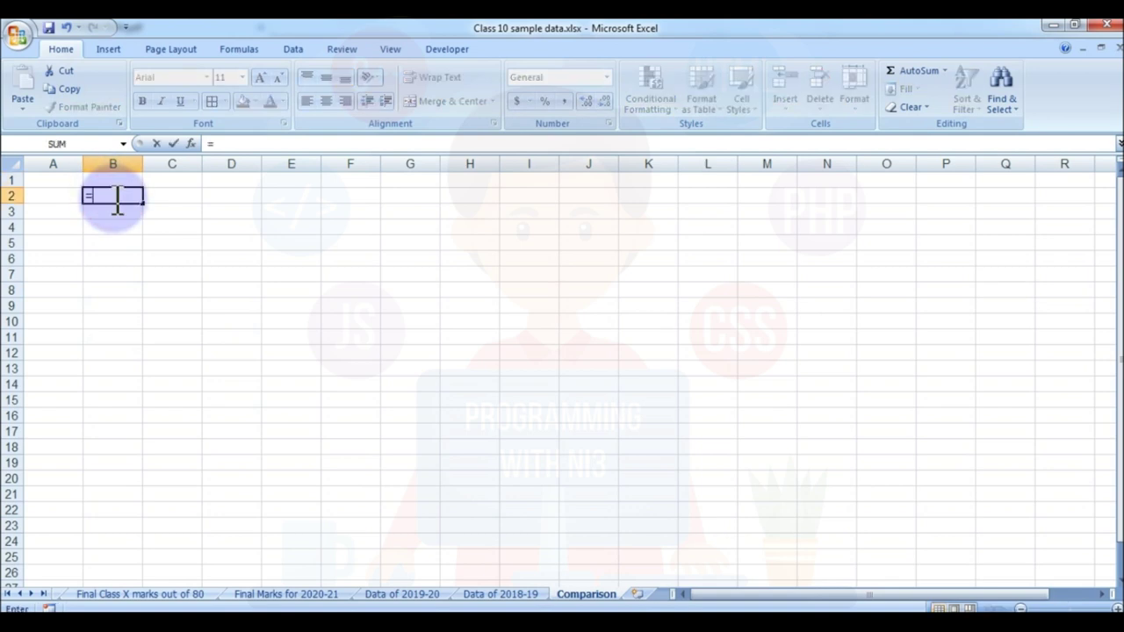
pyautogui.click(499, 594)
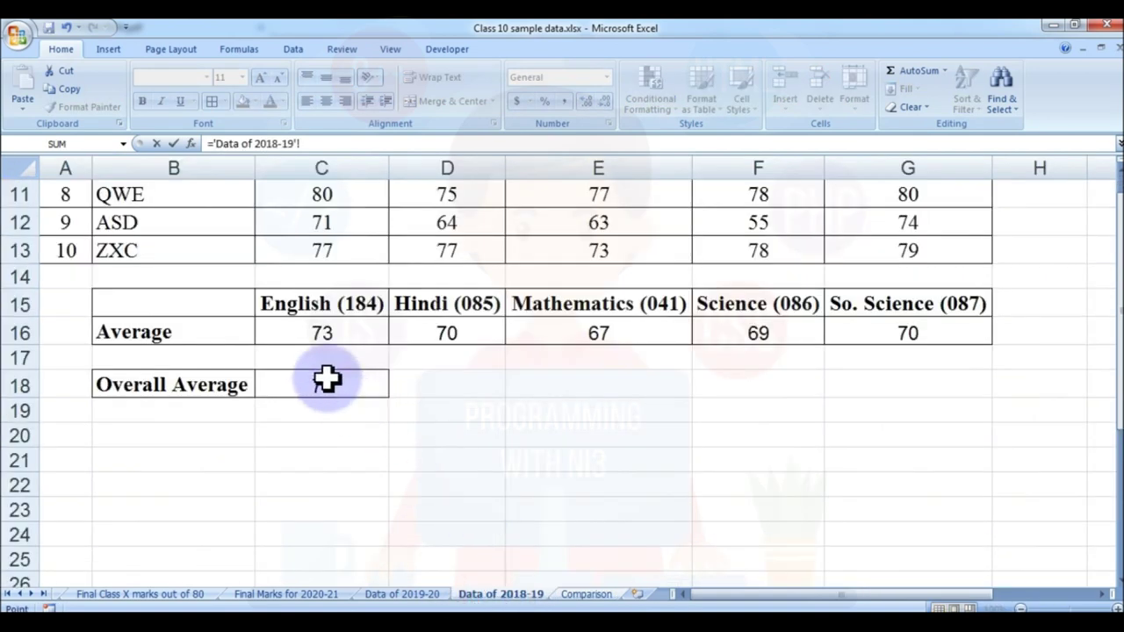
pyautogui.click(291, 306)
pyautogui.press('Return')
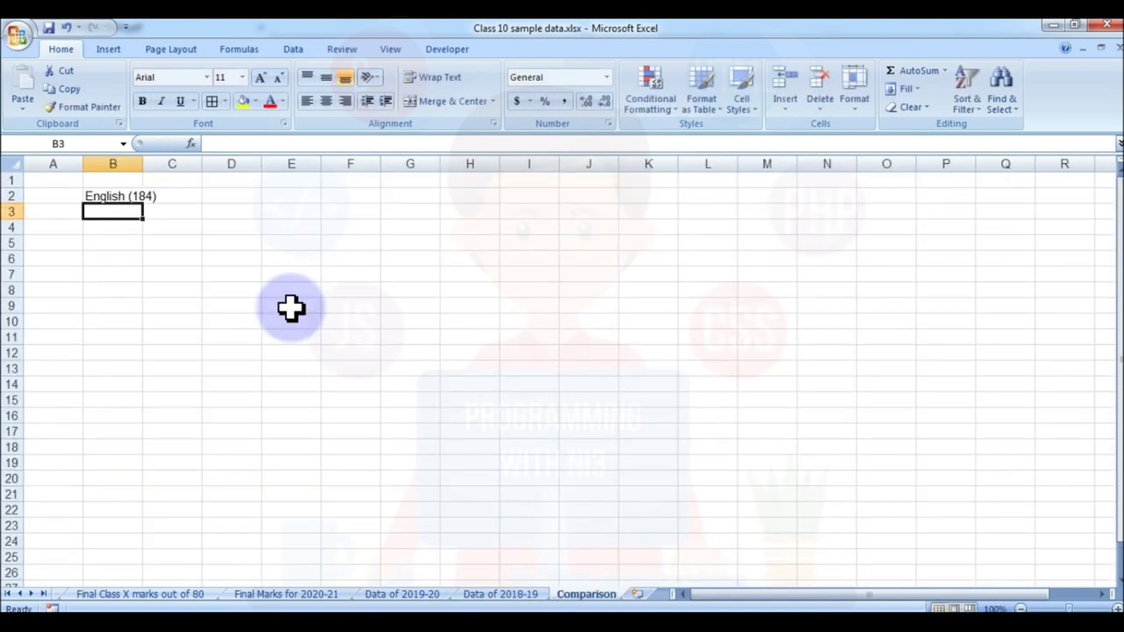
# Fill the heading formula from B2 across to F2 and autofit the columns to the subject names.
pyautogui.click(139, 197)
pyautogui.moveTo(143, 202); pyautogui.dragTo(373, 207)
pyautogui.moveTo(122, 164); pyautogui.dragTo(384, 160)
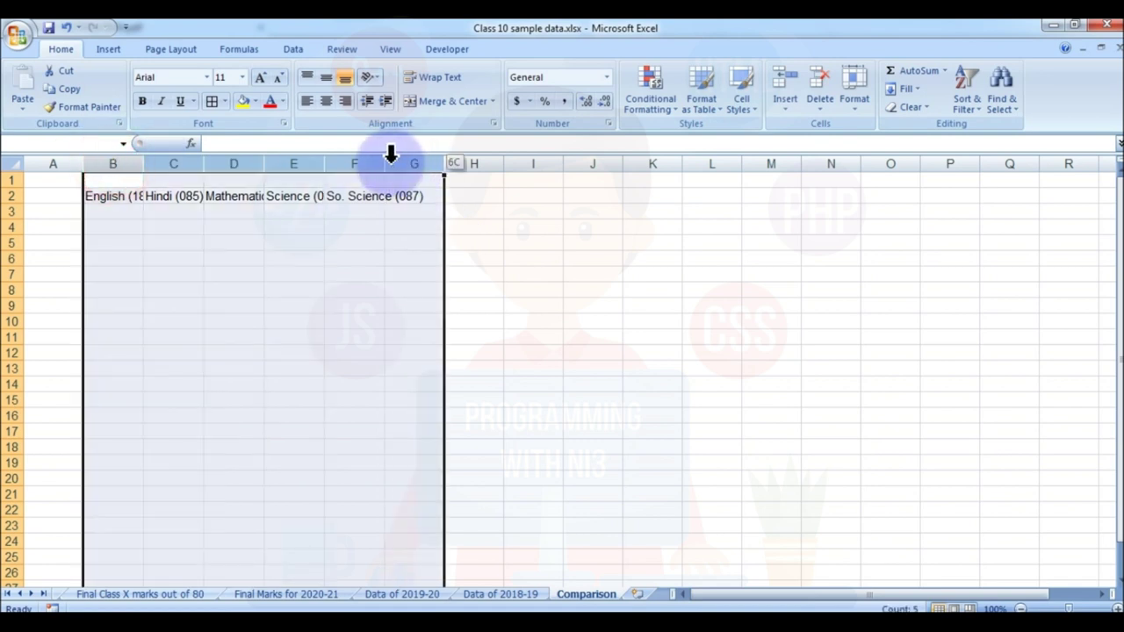
pyautogui.doubleClick(384, 164)
pyautogui.click(370, 272)
# Make the subject headings in B2:F2 bold.
pyautogui.moveTo(88, 208); pyautogui.dragTo(381, 200)
pyautogui.click(499, 211)
pyautogui.moveTo(484, 196); pyautogui.dragTo(140, 196)
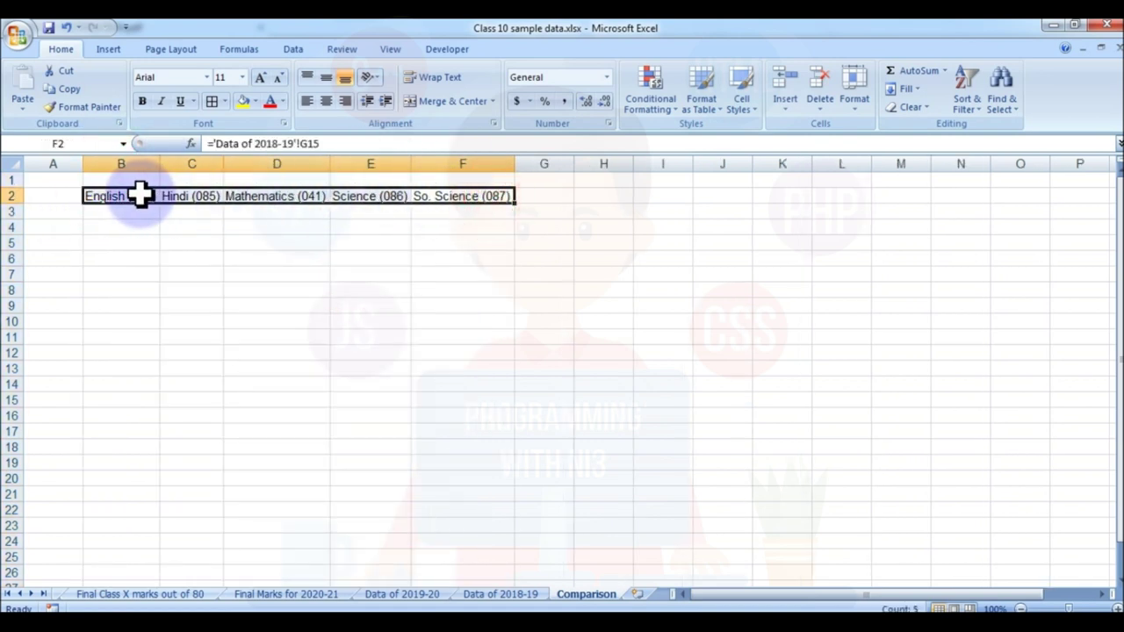
pyautogui.hotkey('ctrl', 'b')
pyautogui.click(205, 276)
# Fill the linked formulas in B2:F2 down to row 3 to bring in the 2018-19 subject averages.
pyautogui.moveTo(154, 197); pyautogui.dragTo(514, 220)
pyautogui.click(370, 307)
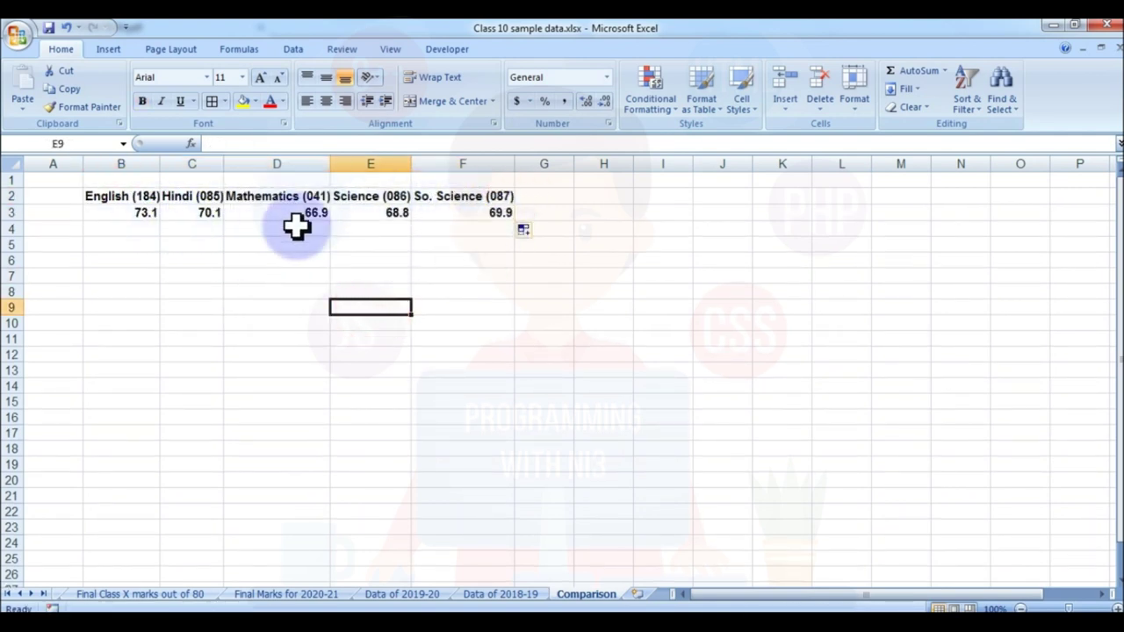
pyautogui.moveTo(121, 214); pyautogui.dragTo(499, 210)
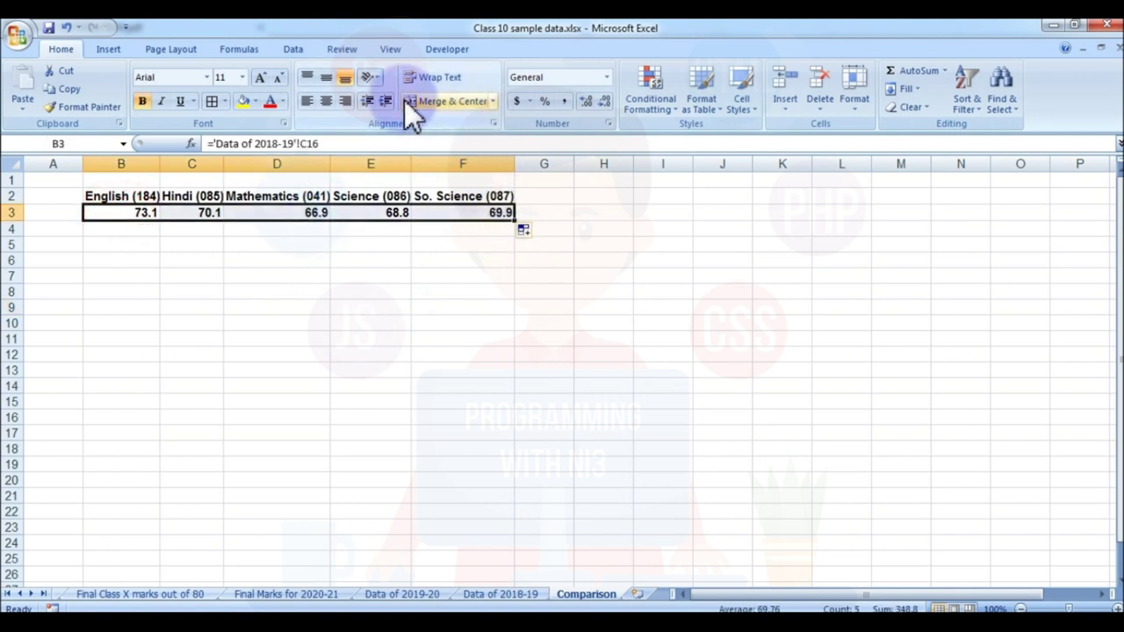
# Label the averages row in A3 as 2018-19.
pyautogui.click(42, 211)
pyautogui.write('2018-')
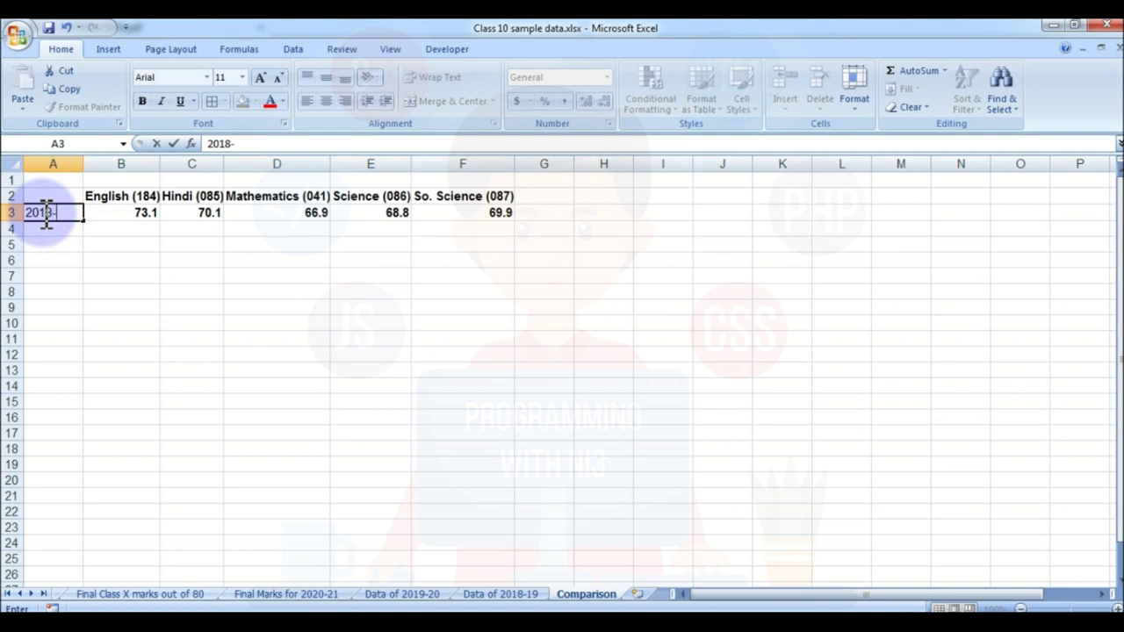
pyautogui.press('Up')
# Merge and center A1:F1 and enter the title "Subjectwise Average Comparison".
pyautogui.press('Up')
pyautogui.press('Right')
pyautogui.press('Right')
pyautogui.press('Left')
pyautogui.press('Up')
pyautogui.press('Left')
pyautogui.hotkey('shift', 'Right')
pyautogui.hotkey('shift', 'Right')
pyautogui.hotkey('shift', 'Right')
pyautogui.hotkey('shift', 'Right')
pyautogui.hotkey('shift', 'Right')
pyautogui.hotkey('shift', 'Right')
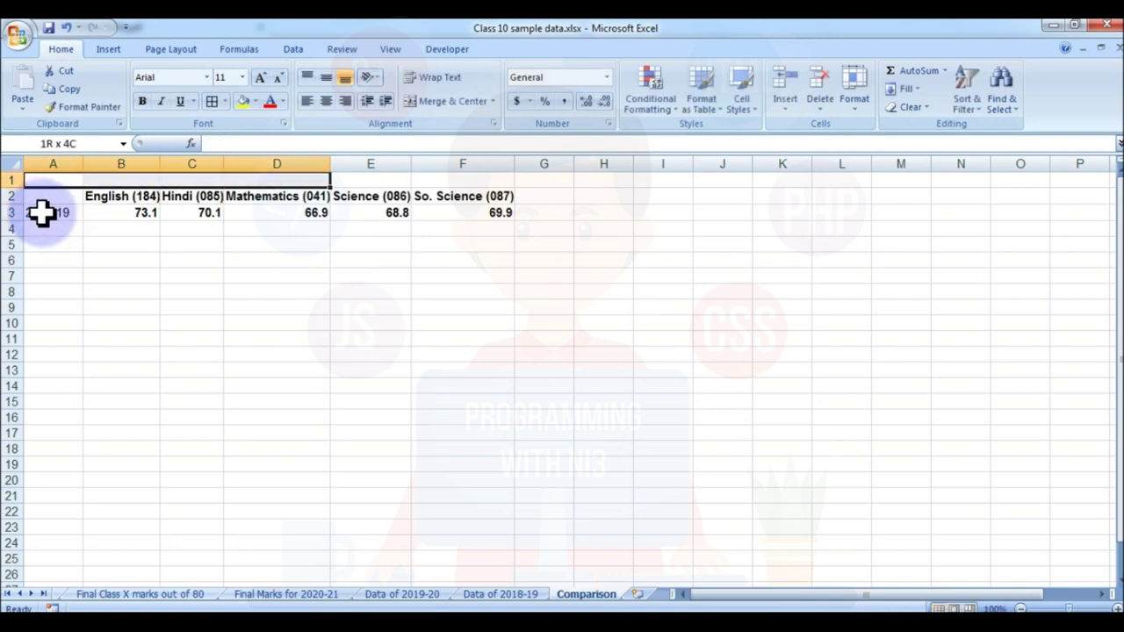
pyautogui.click(432, 103)
pyautogui.write('Subje')
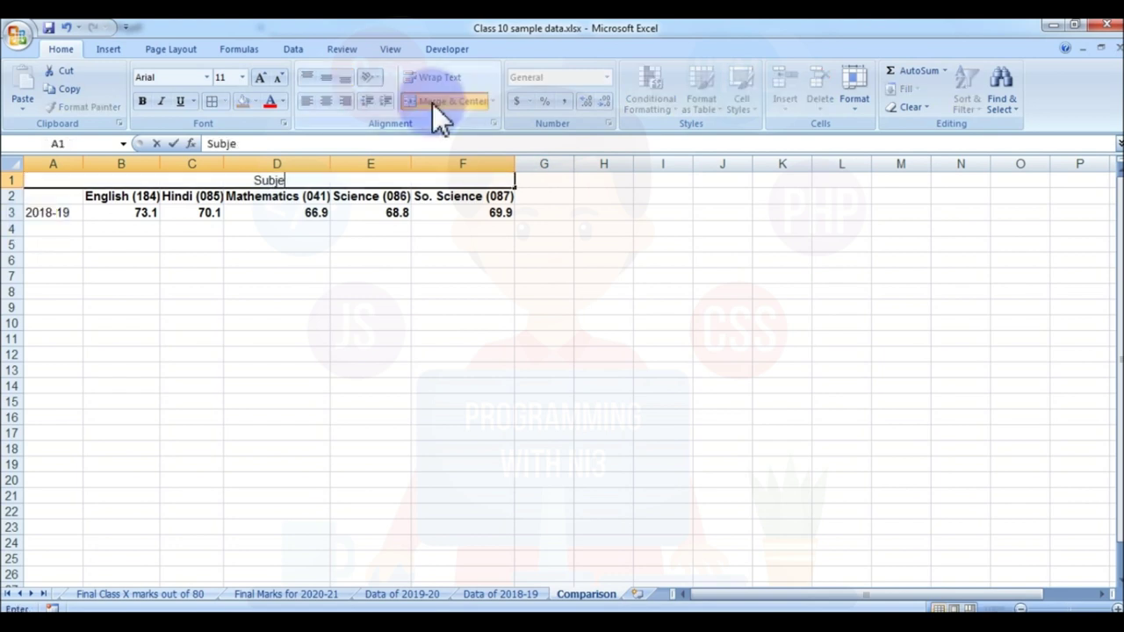
pyautogui.write('ctwise Average Comparison')
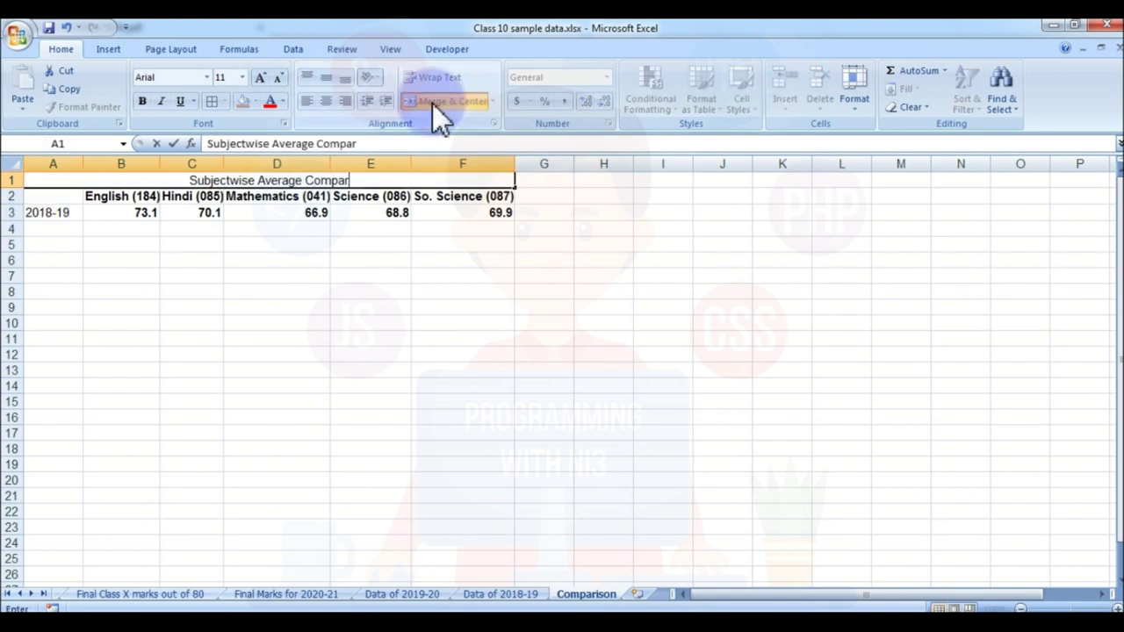
pyautogui.press('Return')
# Make the table title bold and remove bold from the 2018-19 averages in B3:F3.
pyautogui.click(314, 255)
pyautogui.moveTo(137, 213); pyautogui.dragTo(502, 217)
pyautogui.click(374, 290)
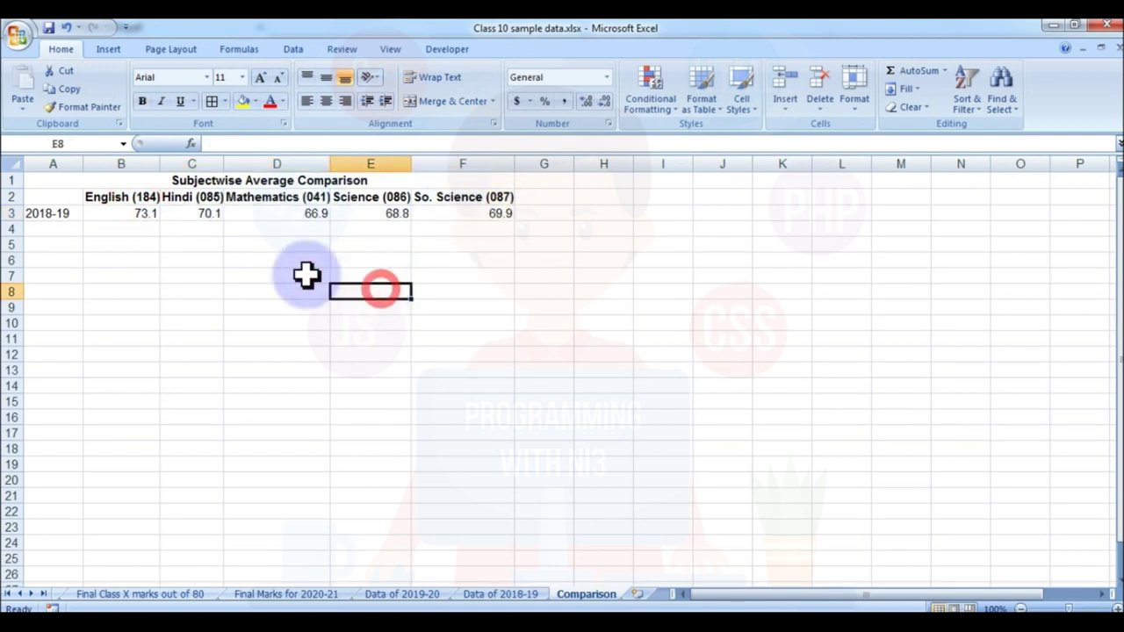
# Enter the row label 2020-21 in A4.
pyautogui.click(47, 228)
pyautogui.write('2020-21')
pyautogui.press('Return')
# Link B4 to the English average in C12 of Final Marks for 2020-21 and fill the formula across to F4.
pyautogui.click(99, 230)
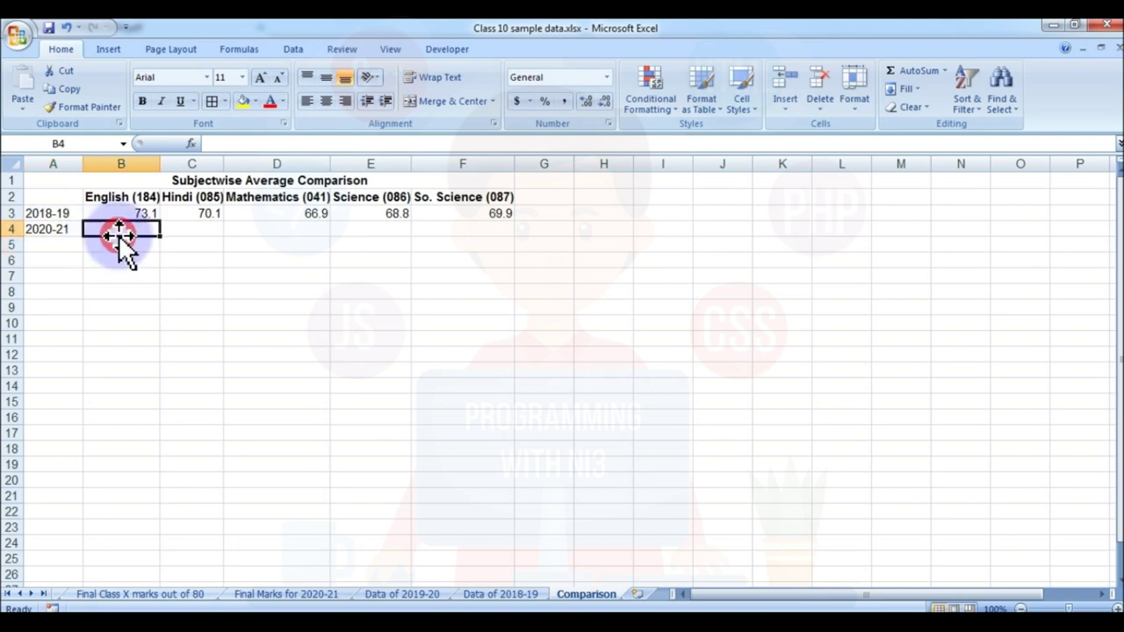
pyautogui.write('=')
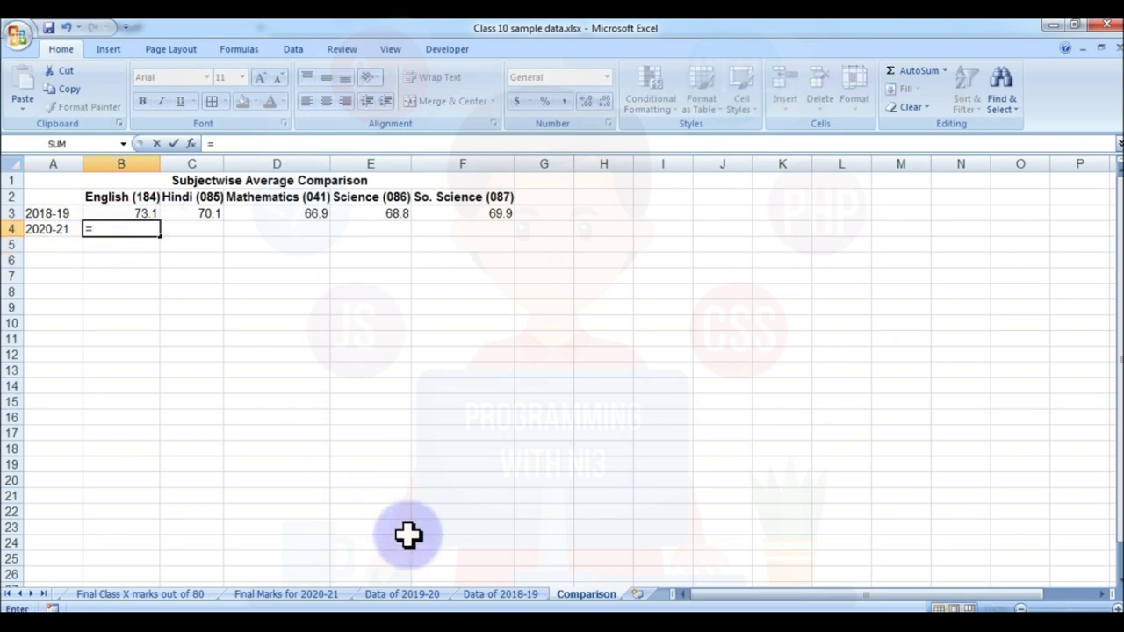
pyautogui.click(290, 592)
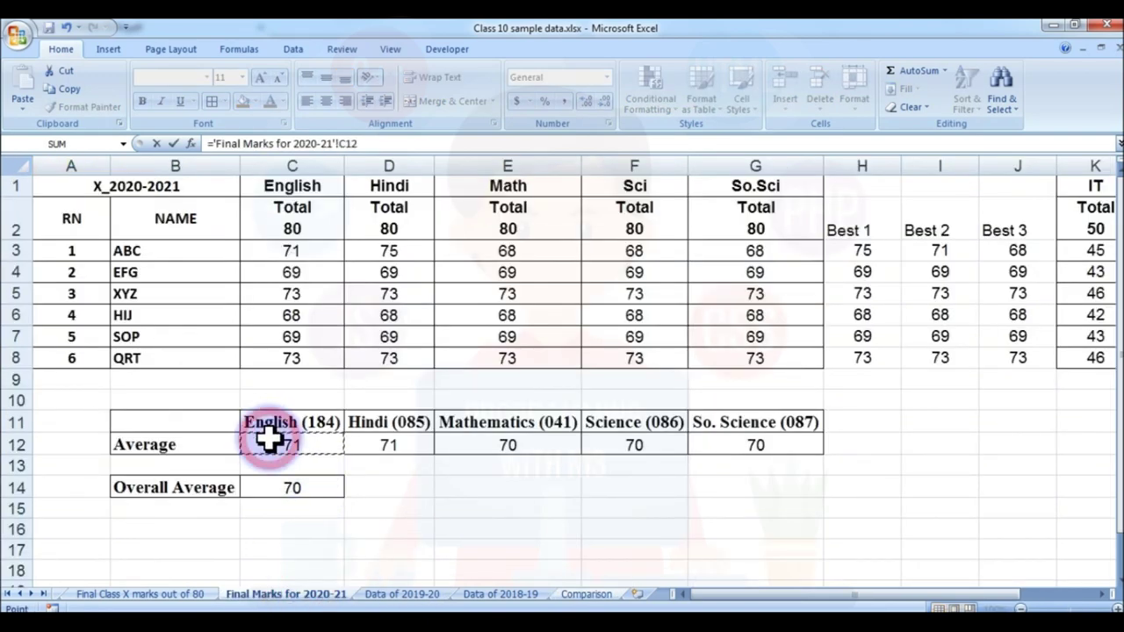
pyautogui.press('Return')
pyautogui.click(93, 231)
pyautogui.moveTo(161, 235); pyautogui.dragTo(494, 238)
# Show the 2018-19 averages in B3:F3 without decimals and apply borders to all cells of the table A1:F4.
pyautogui.moveTo(121, 214); pyautogui.dragTo(503, 216)
pyautogui.click(604, 101)
pyautogui.moveTo(70, 195); pyautogui.dragTo(487, 226)
pyautogui.click(213, 101)
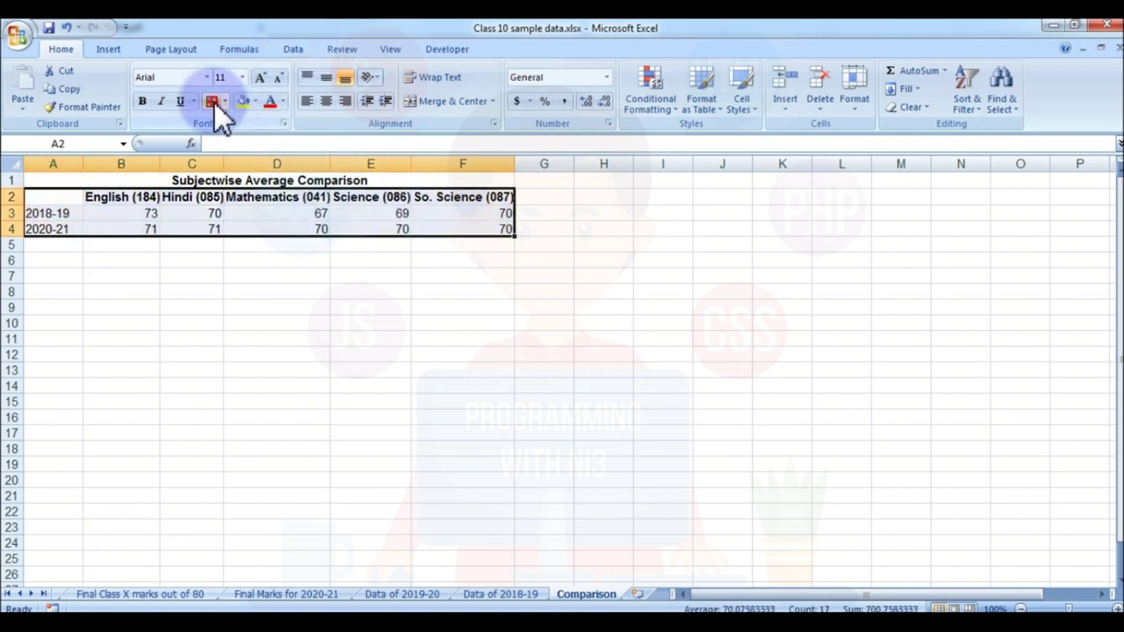
pyautogui.click(246, 283)
pyautogui.moveTo(63, 179); pyautogui.dragTo(491, 230)
# Autofit columns A to F of the comparison table.
pyautogui.scroll(4, 414, 313)
pyautogui.scroll(-1, 409, 339)
pyautogui.moveTo(87, 167); pyautogui.dragTo(803, 158)
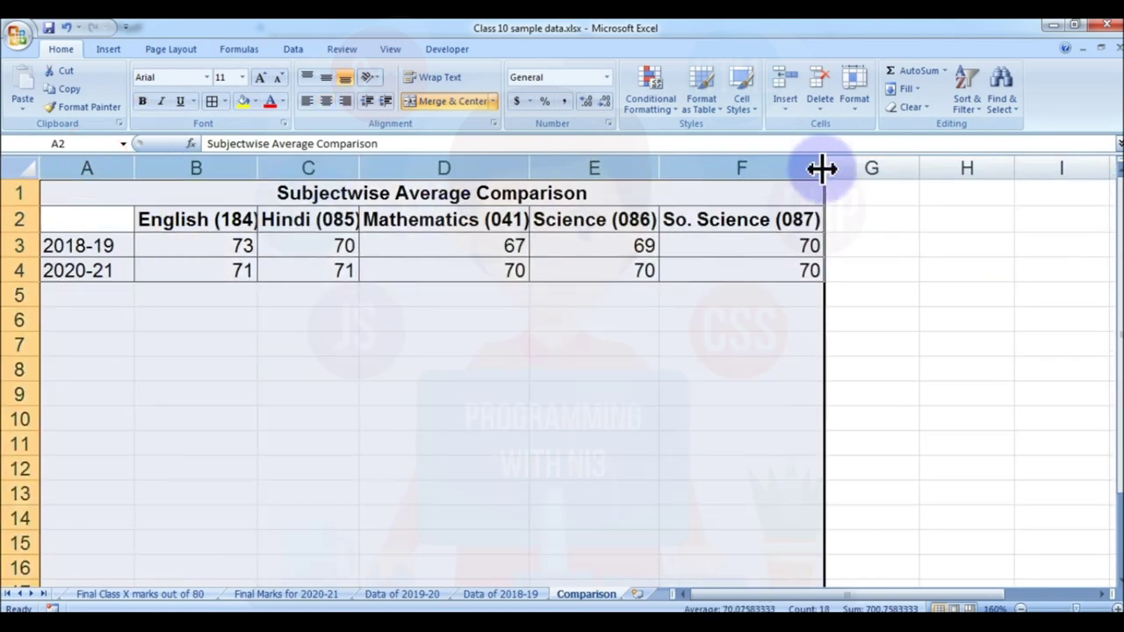
pyautogui.doubleClick(824, 167)
pyautogui.click(621, 349)
# Center the contents of columns B to F.
pyautogui.moveTo(171, 168); pyautogui.dragTo(743, 164)
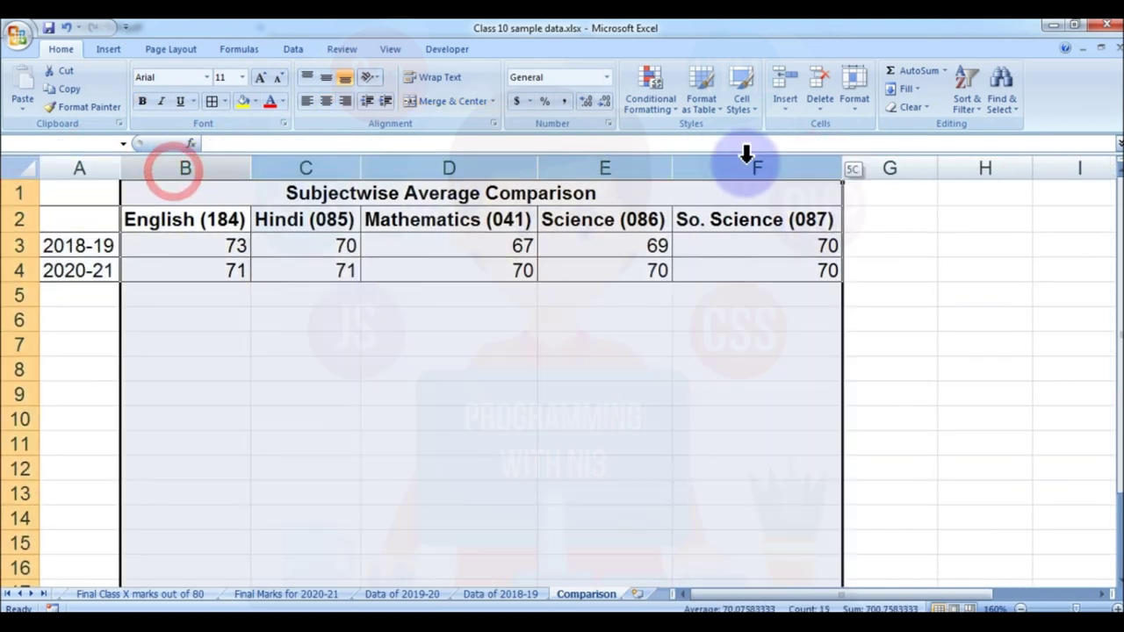
pyautogui.click(325, 101)
pyautogui.click(306, 369)
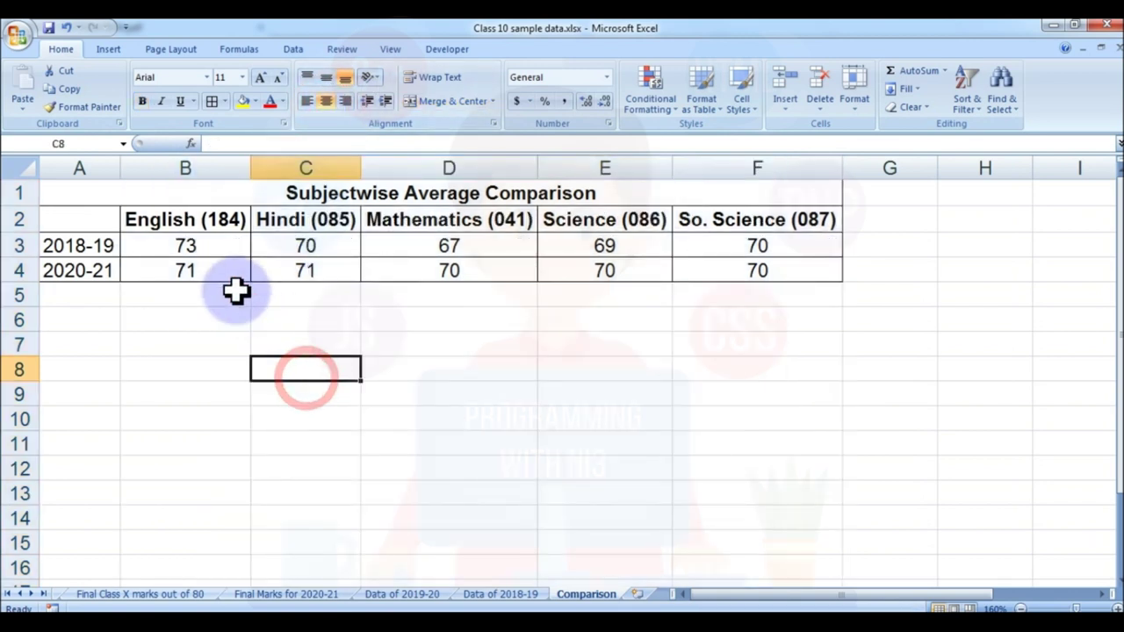
# Calculate the difference between the two English averages in B6 with the formula =B3-B4.
pyautogui.click(199, 251)
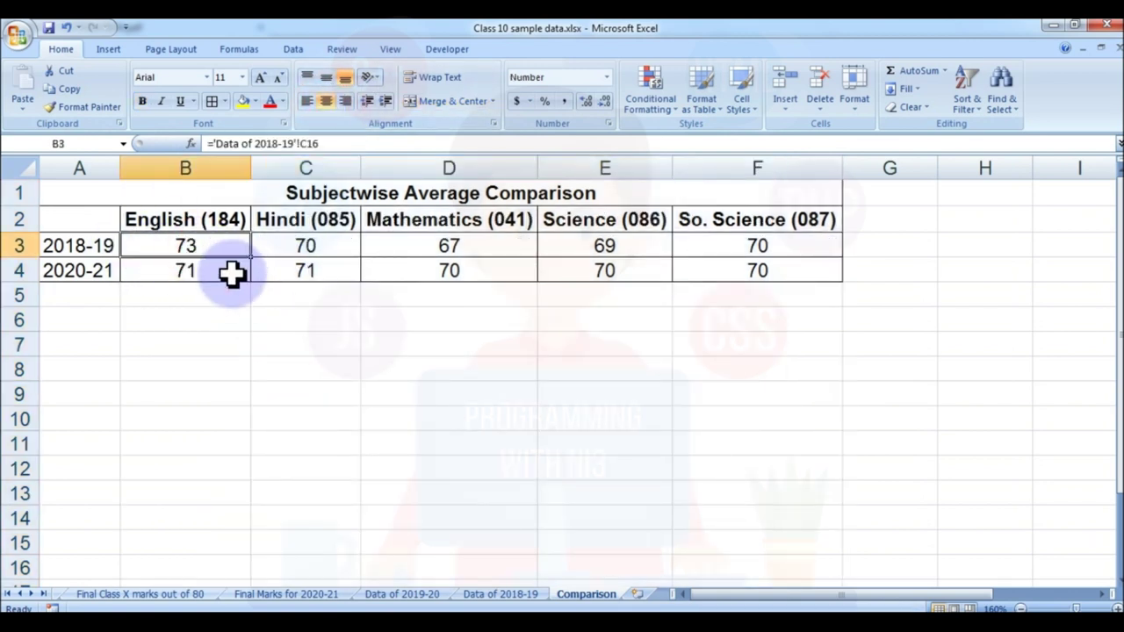
pyautogui.click(211, 273)
pyautogui.click(190, 323)
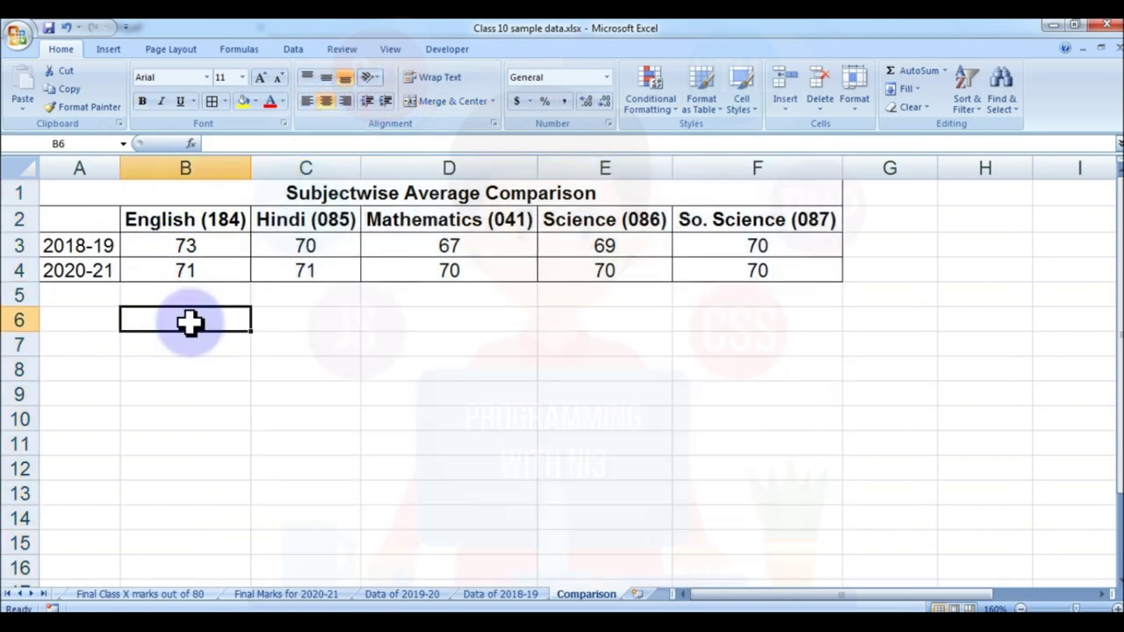
pyautogui.write('=')
pyautogui.click(195, 247)
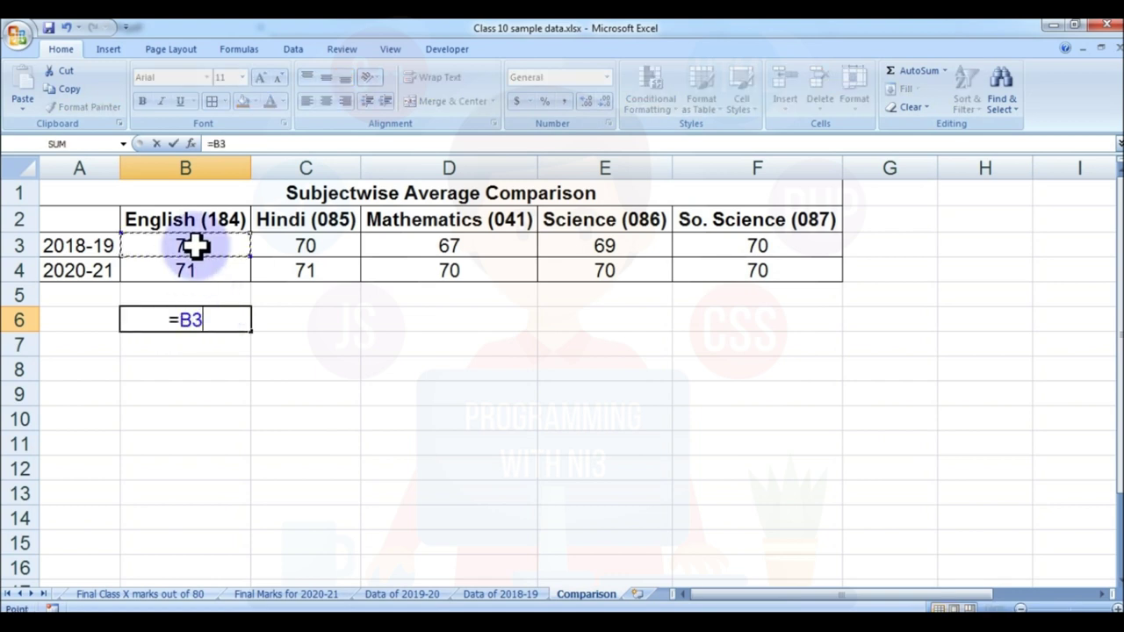
pyautogui.write('-')
pyautogui.click(188, 266)
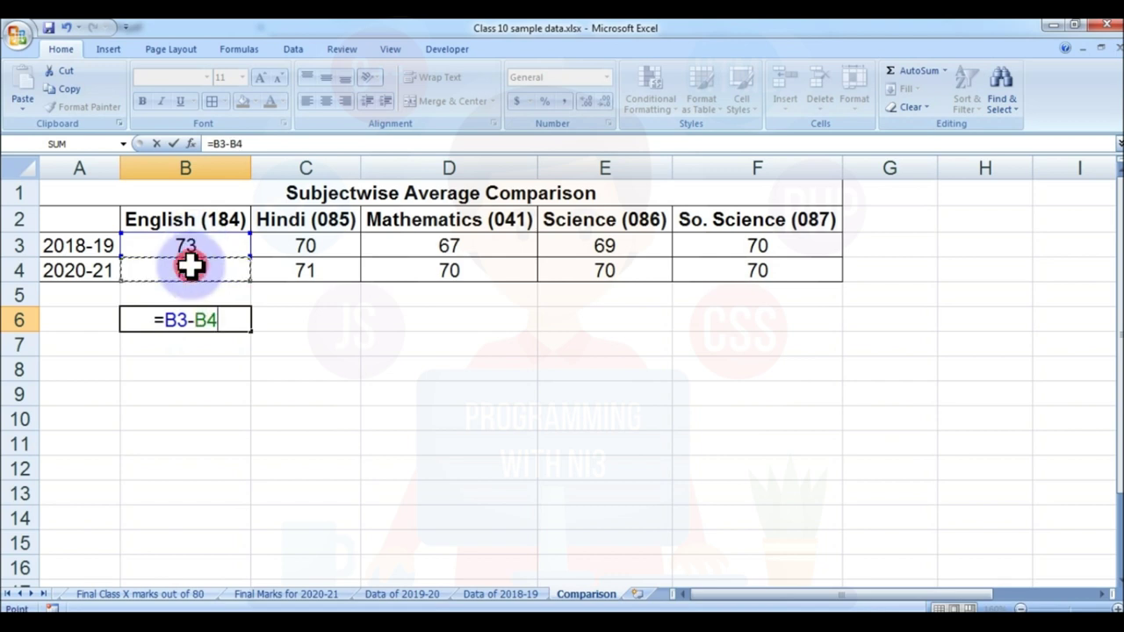
pyautogui.press('Return')
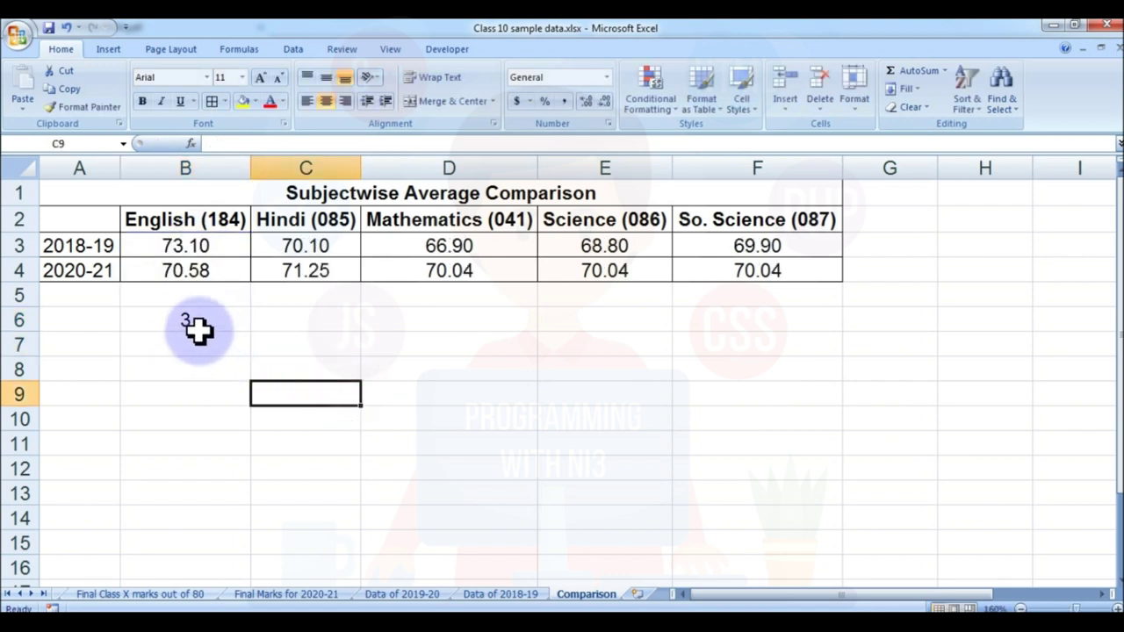
# Fill the English difference formula from B6 across to F6 for the other subjects.
pyautogui.click(198, 329)
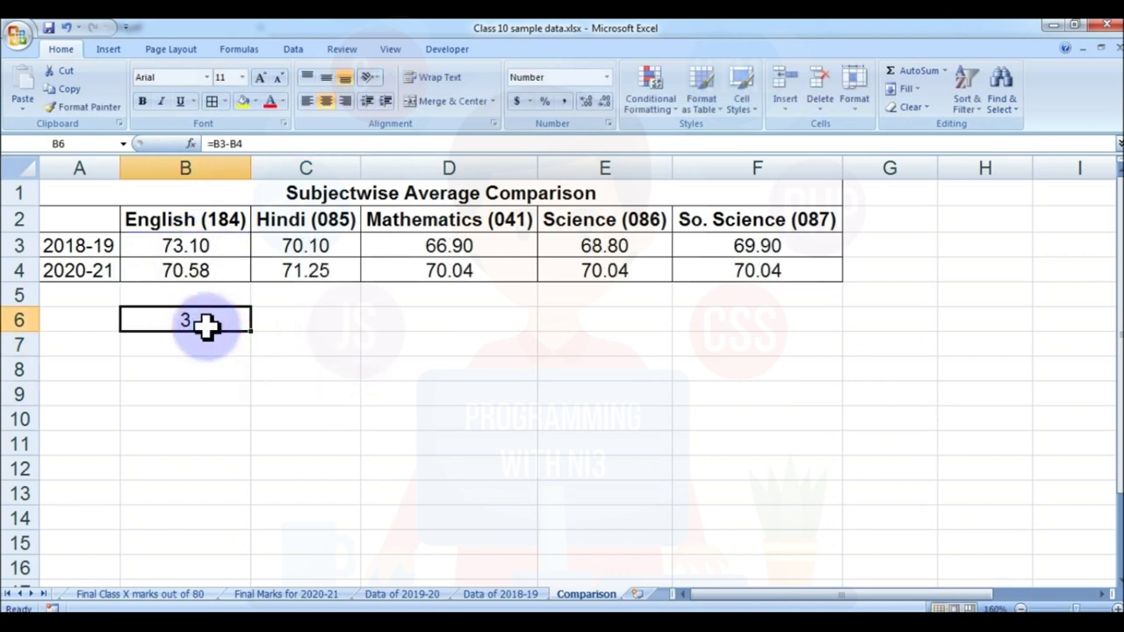
pyautogui.moveTo(253, 331); pyautogui.dragTo(813, 326)
pyautogui.click(732, 370)
# Examine each subject's difference in row 6 against its 2018-19 and 2020-21 averages in rows 3 and 4.
pyautogui.click(341, 321)
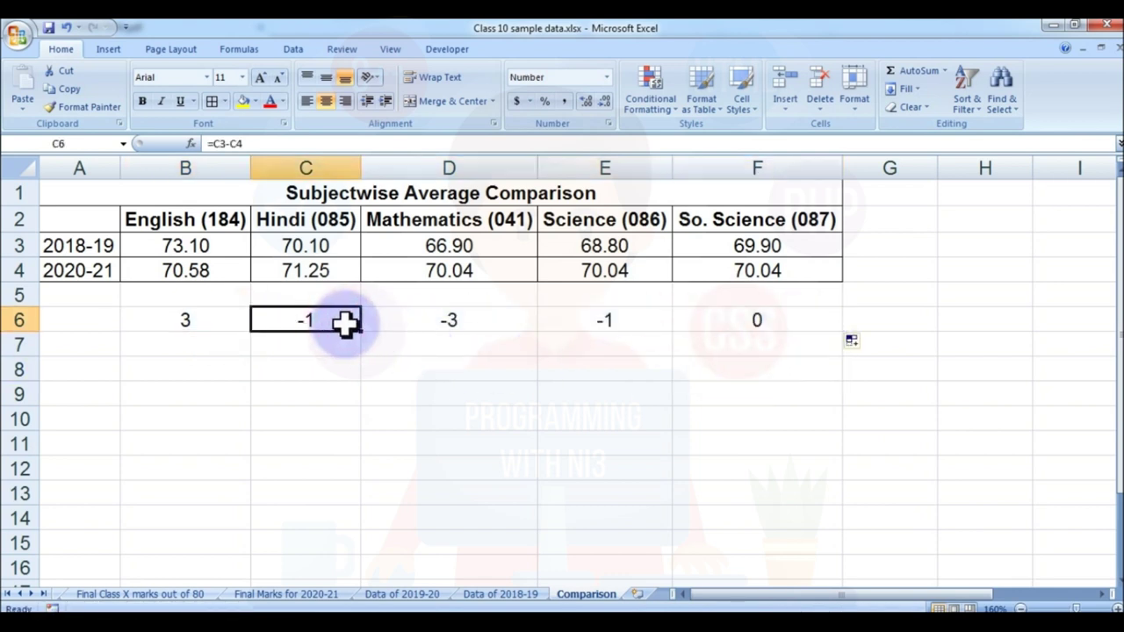
pyautogui.click(597, 324)
pyautogui.click(757, 320)
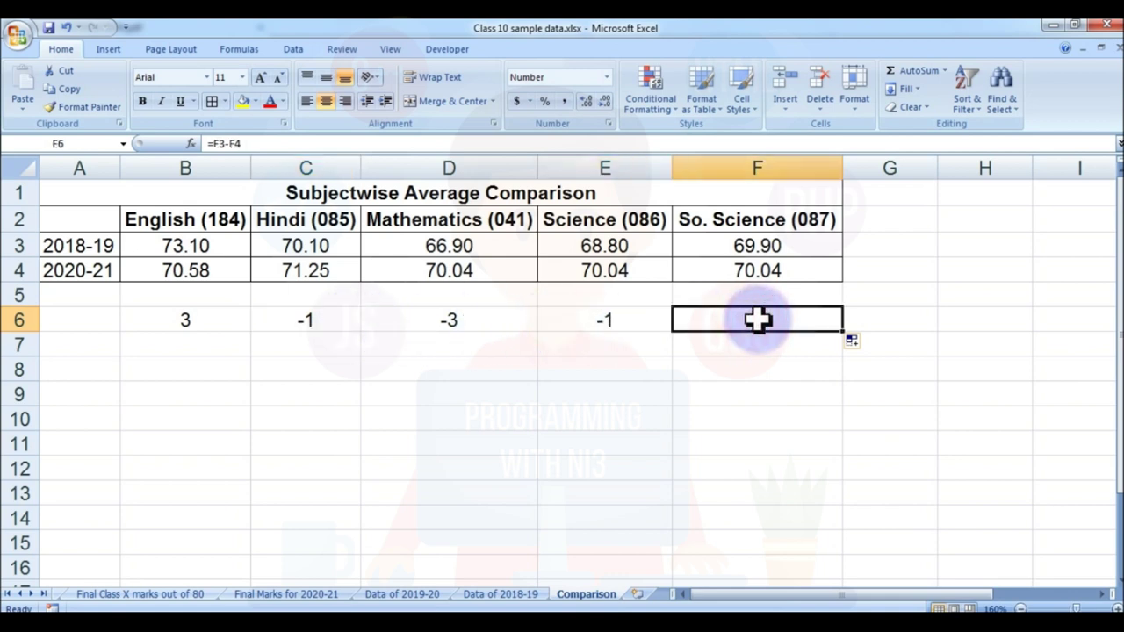
pyautogui.click(605, 324)
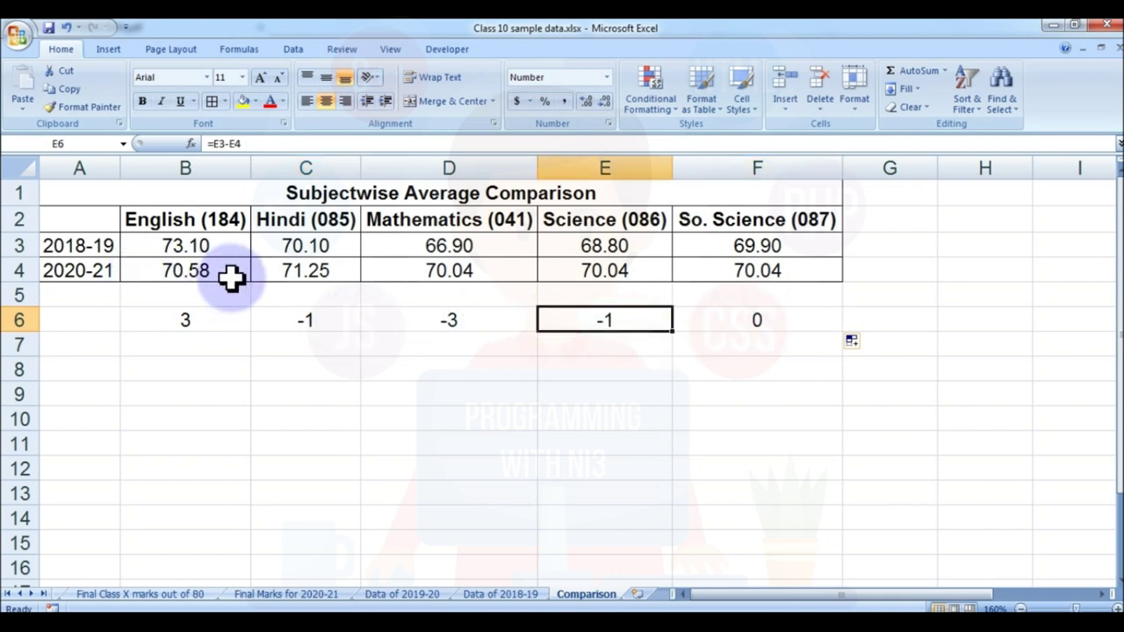
pyautogui.click(302, 271)
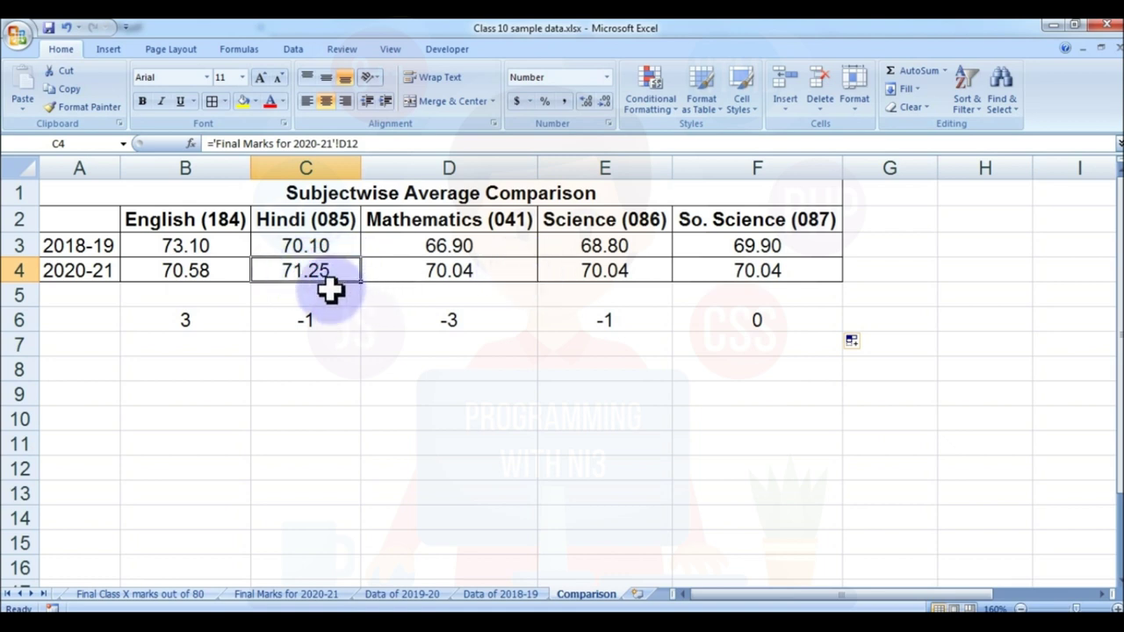
pyautogui.moveTo(185, 246); pyautogui.dragTo(186, 272)
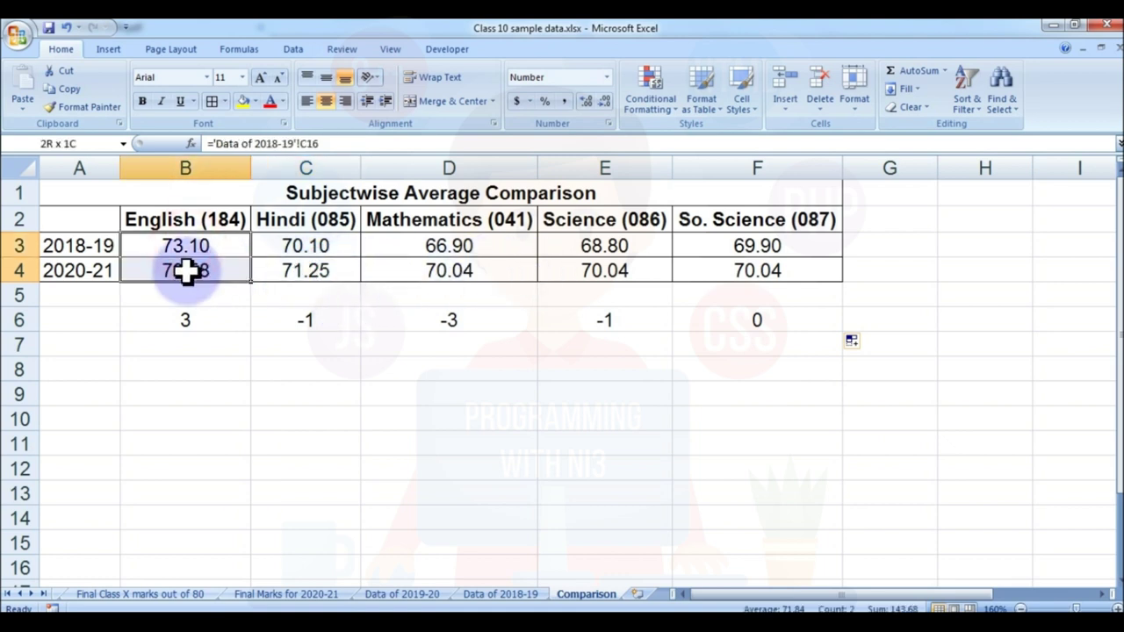
pyautogui.click(196, 245)
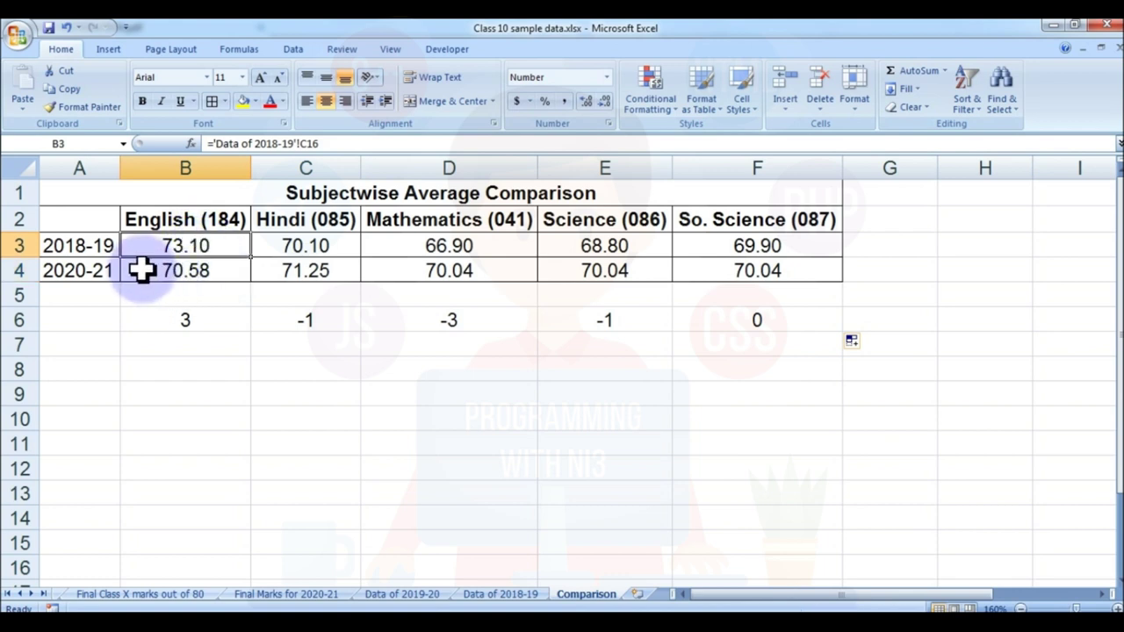
pyautogui.click(283, 274)
pyautogui.click(301, 244)
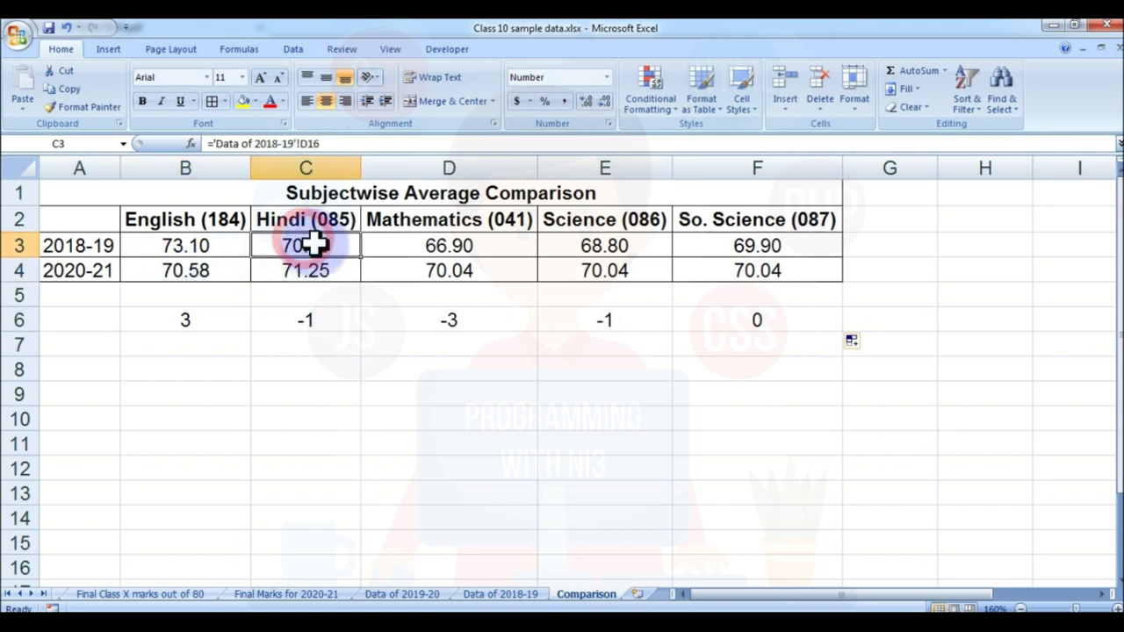
pyautogui.click(312, 275)
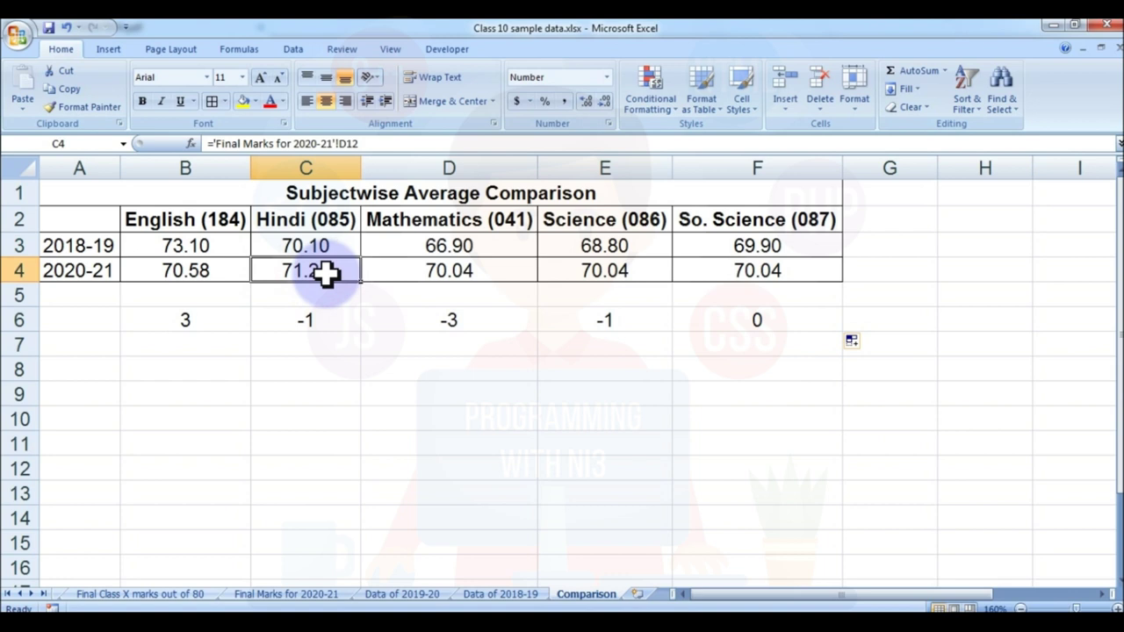
pyautogui.moveTo(464, 252); pyautogui.dragTo(458, 274)
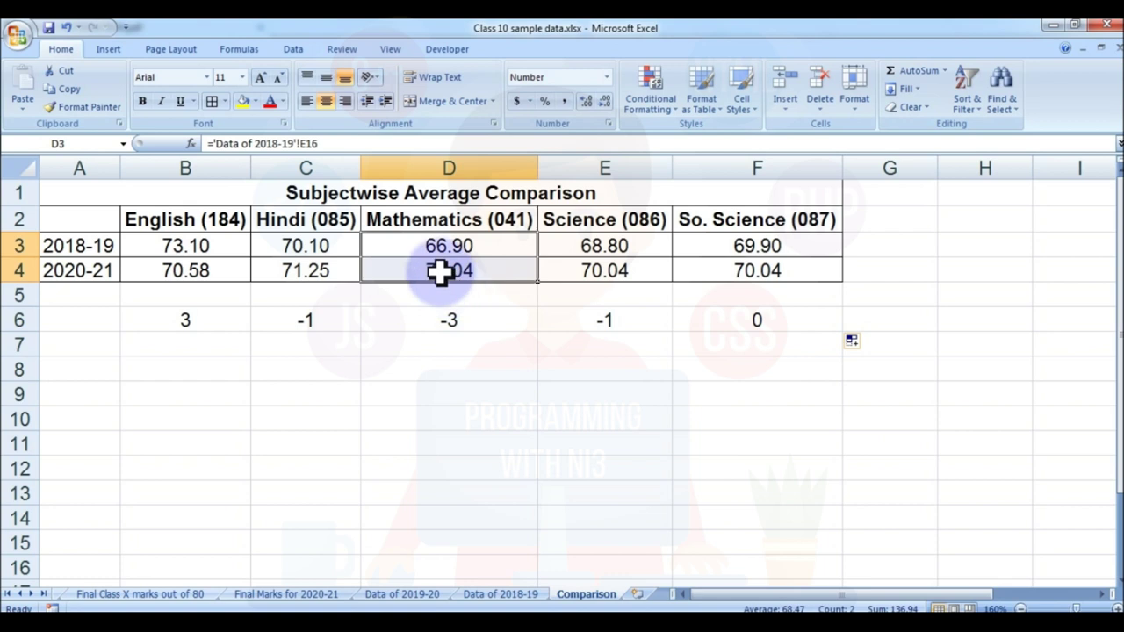
pyautogui.click(619, 245)
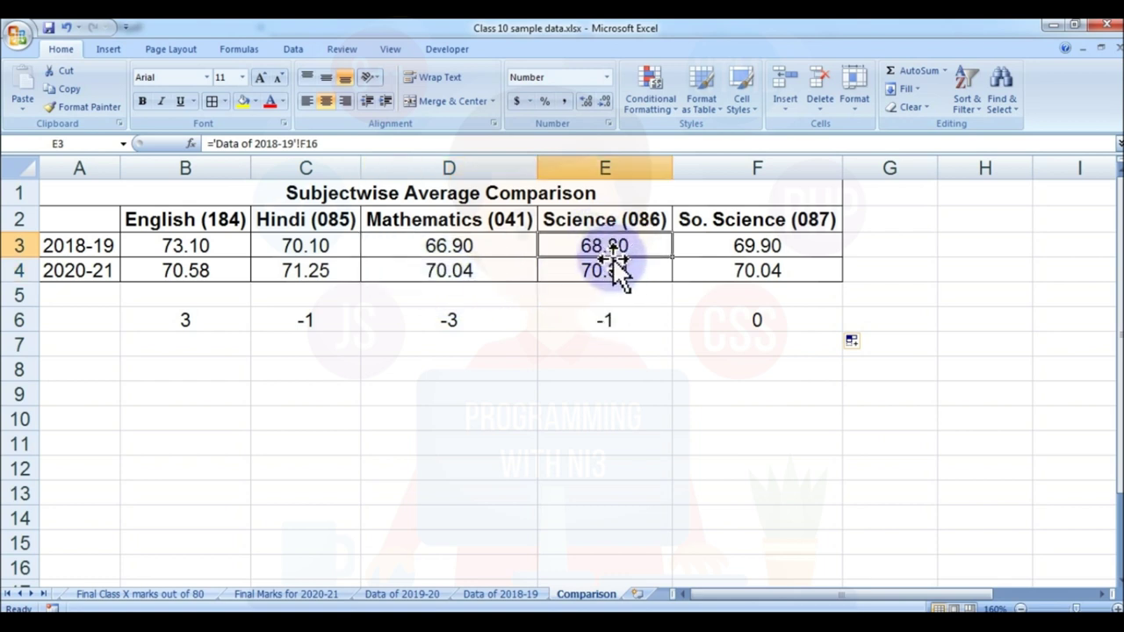
pyautogui.click(623, 271)
pyautogui.click(757, 248)
pyautogui.moveTo(757, 248); pyautogui.dragTo(761, 275)
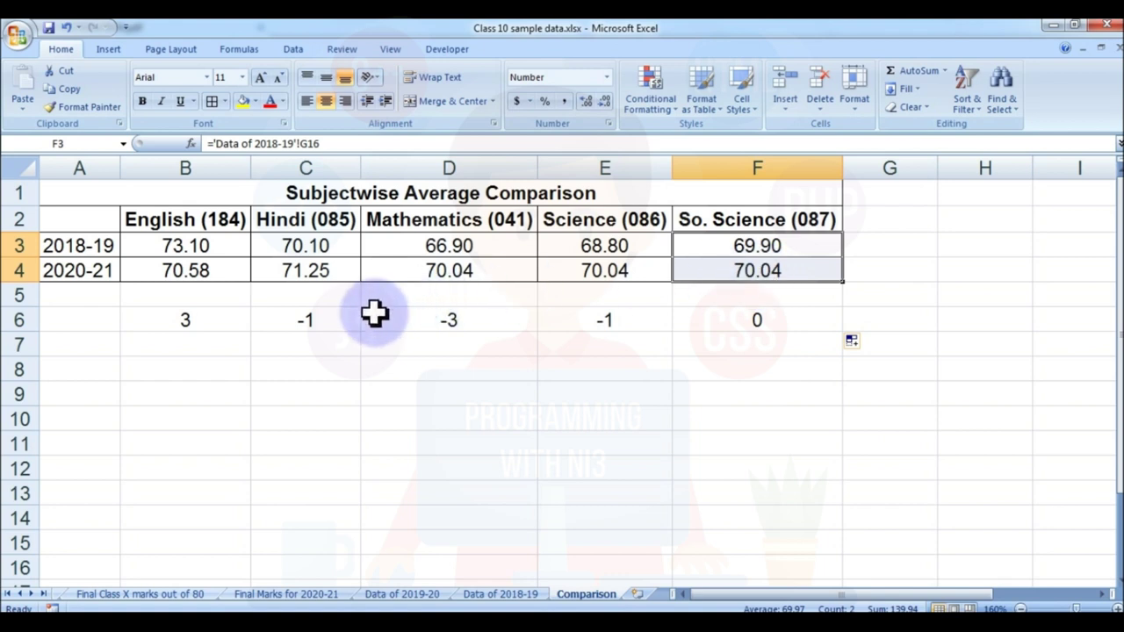
pyautogui.click(439, 318)
pyautogui.click(211, 323)
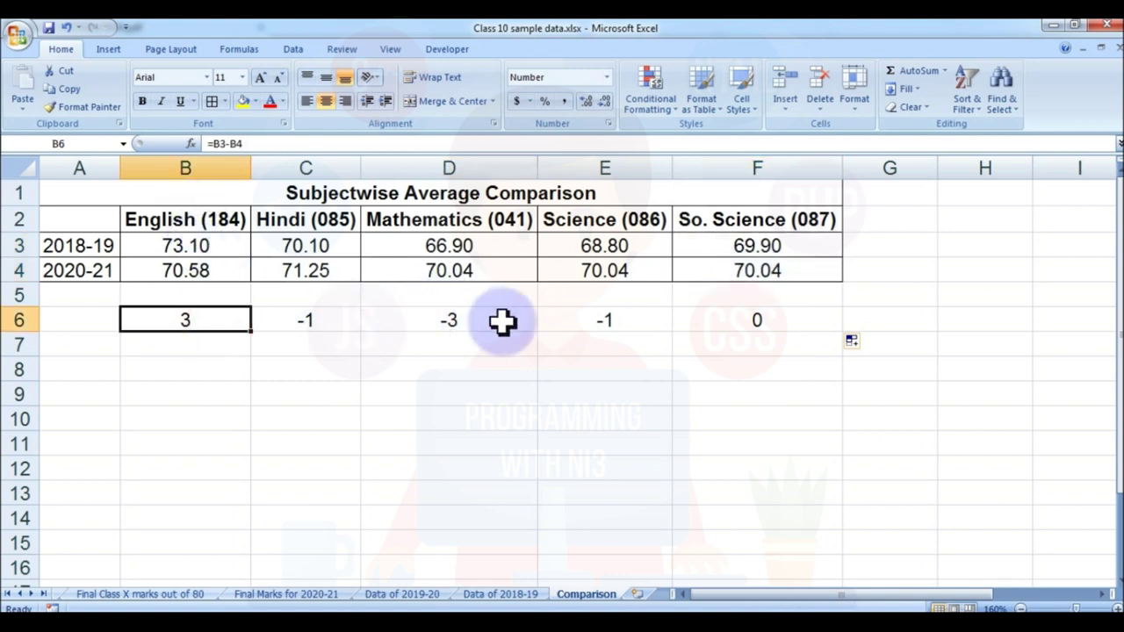
pyautogui.click(471, 319)
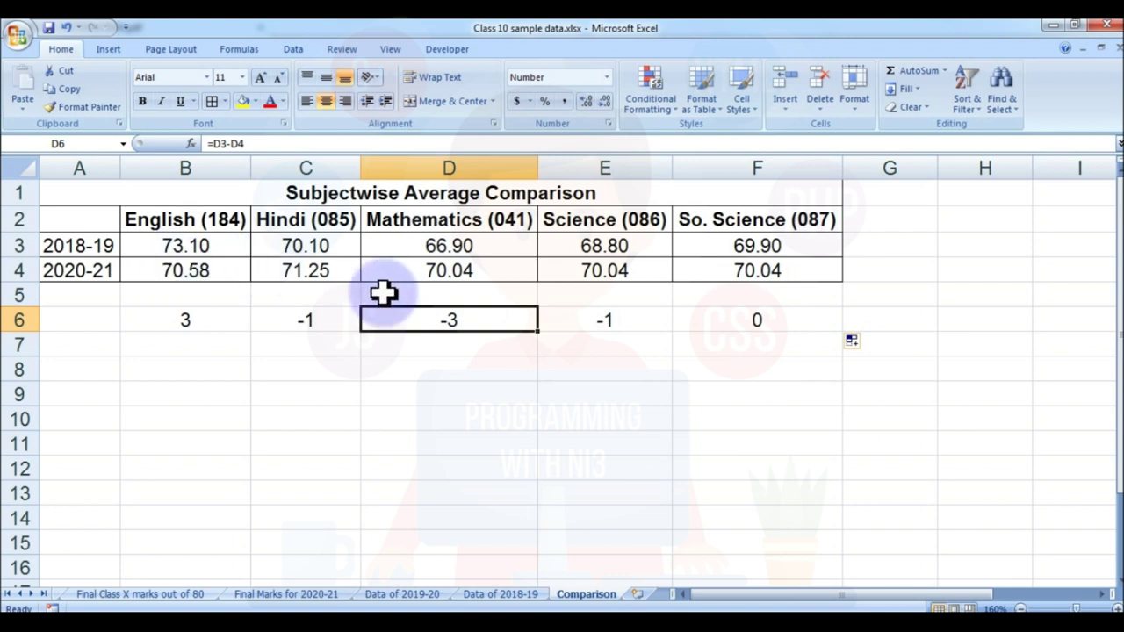
pyautogui.click(187, 248)
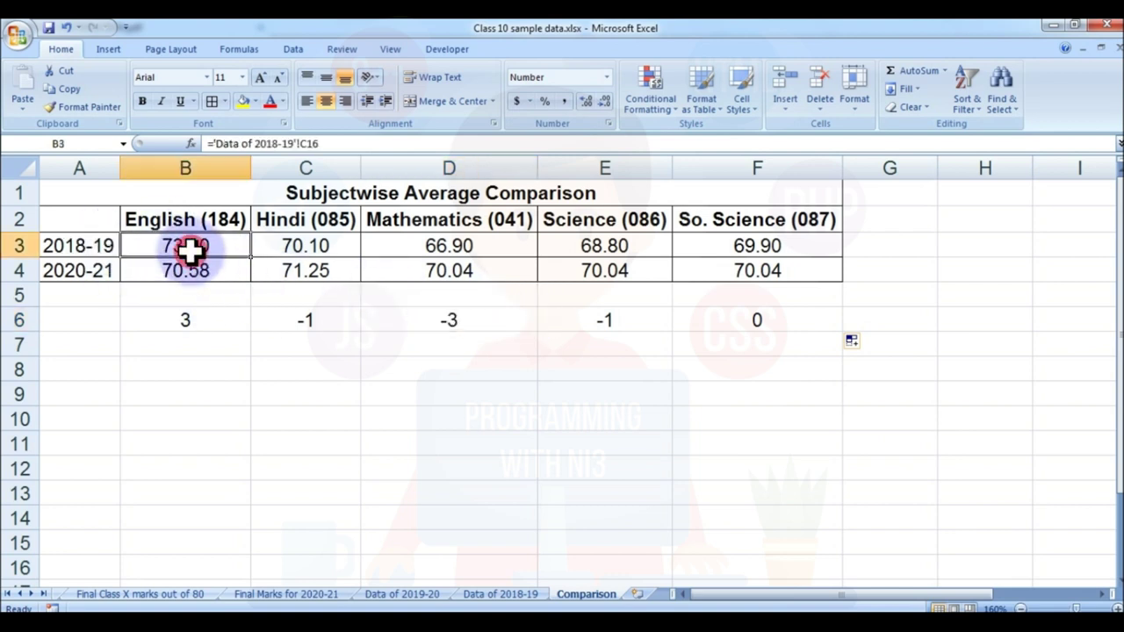
# Highlight the English and Mathematics differences in B6 and D6 with yellow fill.
pyautogui.click(190, 316)
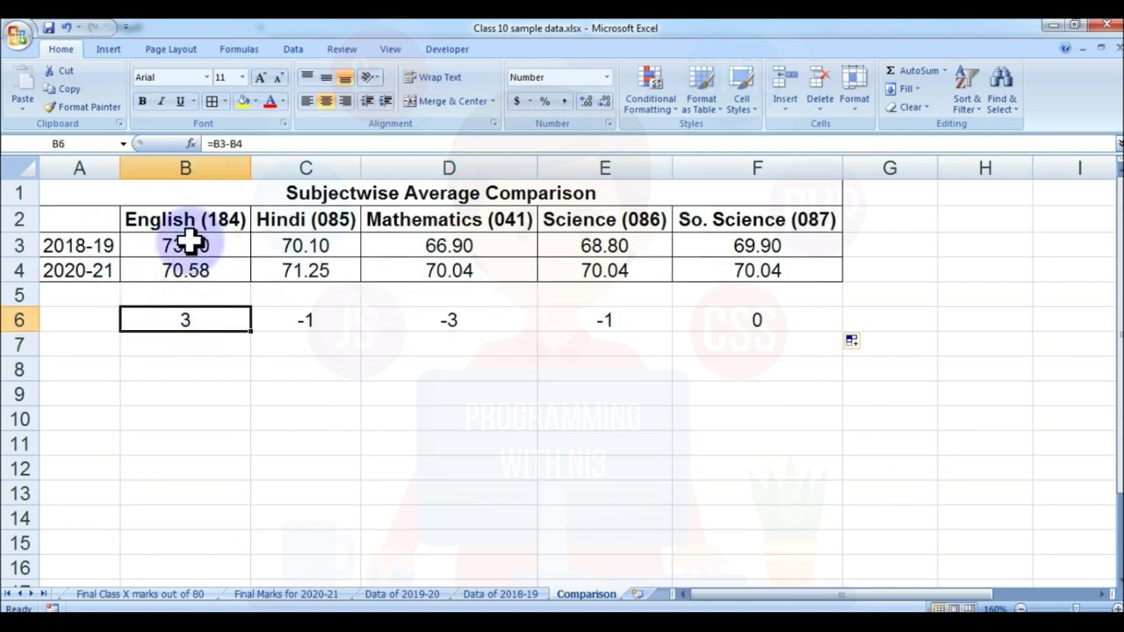
pyautogui.click(459, 316)
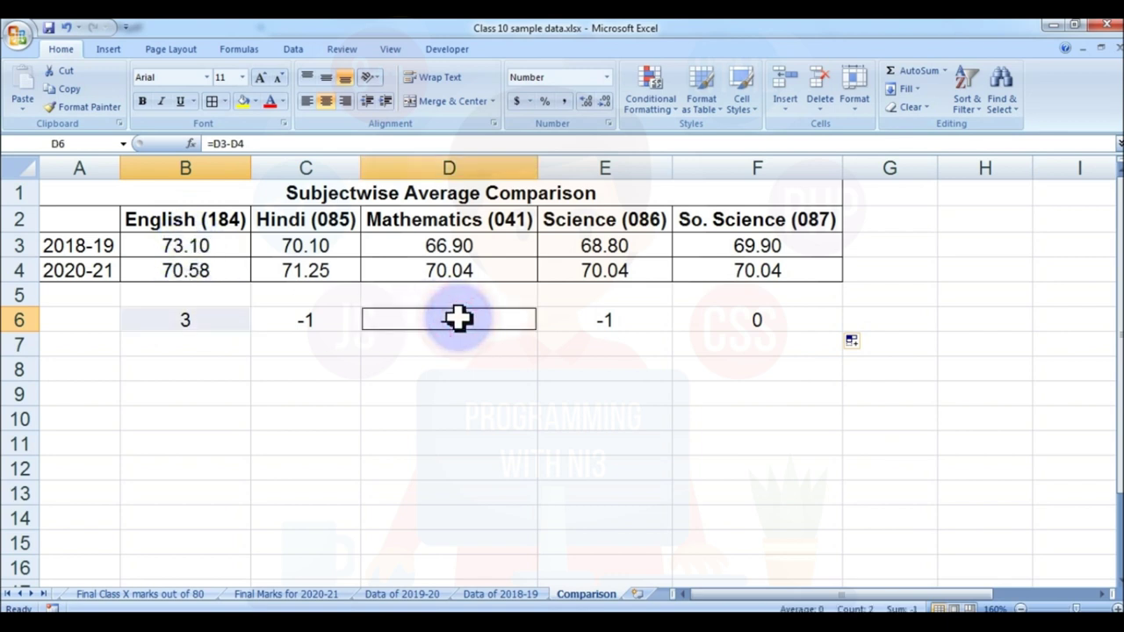
pyautogui.click(242, 103)
pyautogui.click(346, 367)
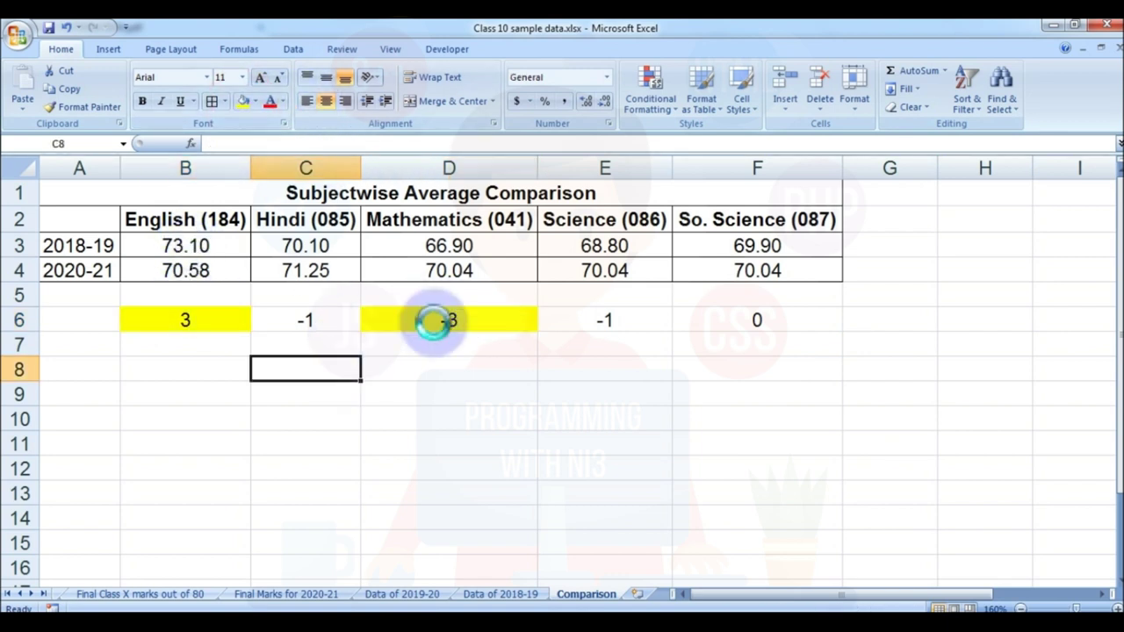
pyautogui.click(203, 317)
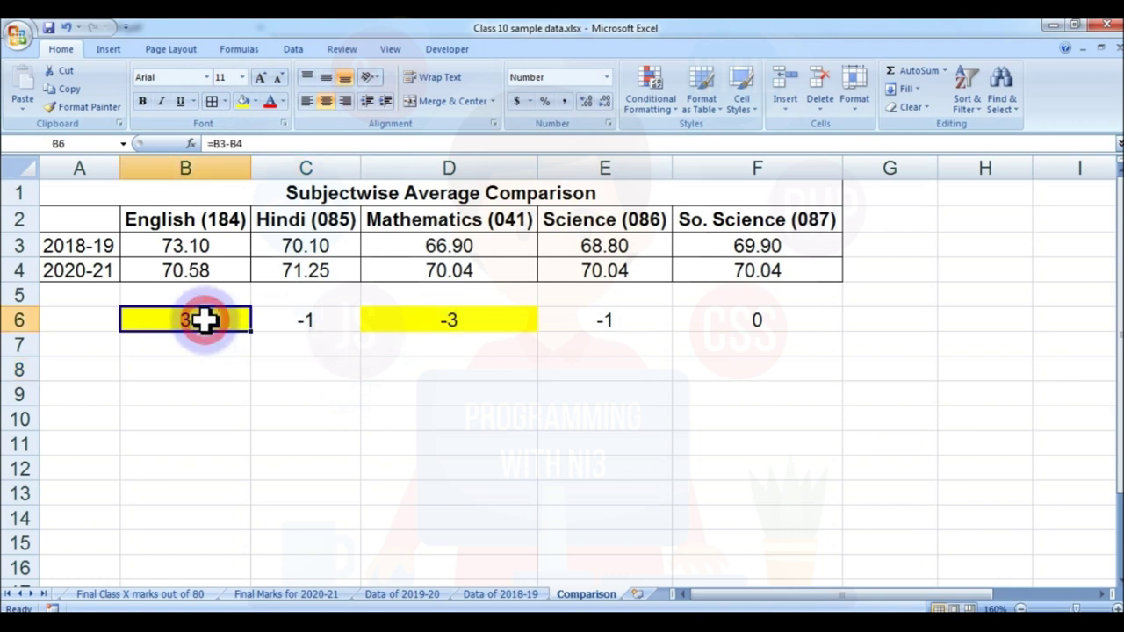
pyautogui.click(439, 316)
pyautogui.click(184, 321)
pyautogui.click(436, 322)
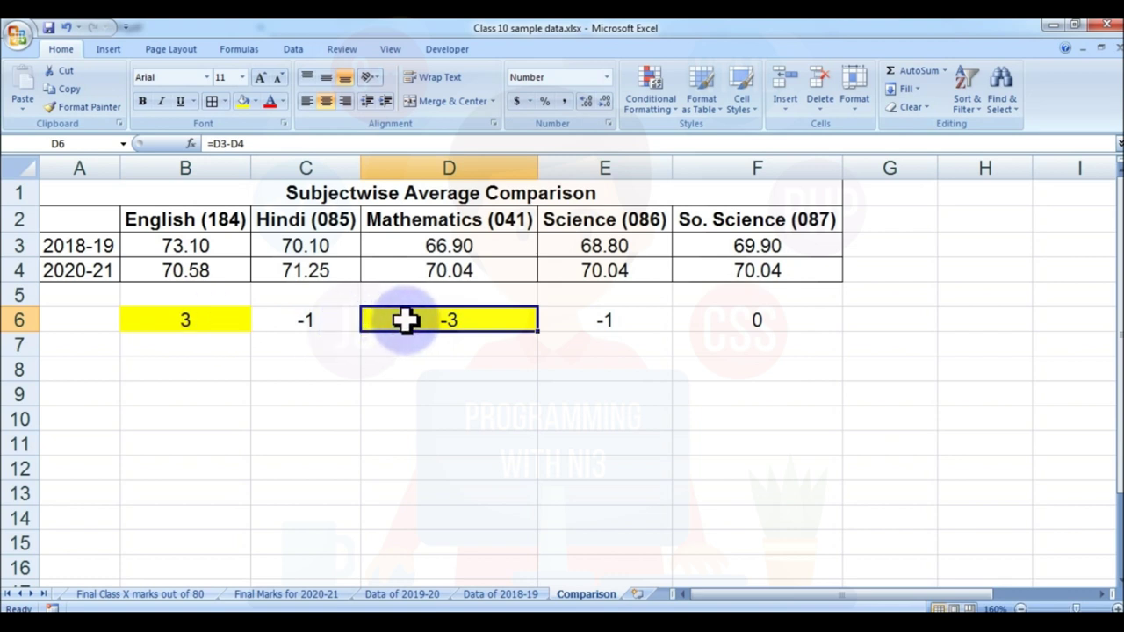
pyautogui.click(372, 412)
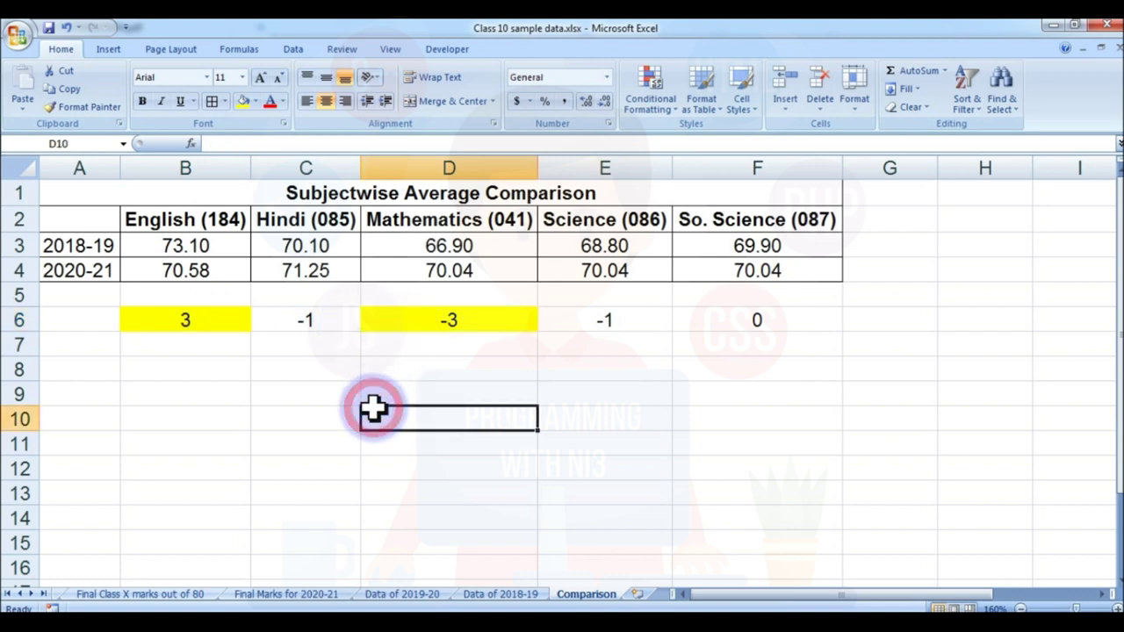
pyautogui.click(93, 392)
pyautogui.click(295, 190)
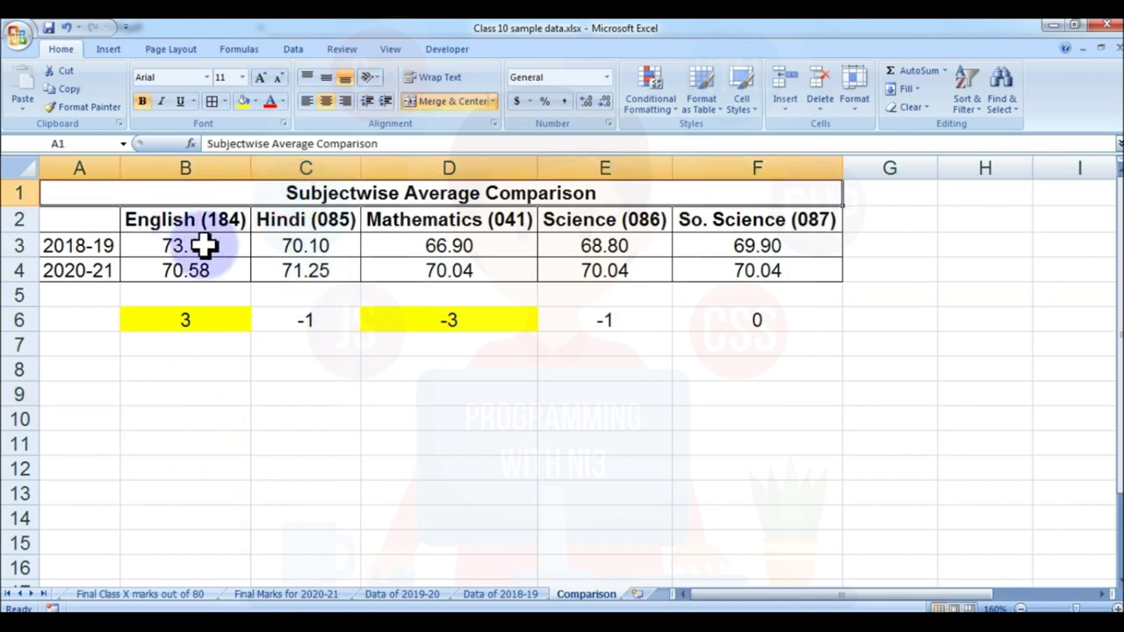
# Copy the year labels 2018-19 and 2020-21 from A3:A4 to A8:A9.
pyautogui.click(88, 401)
pyautogui.write('201')
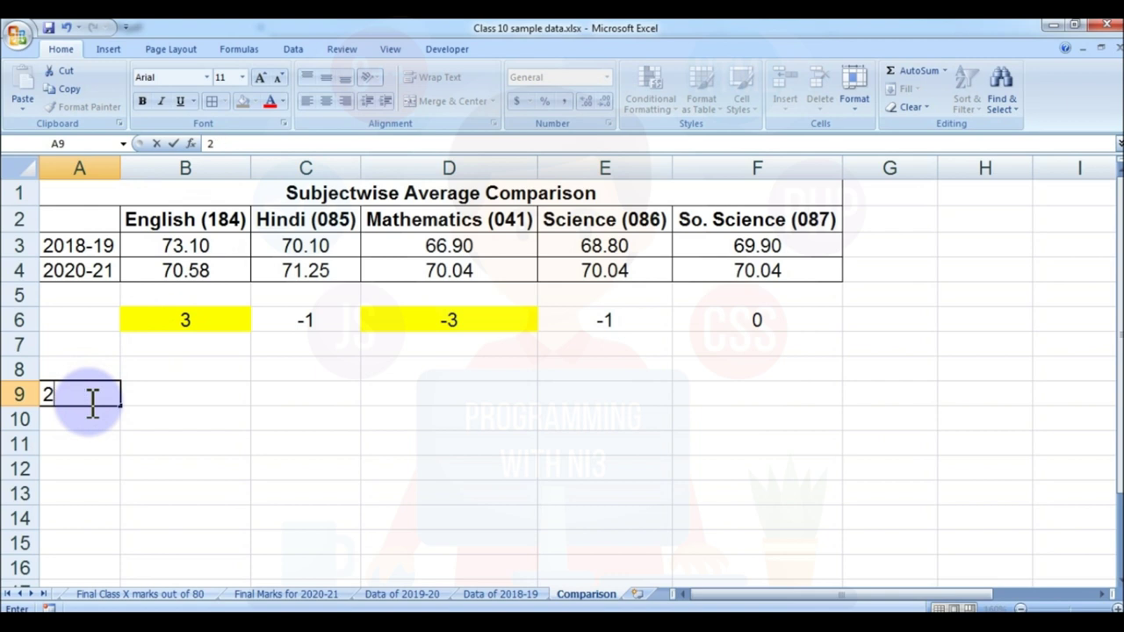
pyautogui.moveTo(75, 246); pyautogui.dragTo(81, 280)
pyautogui.hotkey('ctrl', 'c')
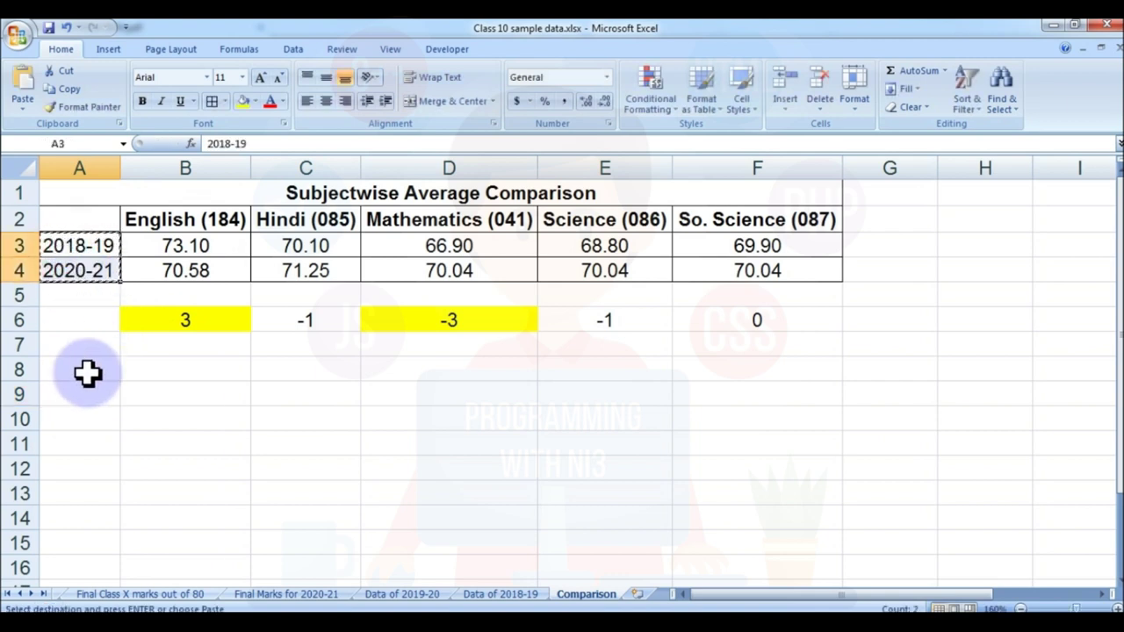
pyautogui.click(82, 370)
pyautogui.hotkey('ctrl', 'v')
pyautogui.click(284, 413)
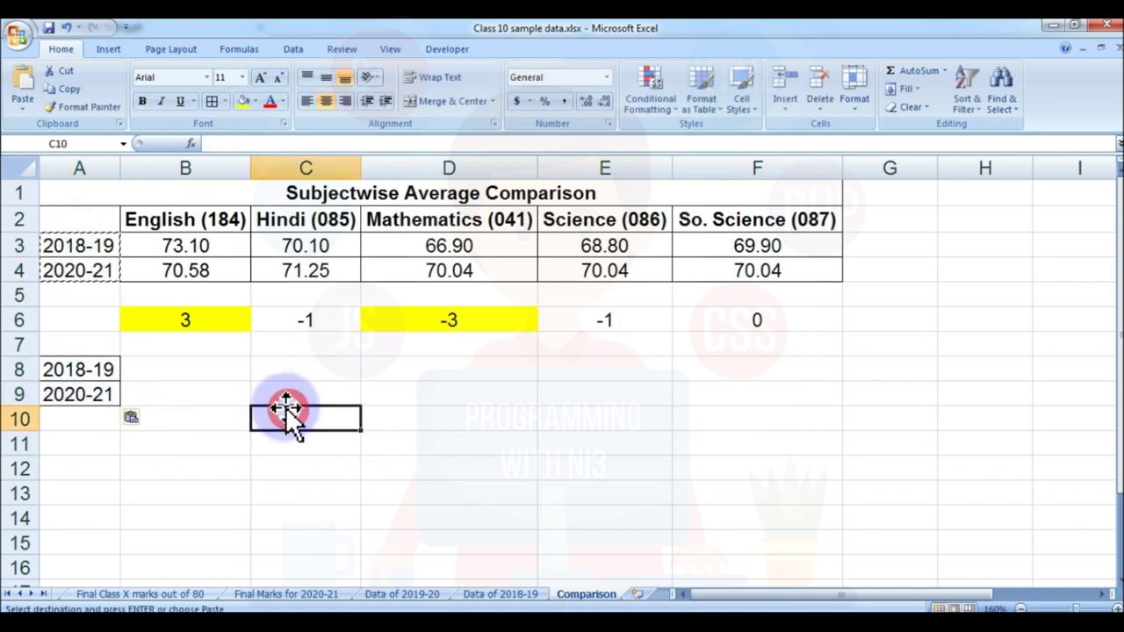
# Try to insert a row at row 7 above the copied year labels, and undo the insertion.
pyautogui.click(199, 368)
pyautogui.rightClick(19, 344)
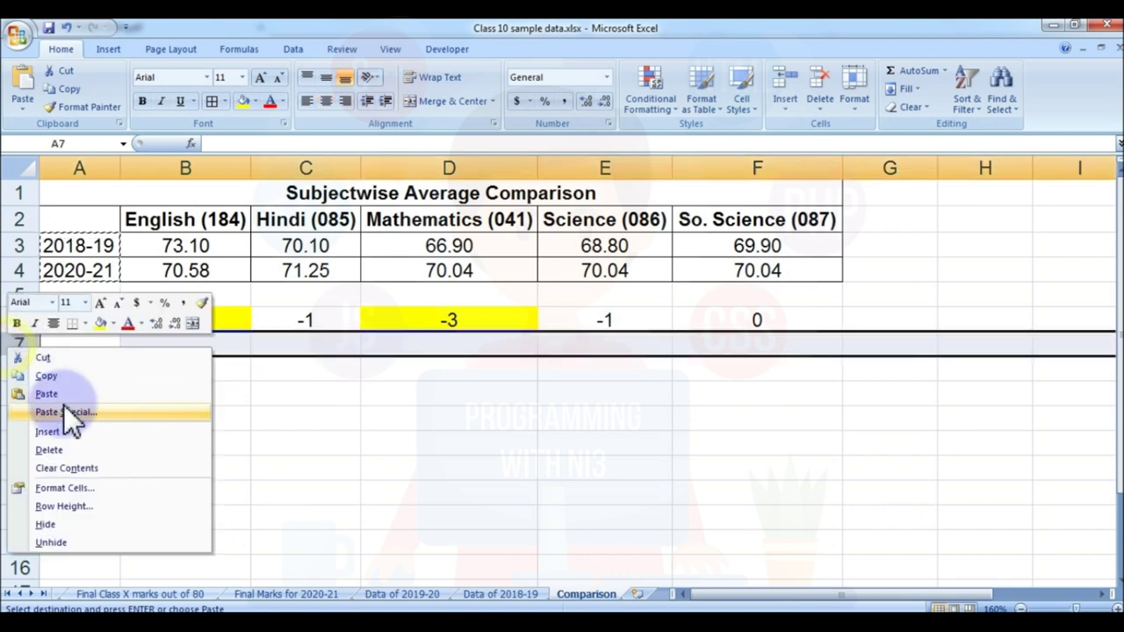
pyautogui.click(67, 435)
pyautogui.click(364, 423)
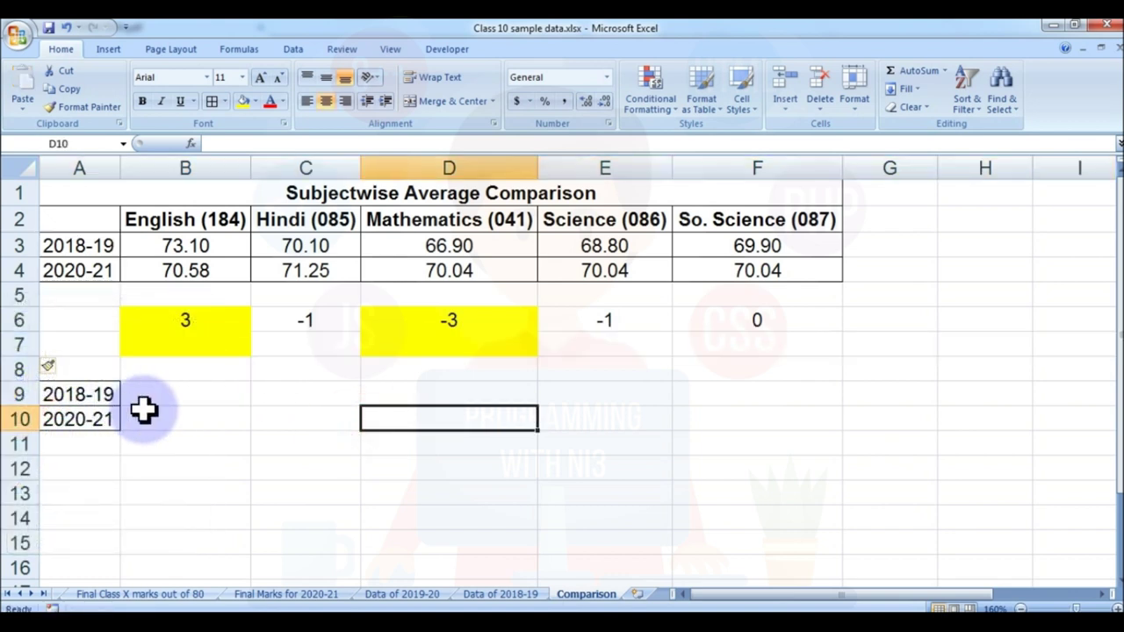
pyautogui.hotkey('ctrl', 'z')
# Move the copied year labels from A8:A9 down to A12:A13.
pyautogui.moveTo(79, 370); pyautogui.dragTo(92, 399)
pyautogui.hotkey('ctrl', 'c')
pyautogui.click(80, 467)
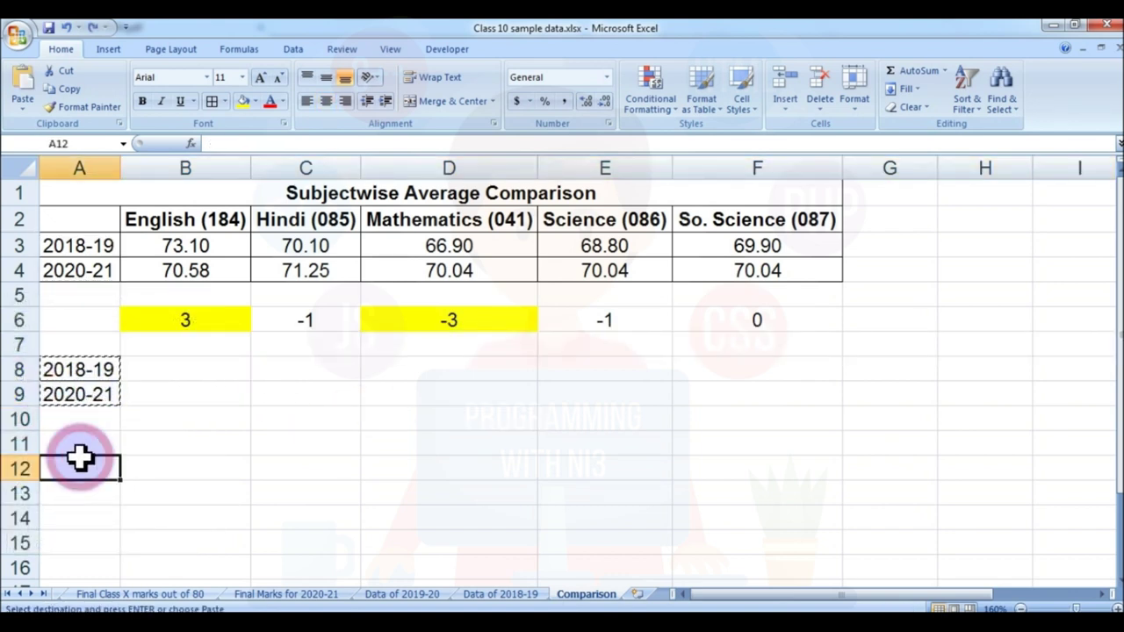
pyautogui.hotkey('ctrl', 'v')
pyautogui.click(192, 430)
# Copy the merged title Subjectwise Average Comparison from row 1 to row 11.
pyautogui.click(85, 398)
pyautogui.click(86, 439)
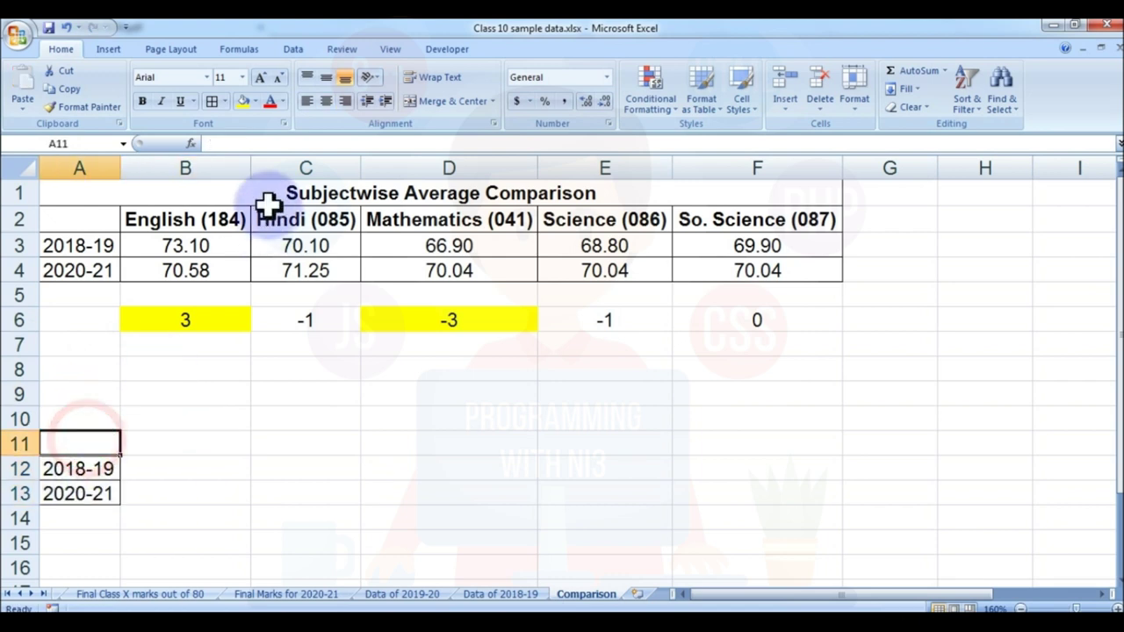
pyautogui.click(268, 201)
pyautogui.hotkey('ctrl', 'c')
pyautogui.click(78, 438)
pyautogui.hotkey('ctrl', 'v')
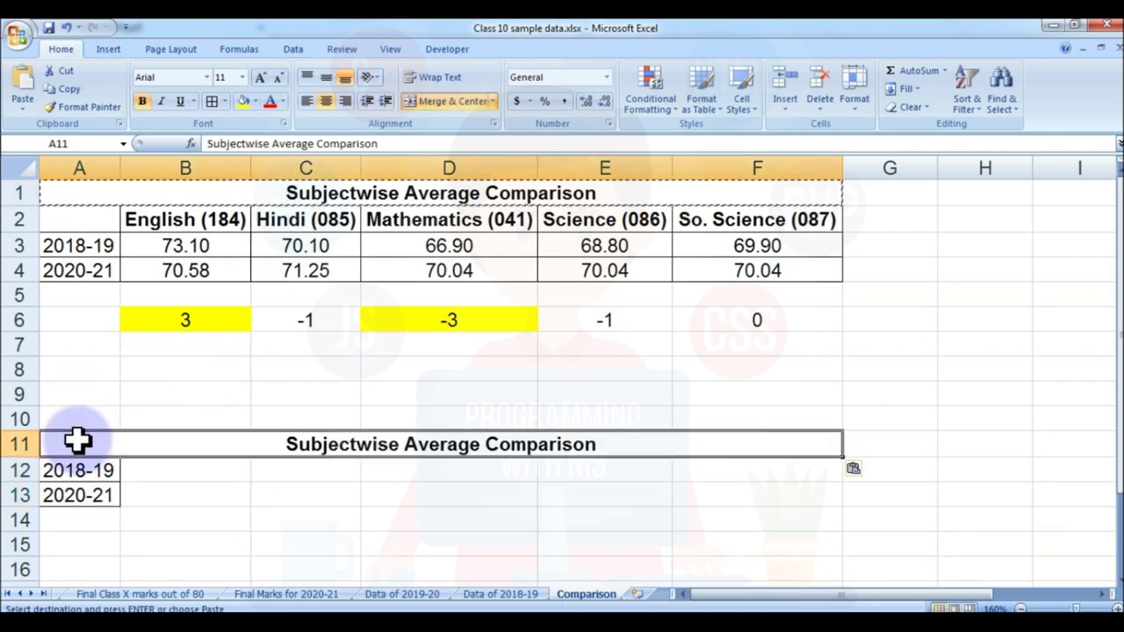
# Change the title in row 11 to Overall Average Comparison.
pyautogui.doubleClick(401, 444)
pyautogui.moveTo(401, 444); pyautogui.dragTo(201, 444)
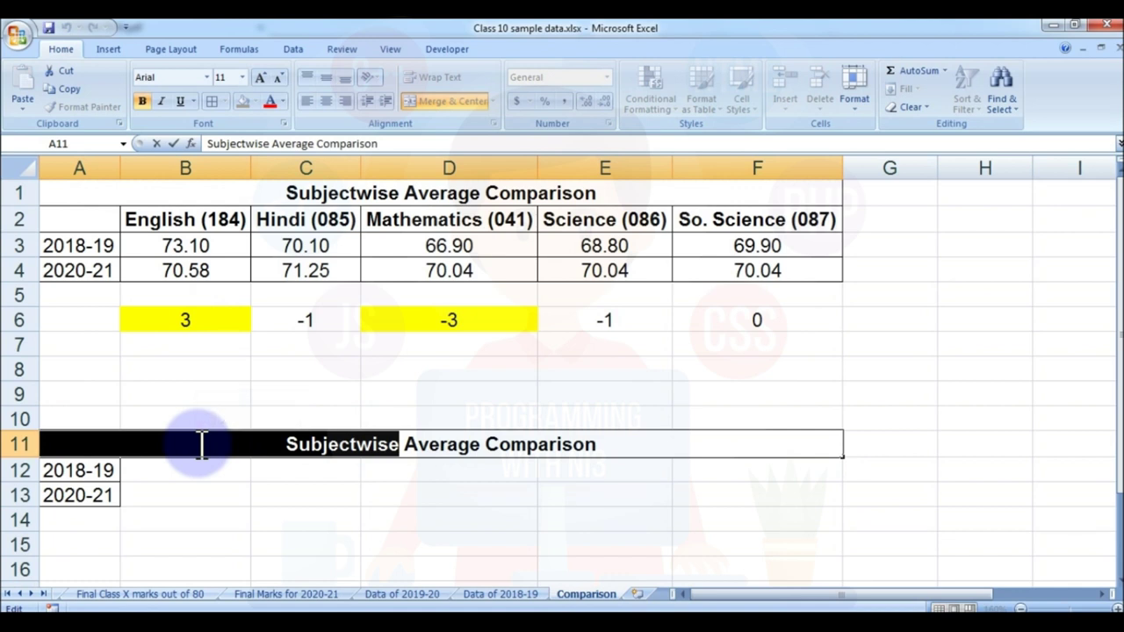
pyautogui.write('Overall')
pyautogui.press('Return')
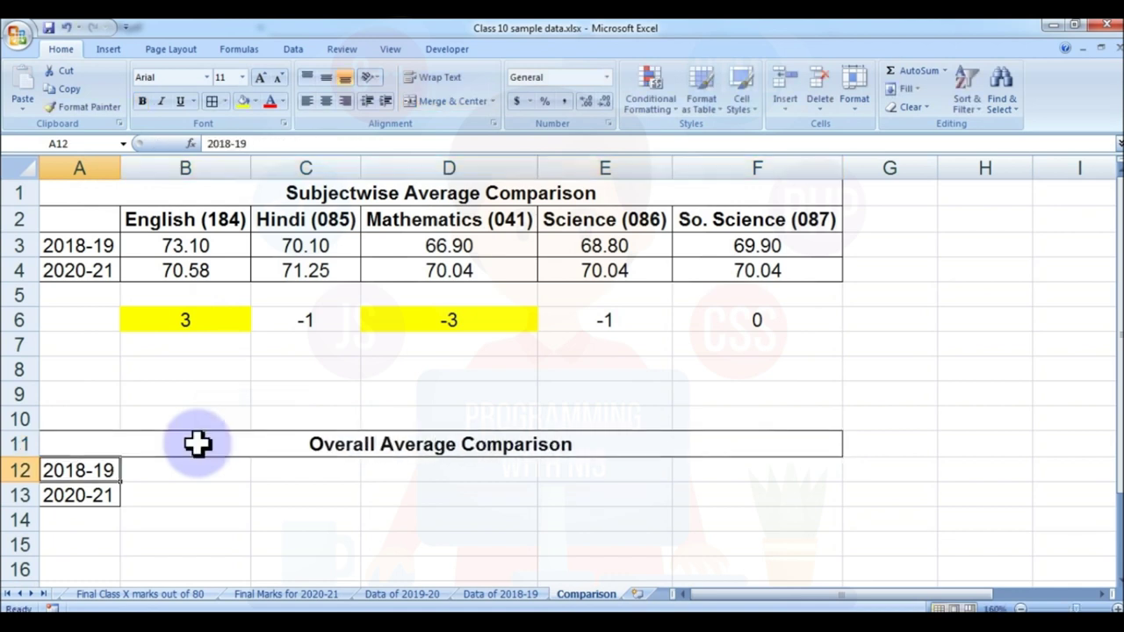
pyautogui.click(727, 441)
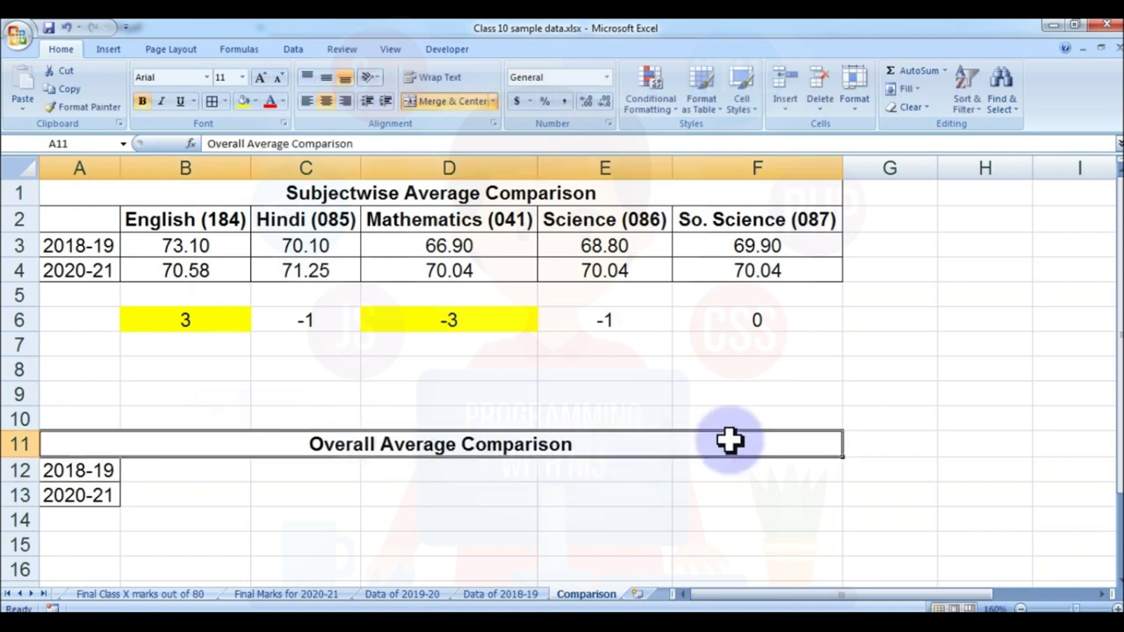
# Link cell B12 of the Comparison sheet to the 2018-19 overall average in cell C18 of the Data of 2018-19 sheet.
pyautogui.click(189, 465)
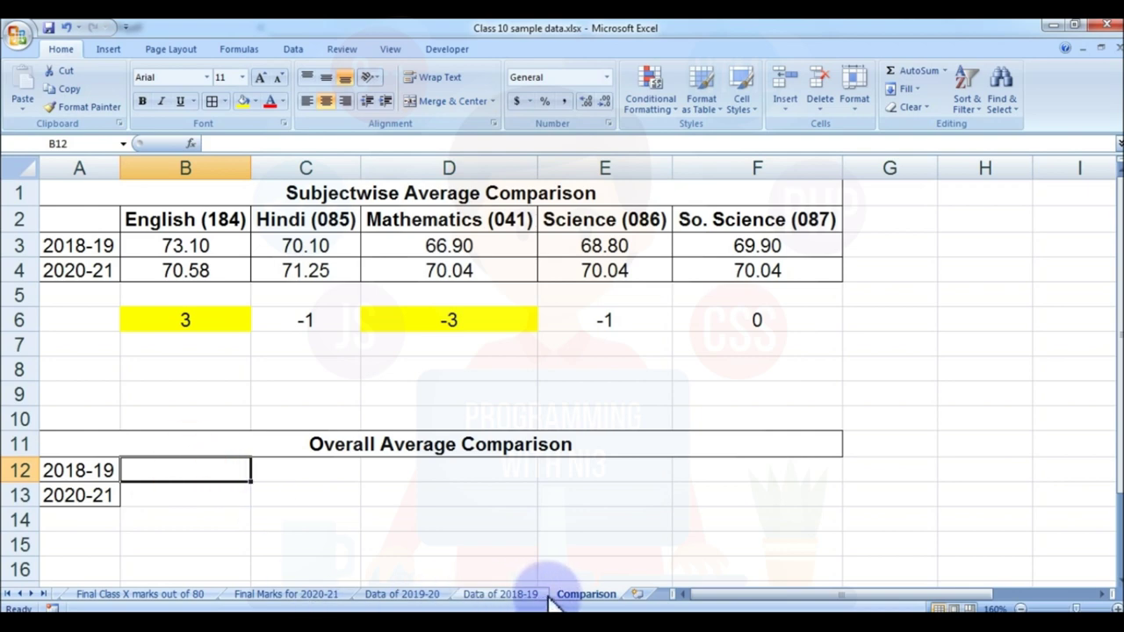
pyautogui.click(521, 595)
pyautogui.click(584, 594)
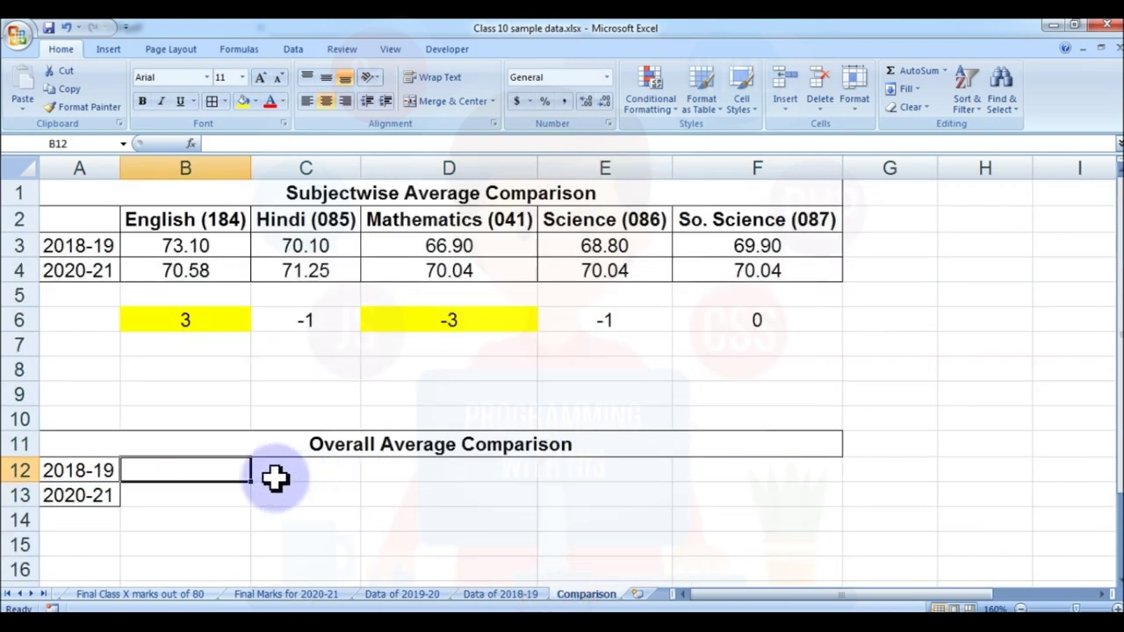
pyautogui.write('=')
pyautogui.click(420, 594)
pyautogui.click(496, 594)
pyautogui.click(329, 382)
pyautogui.press('Return')
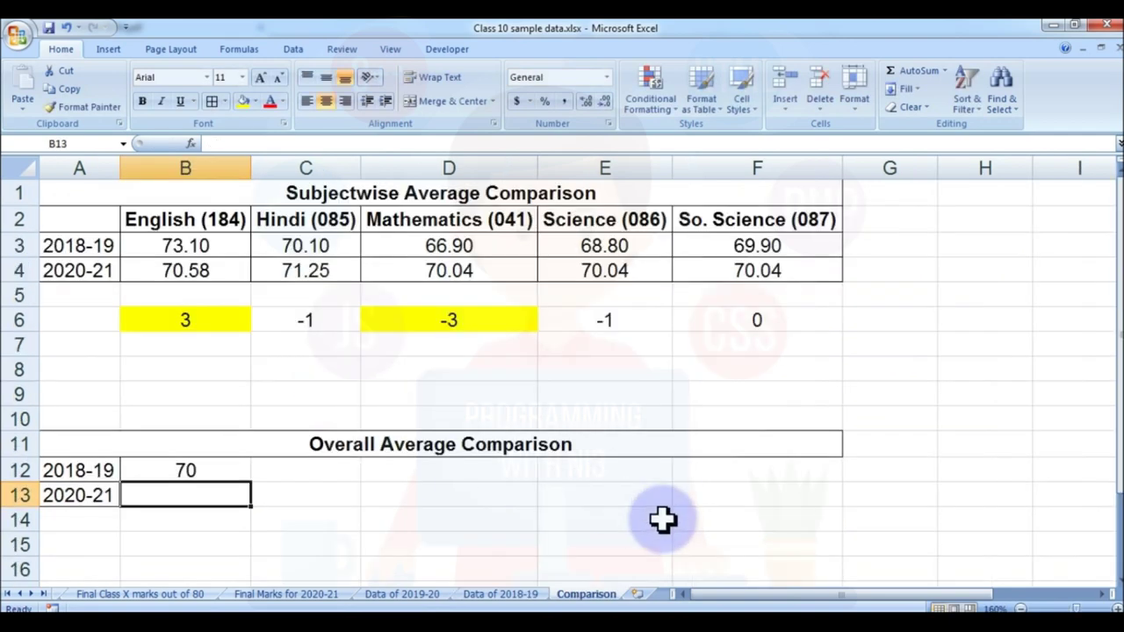
# Link cell B13 to the 2020-21 overall average in cell C14 of the Final Marks for 2020-21 sheet.
pyautogui.write('=')
pyautogui.click(286, 595)
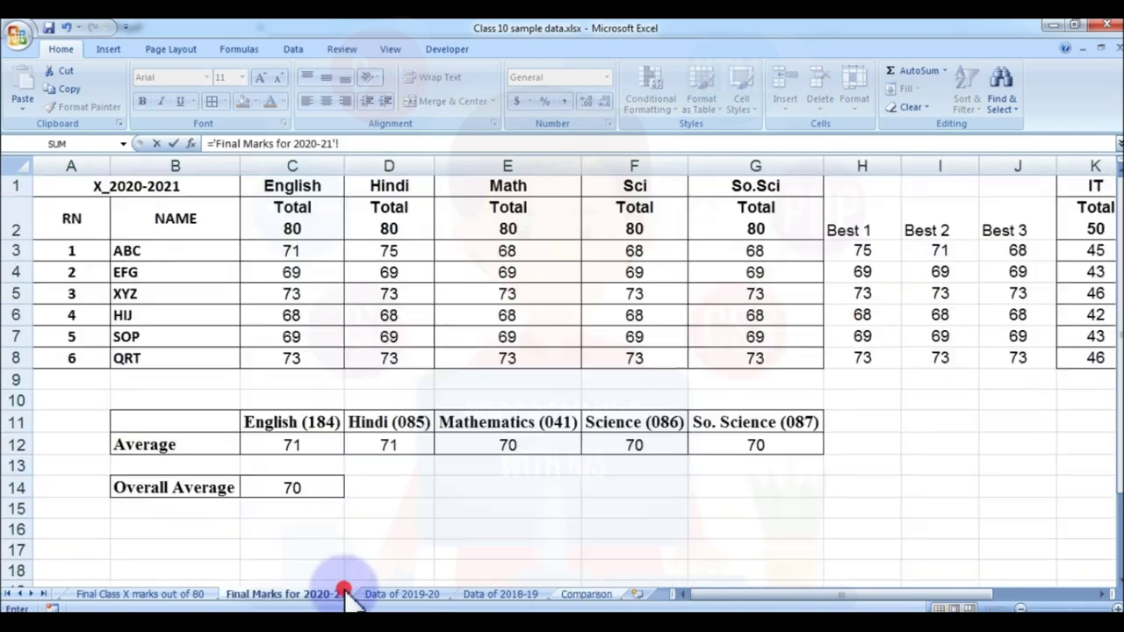
pyautogui.click(289, 485)
pyautogui.press('Return')
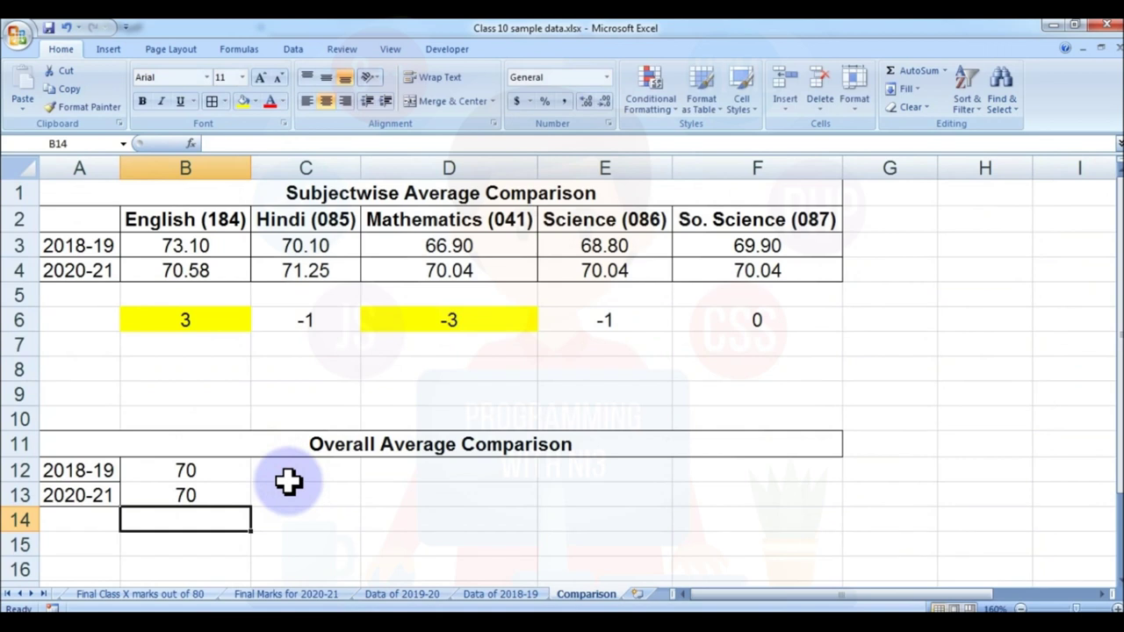
# Apply borders to all cells in the range A12:F13 under the Overall Average Comparison title.
pyautogui.click(299, 492)
pyautogui.moveTo(65, 466); pyautogui.dragTo(773, 503)
pyautogui.click(211, 101)
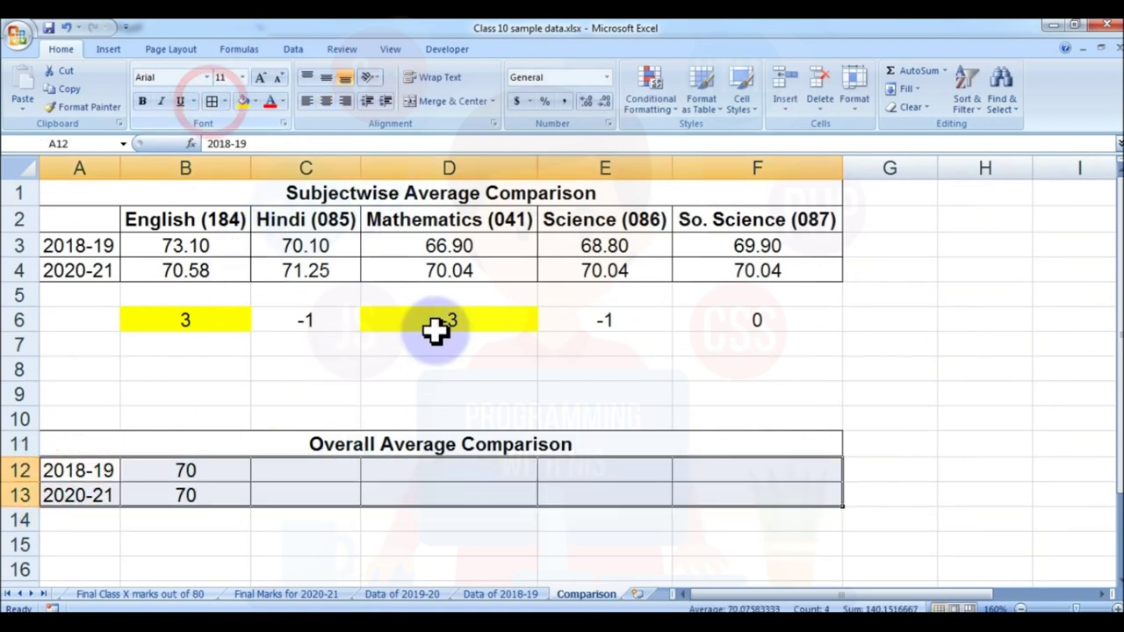
pyautogui.click(412, 475)
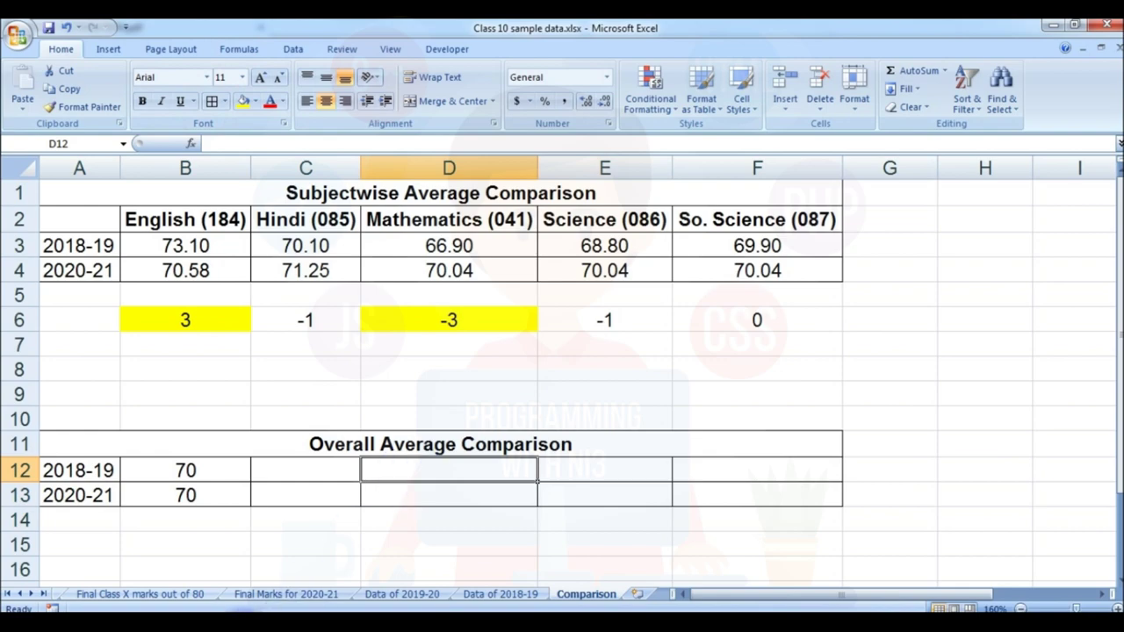
# Switch to the policy notification PDF and review the rule on overall average marks in the 5 main subjects on page 16.
pyautogui.click(264, 623)
pyautogui.scroll(-4, 614, 338)
pyautogui.scroll(2, 648, 342)
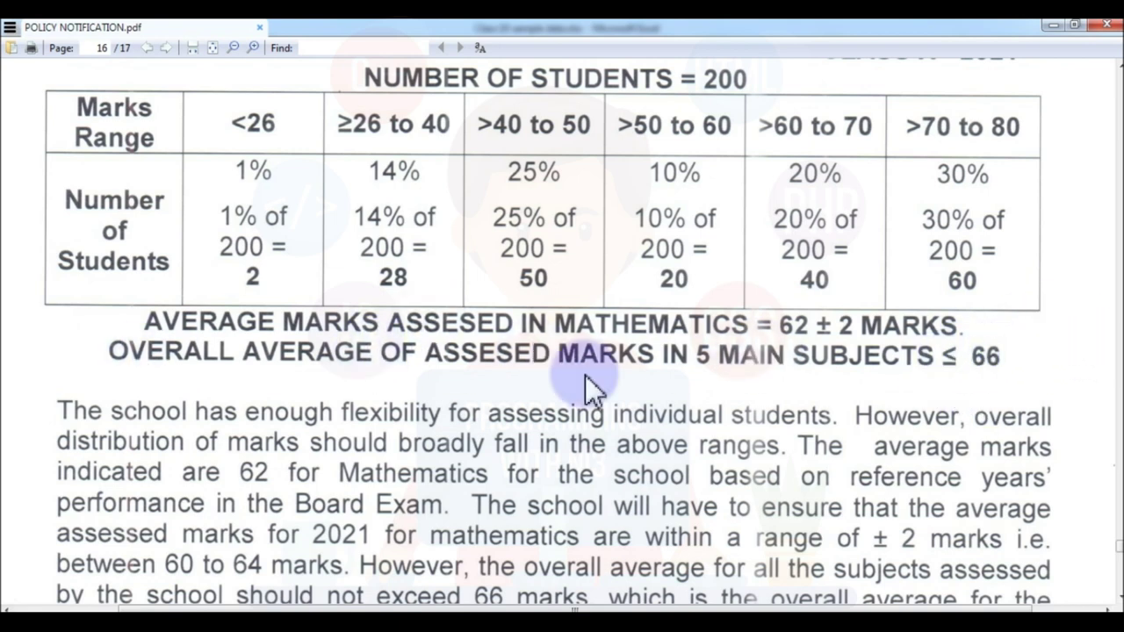
# Return to the Excel workbook and compare the overall averages in B12 and B13, and check the highlighted subject differences in B6 and D6.
pyautogui.hotkey('alt', 'Tab')
pyautogui.moveTo(196, 472); pyautogui.dragTo(186, 500)
pyautogui.click(220, 465)
pyautogui.click(198, 494)
pyautogui.press('Up')
pyautogui.click(201, 519)
pyautogui.click(205, 492)
pyautogui.click(204, 468)
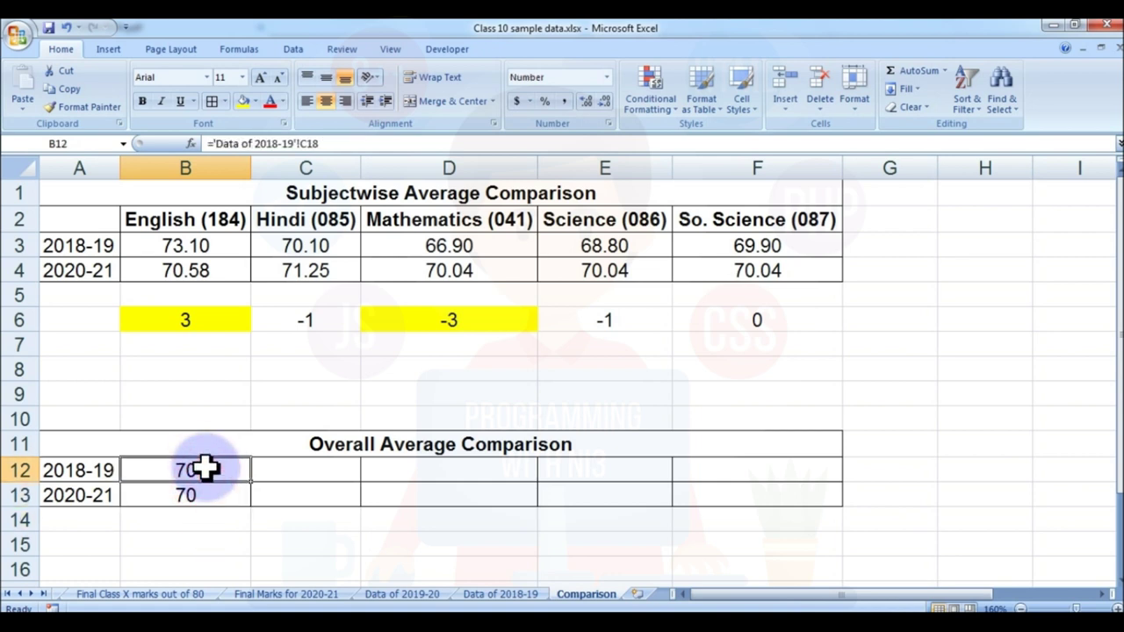
pyautogui.click(219, 497)
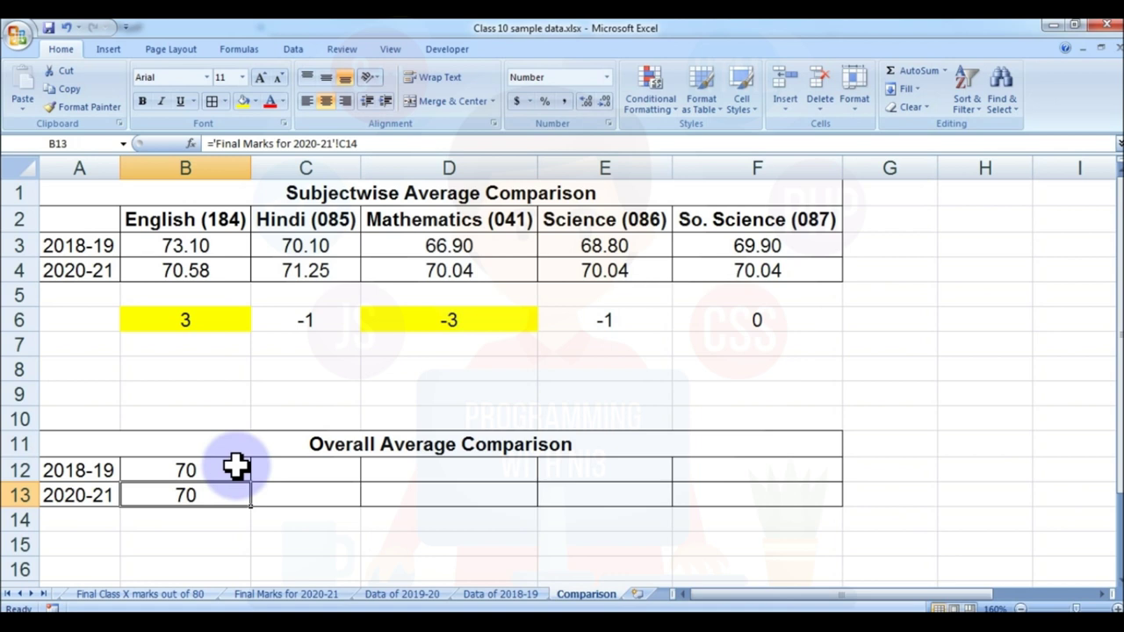
pyautogui.click(235, 467)
pyautogui.click(203, 509)
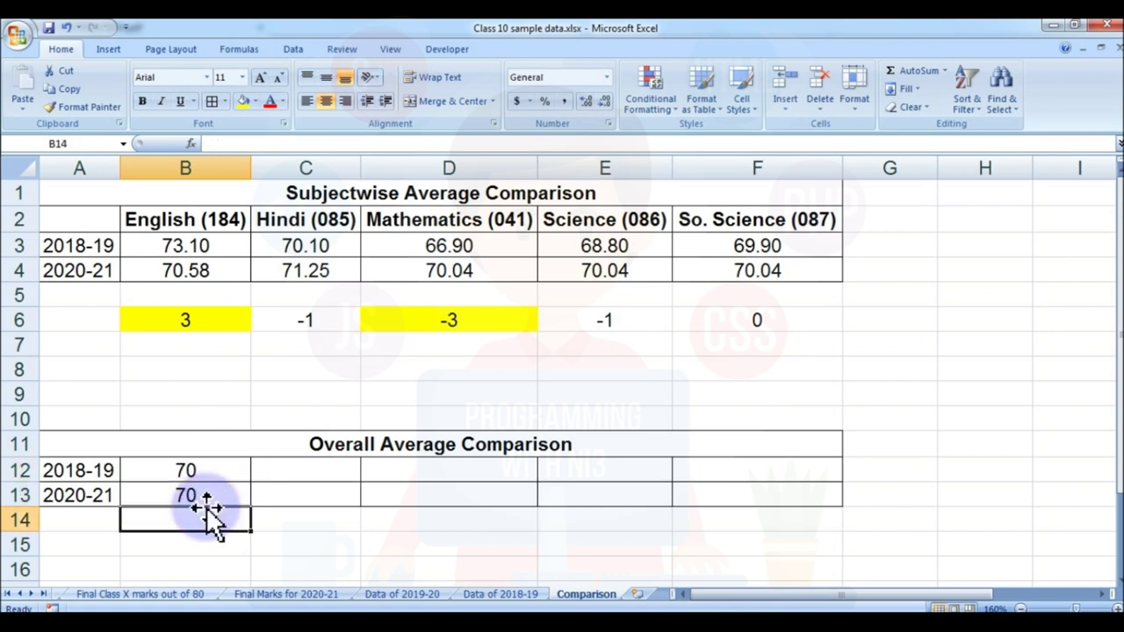
pyautogui.click(215, 495)
pyautogui.moveTo(65, 466); pyautogui.dragTo(236, 493)
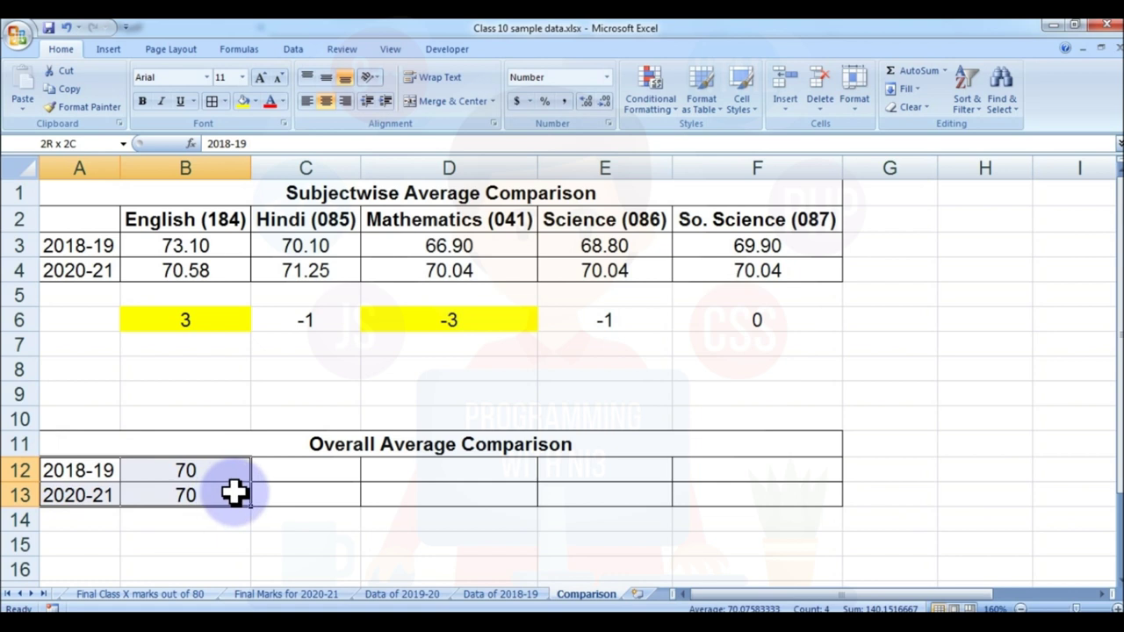
pyautogui.click(352, 488)
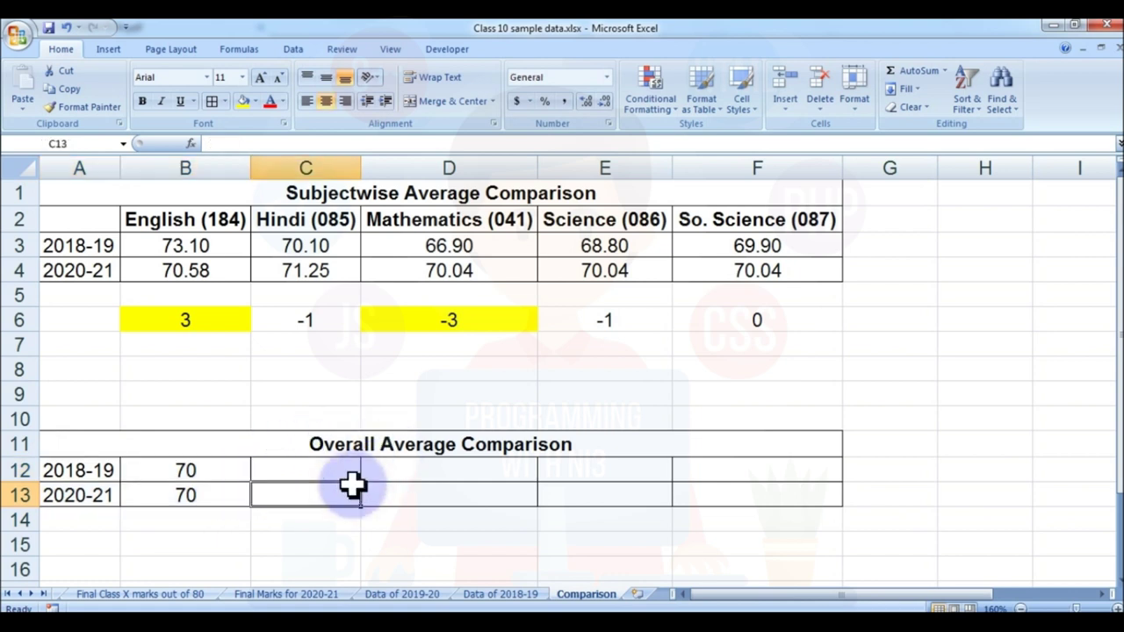
pyautogui.click(188, 321)
pyautogui.click(439, 308)
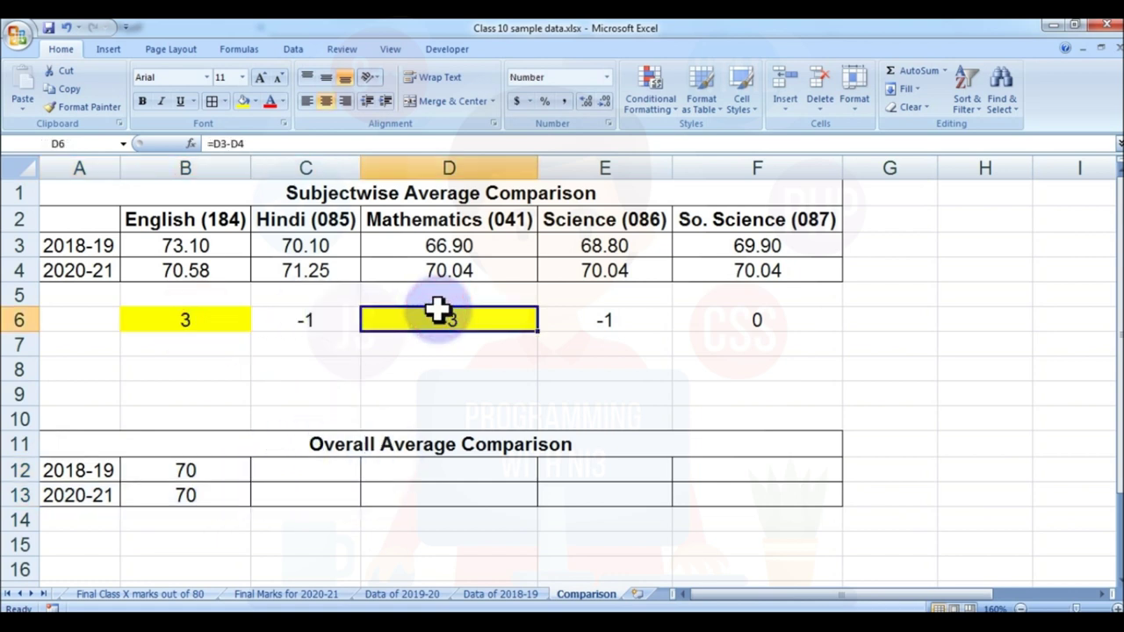
# Review the average comparison tables, and examine the mathematics marks-range distribution in POLICY NOTIFICATION.pdf.
pyautogui.click(181, 313)
pyautogui.click(165, 494)
pyautogui.moveTo(45, 494); pyautogui.dragTo(227, 498)
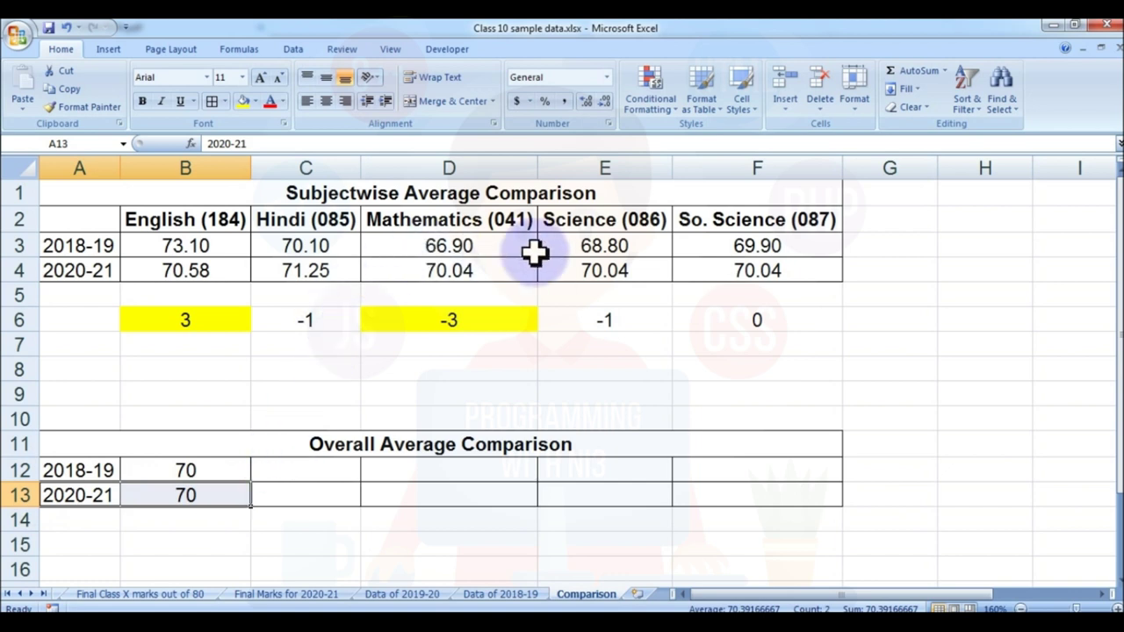
pyautogui.moveTo(155, 196); pyautogui.dragTo(720, 492)
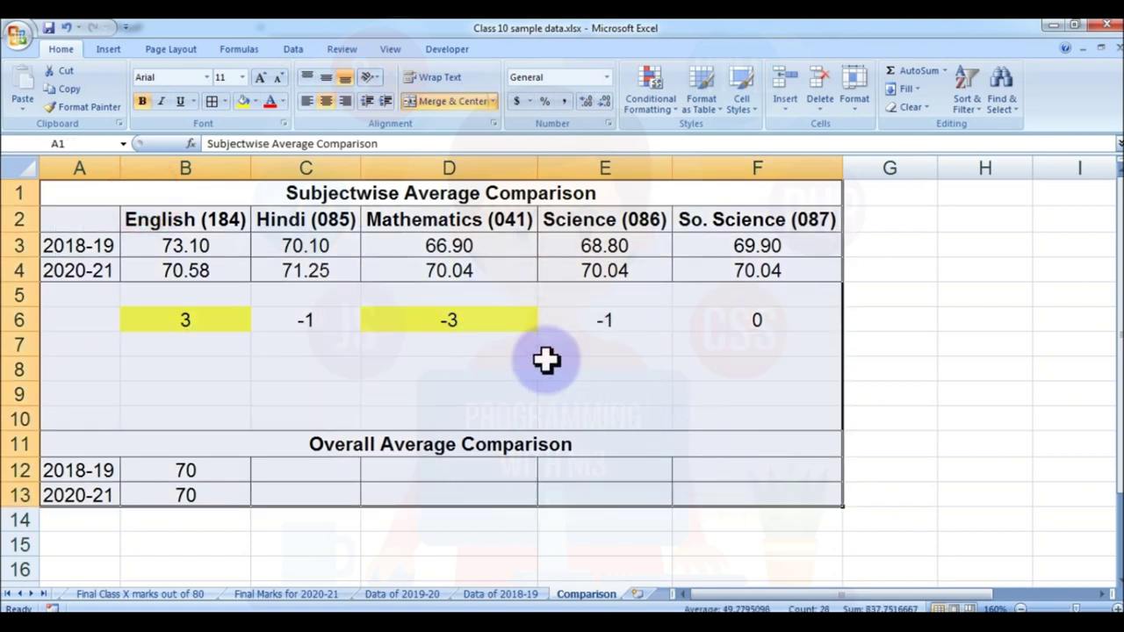
pyautogui.hotkey('alt', 'Tab')
pyautogui.scroll(-3, 540, 425)
pyautogui.scroll(3, 541, 425)
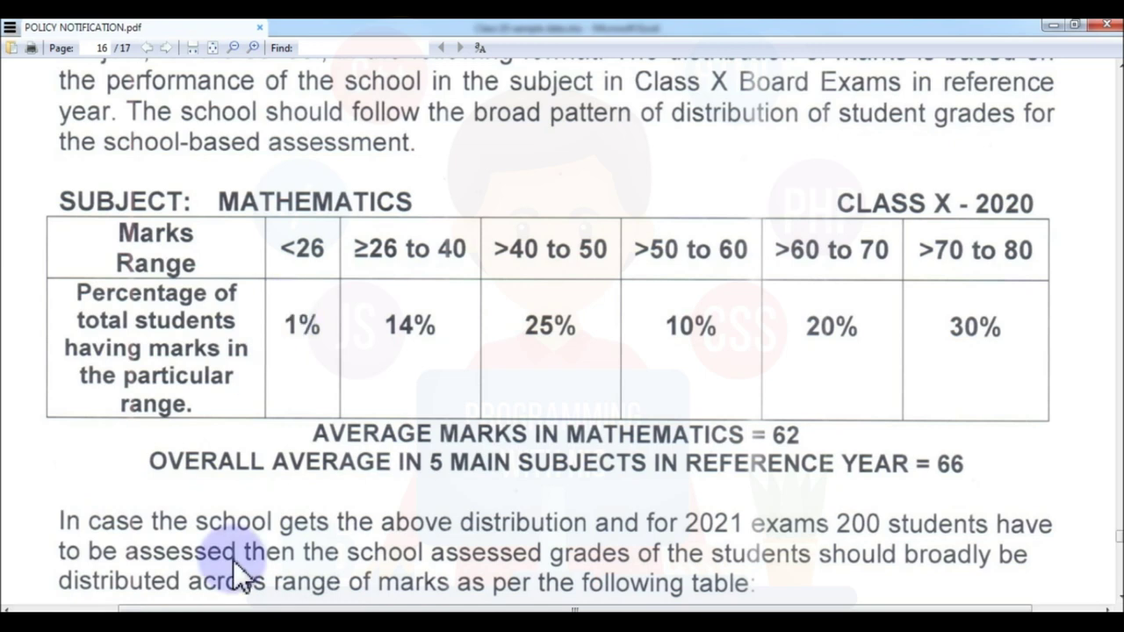
# Return to the Class 10 sample data workbook and add a new sheet named "tabulation of marks".
pyautogui.moveTo(180, 608)
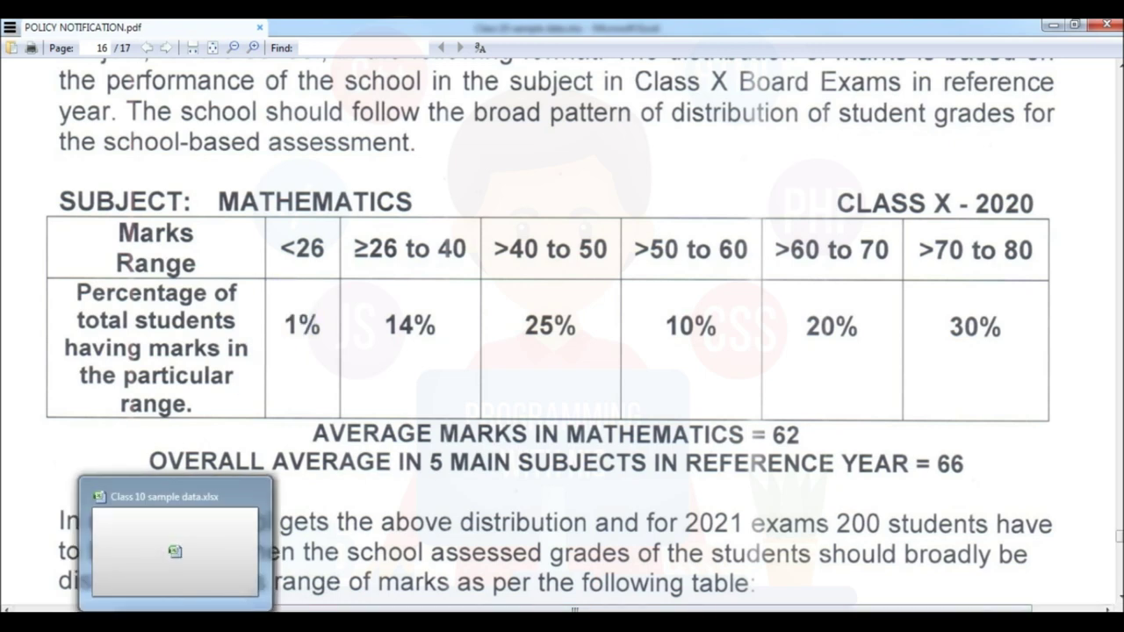
pyautogui.click(175, 549)
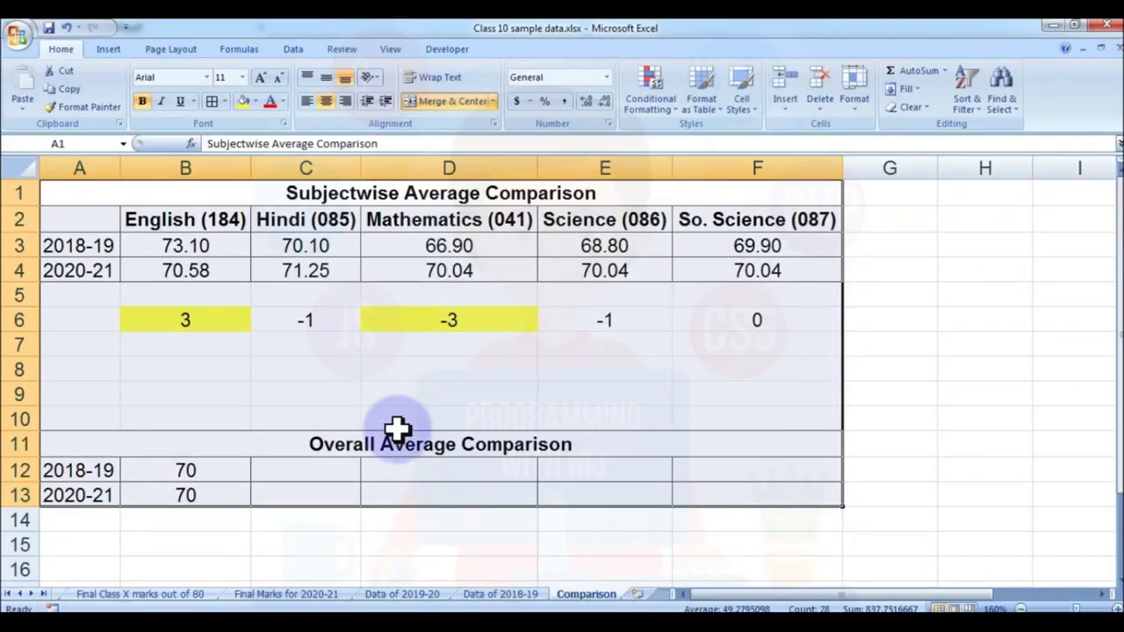
pyautogui.click(638, 594)
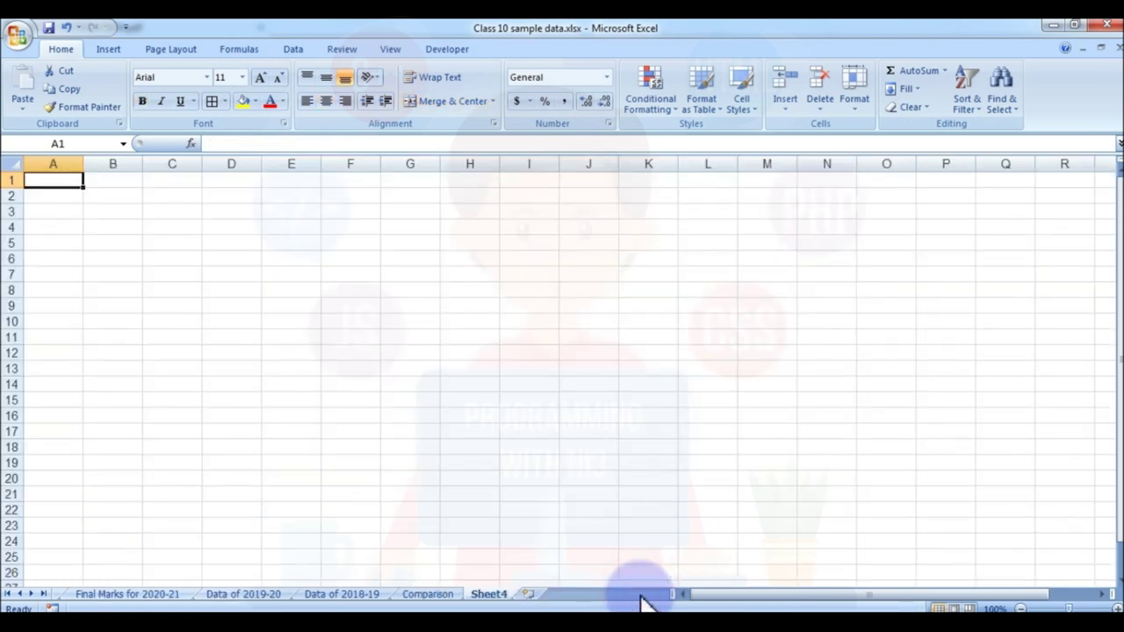
pyautogui.rightClick(473, 597)
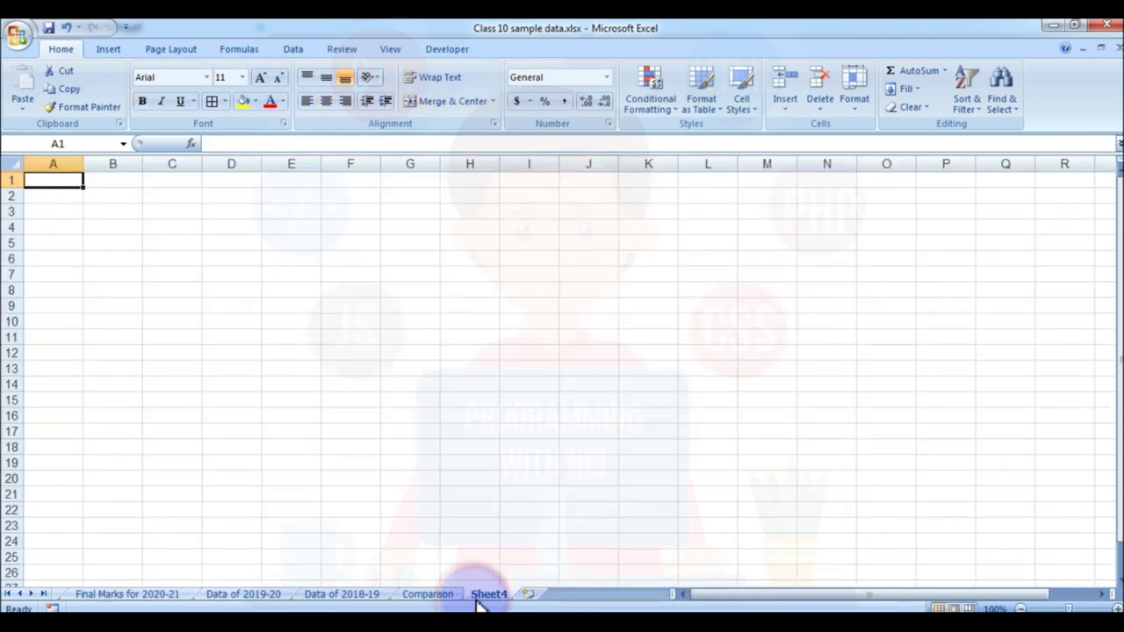
pyautogui.doubleClick(477, 600)
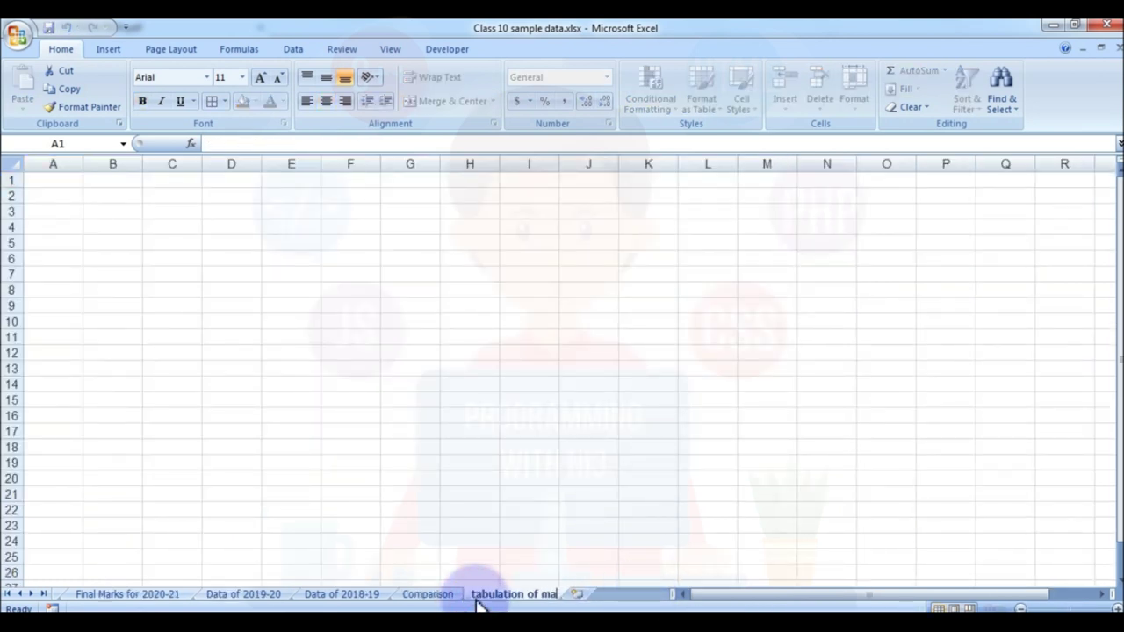
pyautogui.click(351, 447)
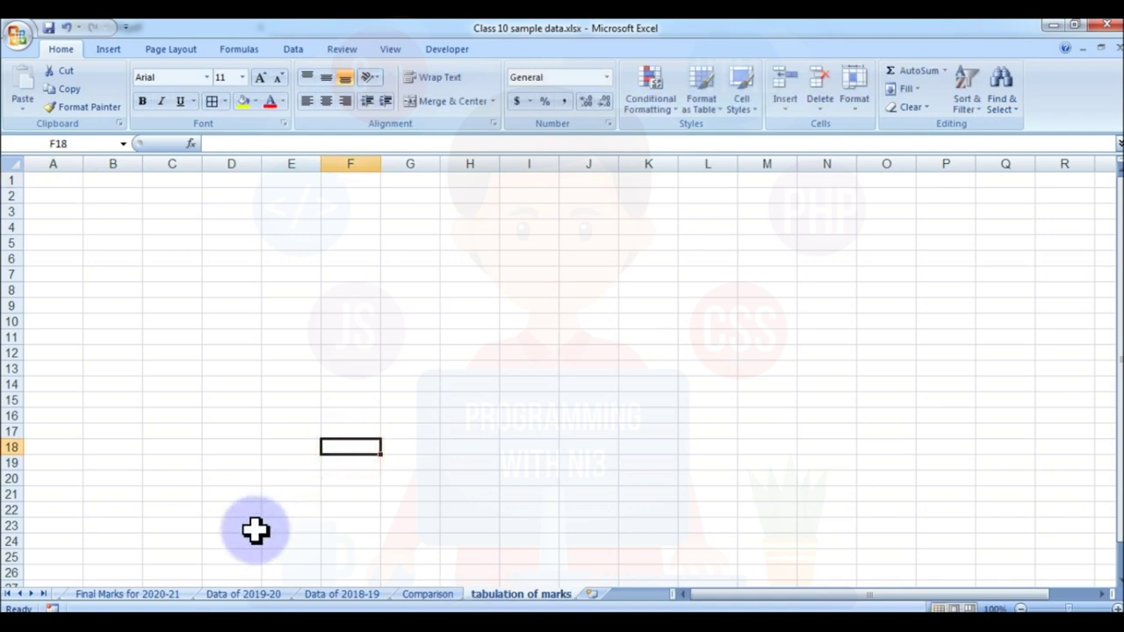
# Paste the copied Marks Range table with its ranges and percentages at A2 and fit column A to its text.
pyautogui.press('super')
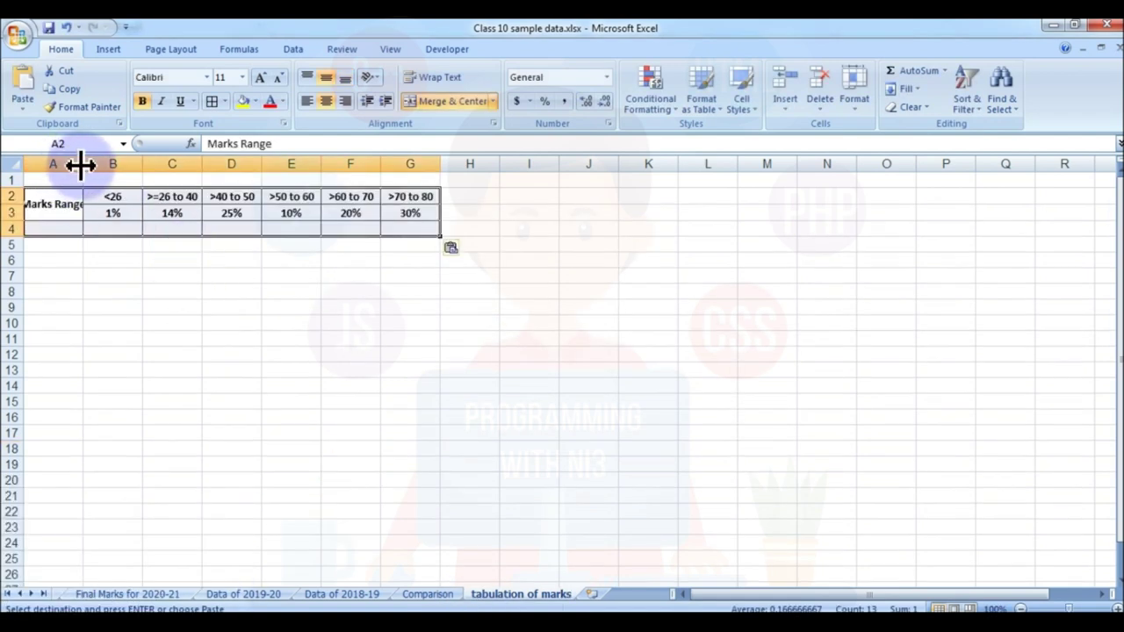
pyautogui.doubleClick(80, 163)
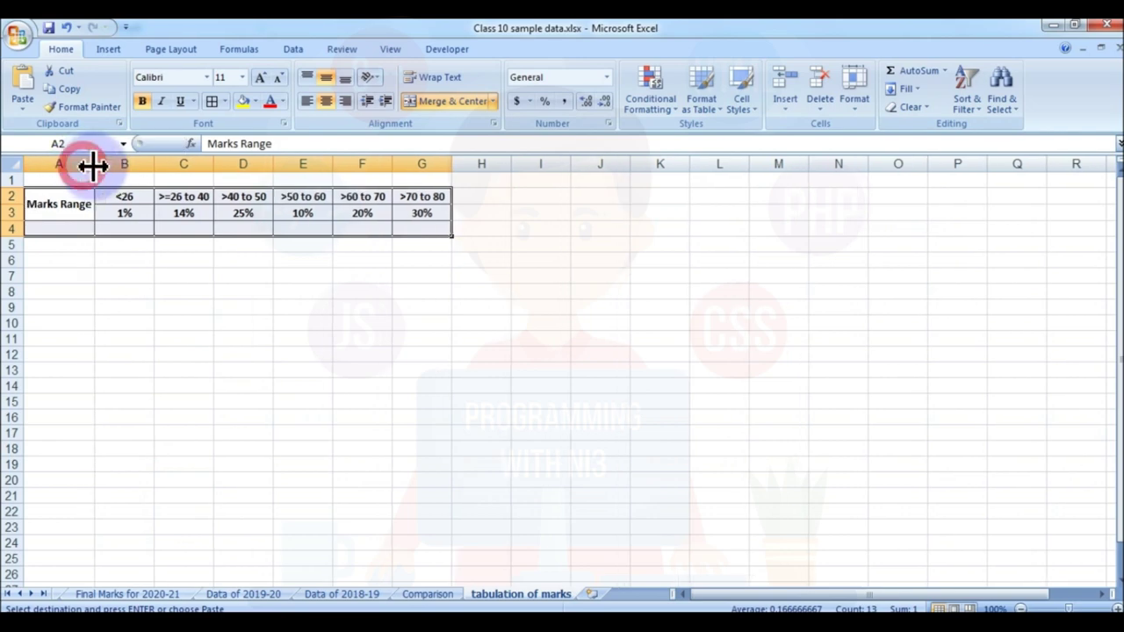
pyautogui.click(237, 284)
pyautogui.scroll(5, 259, 295)
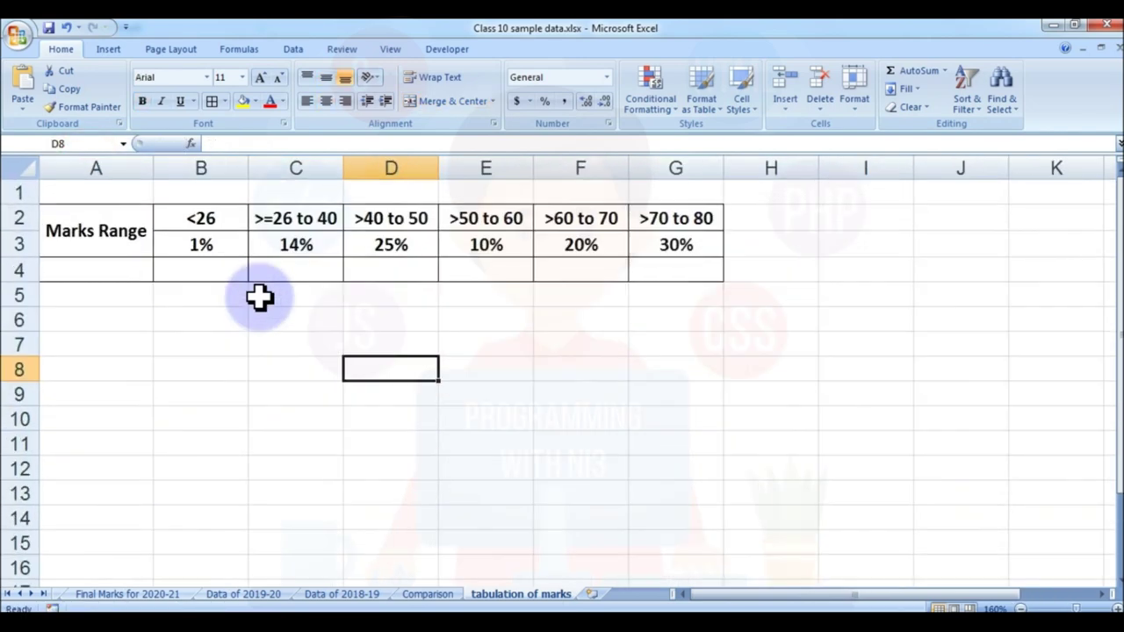
pyautogui.click(497, 301)
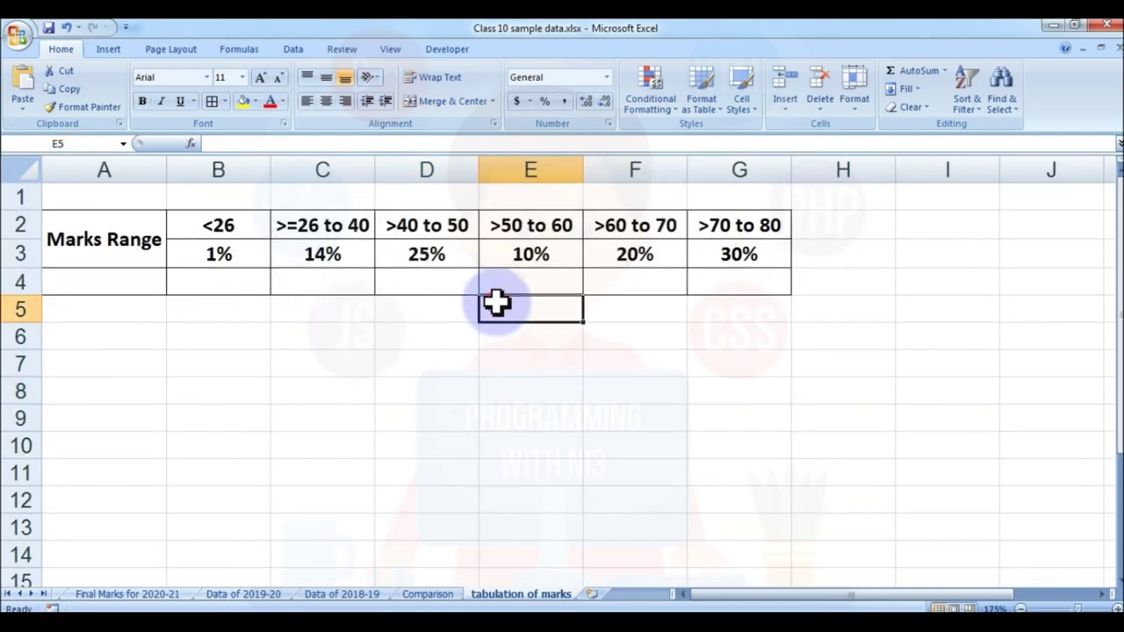
pyautogui.click(737, 337)
pyautogui.hotkey('alt', 'Tab')
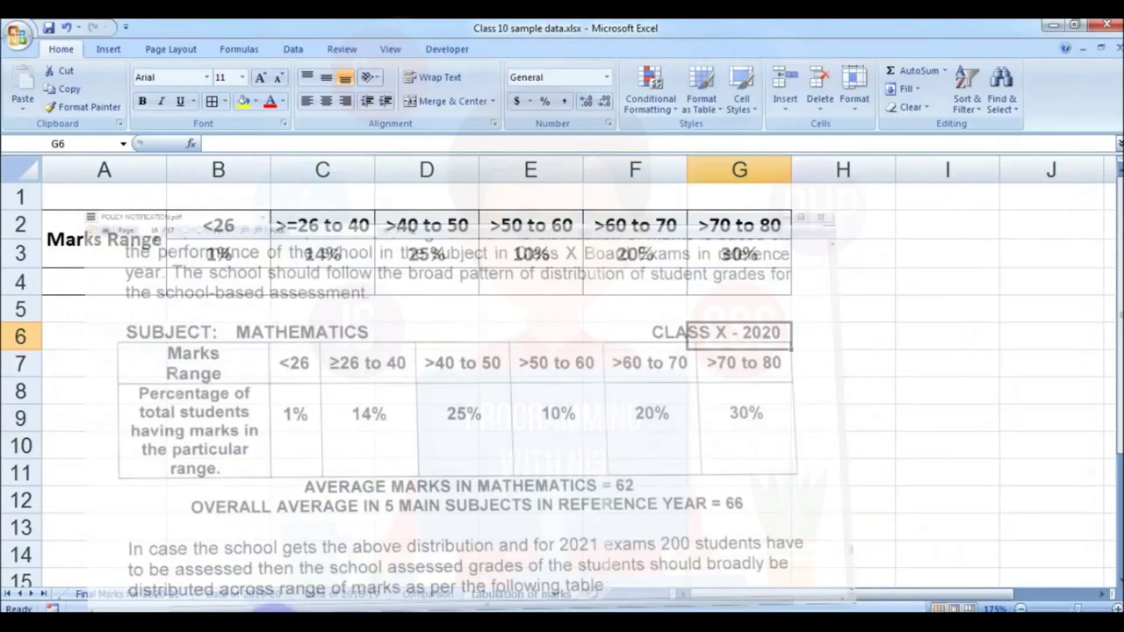
# Enter the year labels 2018-19 in A4 and 2020-21 in A5.
pyautogui.click(127, 281)
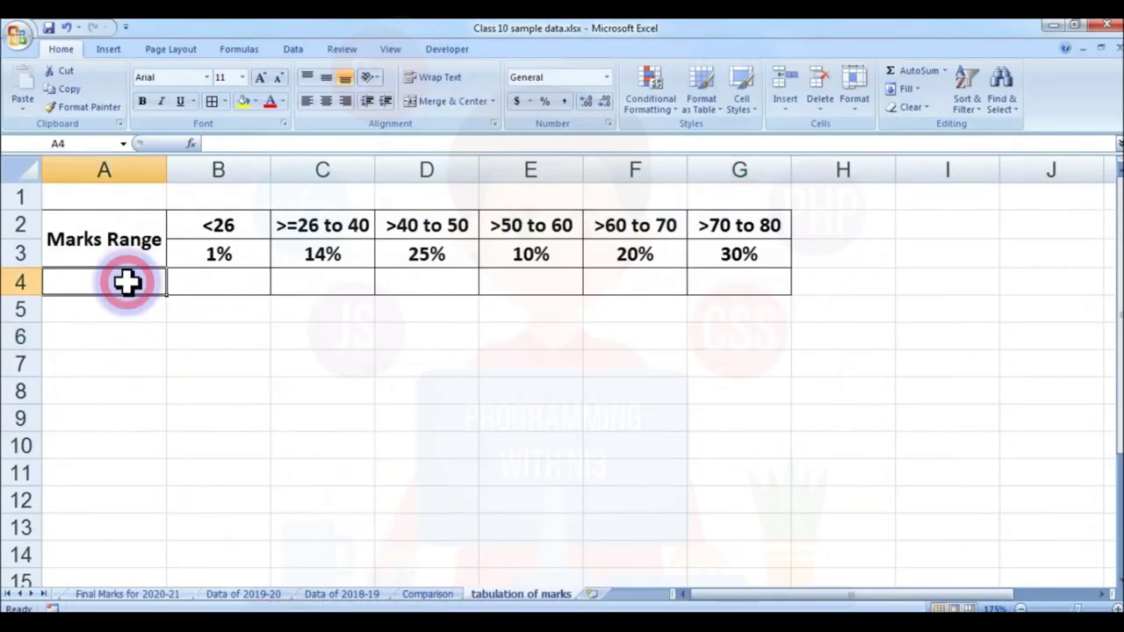
pyautogui.write('2018-19')
pyautogui.press('Return')
pyautogui.write('2')
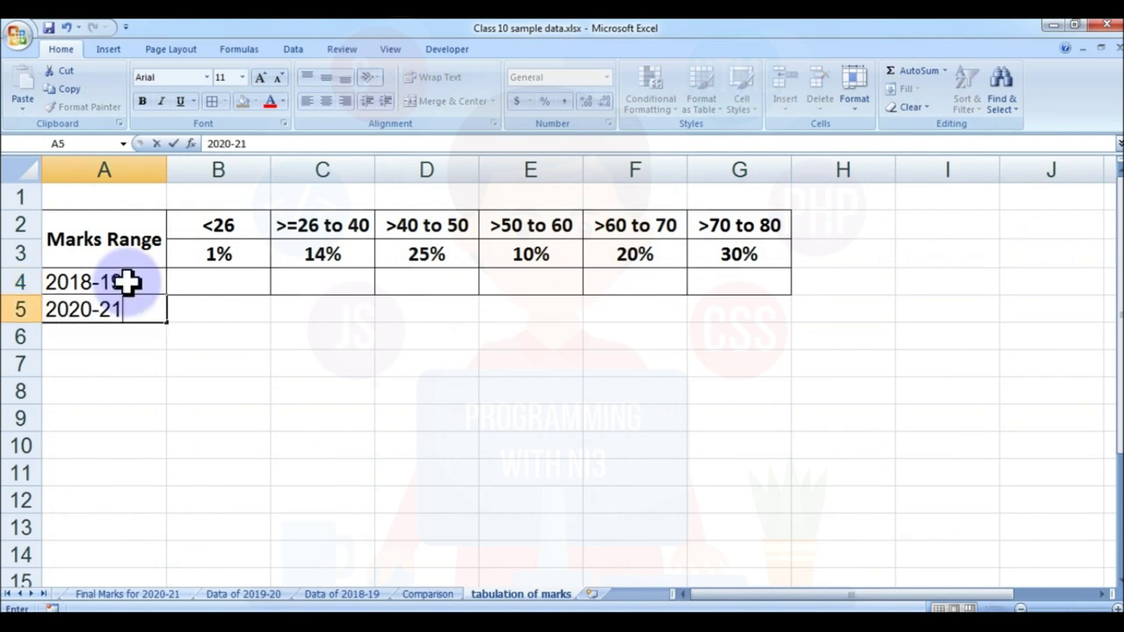
pyautogui.write('020-21')
pyautogui.press('Return')
pyautogui.press('Up')
# Apply all borders to the 2020-21 row across A5:G5.
pyautogui.moveTo(118, 307); pyautogui.dragTo(772, 306)
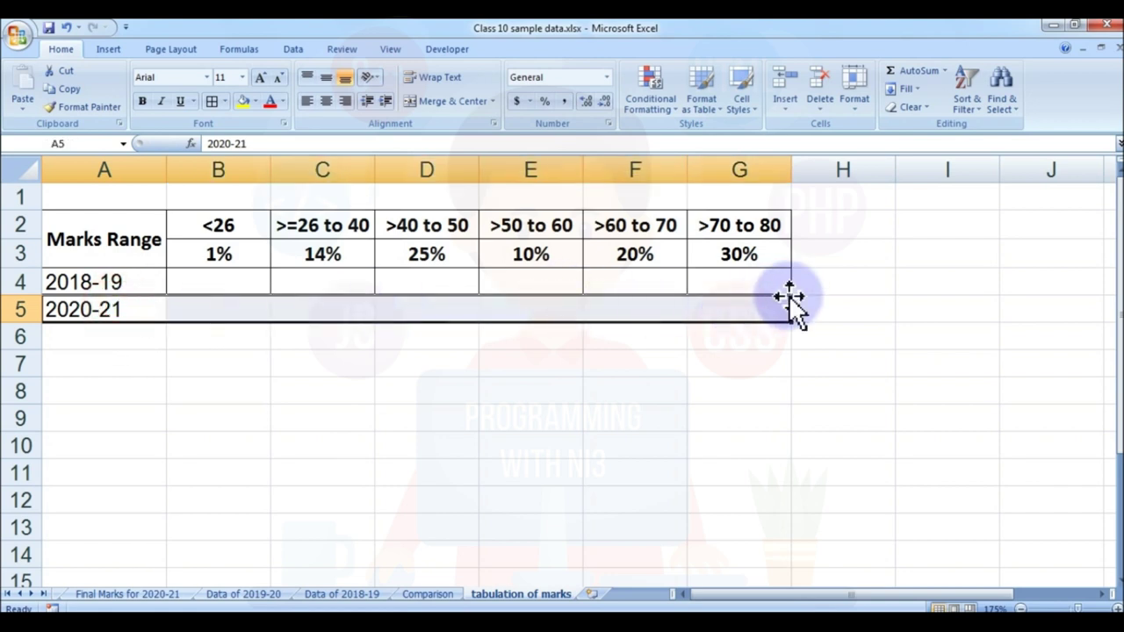
pyautogui.click(217, 104)
pyautogui.click(209, 326)
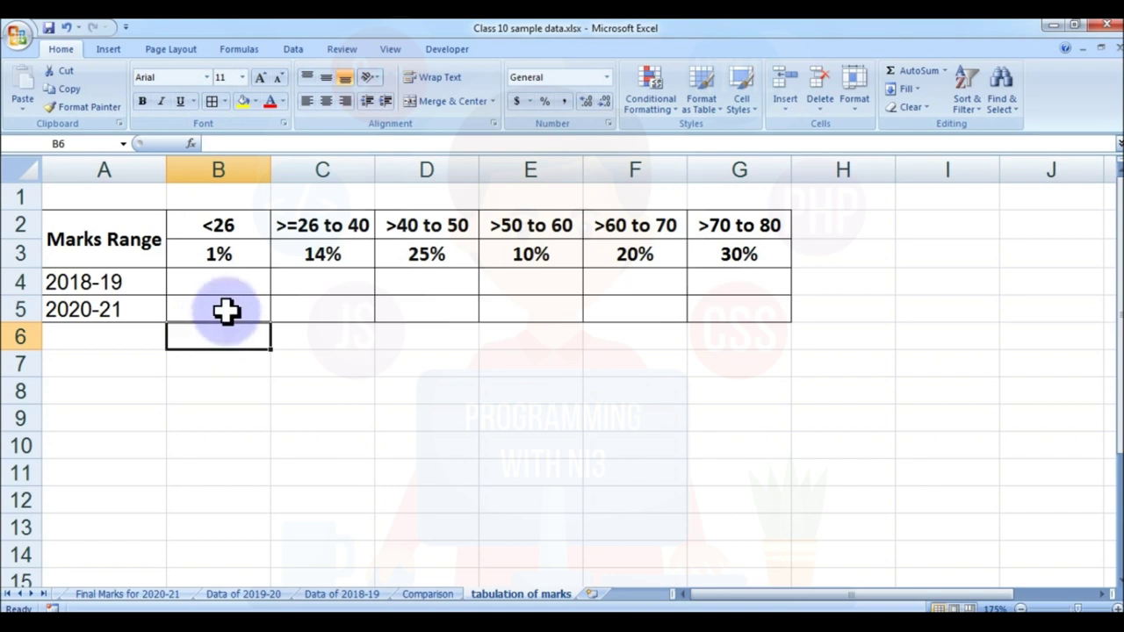
# Insert six blank rows between the 2018-19 and 2020-21 rows.
pyautogui.click(20, 307)
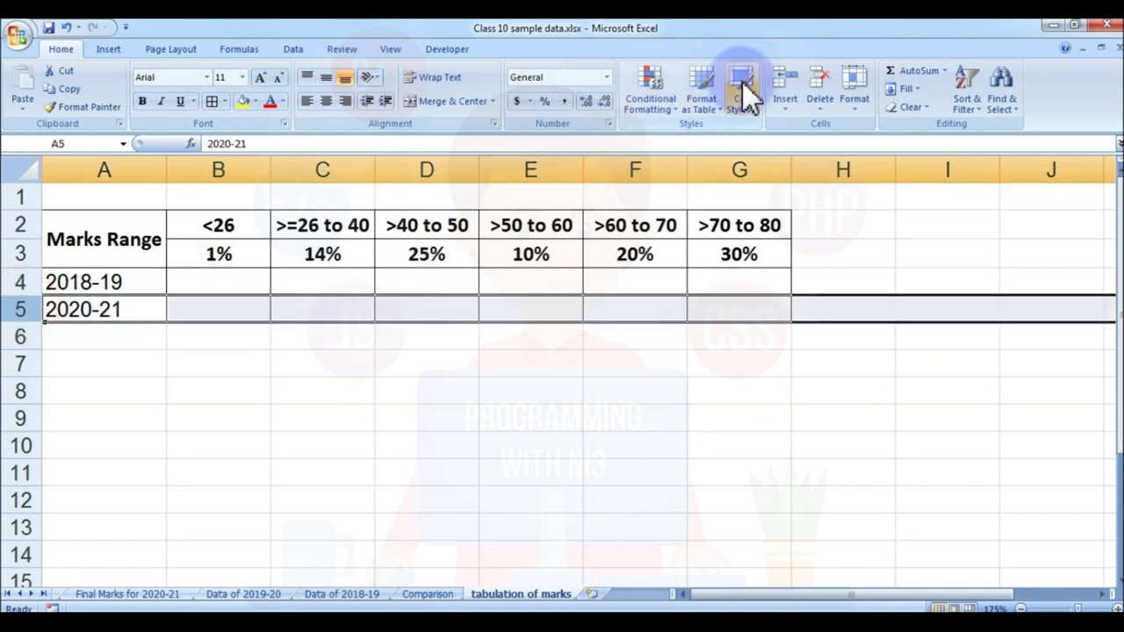
pyautogui.click(784, 72)
pyautogui.click(784, 73)
pyautogui.click(784, 73)
pyautogui.click(784, 73)
pyautogui.click(784, 73)
pyautogui.click(784, 73)
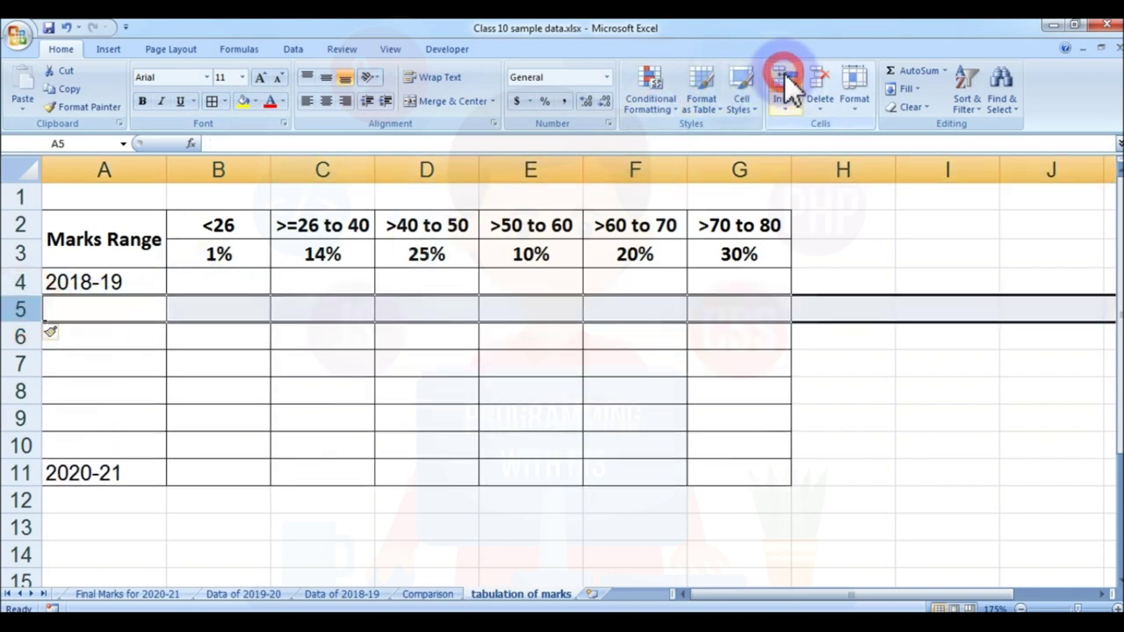
pyautogui.click(127, 448)
pyautogui.moveTo(20, 282); pyautogui.dragTo(11, 314)
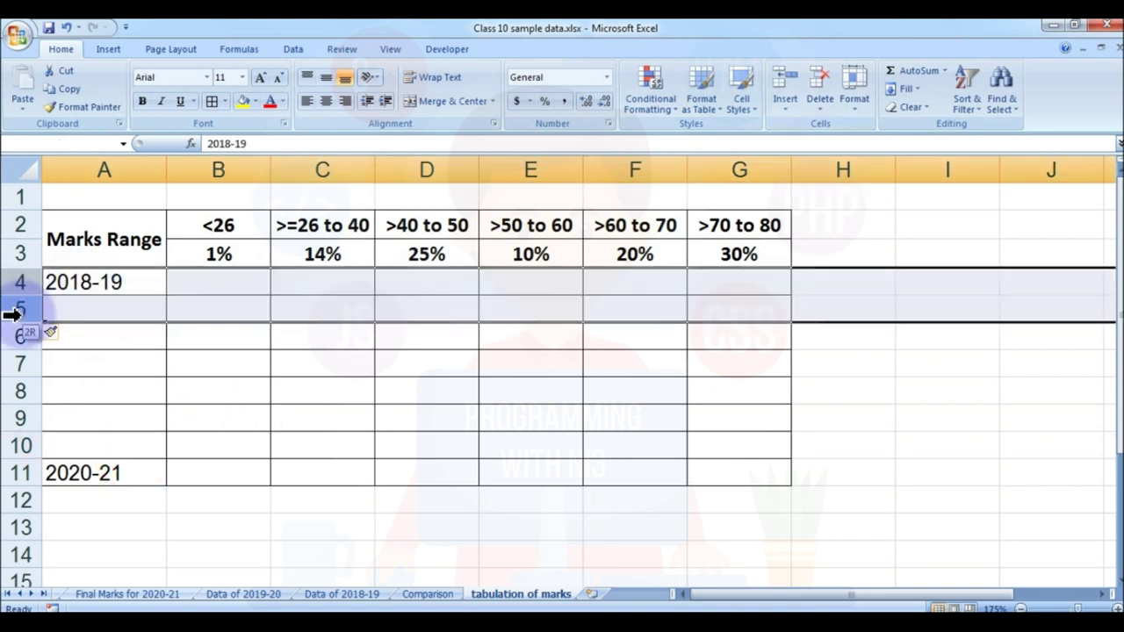
# Insert a new column between the year labels and the <26 column, and place English in B4.
pyautogui.click(213, 282)
pyautogui.write('English')
pyautogui.rightClick(215, 169)
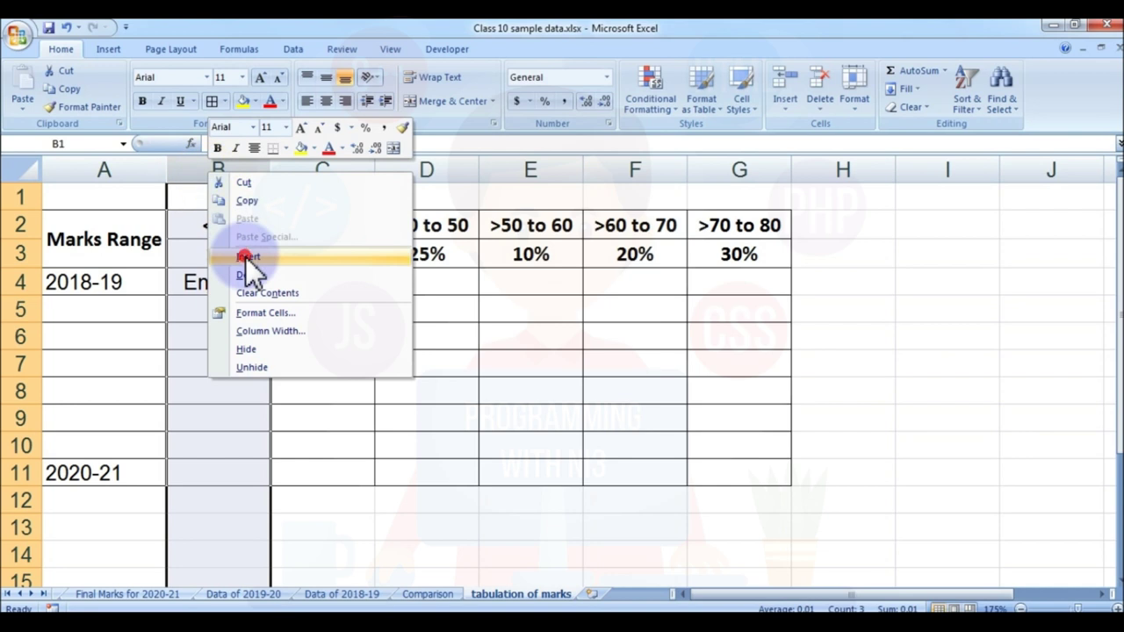
pyautogui.click(246, 255)
pyautogui.click(436, 325)
pyautogui.click(330, 277)
pyautogui.click(205, 281)
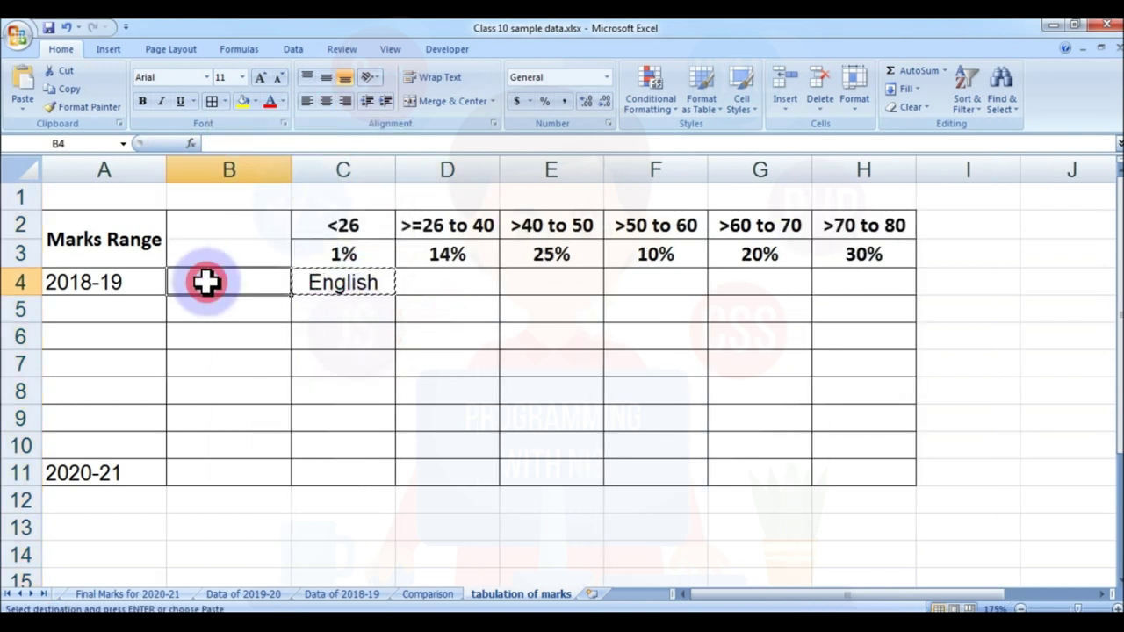
pyautogui.write('English')
# Enter the heading Subject in the merged header cell B2 of the new column.
pyautogui.click(223, 221)
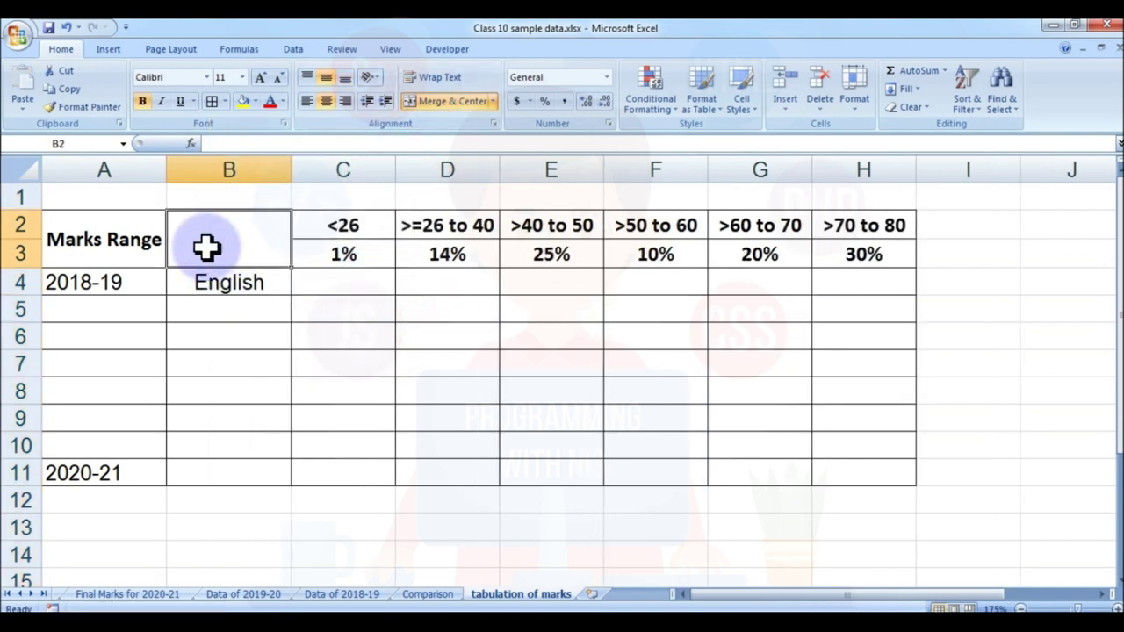
pyautogui.write('Subject')
pyautogui.press('Return')
# List the remaining subjects Hindi, Mathematics, Science and So. Science in B5:B8 below English.
pyautogui.click(226, 317)
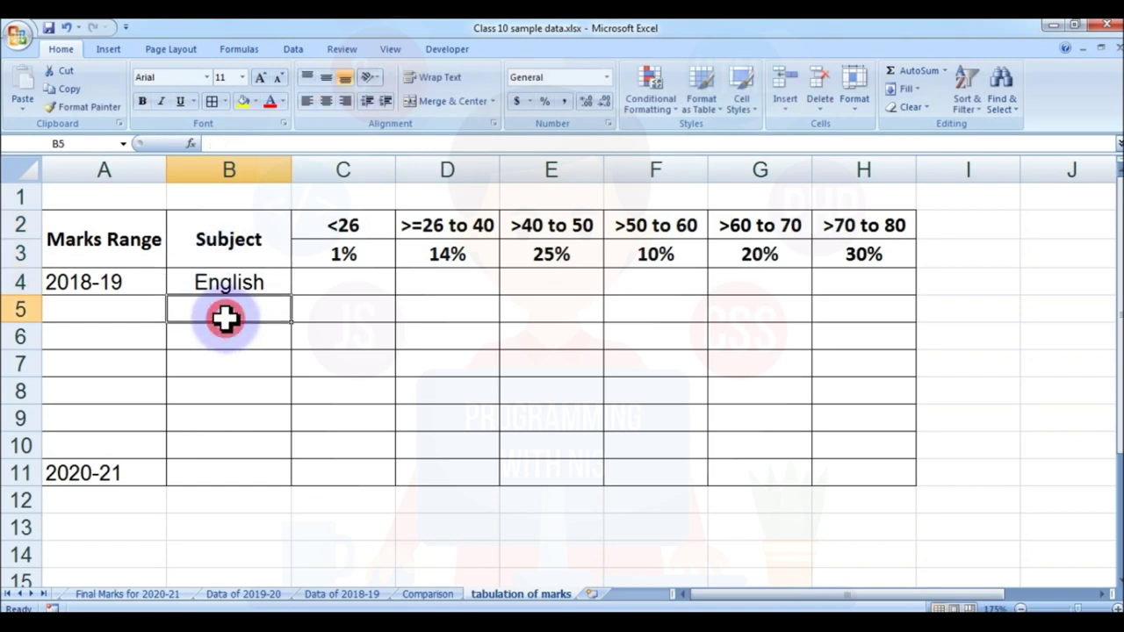
pyautogui.write('Hindi')
pyautogui.press('Return')
pyautogui.write('Mathematics')
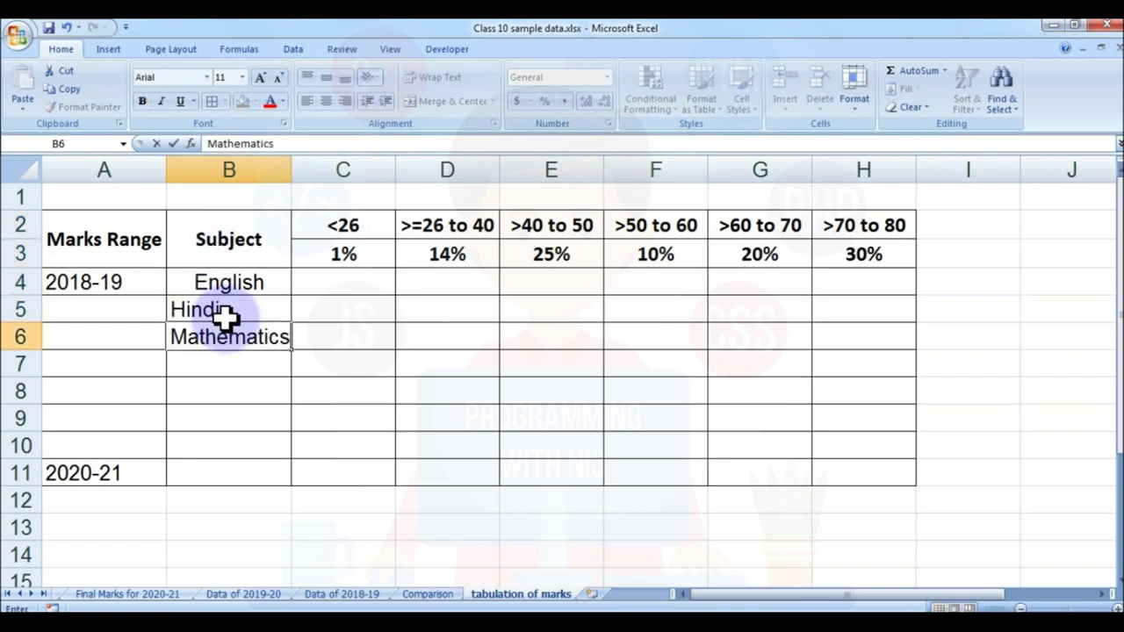
pyautogui.press('Return')
pyautogui.write('Science')
pyautogui.press('Return')
pyautogui.write('Socia')
pyautogui.press('BackSpace')
pyautogui.press('BackSpace')
pyautogui.press('BackSpace')
pyautogui.write('. Science')
pyautogui.press('Return')
# Move the 2020-21 label from A11 to A9, directly below the 2018-19 block.
pyautogui.click(93, 494)
pyautogui.click(93, 465)
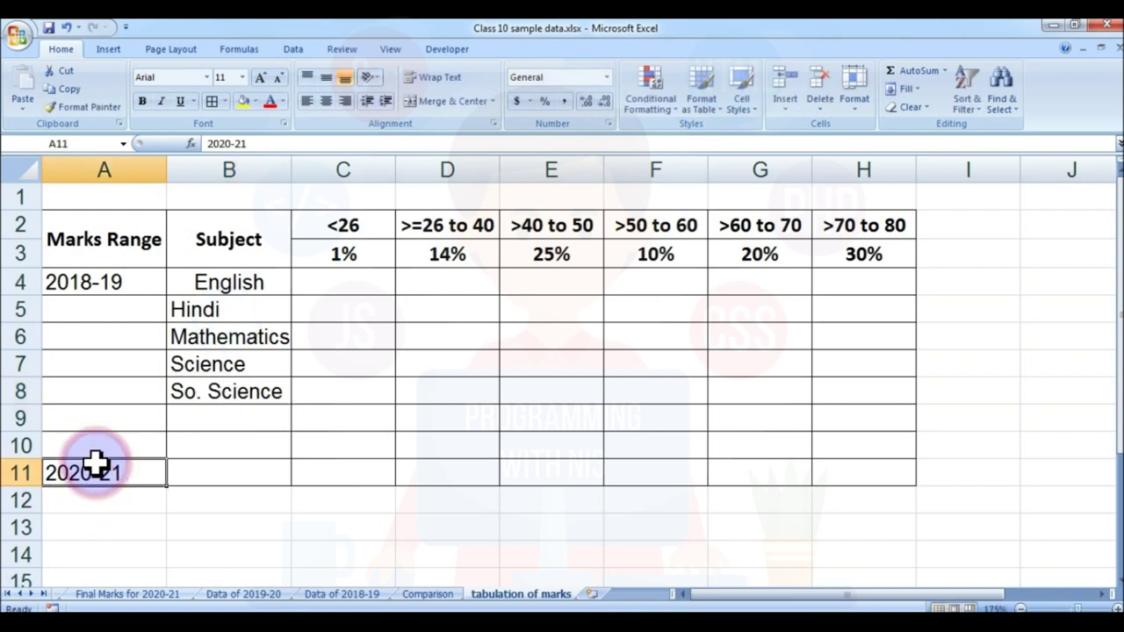
pyautogui.hotkey('ctrl', 'c')
pyautogui.click(86, 427)
pyautogui.hotkey('ctrl', 'v')
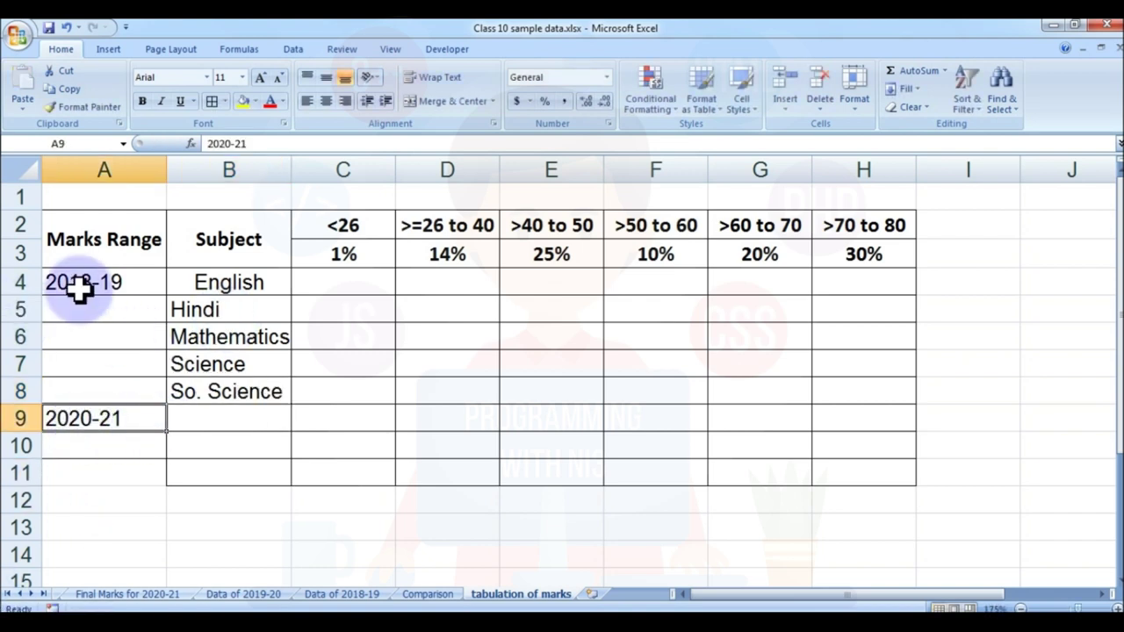
# Merge and center A4:A8 for the 2018-19 label and align it vertically to the middle.
pyautogui.moveTo(83, 285); pyautogui.dragTo(101, 392)
pyautogui.click(438, 101)
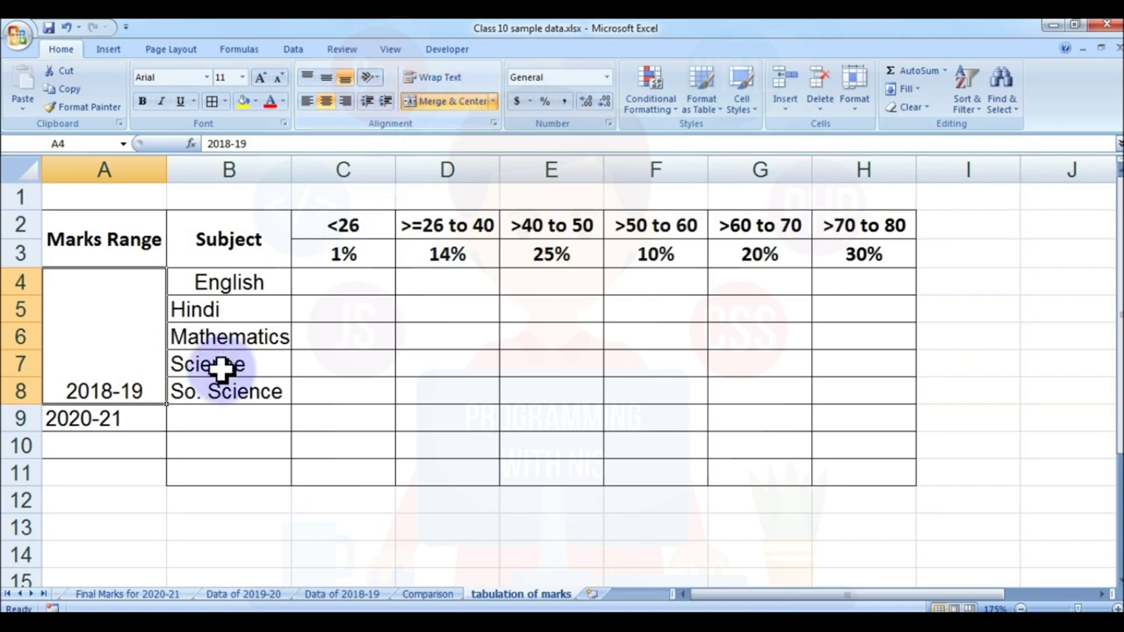
pyautogui.click(327, 82)
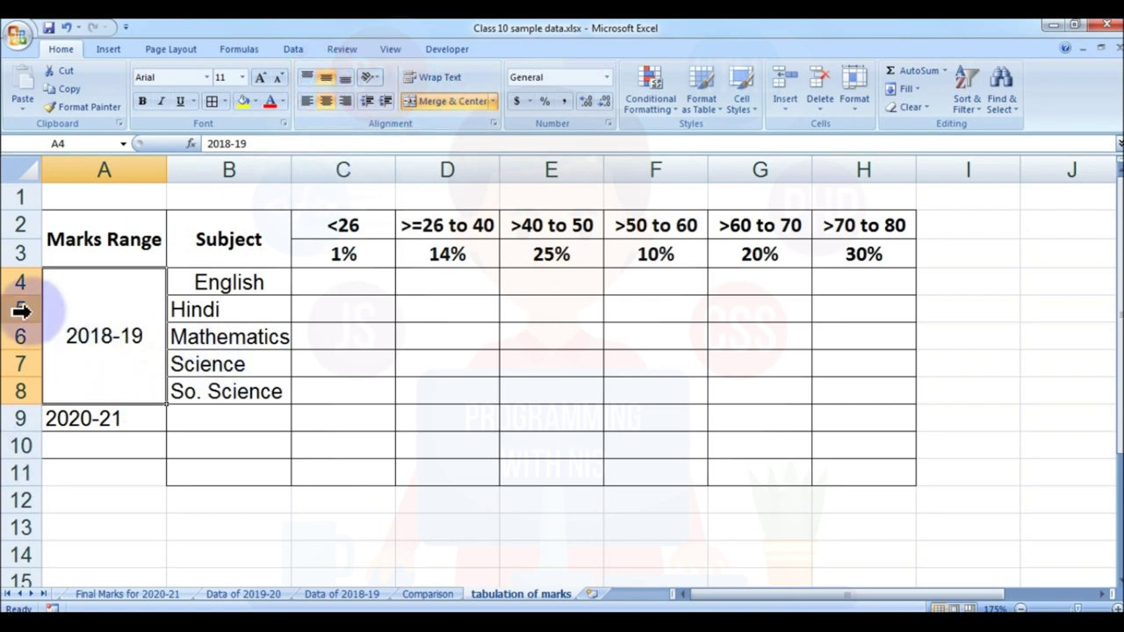
# Fill the whole 2018-19 block, A4:H8, with yellow.
pyautogui.moveTo(78, 284); pyautogui.dragTo(865, 388)
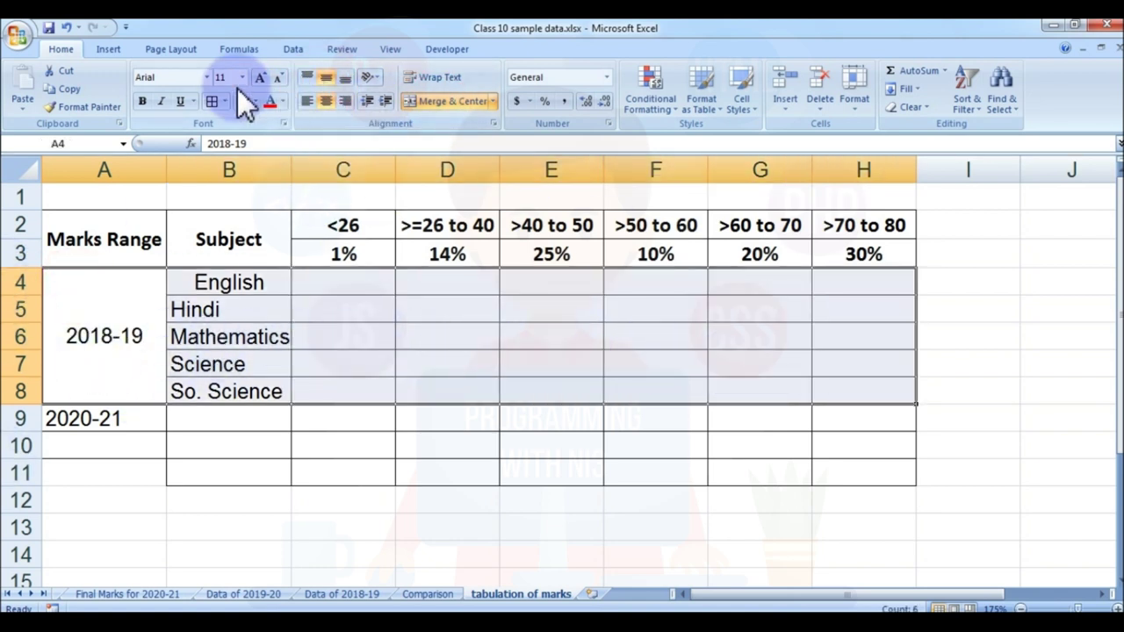
pyautogui.click(241, 103)
pyautogui.click(98, 419)
# Align the subject names in B4:B8 to the top and left of their cells.
pyautogui.scroll(-2, 163, 409)
pyautogui.scroll(2, 163, 406)
pyautogui.moveTo(230, 285); pyautogui.dragTo(230, 391)
pyautogui.click(307, 78)
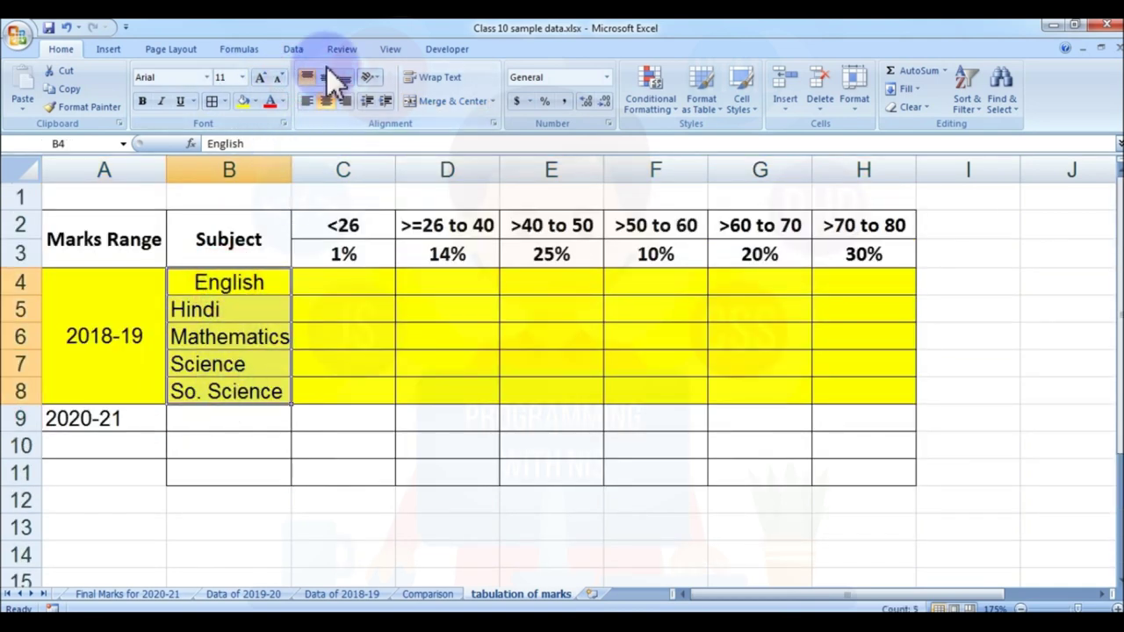
pyautogui.click(306, 101)
# Copy the five subject names from B4:B8 into B9:B13 for the 2020-21 block.
pyautogui.hotkey('ctrl', 'c')
pyautogui.click(220, 419)
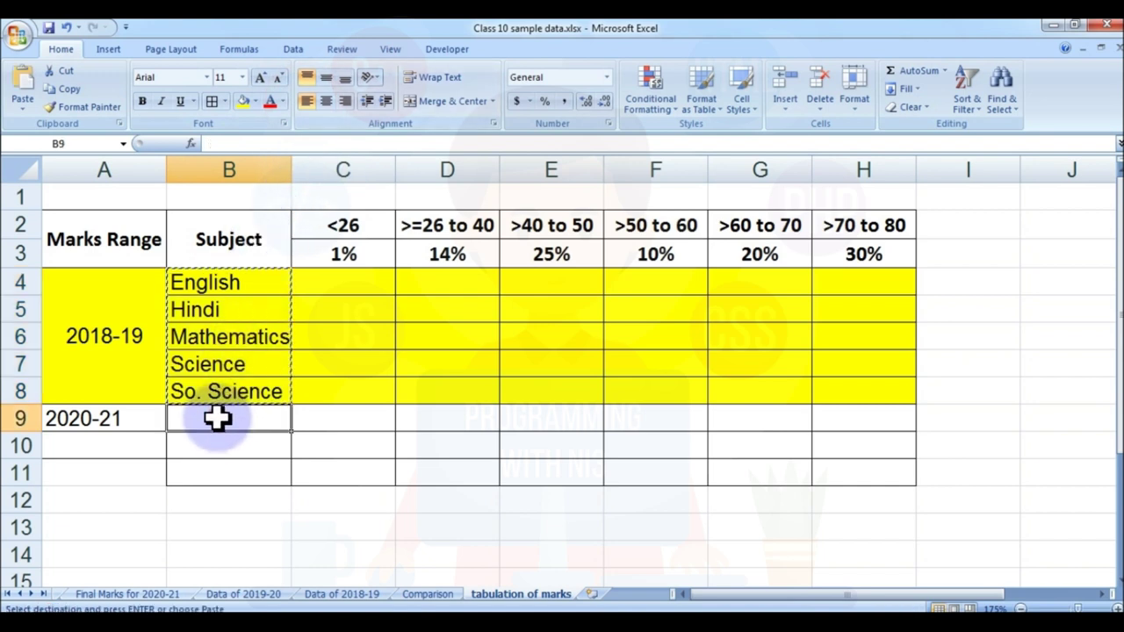
pyautogui.hotkey('ctrl', 'v')
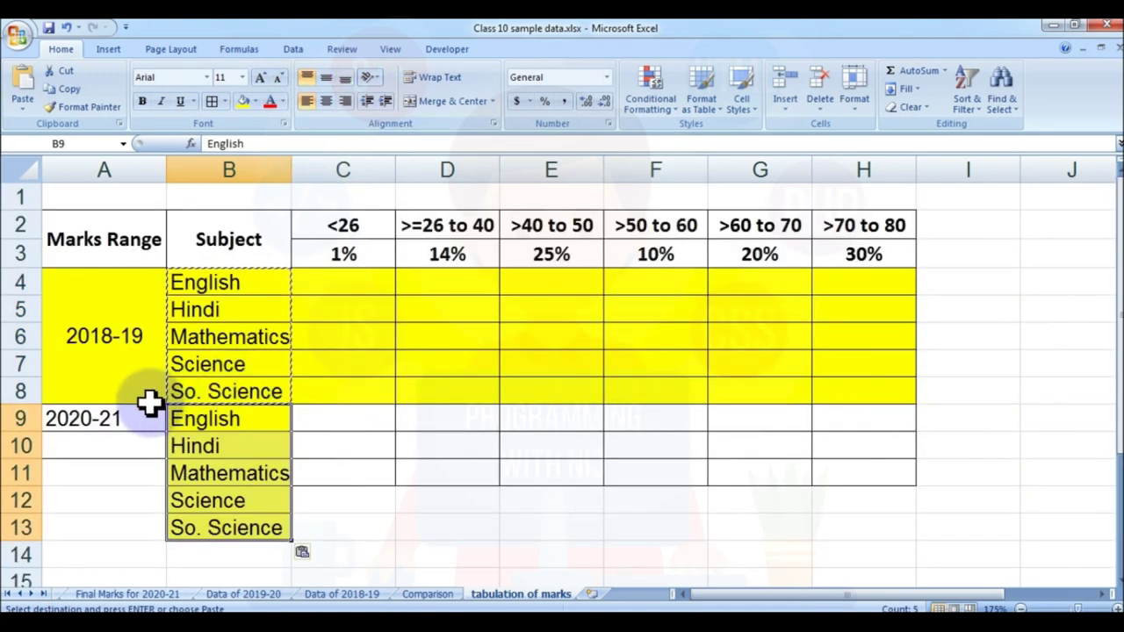
# Auto-fill the 2020-21 label from A9 down to A13.
pyautogui.click(158, 418)
pyautogui.moveTo(164, 436); pyautogui.dragTo(168, 540)
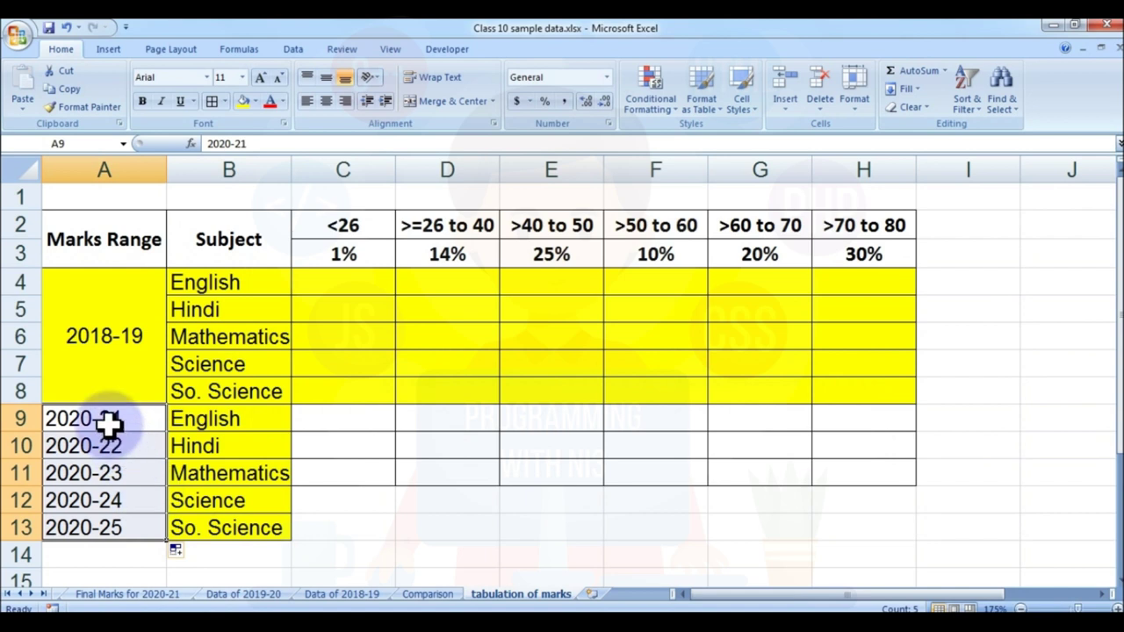
# Clear the labels in A10:A13 and merge A9:A13 into one 2020-21 cell, centred horizontally and vertically.
pyautogui.moveTo(108, 445); pyautogui.dragTo(121, 529)
pyautogui.press('Delete')
pyautogui.moveTo(105, 424); pyautogui.dragTo(118, 529)
pyautogui.click(435, 102)
pyautogui.click(326, 79)
# Add all borders to C9:H13 and fill the whole 2020-21 block, A9:H13, with grey.
pyautogui.moveTo(342, 419)
pyautogui.mouseDown()
pyautogui.moveTo(824, 490)
pyautogui.moveTo(850, 525)
pyautogui.mouseUp()
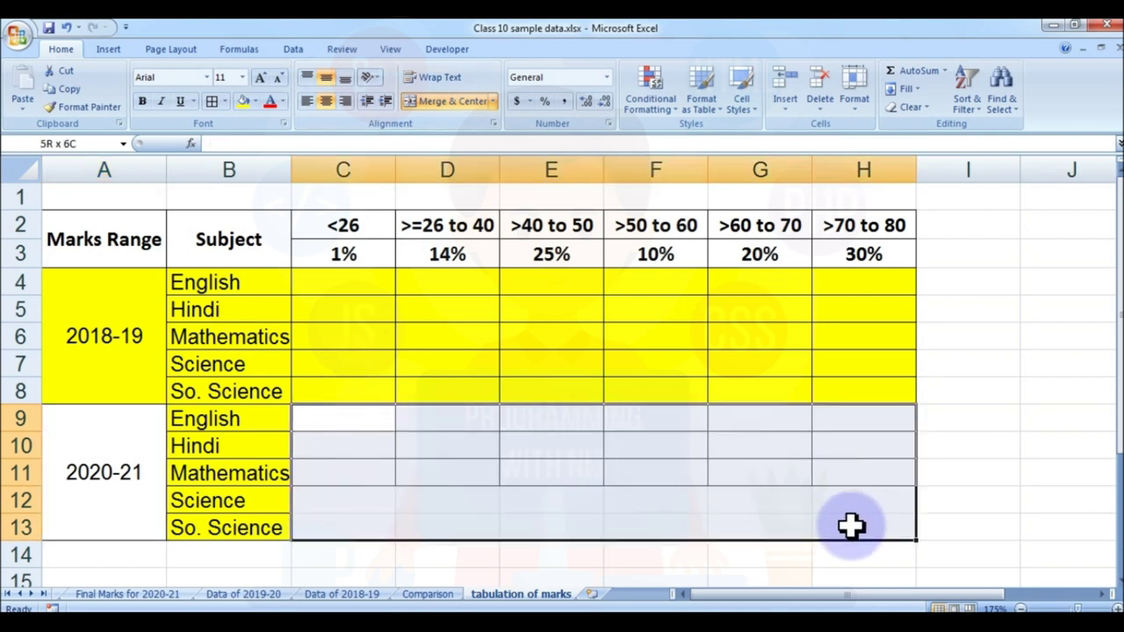
pyautogui.click(214, 102)
pyautogui.moveTo(75, 414); pyautogui.dragTo(878, 522)
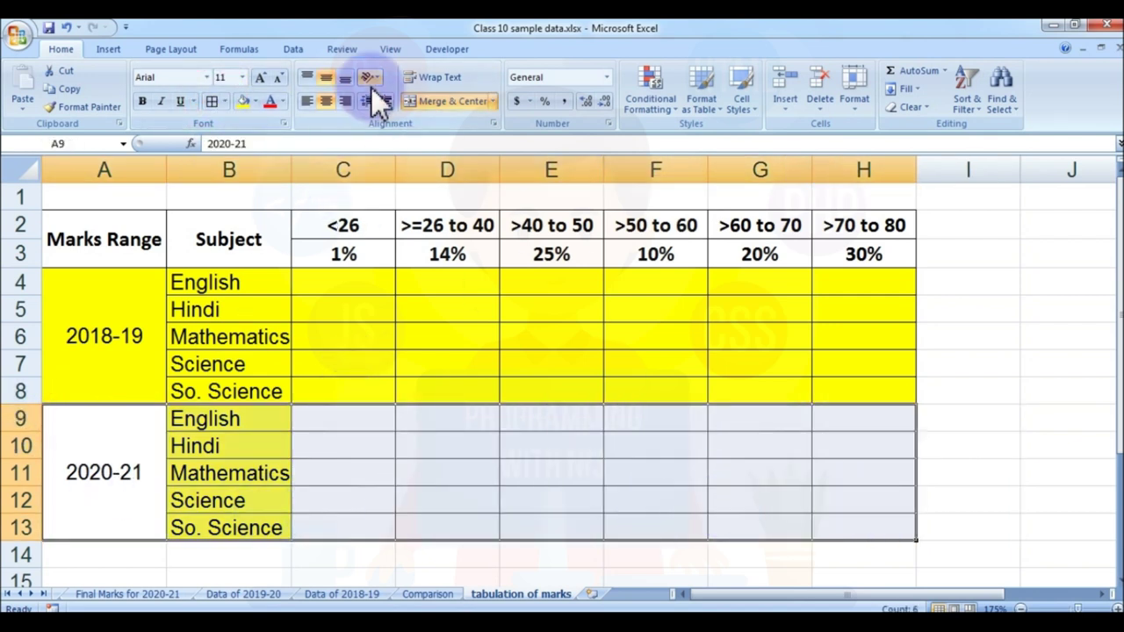
pyautogui.click(256, 101)
pyautogui.click(274, 231)
pyautogui.click(426, 389)
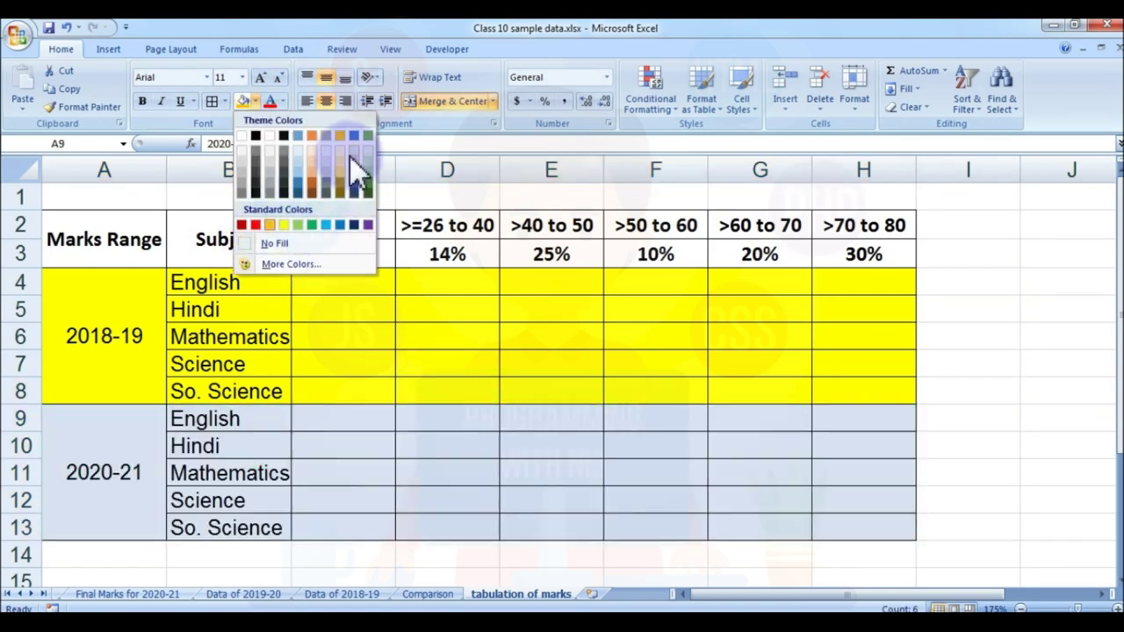
pyautogui.click(327, 168)
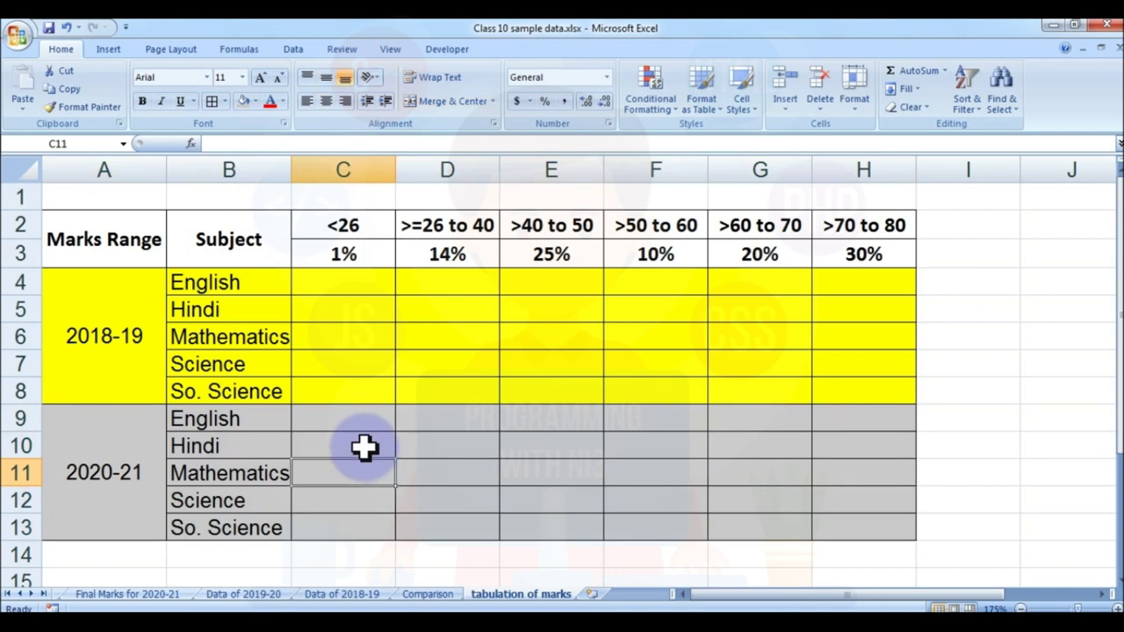
# Widen column B slightly so the subject names fit.
pyautogui.click(364, 445)
pyautogui.moveTo(293, 168); pyautogui.dragTo(297, 168)
pyautogui.click(365, 380)
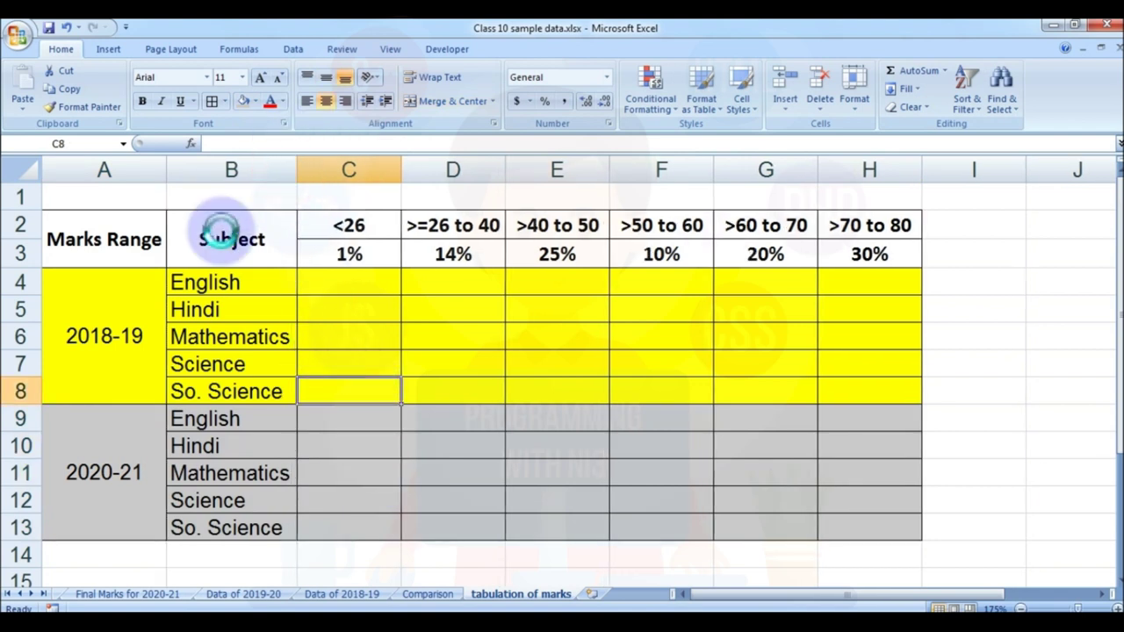
pyautogui.click(356, 335)
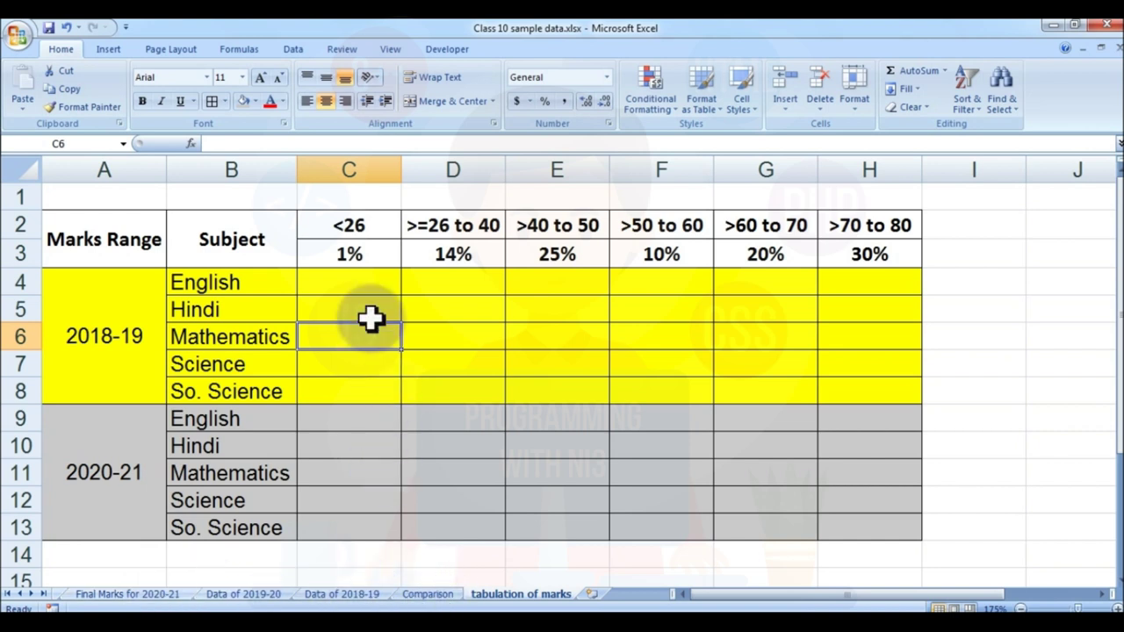
pyautogui.click(351, 283)
pyautogui.moveTo(327, 223); pyautogui.dragTo(828, 226)
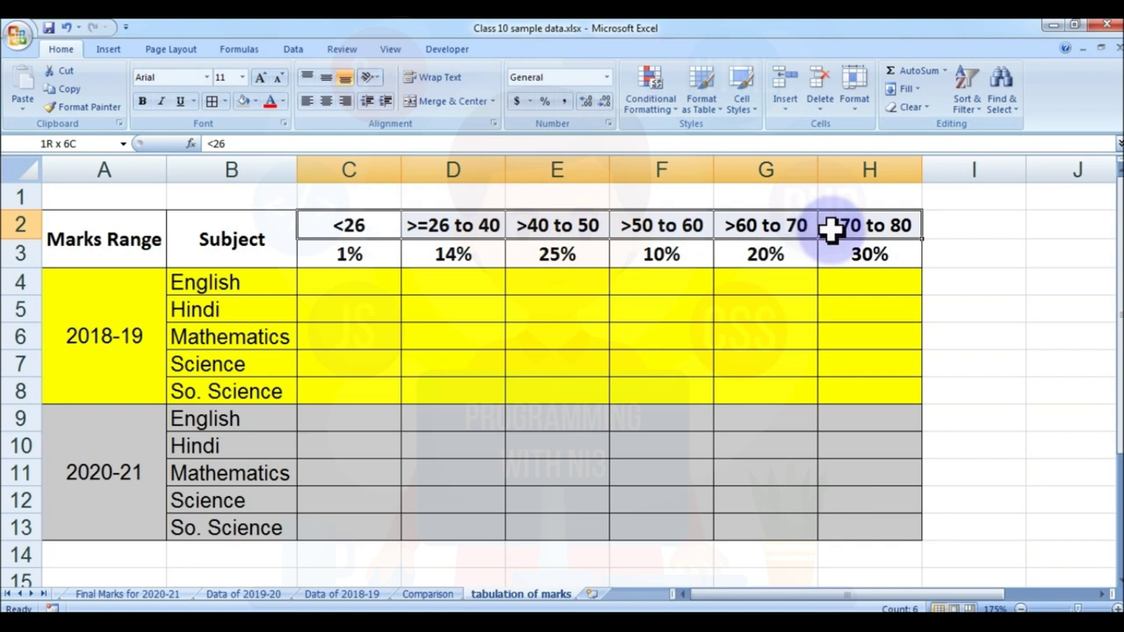
pyautogui.click(427, 334)
pyautogui.click(905, 225)
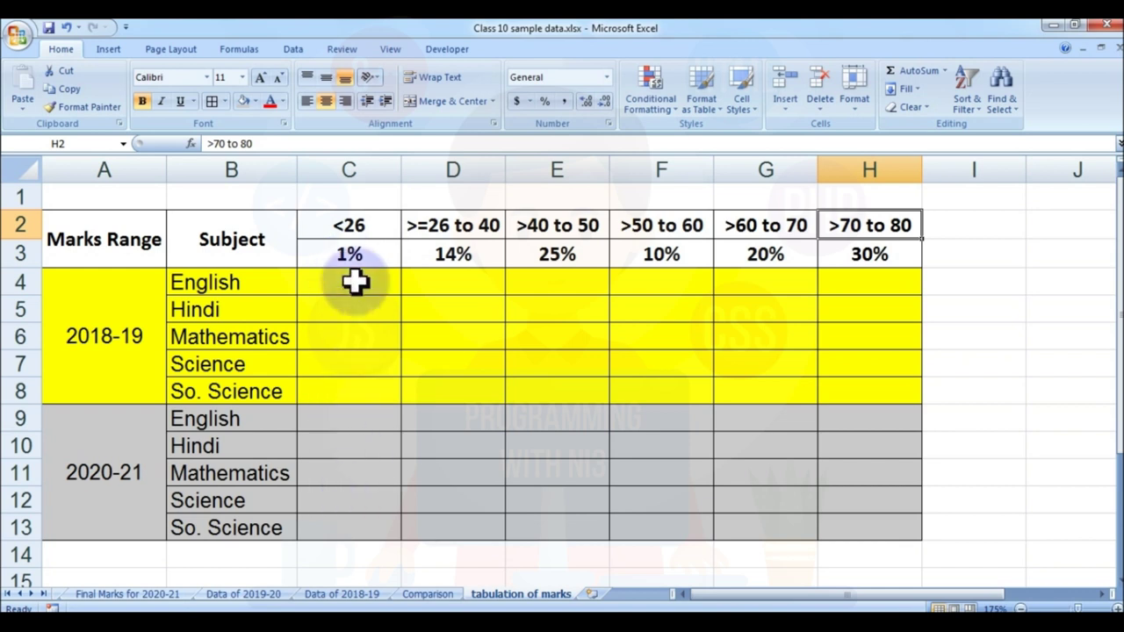
# Add all borders to I2:I3 and merge the two cells into one centred heading cell.
pyautogui.click(947, 280)
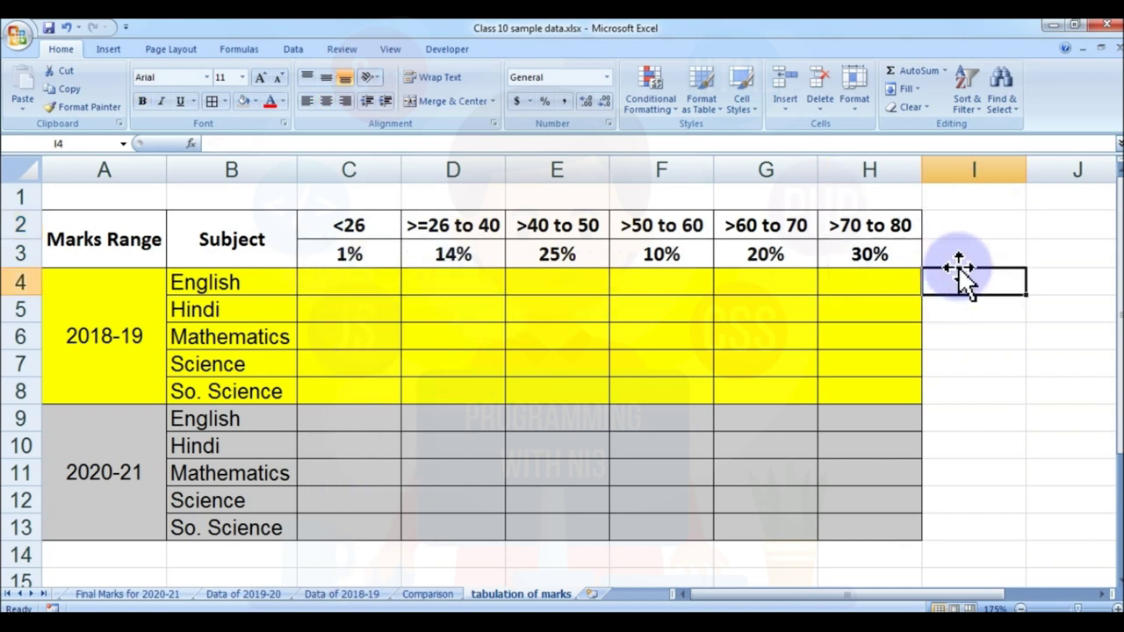
pyautogui.moveTo(960, 225); pyautogui.dragTo(960, 254)
pyautogui.click(210, 102)
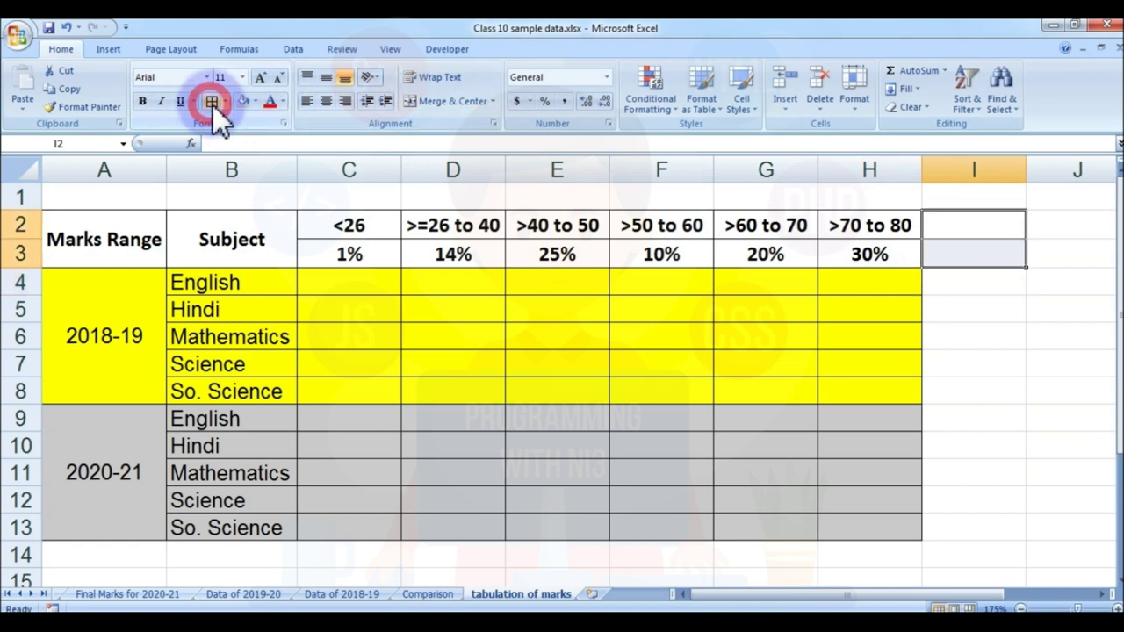
pyautogui.click(444, 104)
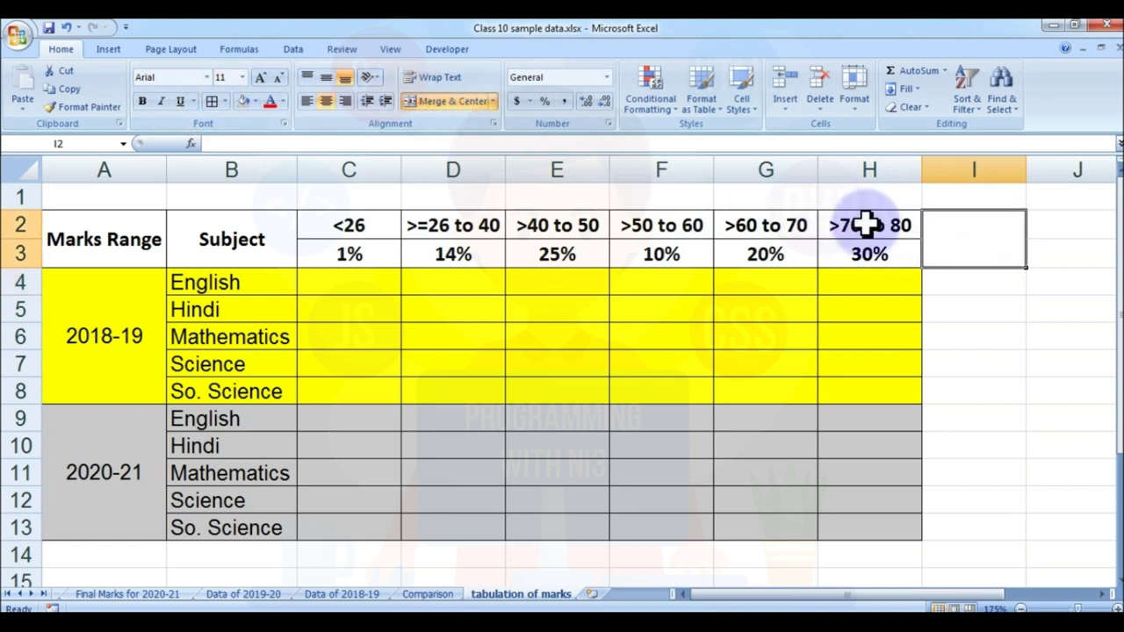
# Enter "Total Strength" in the merged I2:I3 cell as a bold heading with wrapped text.
pyautogui.write('Toa')
pyautogui.press('BackSpace')
pyautogui.write('tal Strength')
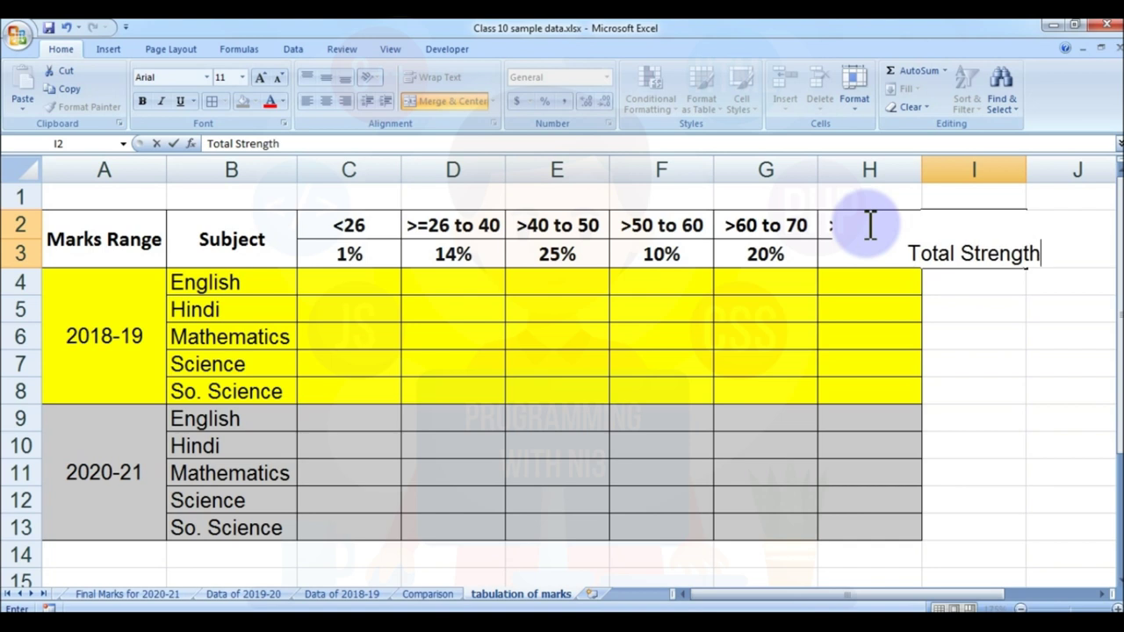
pyautogui.press('Return')
pyautogui.click(446, 73)
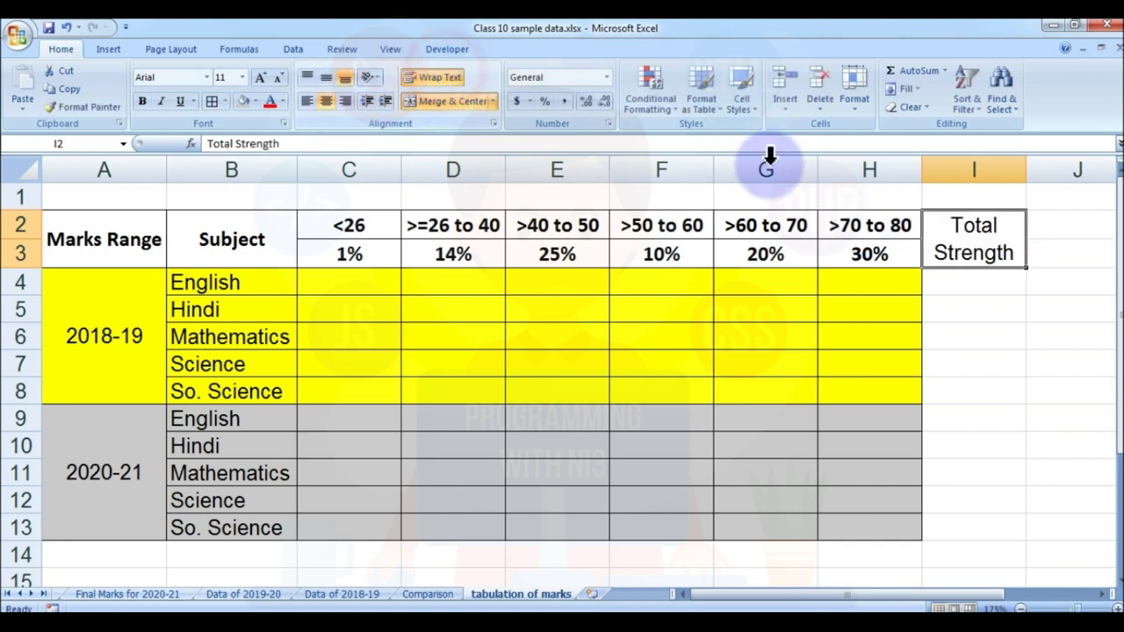
pyautogui.click(974, 288)
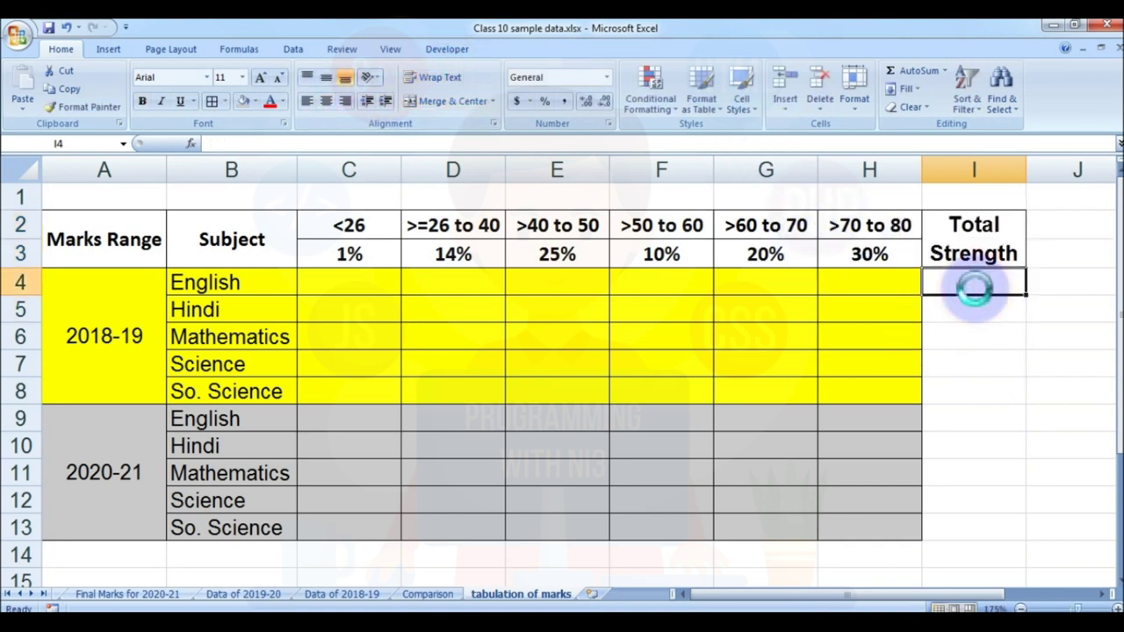
pyautogui.click(976, 336)
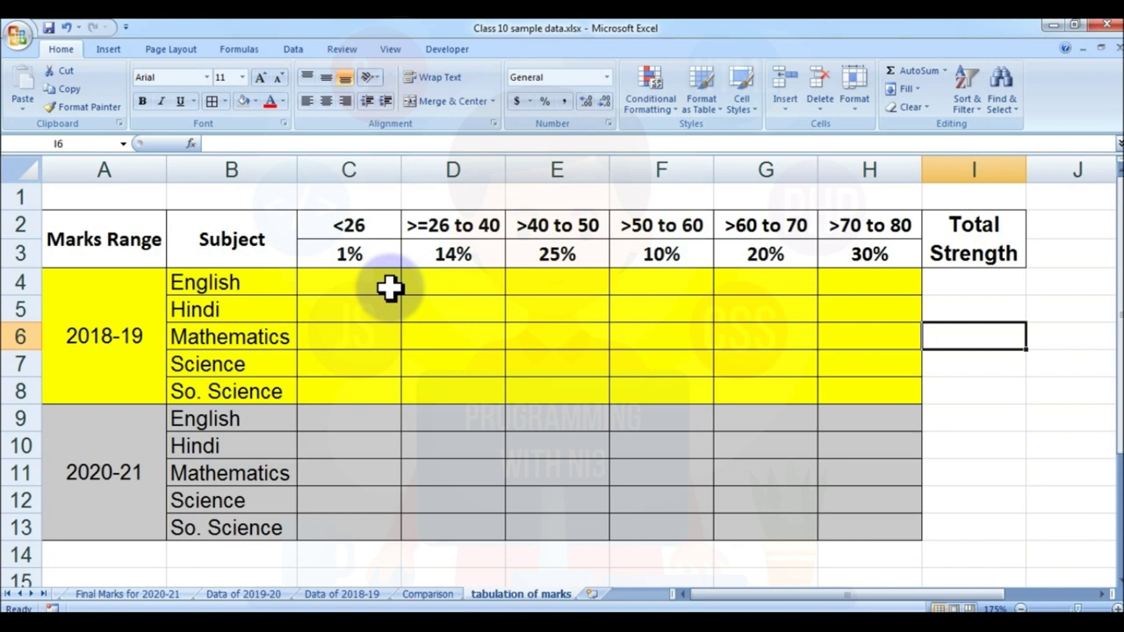
# On the Data of 2018-19 sheet, apply a Less Than highlight rule of 60 to the English marks in C4:C13.
pyautogui.moveTo(170, 597)
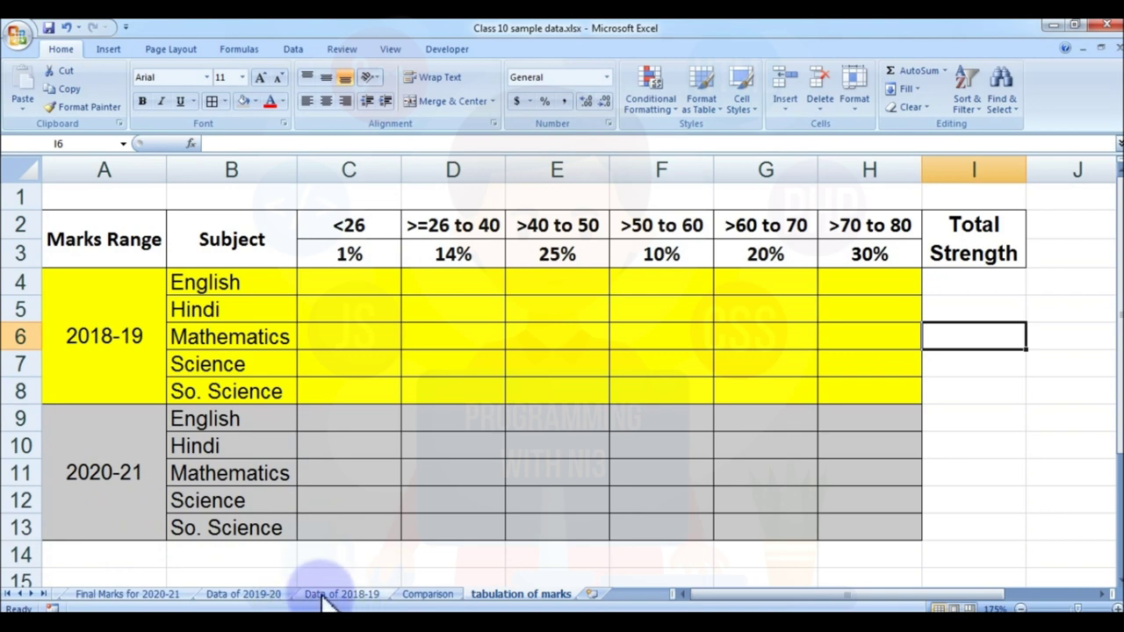
pyautogui.click(338, 595)
pyautogui.click(334, 274)
pyautogui.hotkey('ctrl', 'shift', 'Down')
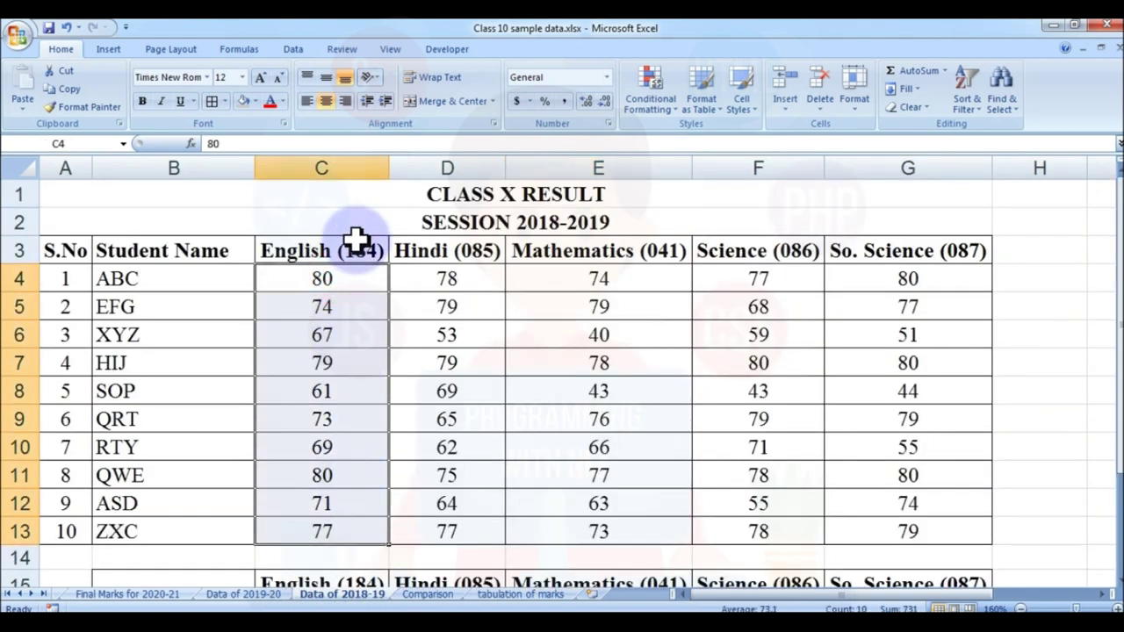
pyautogui.click(651, 99)
pyautogui.moveTo(702, 136)
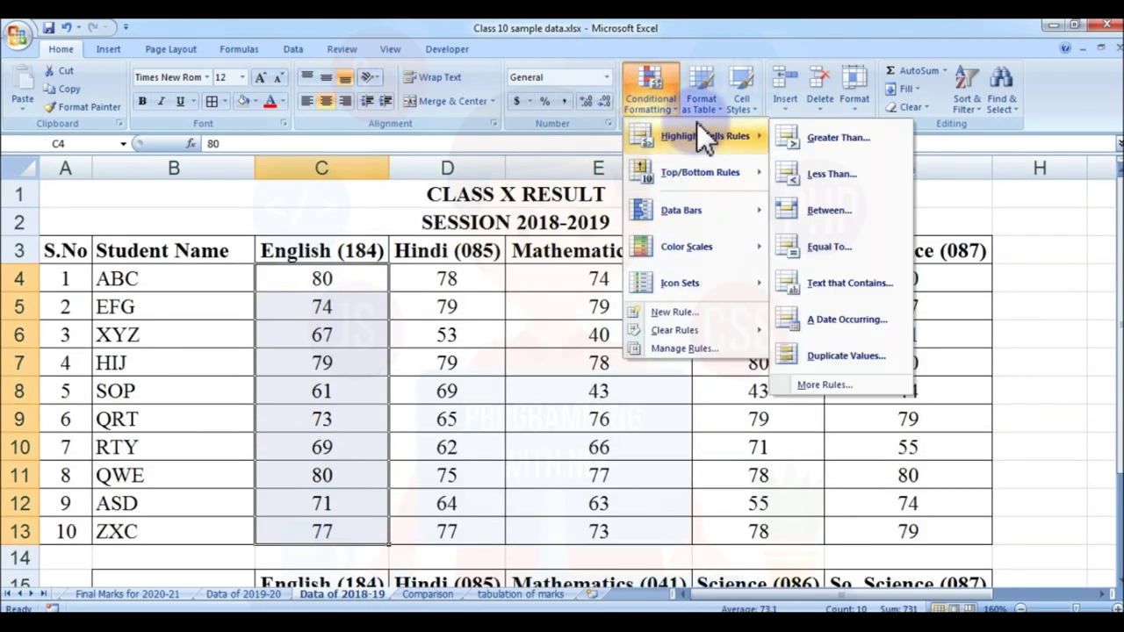
pyautogui.click(821, 174)
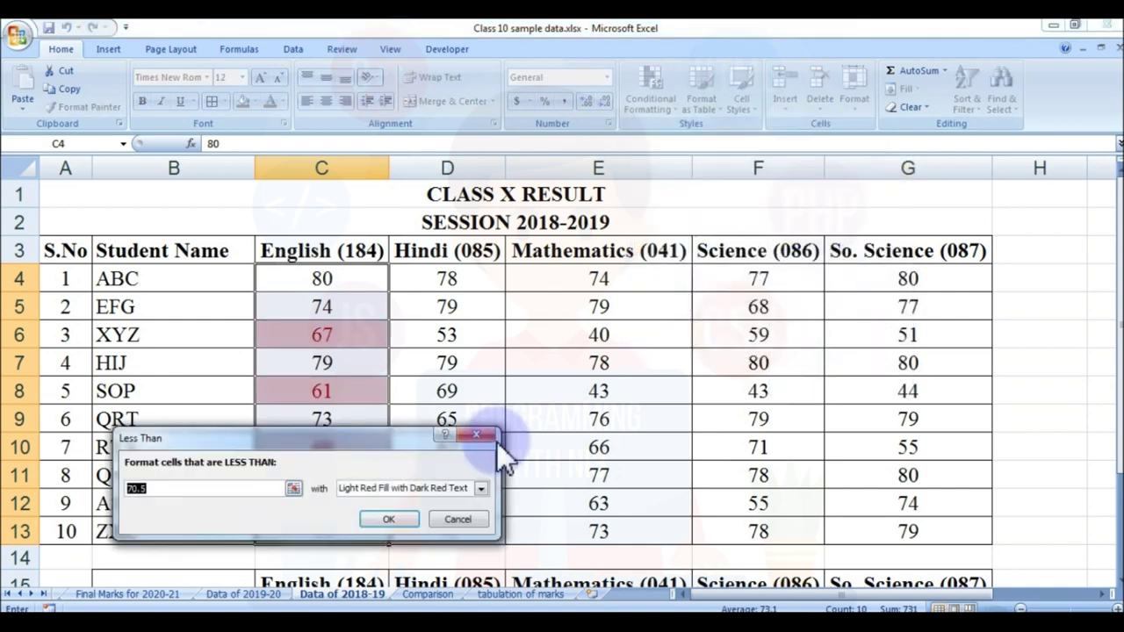
pyautogui.write('60')
pyautogui.press('Return')
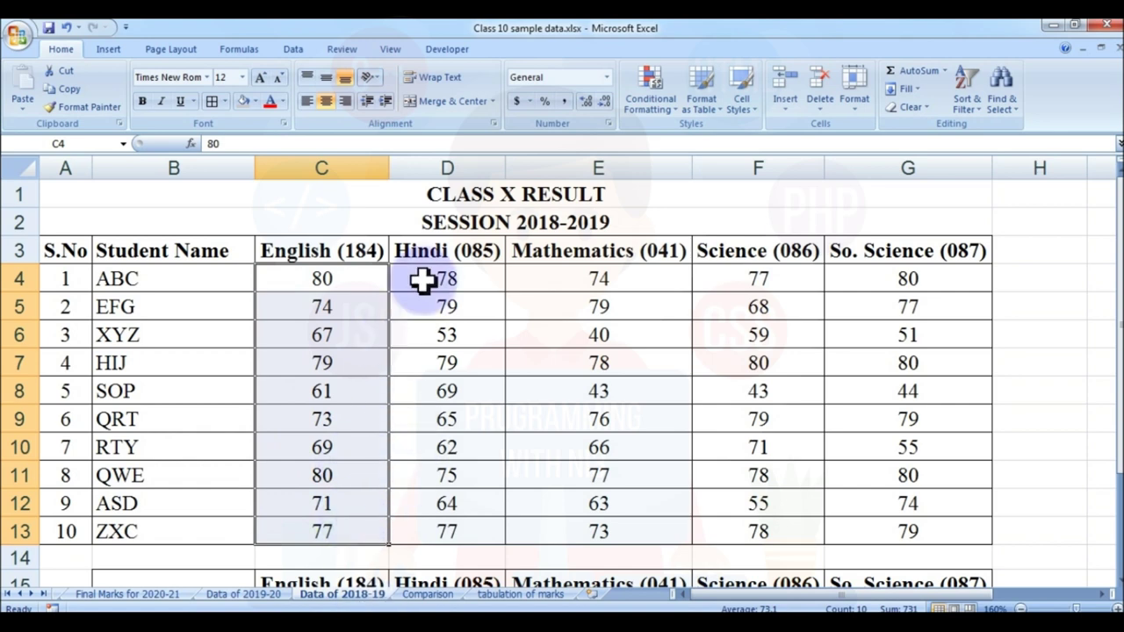
# Try a Between highlight rule of 26 to 40 on the 2018-19 English marks in C4:C13.
pyautogui.click(521, 594)
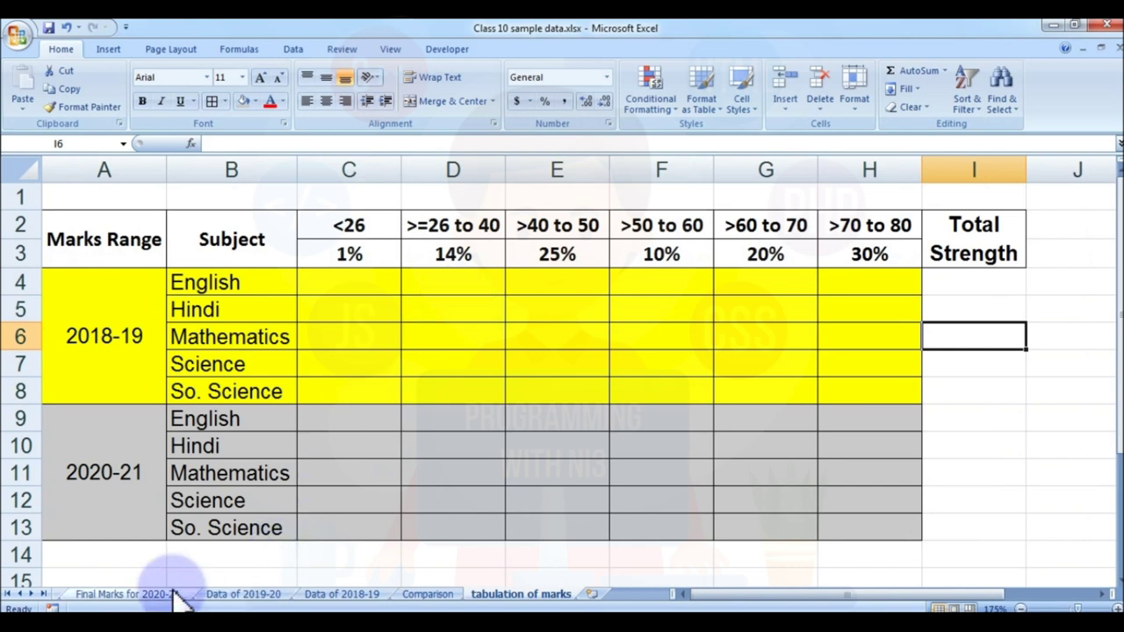
pyautogui.click(379, 594)
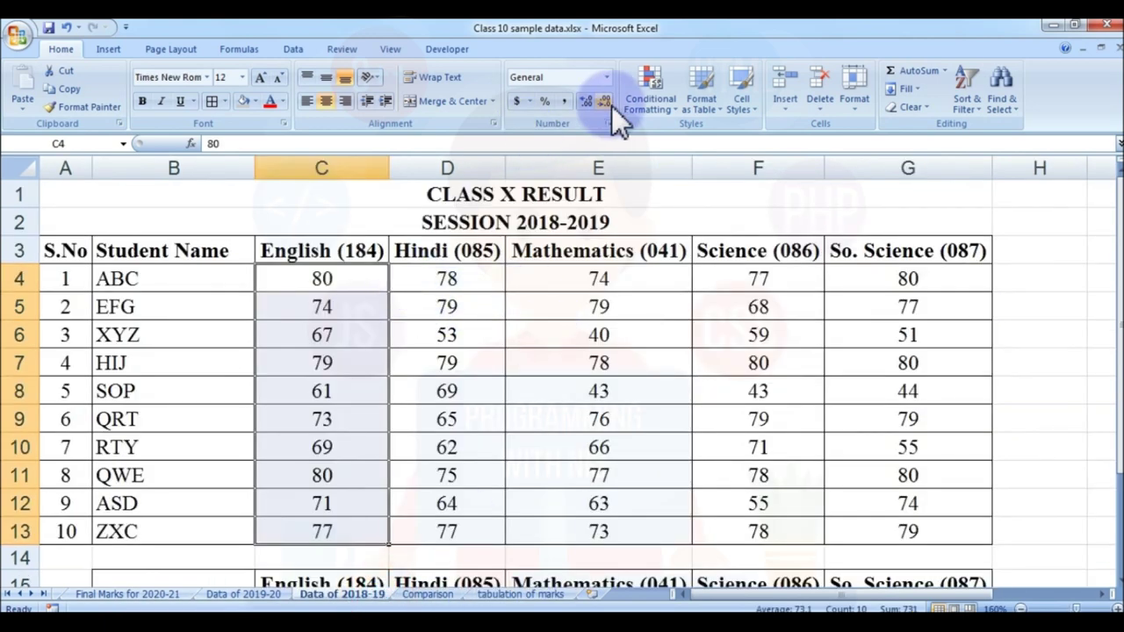
pyautogui.click(643, 100)
pyautogui.moveTo(692, 142)
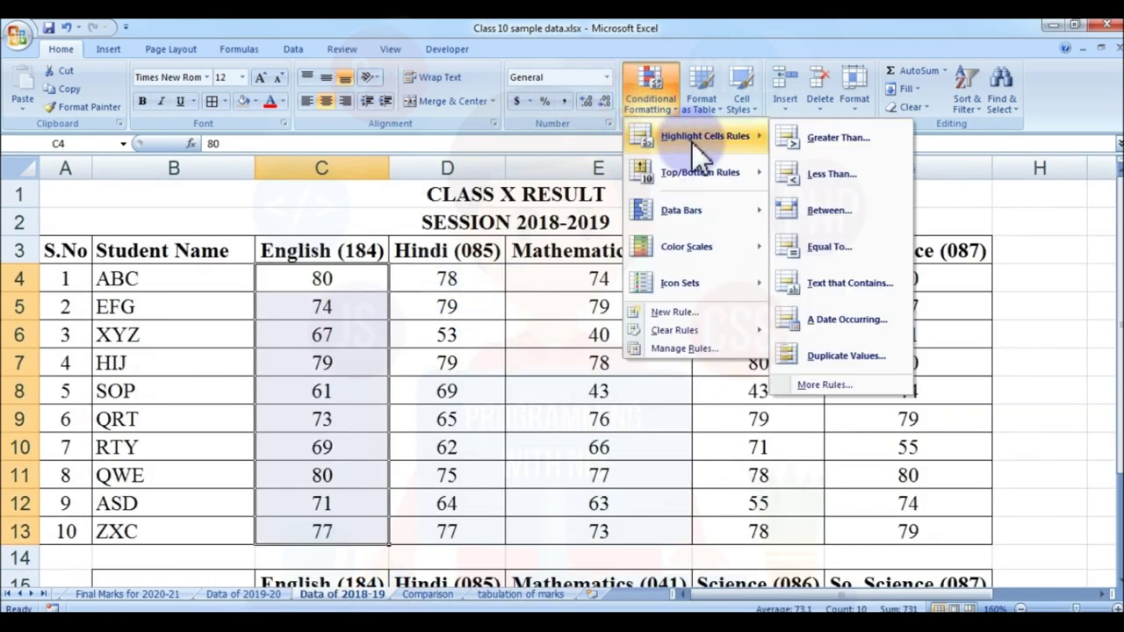
pyautogui.click(829, 210)
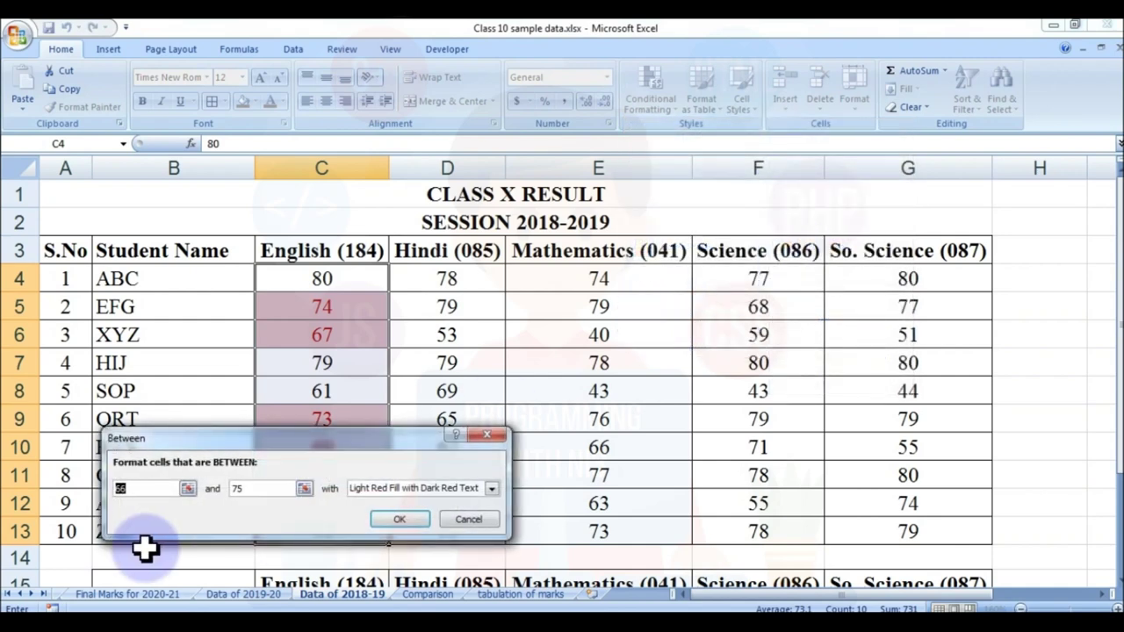
pyautogui.write('26')
pyautogui.doubleClick(273, 486)
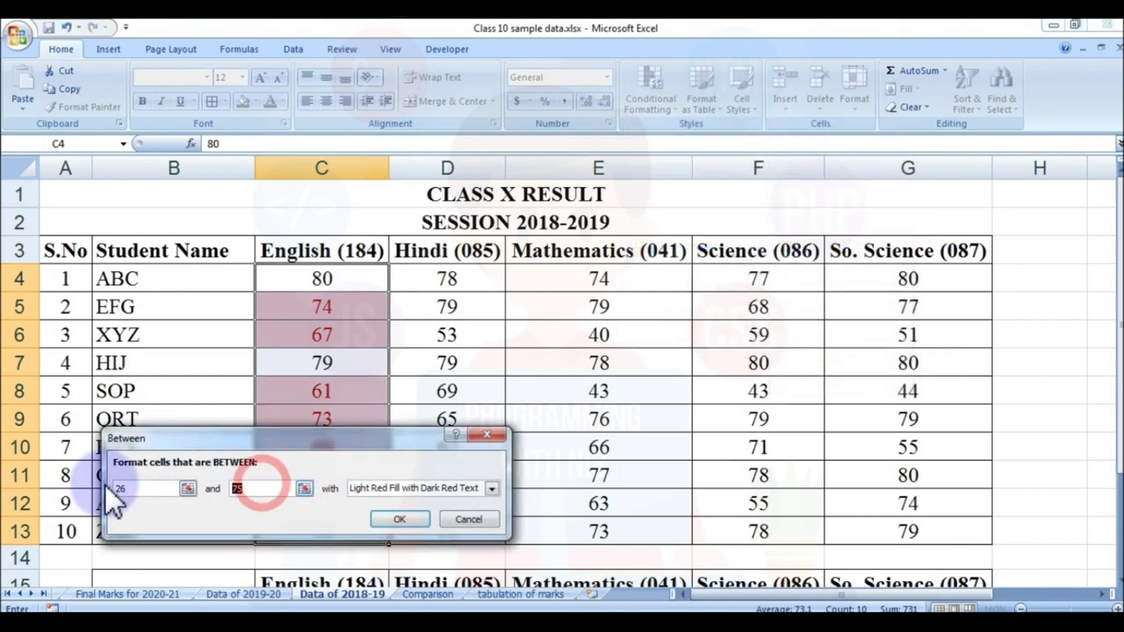
pyautogui.write('40')
pyautogui.moveTo(270, 442); pyautogui.dragTo(631, 293)
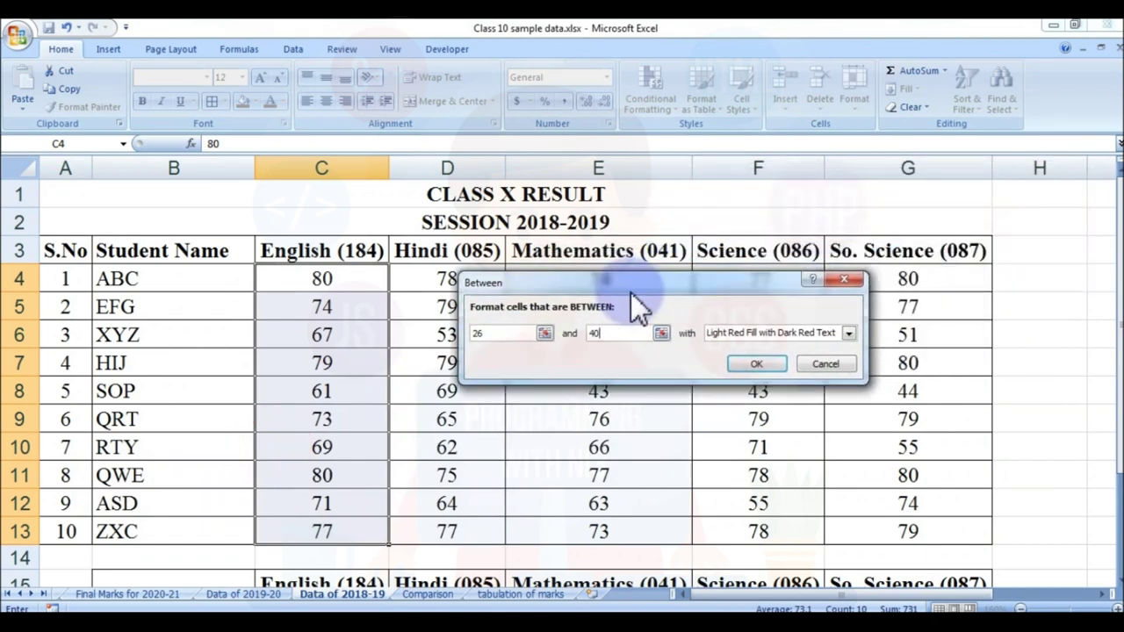
pyautogui.click(823, 364)
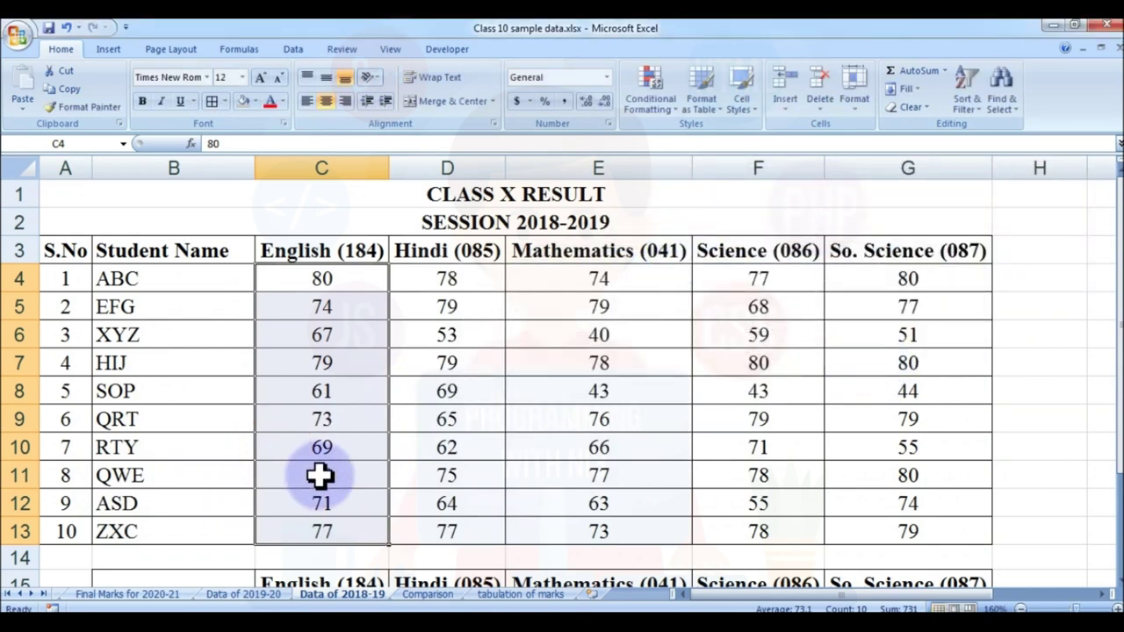
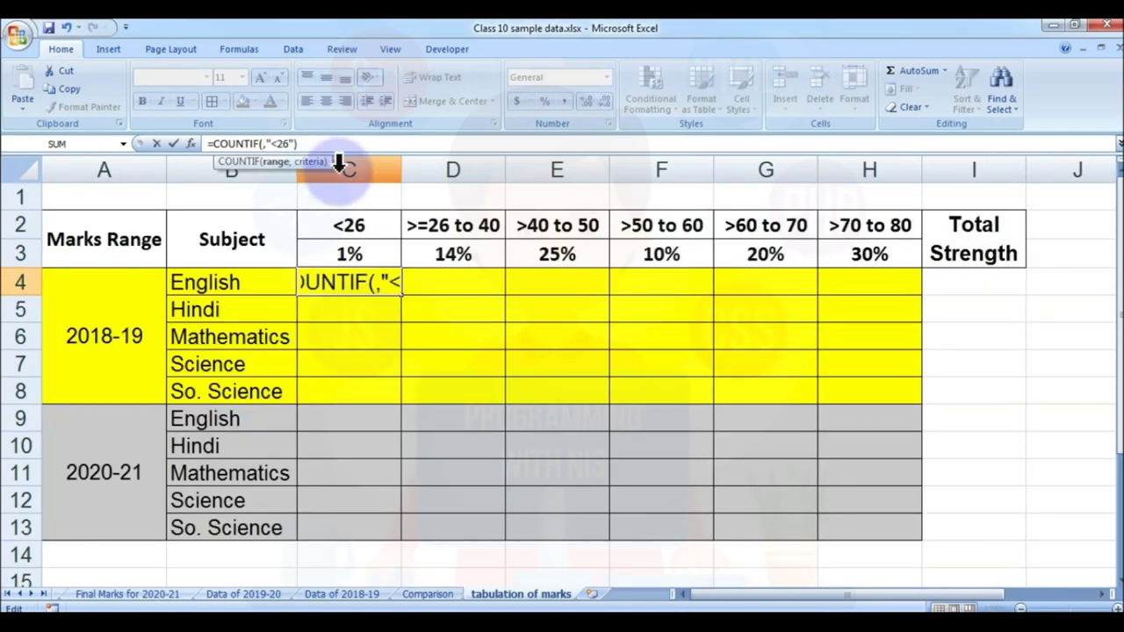
# Complete the "<26" COUNTIF formula in C4 of the tabulation sheet with the range 'Data of 2018-19'!C4:C13.
pyautogui.press('super+plus')
pyautogui.press('super+plus')
pyautogui.press('super+plus')
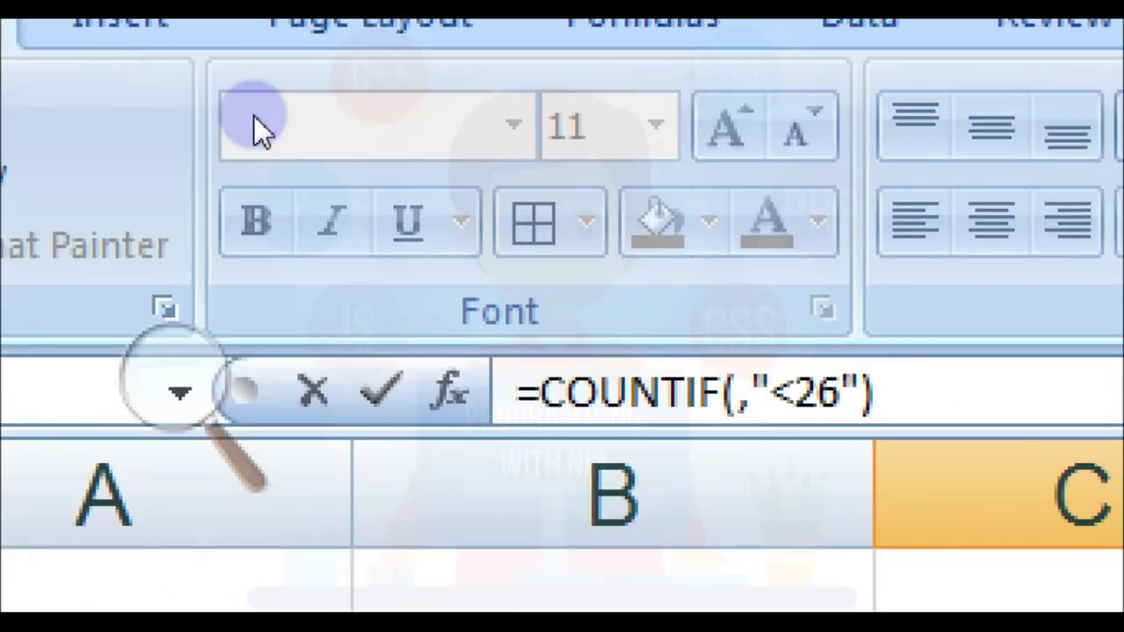
pyautogui.click(263, 145)
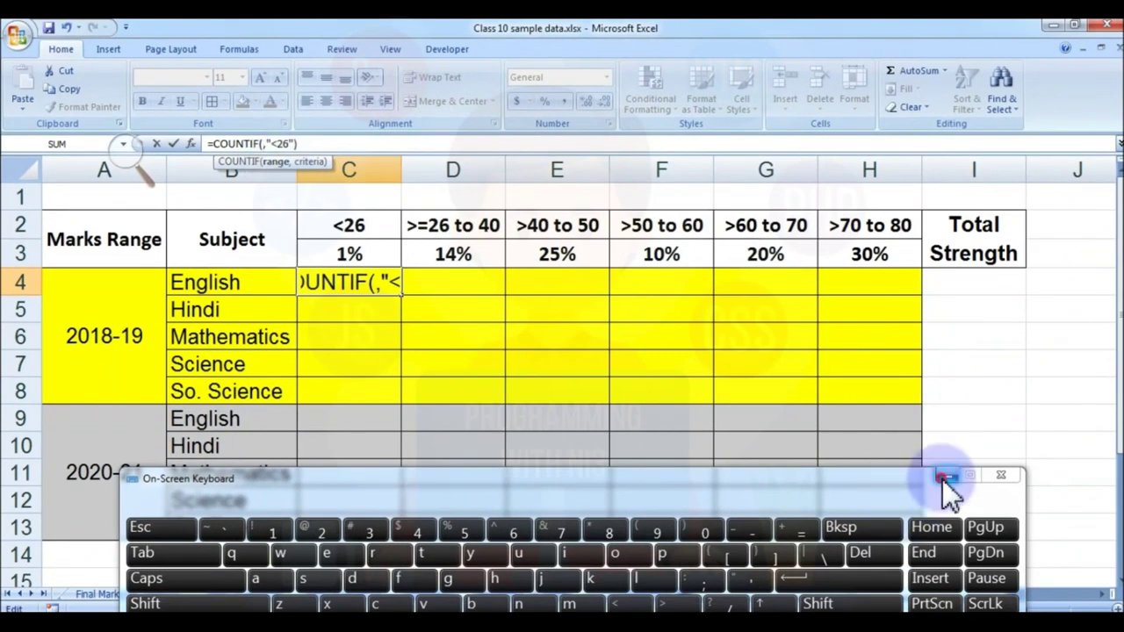
pyautogui.click(944, 476)
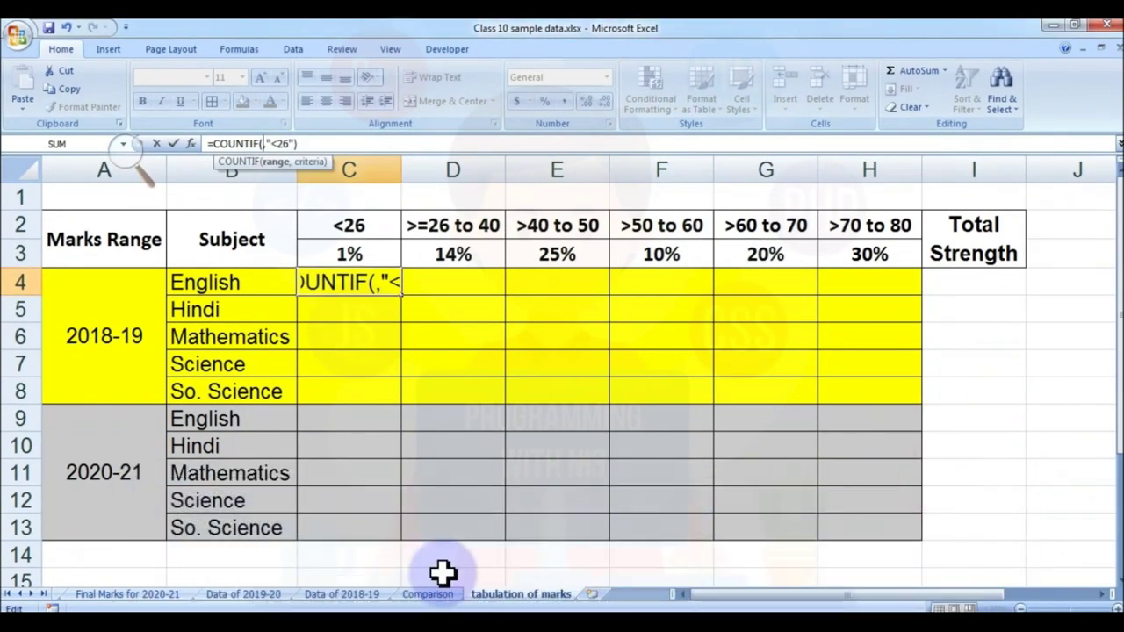
pyautogui.click(369, 597)
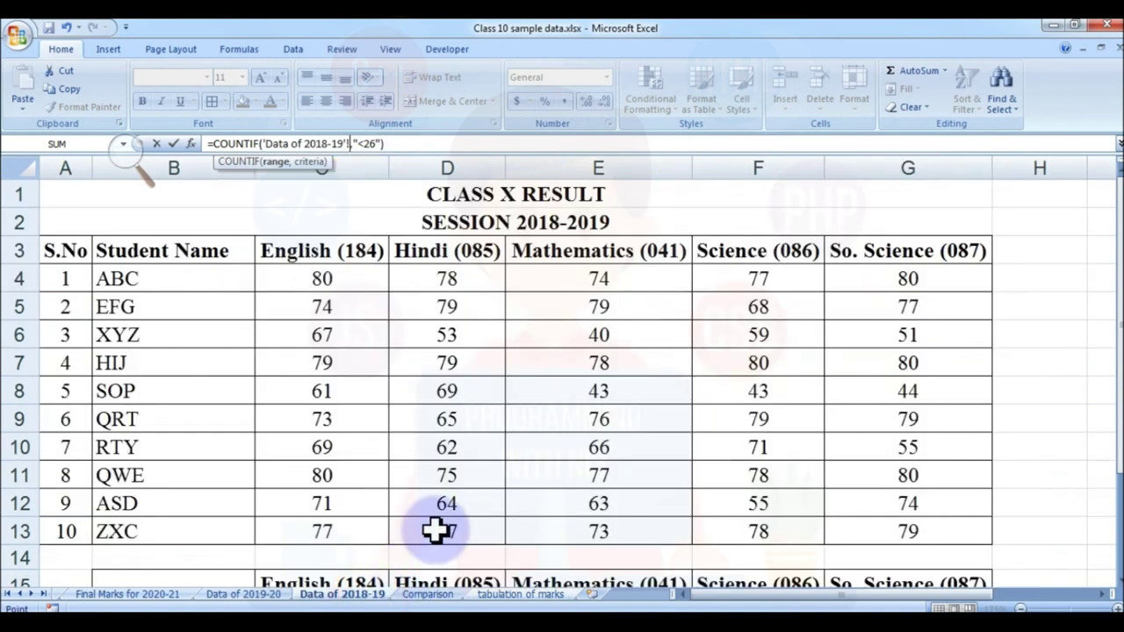
pyautogui.moveTo(339, 272); pyautogui.dragTo(330, 538)
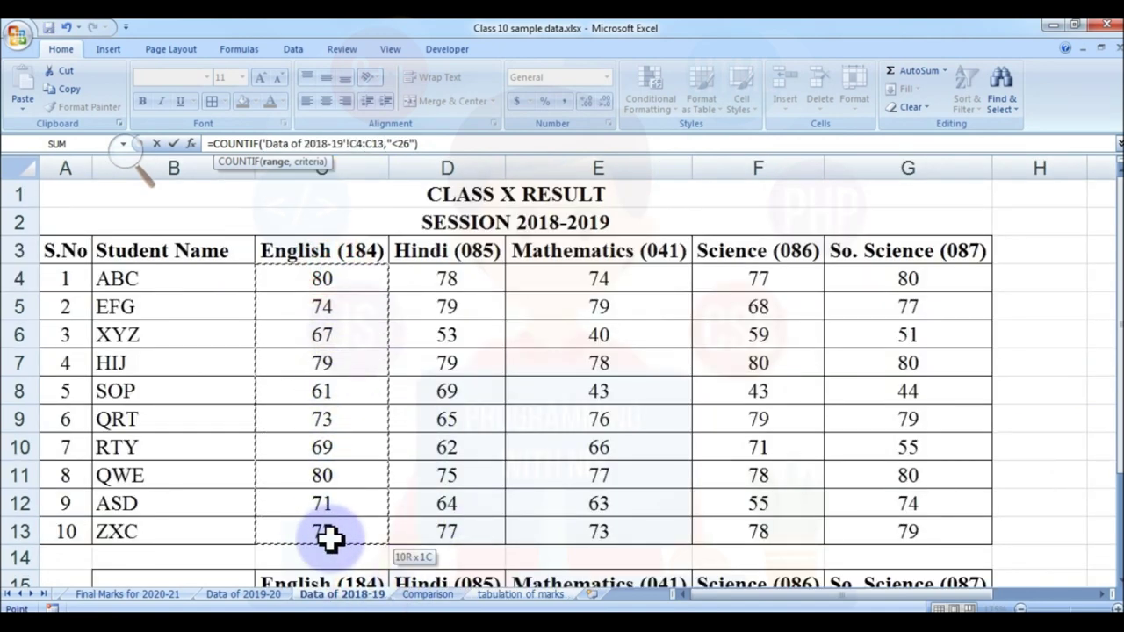
pyautogui.press('Return')
# Centre-align the count cells C4:H13 in the tabulation table.
pyautogui.click(349, 281)
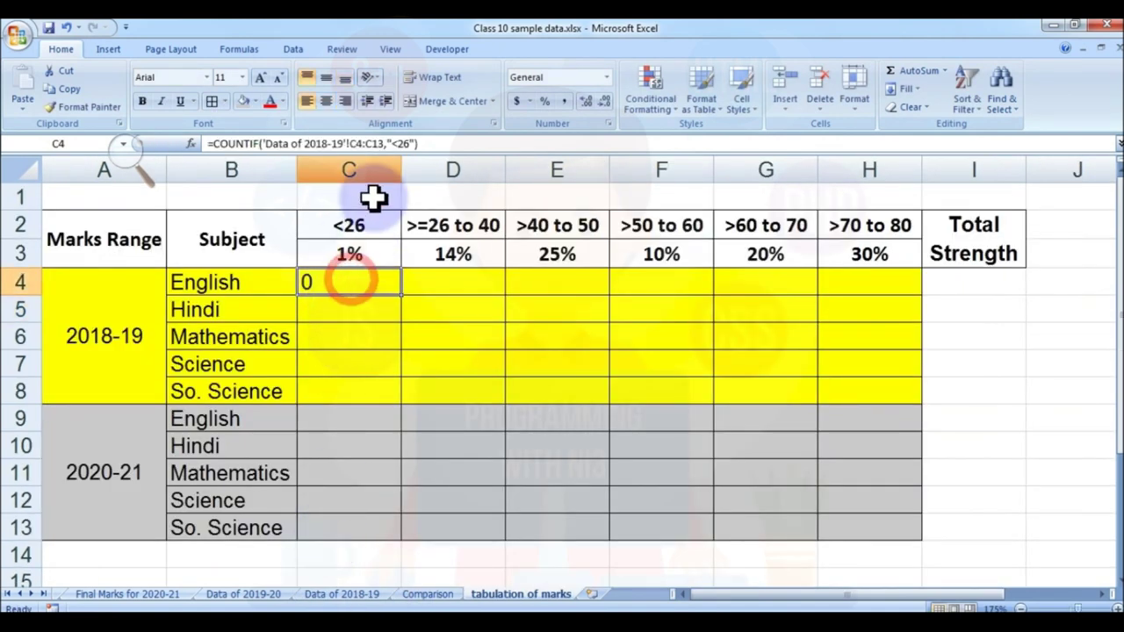
pyautogui.keyDown('shift'); pyautogui.click(878, 531); pyautogui.keyUp('shift')
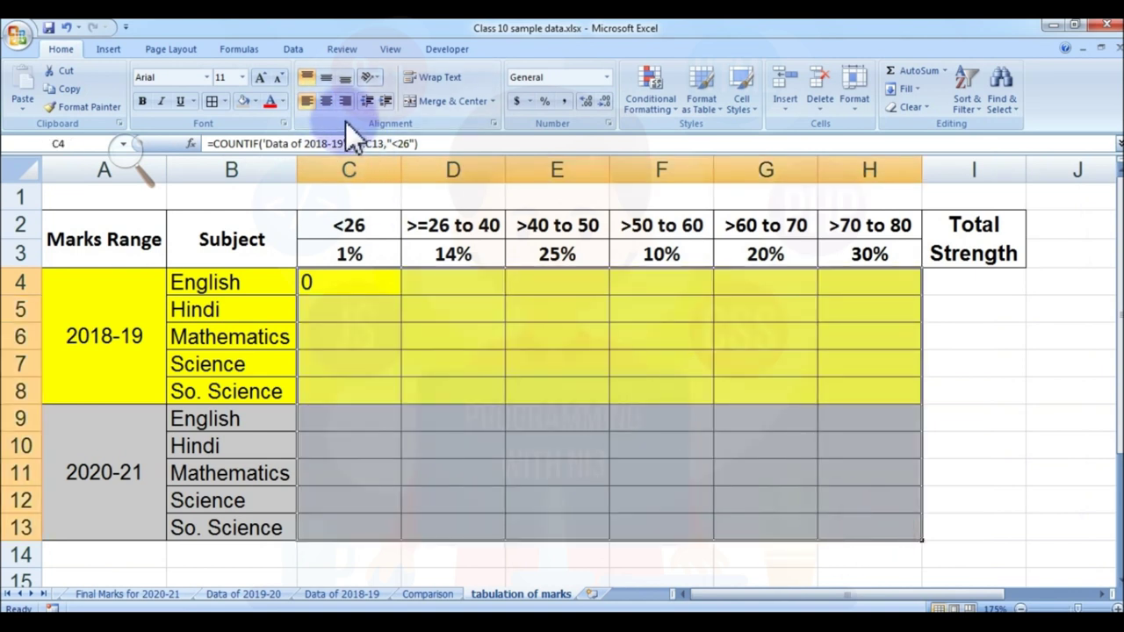
pyautogui.click(325, 102)
pyautogui.click(407, 374)
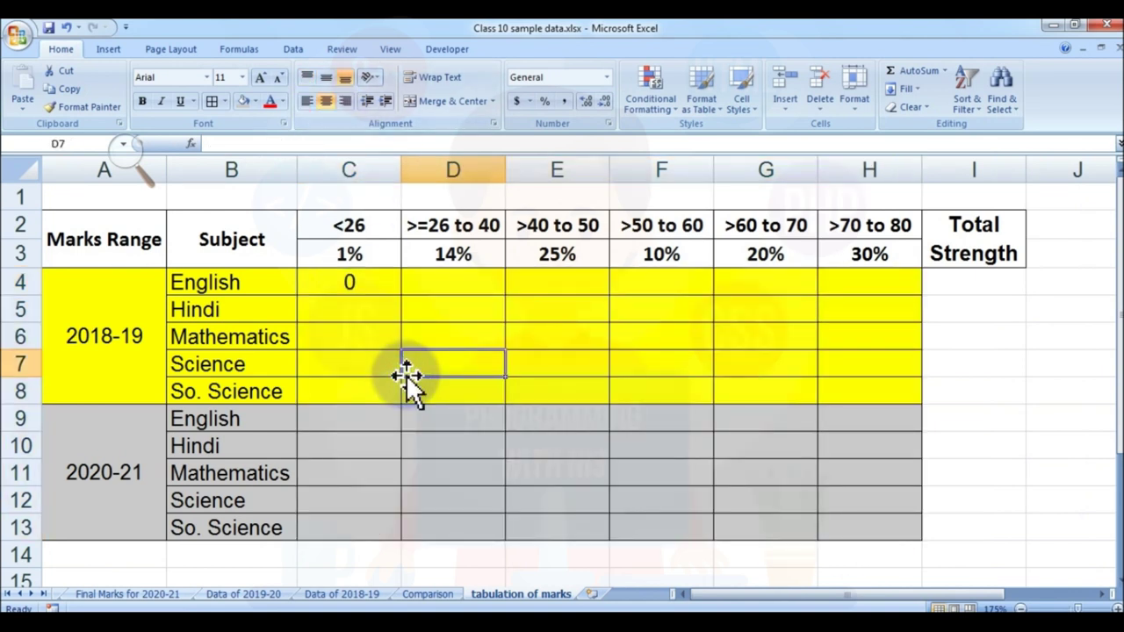
# Copy the English "<26" COUNTIF formula from C4 into the other 2018-19 subject cells, C5:C8.
pyautogui.click(358, 280)
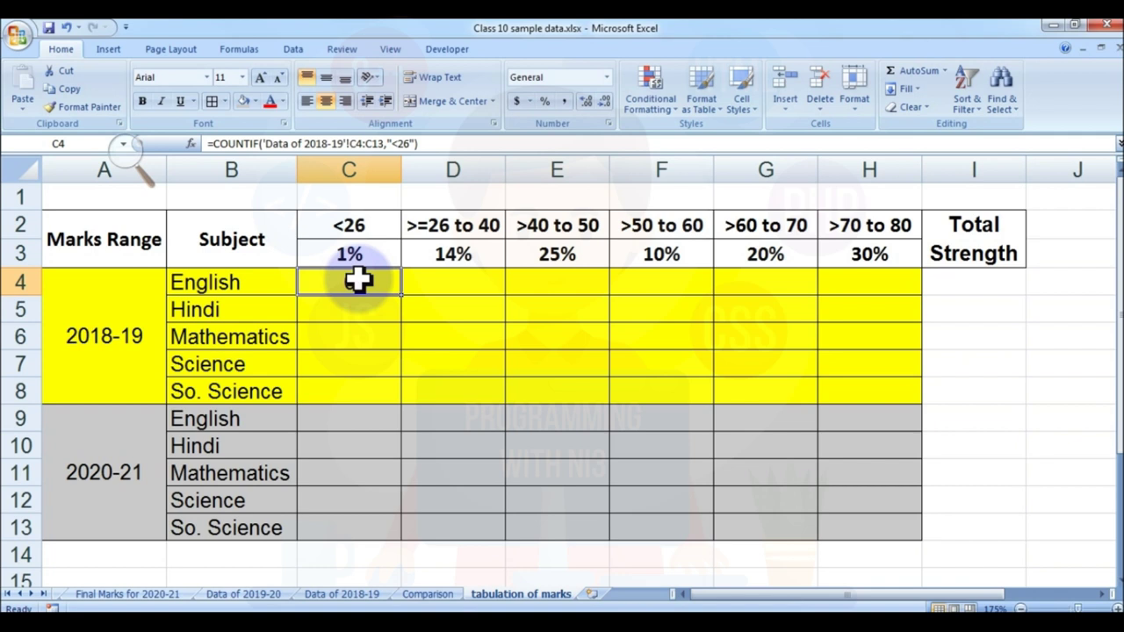
pyautogui.hotkey('ctrl', 'c')
pyautogui.click(361, 308)
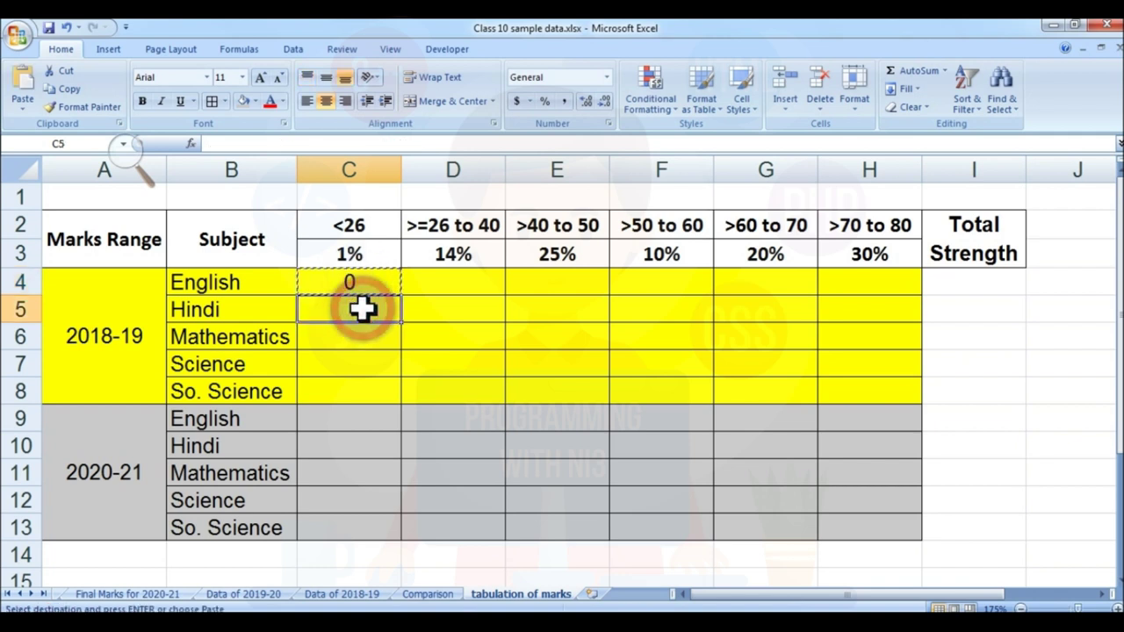
pyautogui.hotkey('ctrl', 'v')
pyautogui.click(361, 338)
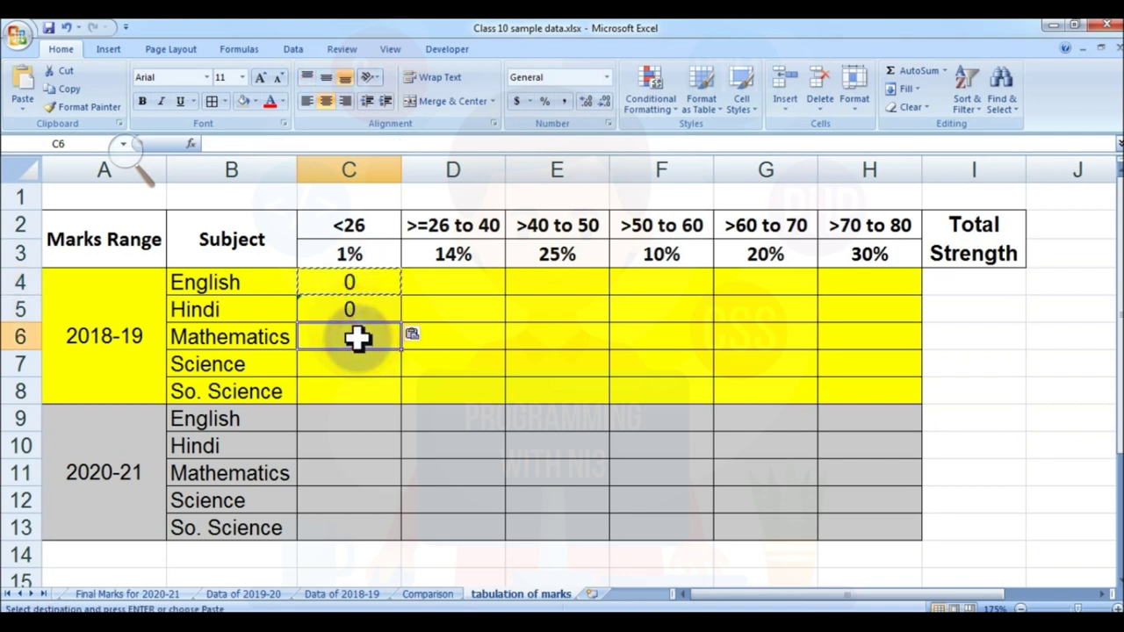
pyautogui.hotkey('ctrl', 'v')
pyautogui.click(360, 363)
pyautogui.hotkey('ctrl', 'v')
pyautogui.click(364, 392)
pyautogui.hotkey('ctrl', 'v')
pyautogui.press('Escape')
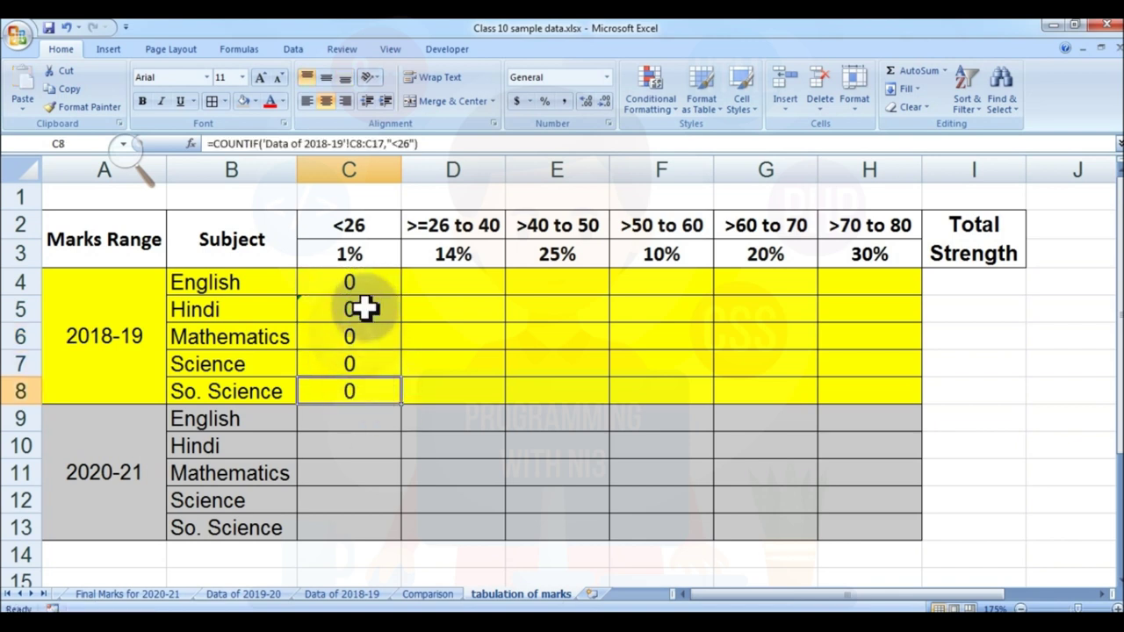
# Replace the range in the Hindi "<26" COUNTIF formula in C5 with 'Data of 2018-19'!D4:D13.
pyautogui.click(363, 307)
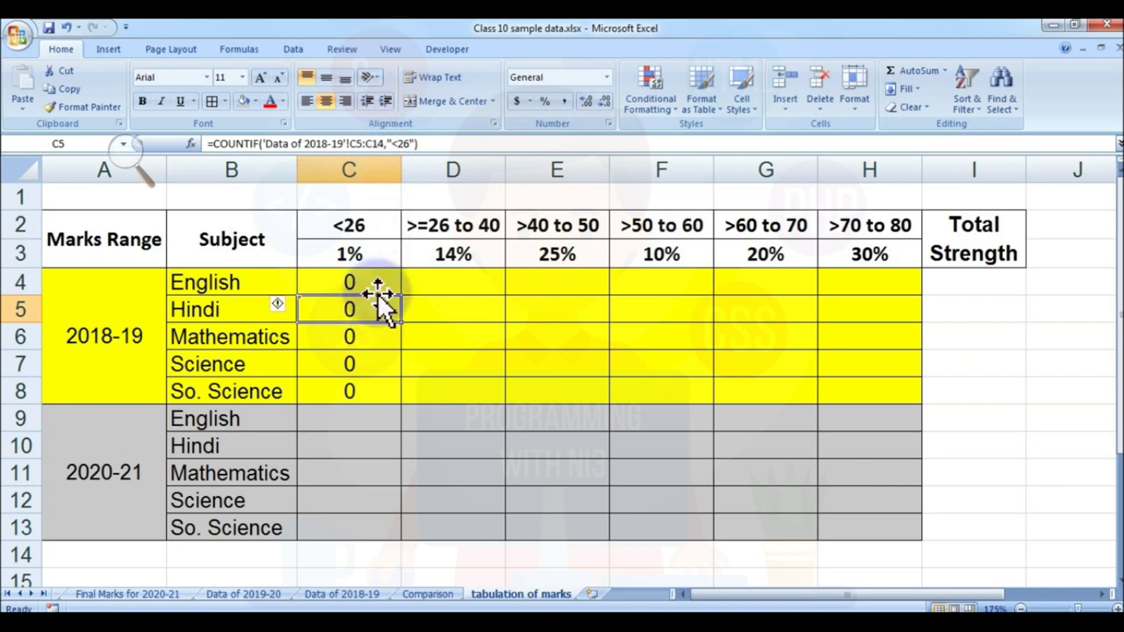
pyautogui.doubleClick(379, 305)
pyautogui.click(490, 307)
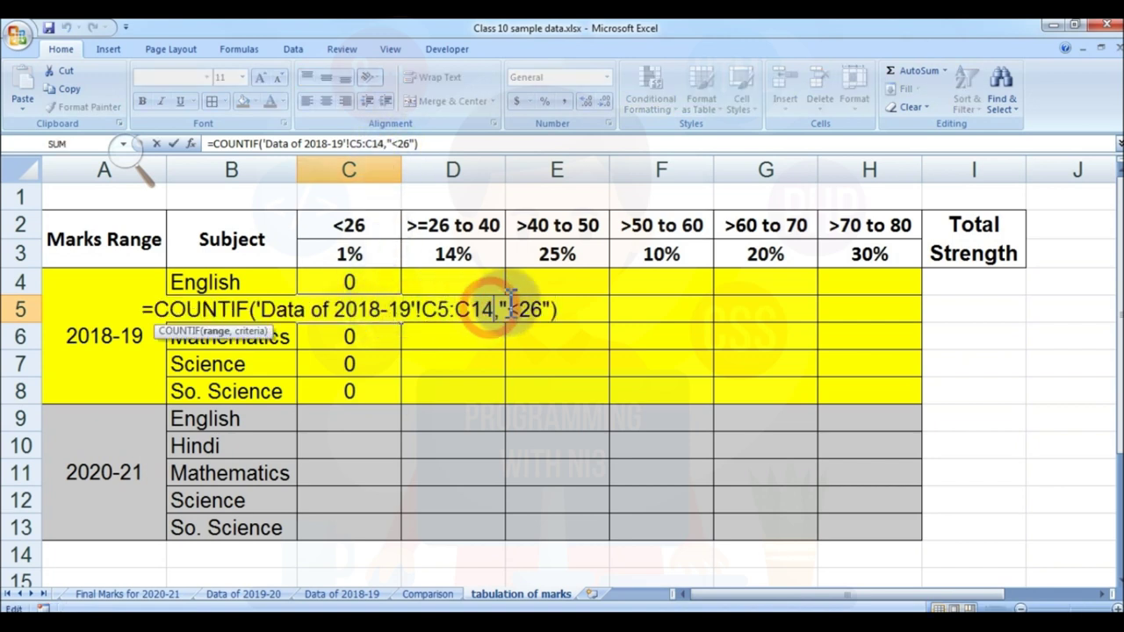
pyautogui.press('BackSpace')
pyautogui.press('BackSpace')
pyautogui.press('BackSpace')
pyautogui.press('BackSpace')
pyautogui.press('BackSpace')
pyautogui.press('BackSpace')
pyautogui.press('BackSpace')
pyautogui.press('BackSpace')
pyautogui.press('BackSpace')
pyautogui.press('BackSpace')
pyautogui.press('BackSpace')
pyautogui.press('BackSpace')
pyautogui.press('BackSpace')
pyautogui.press('BackSpace')
pyautogui.press('BackSpace')
pyautogui.press('BackSpace')
pyautogui.press('BackSpace')
pyautogui.press('BackSpace')
pyautogui.press('BackSpace')
pyautogui.press('BackSpace')
pyautogui.press('BackSpace')
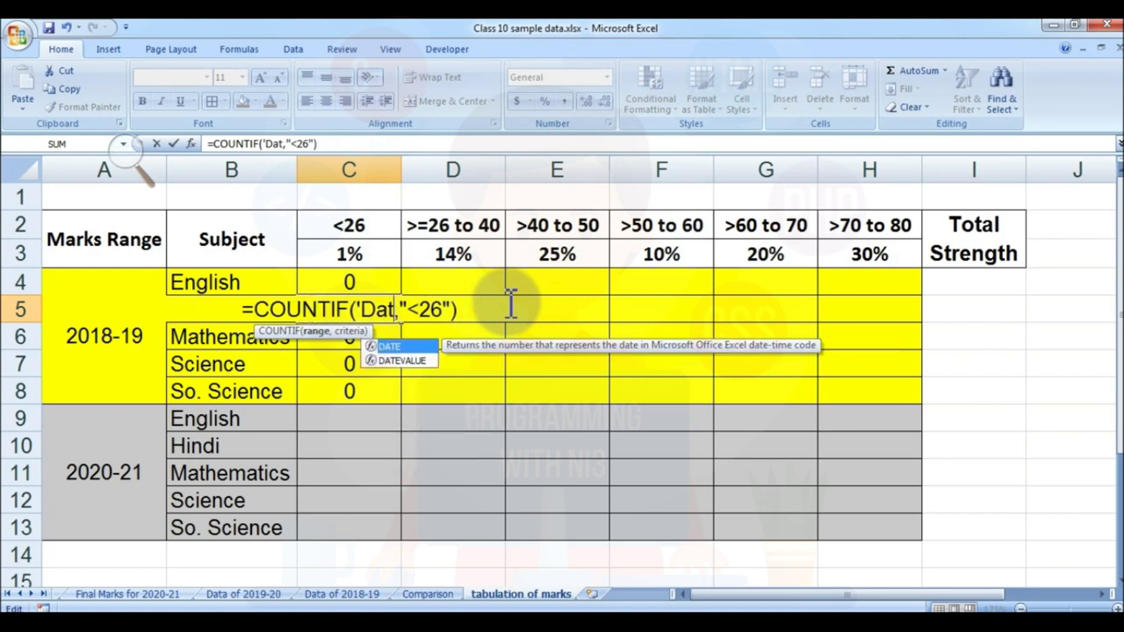
pyautogui.press('BackSpace')
pyautogui.press('BackSpace')
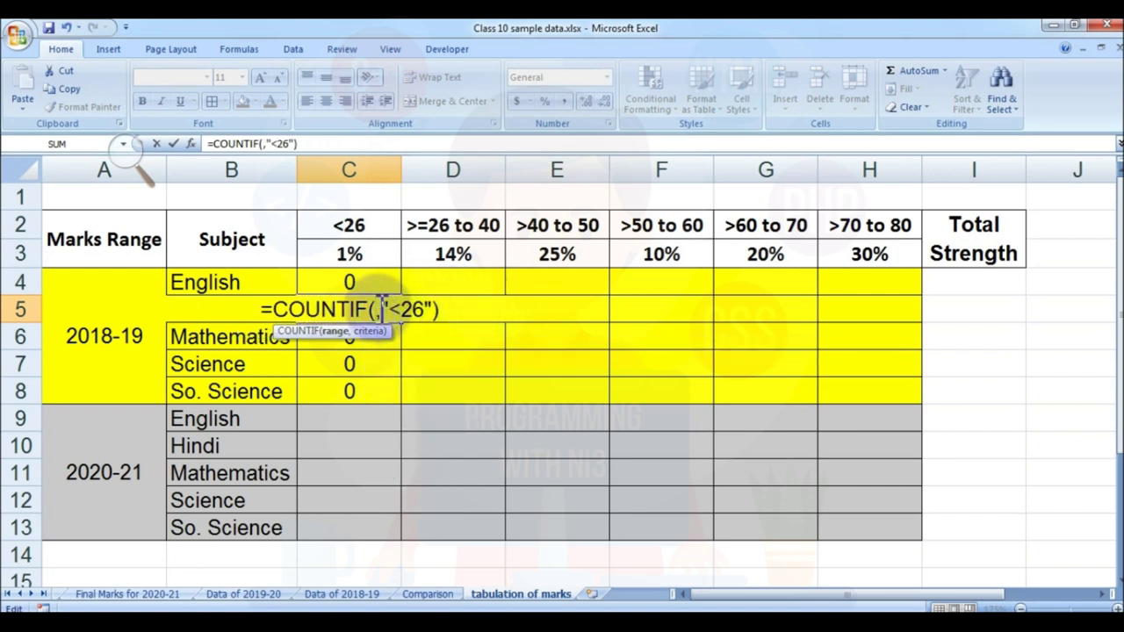
pyautogui.click(344, 594)
pyautogui.moveTo(439, 279); pyautogui.dragTo(446, 537)
pyautogui.press('Return')
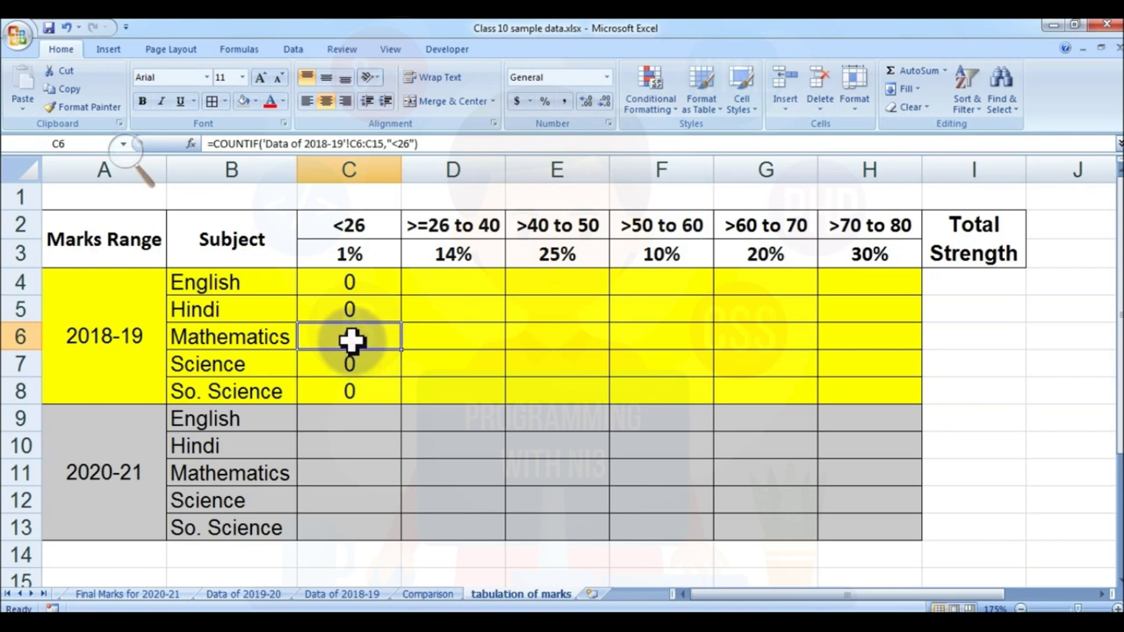
pyautogui.click(350, 306)
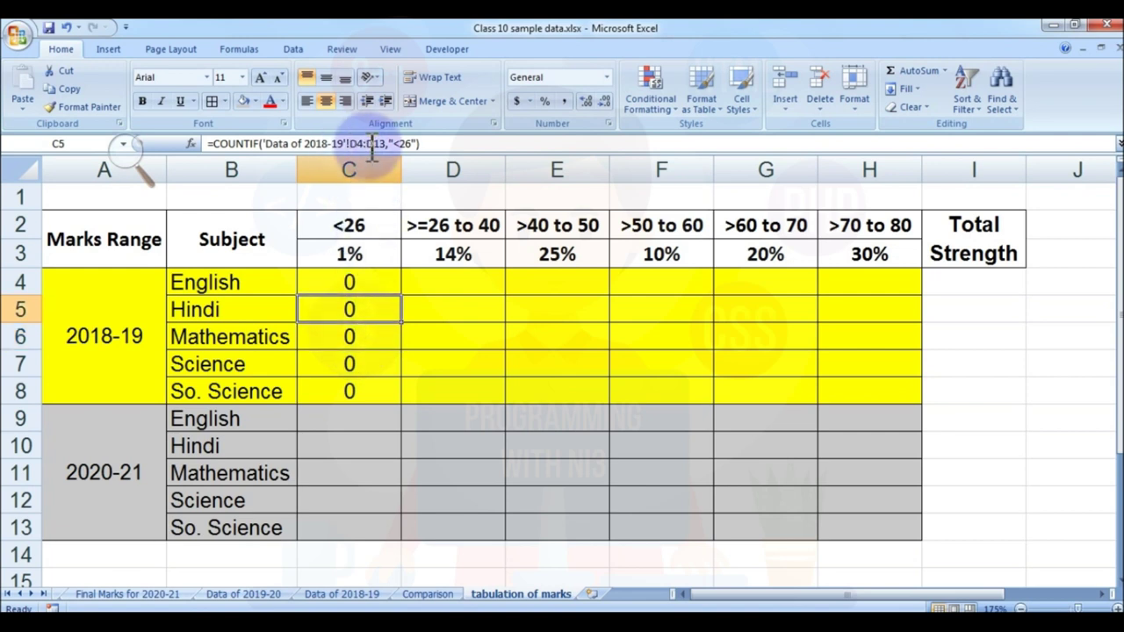
# Replace the range in the Mathematics "<26" COUNTIF formula in C6 with 'Data of 2018-19'!E4:E13.
pyautogui.click(356, 340)
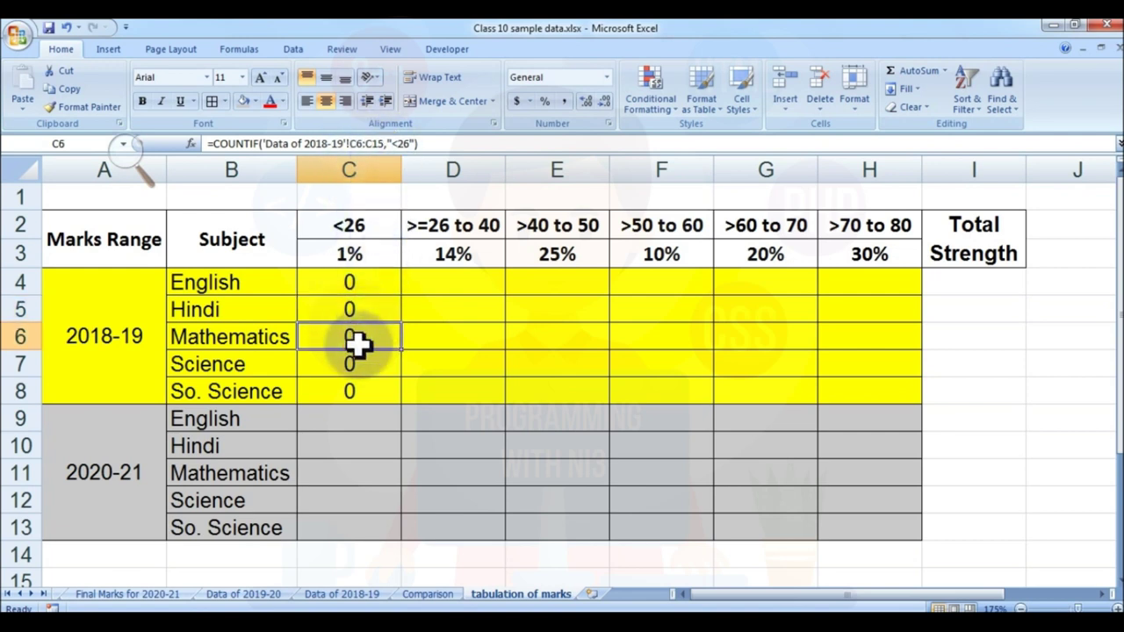
pyautogui.click(342, 595)
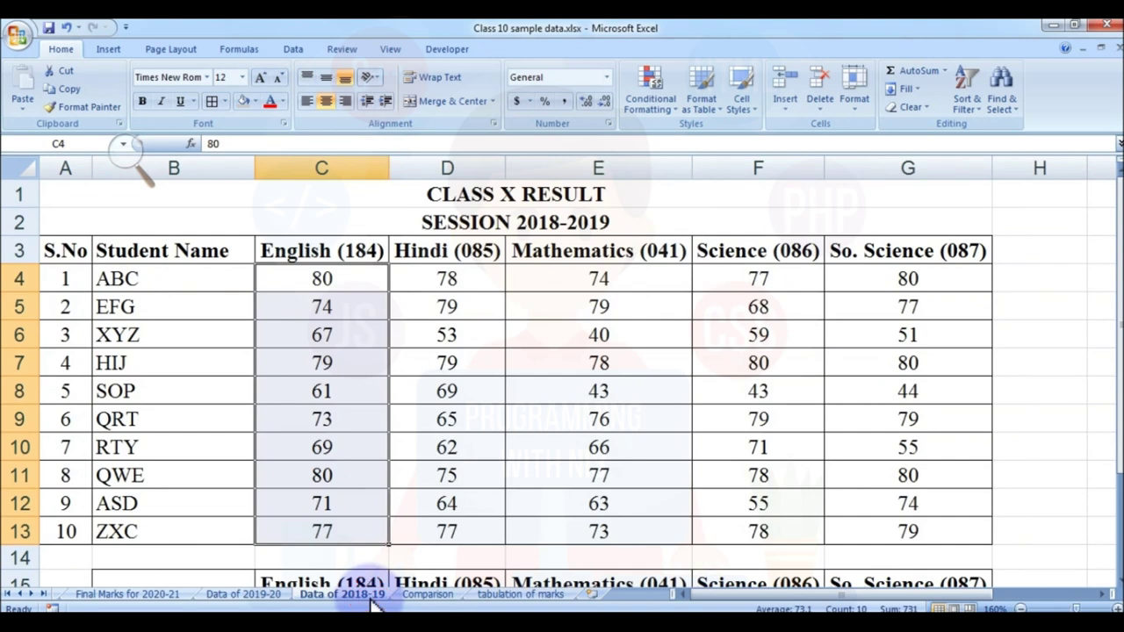
pyautogui.click(518, 594)
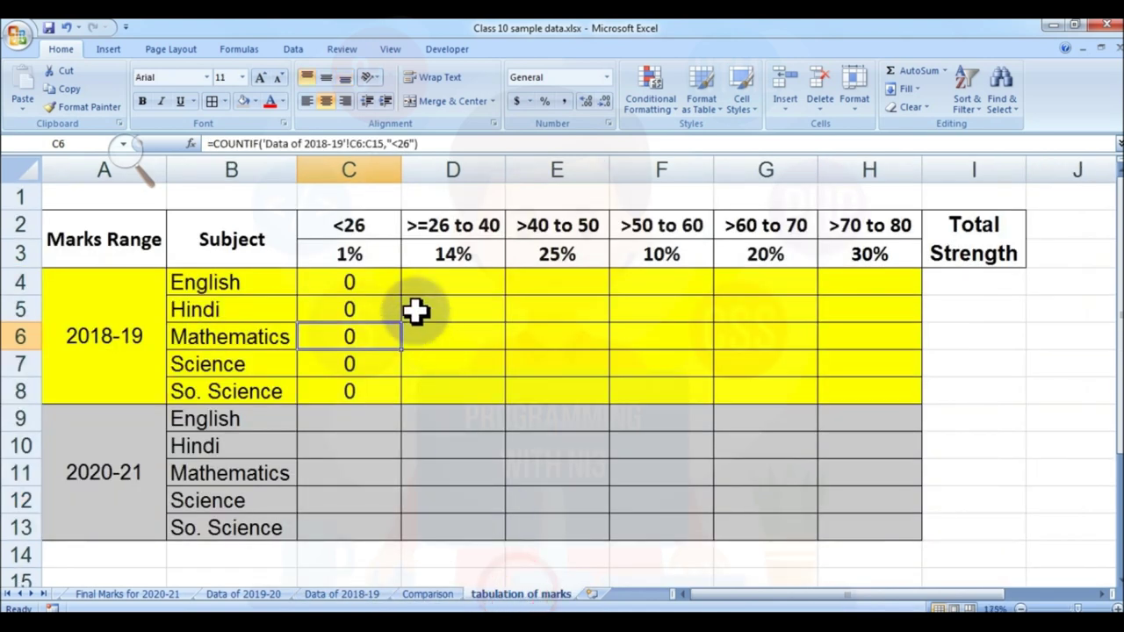
pyautogui.doubleClick(363, 341)
pyautogui.click(445, 340)
pyautogui.press('BackSpace')
pyautogui.press('BackSpace')
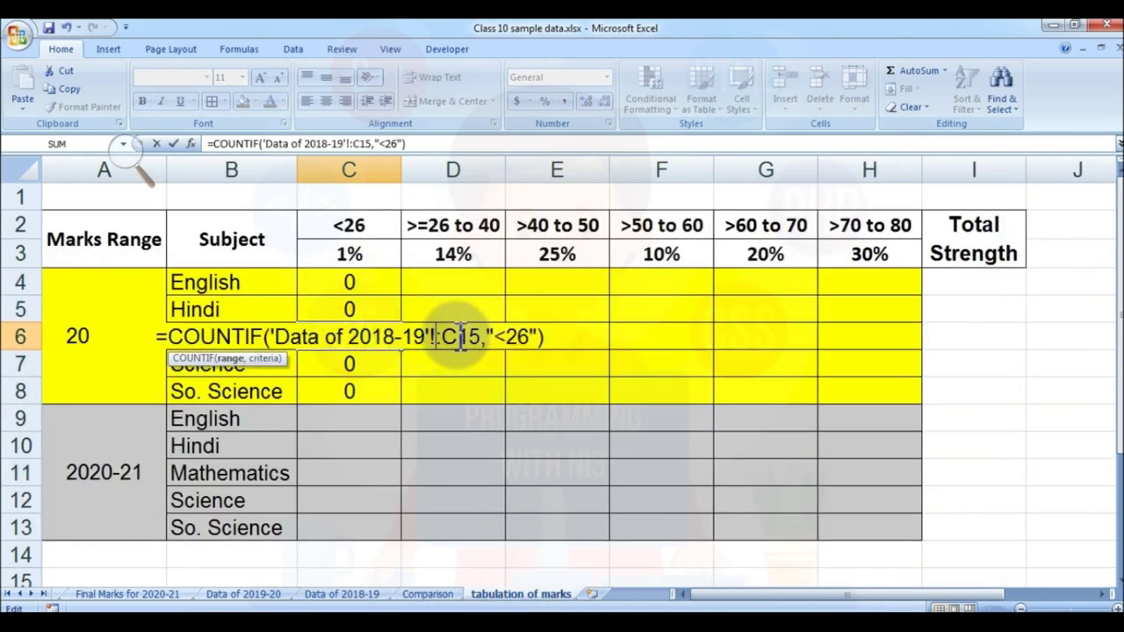
pyautogui.click(481, 337)
pyautogui.moveTo(486, 337); pyautogui.dragTo(274, 337)
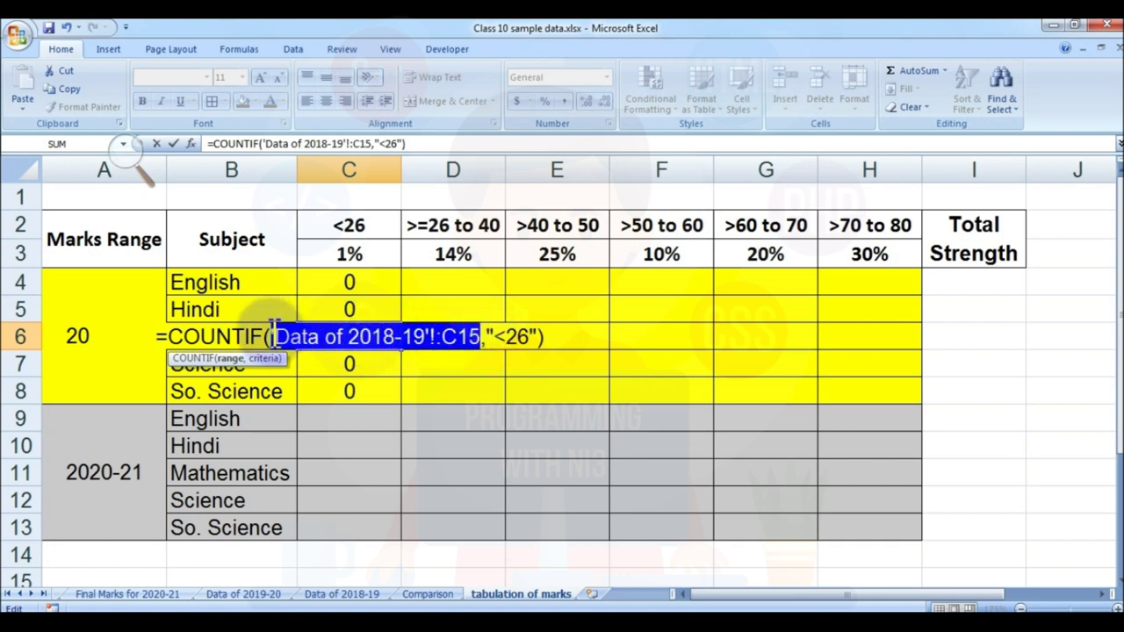
pyautogui.press('BackSpace')
pyautogui.click(344, 595)
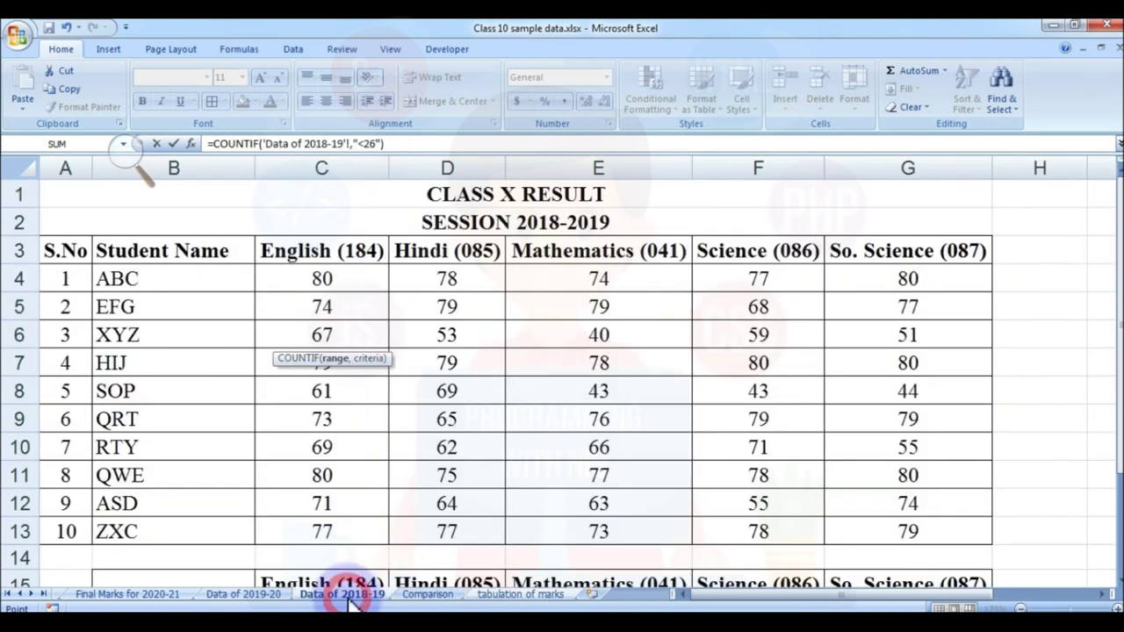
pyautogui.moveTo(549, 283); pyautogui.dragTo(586, 523)
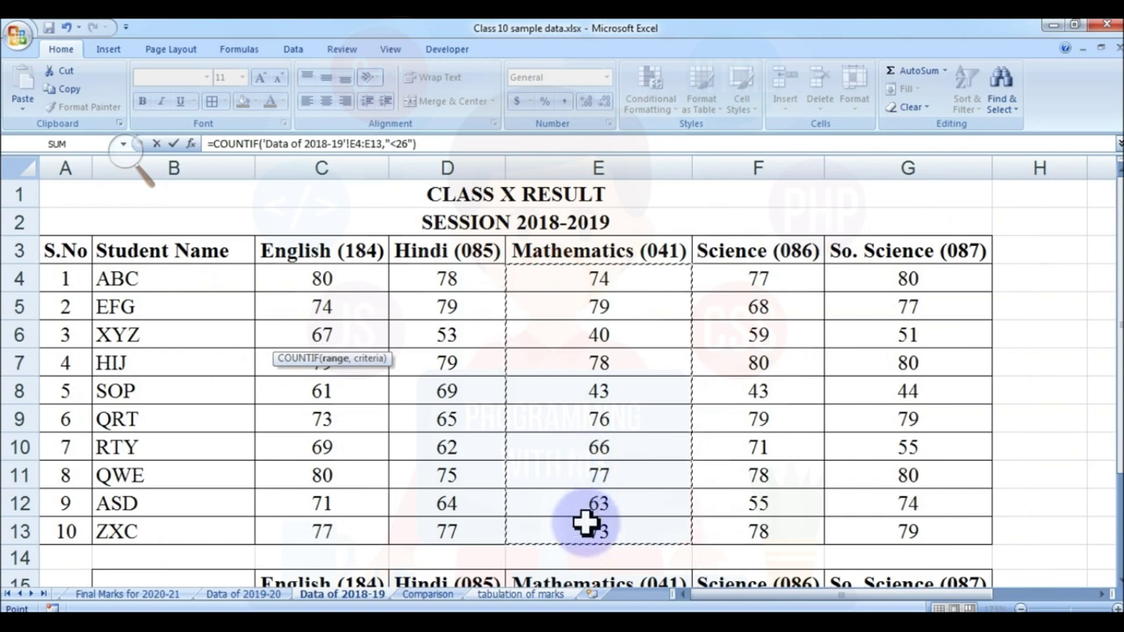
pyautogui.press('Return')
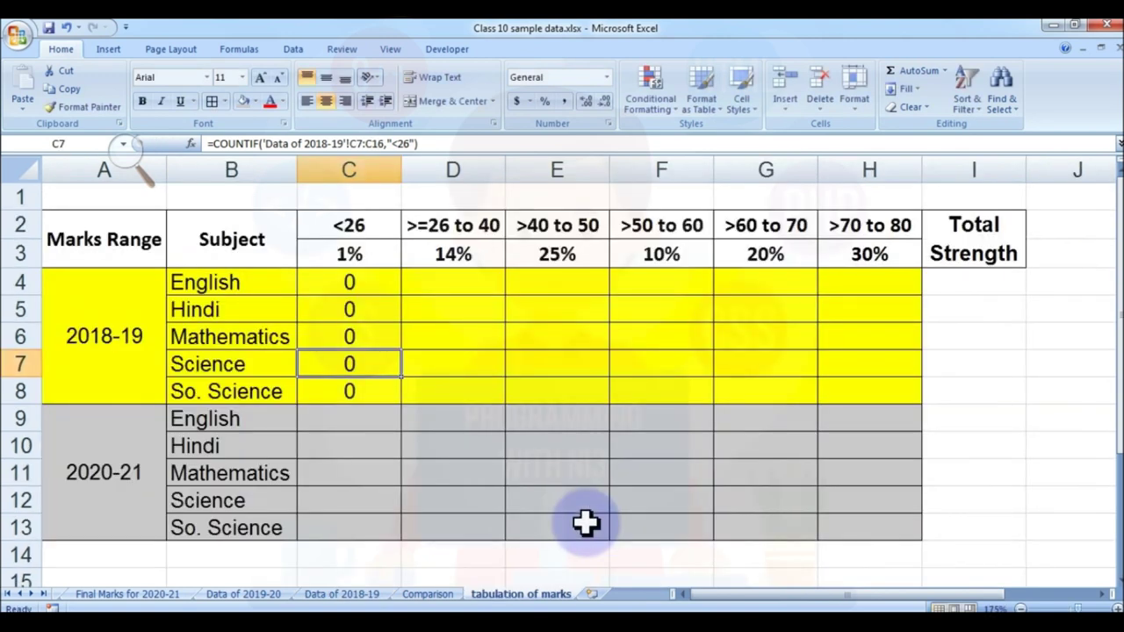
# Replace the range in the Science "<26" COUNTIF formula in C7 with 'Data of 2018-19'!F4:F13.
pyautogui.doubleClick(367, 369)
pyautogui.moveTo(494, 363); pyautogui.dragTo(261, 364)
pyautogui.press('Delete')
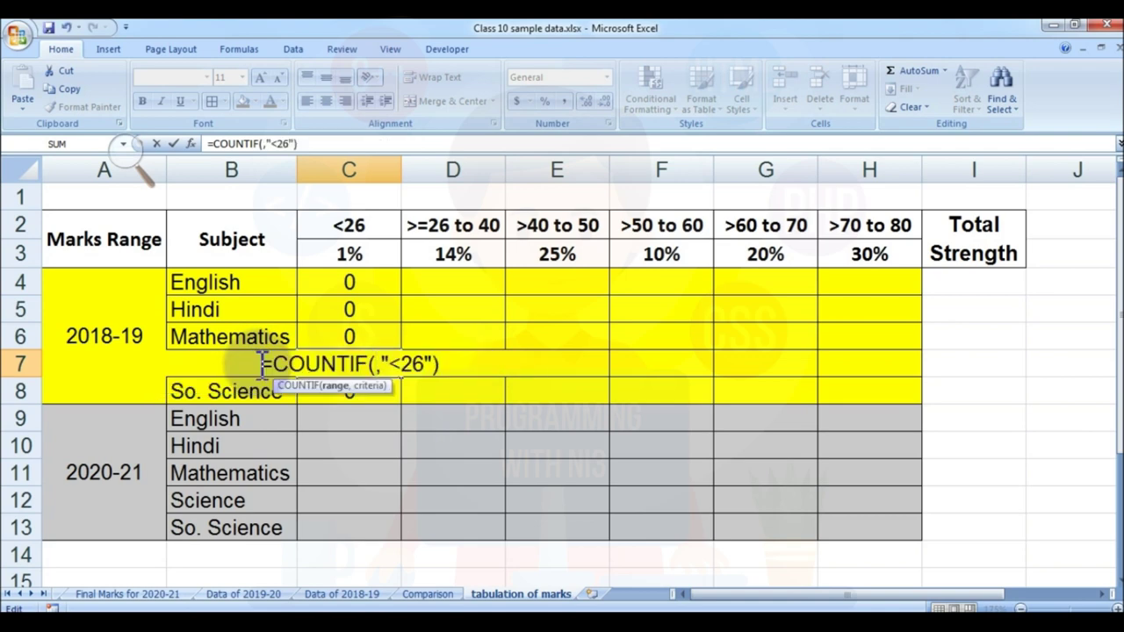
pyautogui.click(356, 594)
pyautogui.moveTo(719, 283); pyautogui.dragTo(764, 528)
pyautogui.press('Return')
# Replace the range in the So. Science "<26" COUNTIF formula in C8 with 'Data of 2018-19'!G4:G13.
pyautogui.doubleClick(325, 394)
pyautogui.moveTo(497, 390); pyautogui.dragTo(259, 390)
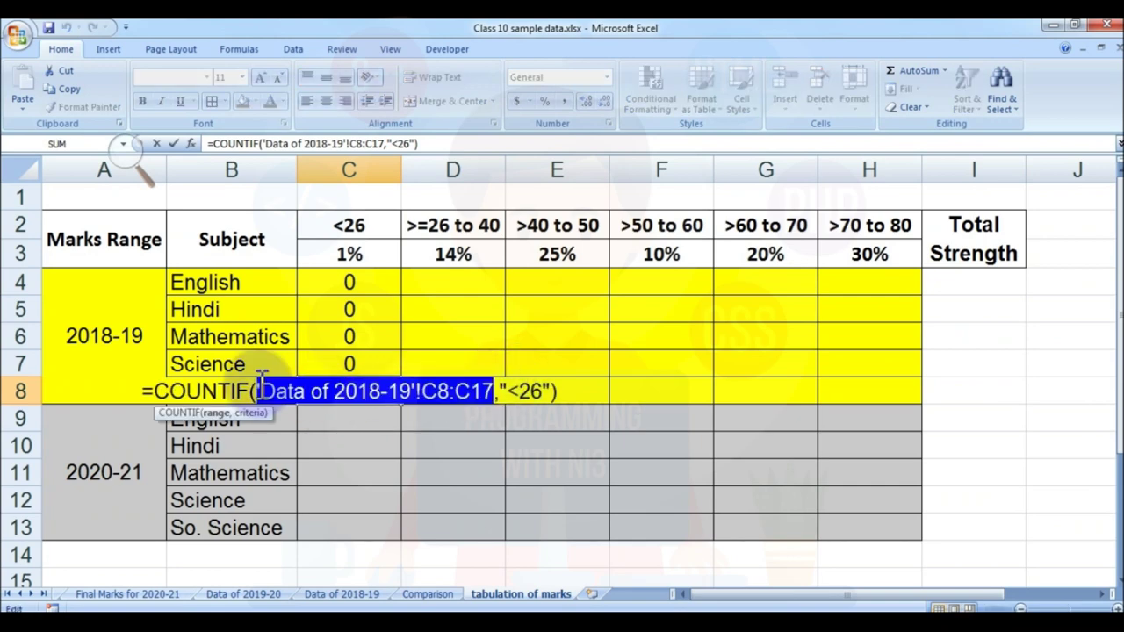
pyautogui.press('BackSpace')
pyautogui.click(365, 594)
pyautogui.moveTo(928, 274); pyautogui.dragTo(940, 530)
pyautogui.press('Return')
pyautogui.click(415, 284)
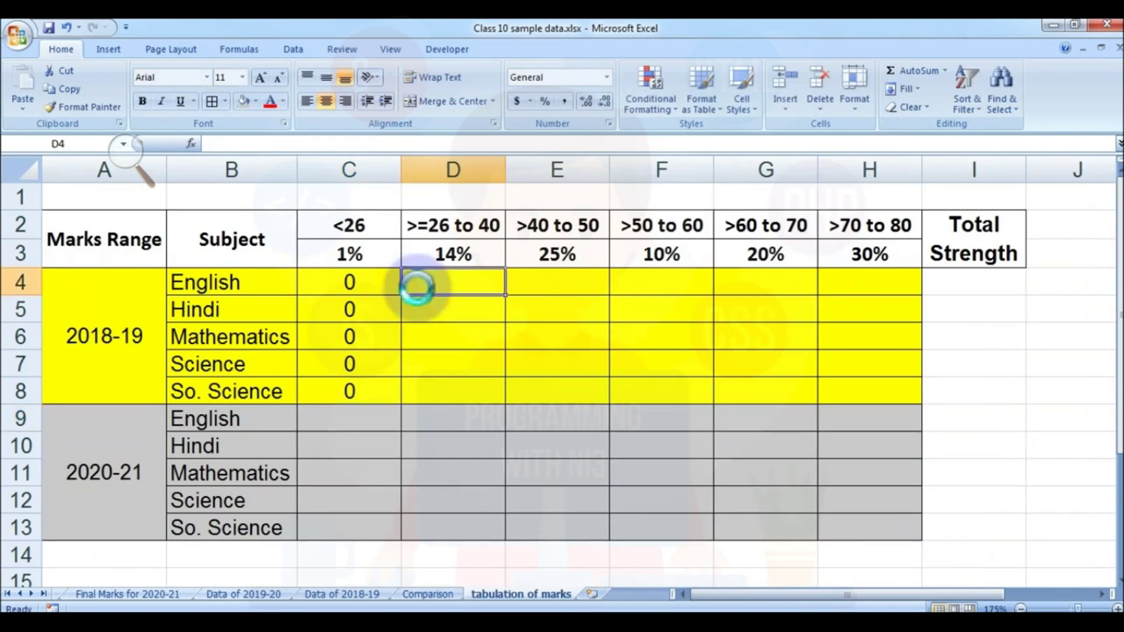
pyautogui.click(344, 279)
pyautogui.click(346, 392)
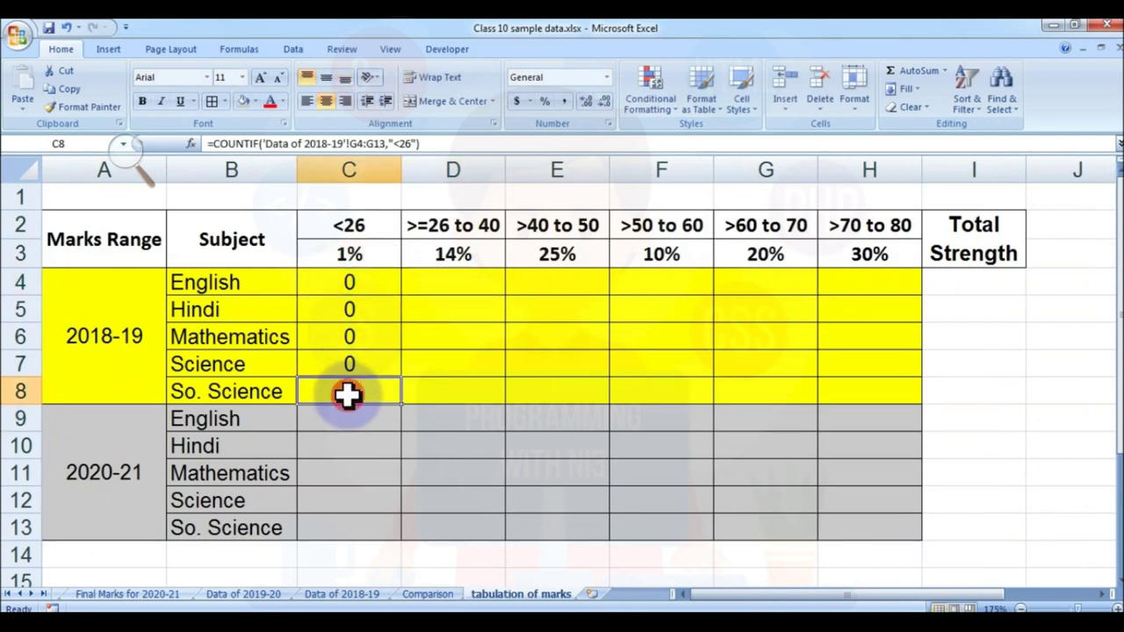
# Enter =SUM(C4:H4) in I4 as the total strength for 2018-19 English.
pyautogui.click(976, 279)
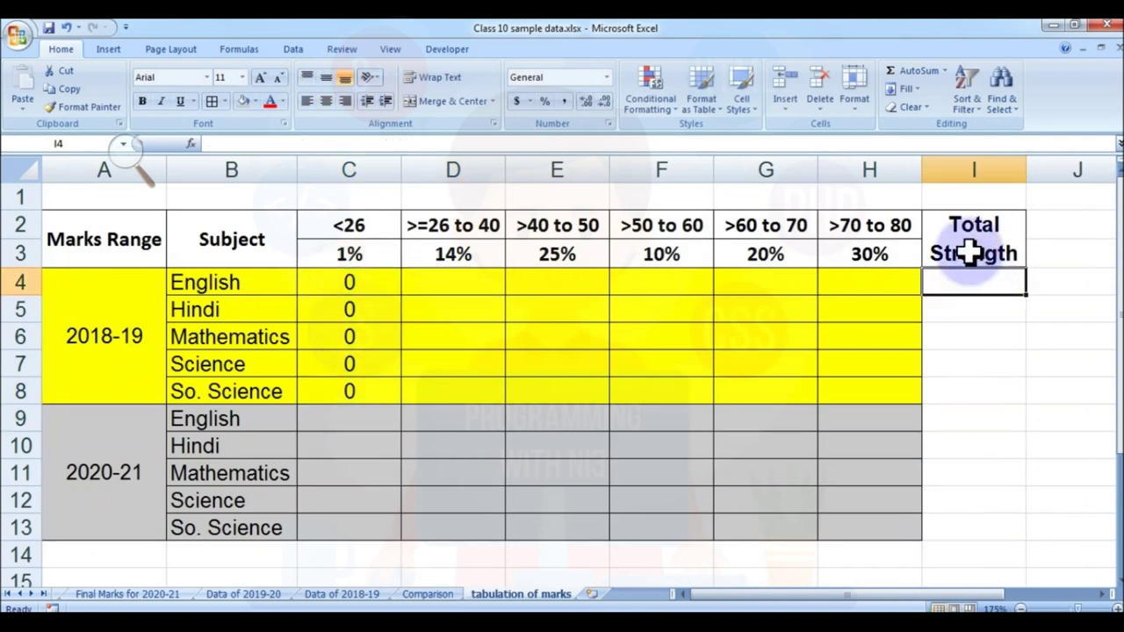
pyautogui.click(917, 69)
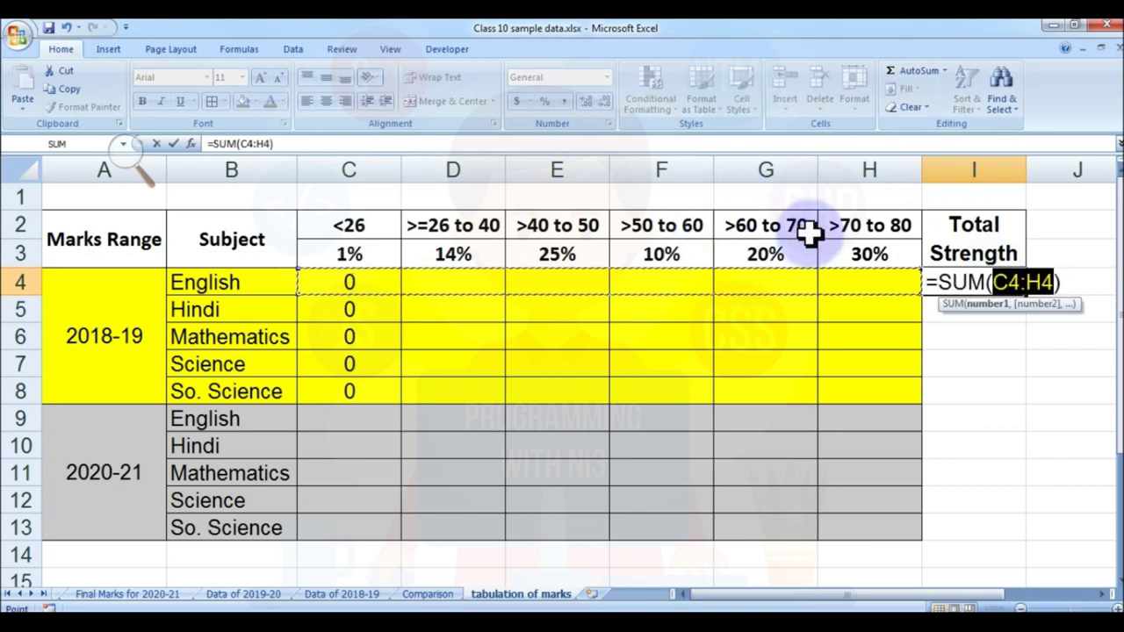
pyautogui.press('Return')
# Centre-align column I and add cell borders to the Total Strength cells I4:I13.
pyautogui.click(976, 167)
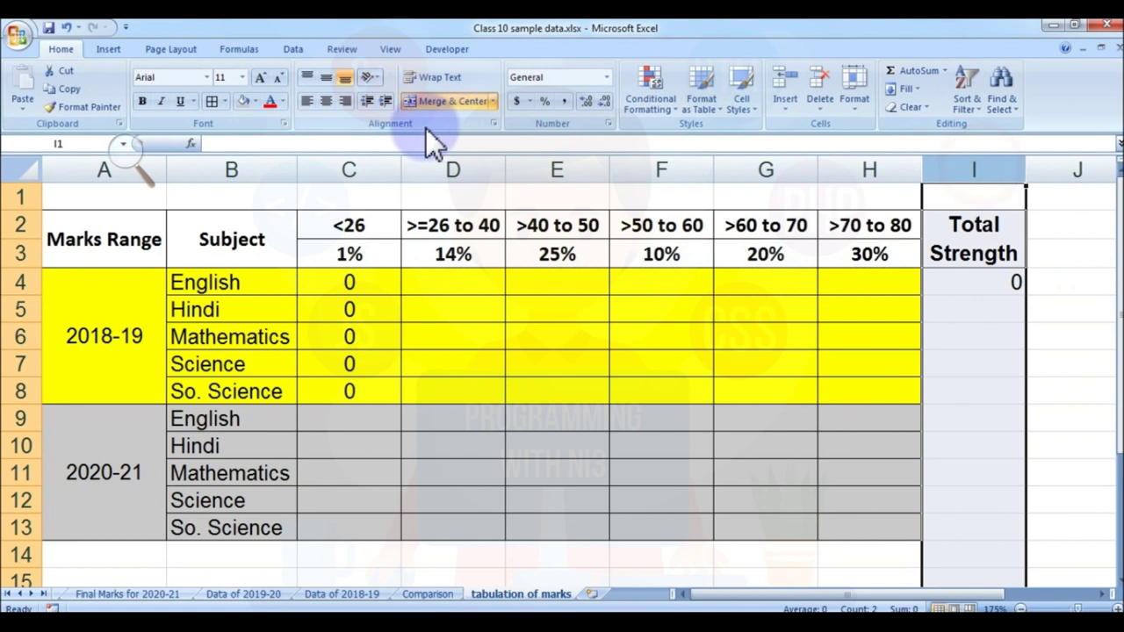
pyautogui.click(330, 102)
pyautogui.click(961, 345)
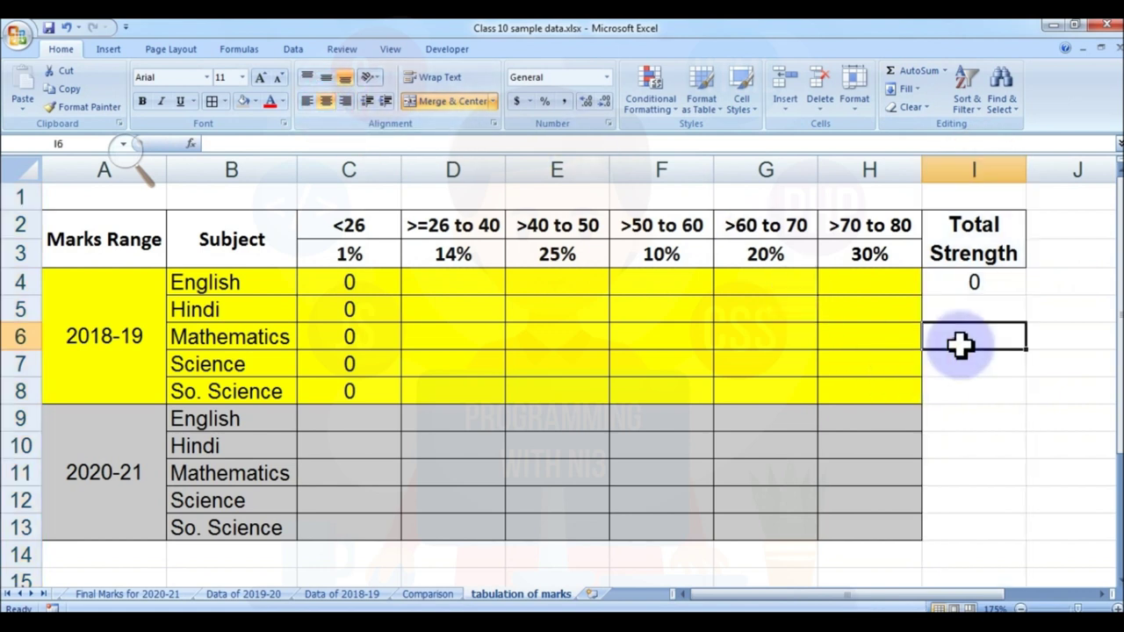
pyautogui.click(970, 283)
pyautogui.keyDown('shift'); pyautogui.click(961, 527); pyautogui.keyUp('shift')
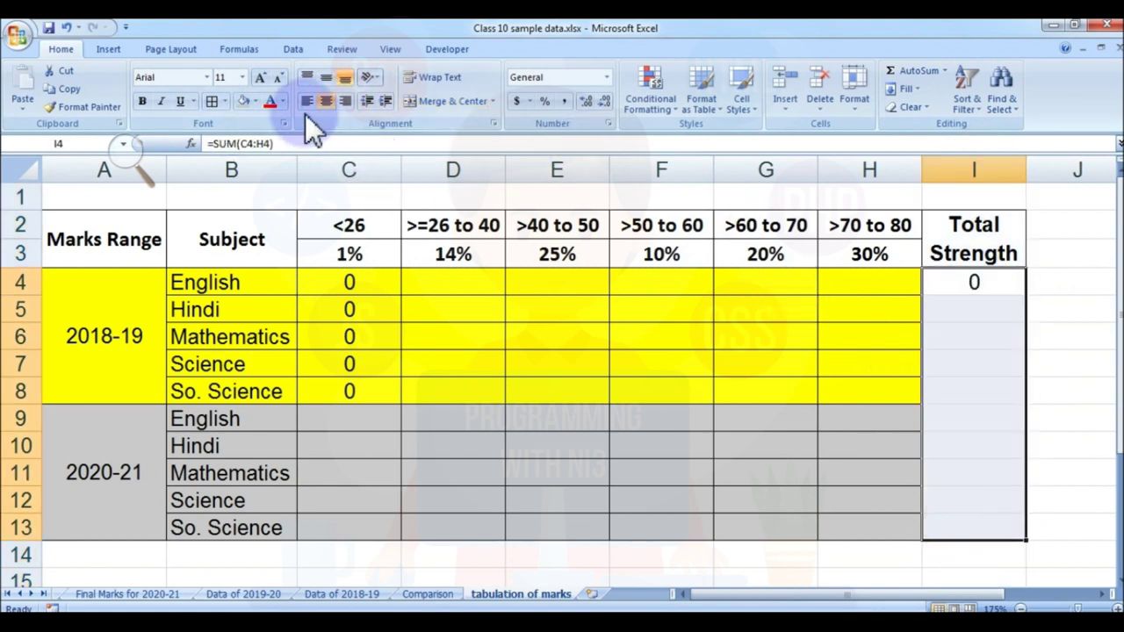
# Fill the Total Strength sum formula from I4 down to I13.
pyautogui.click(978, 285)
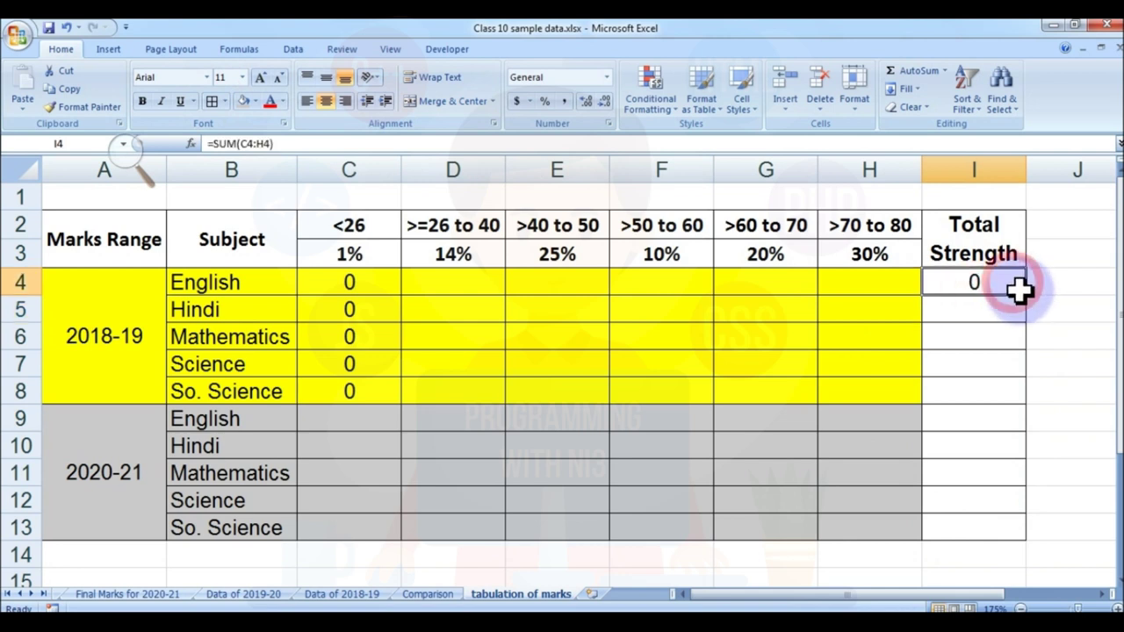
pyautogui.moveTo(1026, 297); pyautogui.dragTo(1014, 530)
pyautogui.click(1007, 369)
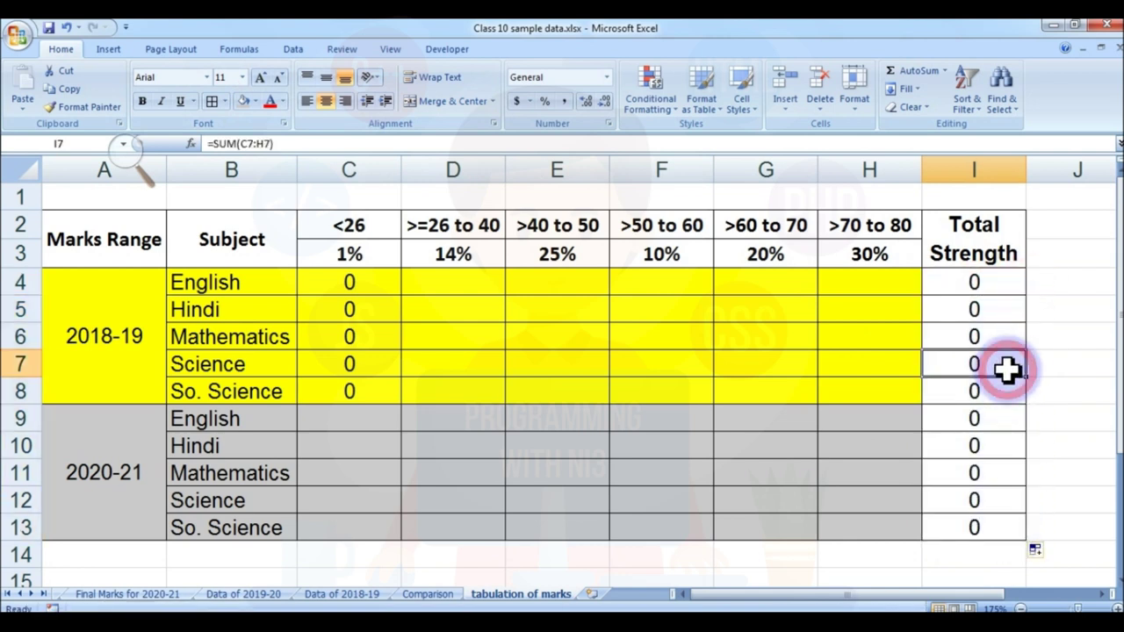
pyautogui.click(1001, 421)
pyautogui.click(453, 282)
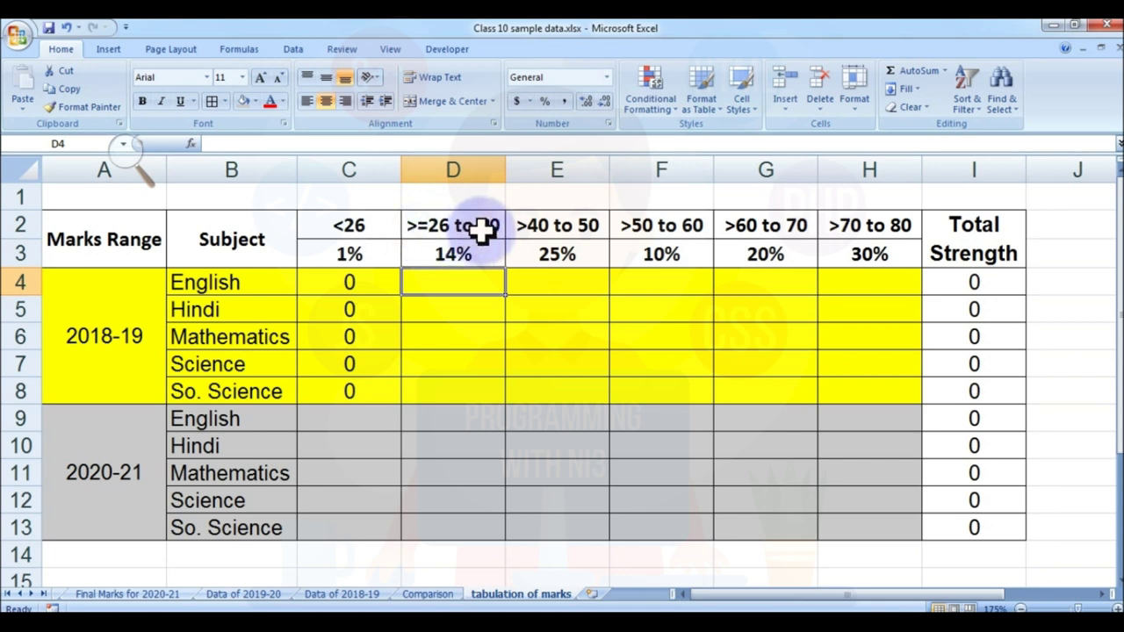
pyautogui.click(349, 224)
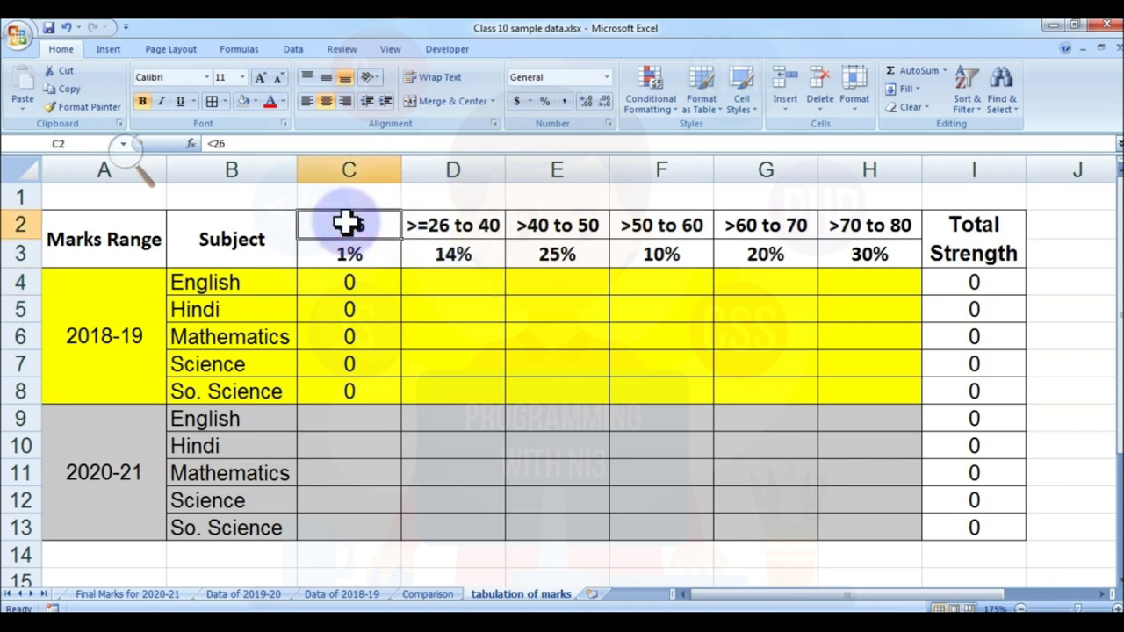
pyautogui.click(355, 284)
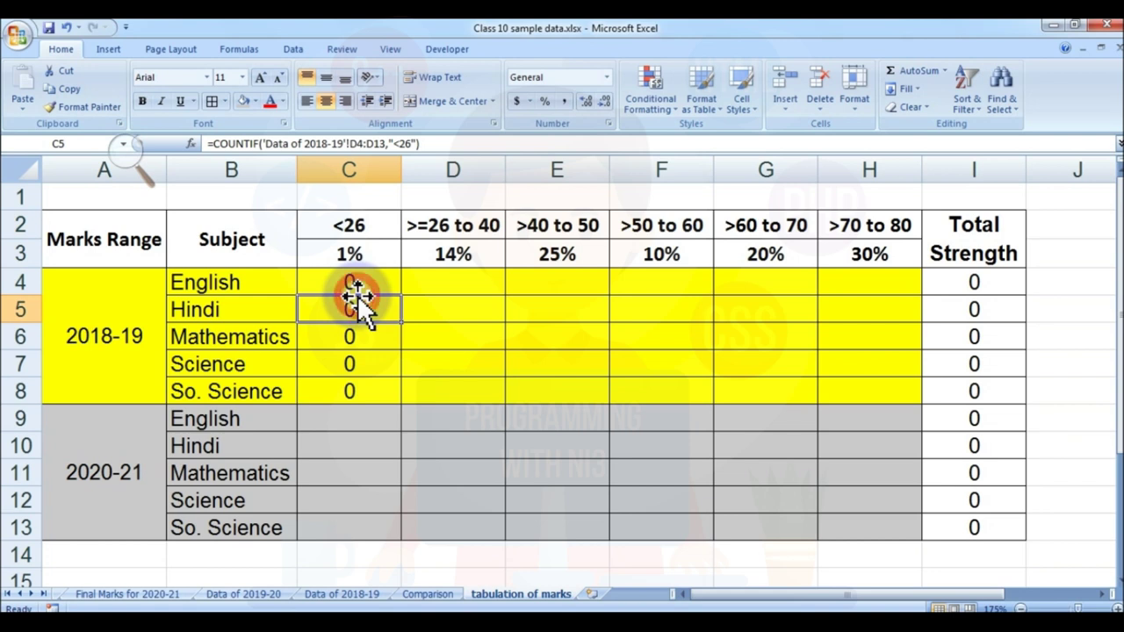
# Switch to Notepad and replace both 'final out of 100'!C3:C38 references in the COUNTIF formula with the word range.
pyautogui.click(446, 225)
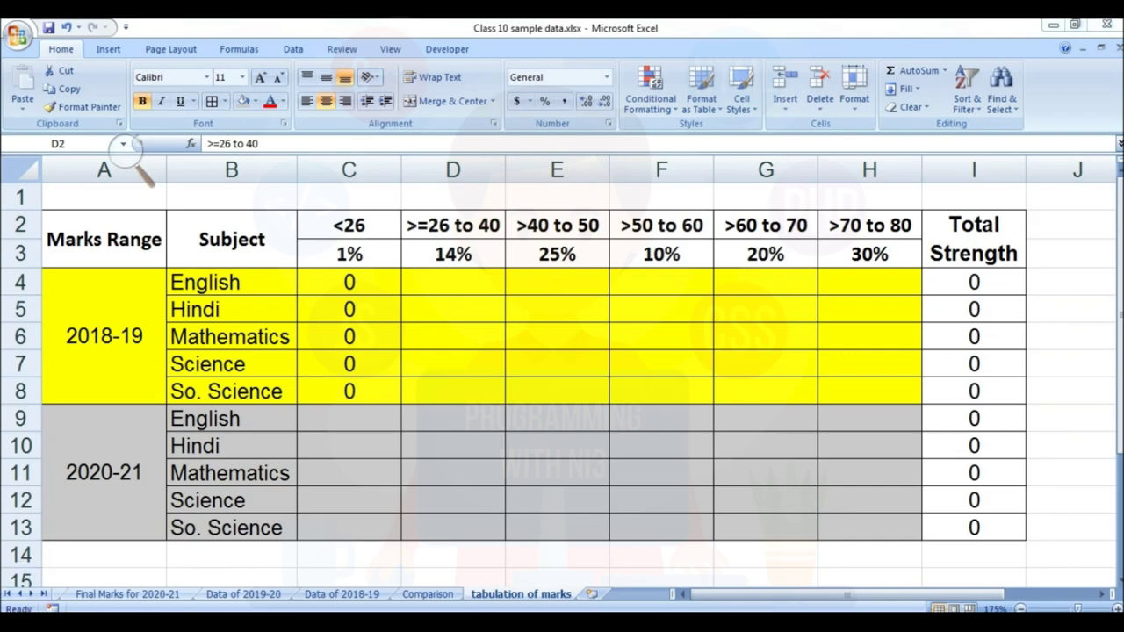
pyautogui.hotkey('alt', 'Tab')
pyautogui.moveTo(139, 69); pyautogui.dragTo(418, 68)
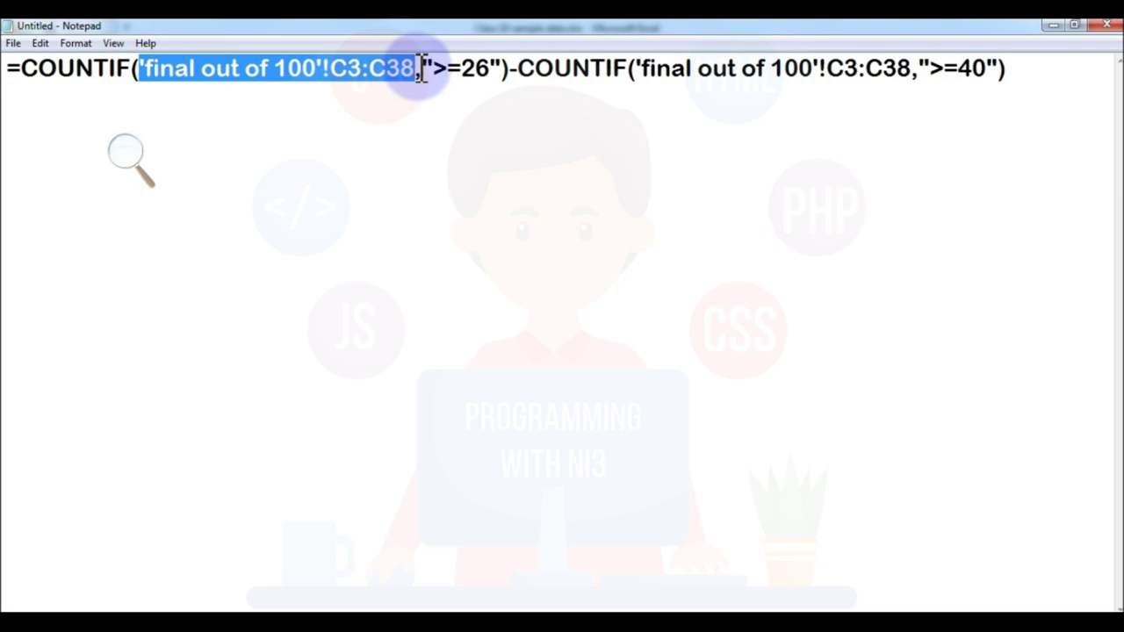
pyautogui.write('range')
pyautogui.moveTo(708, 67); pyautogui.dragTo(439, 50)
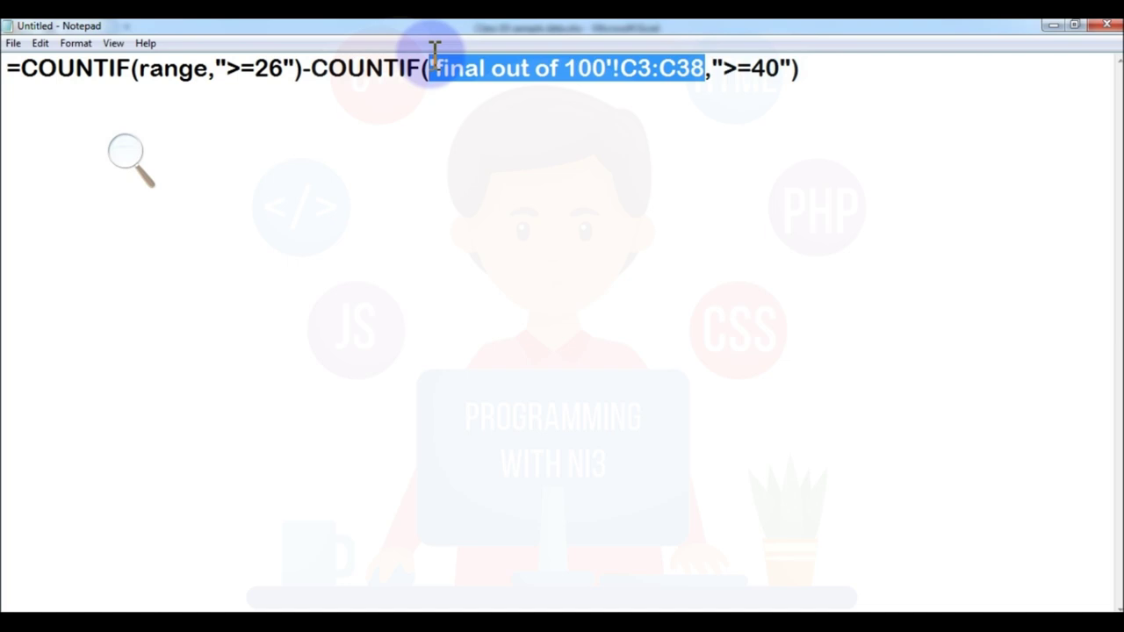
pyautogui.write('range')
pyautogui.click(545, 49)
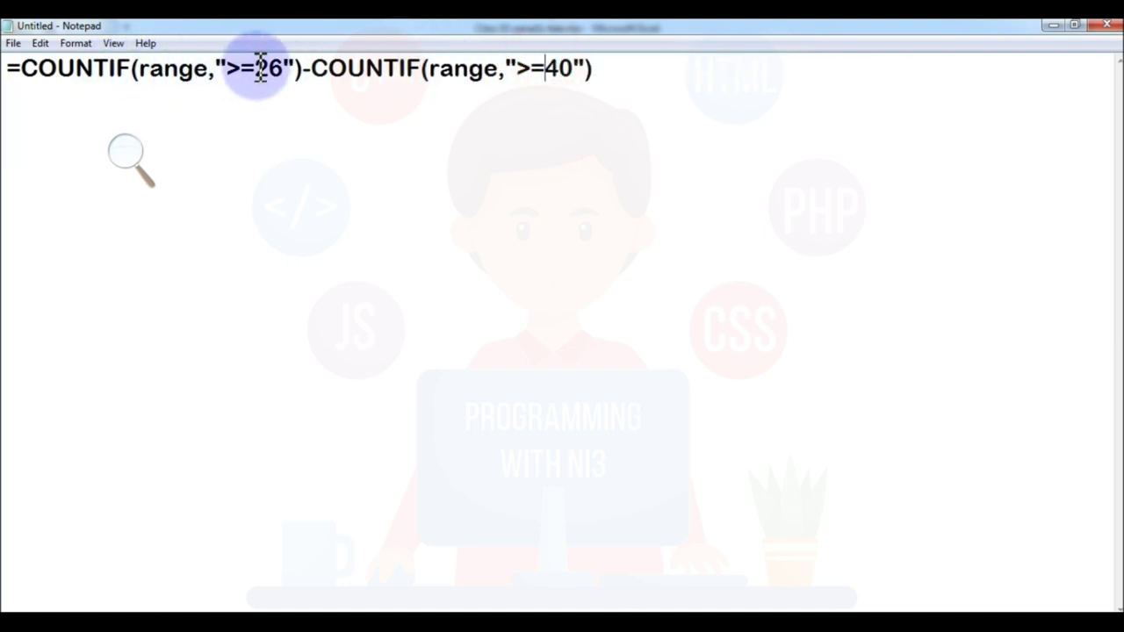
pyautogui.moveTo(281, 68); pyautogui.dragTo(228, 67)
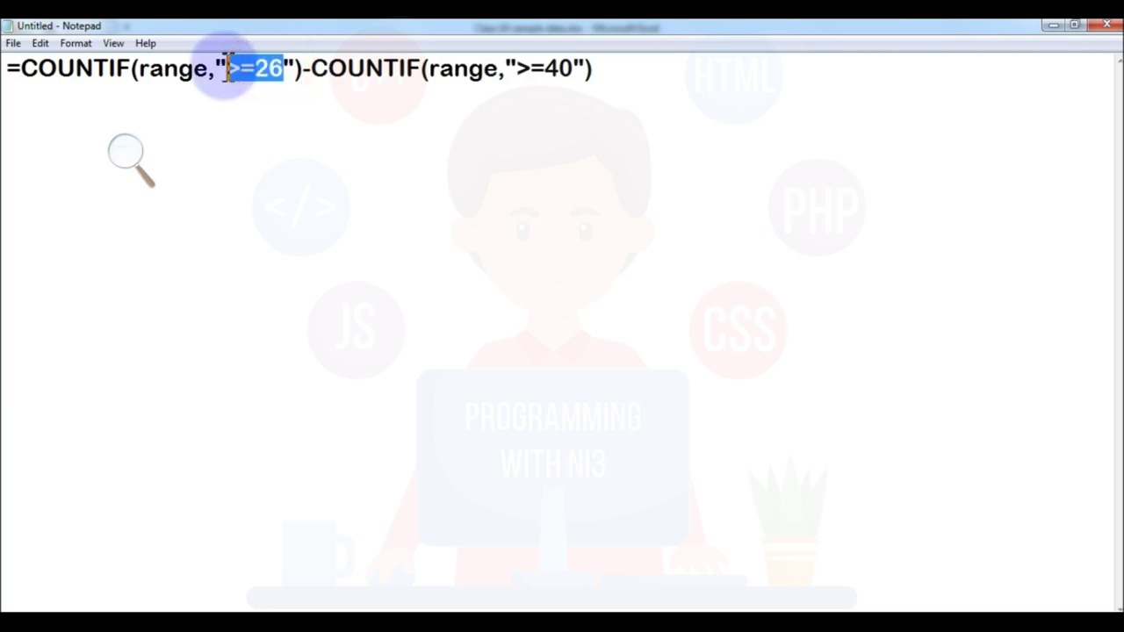
pyautogui.moveTo(303, 68); pyautogui.dragTo(314, 69)
pyautogui.click(399, 67)
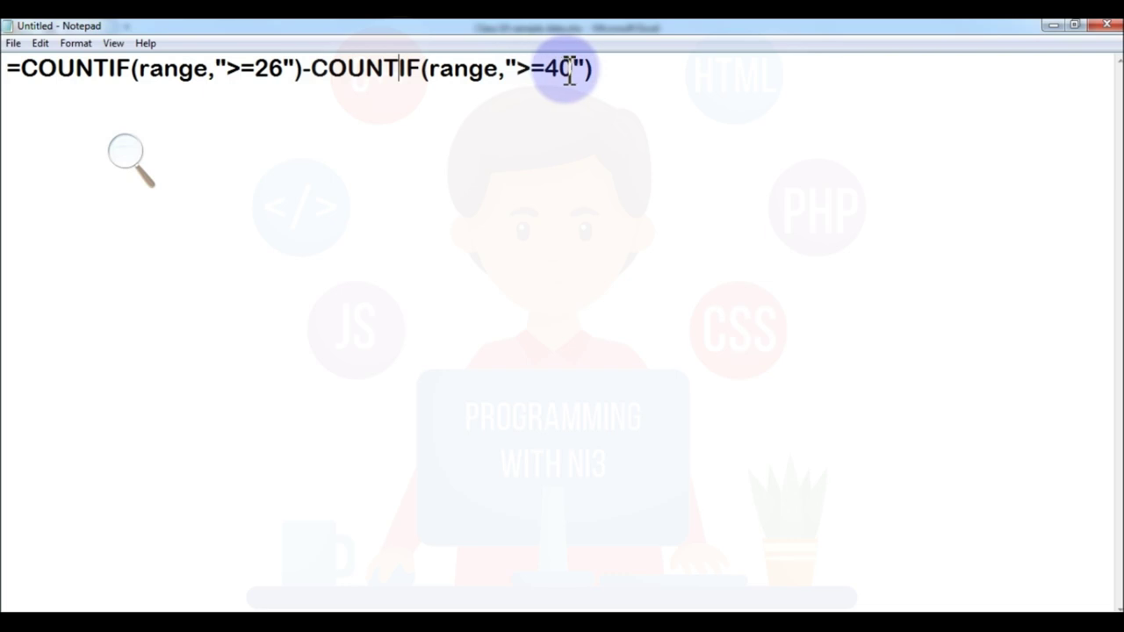
pyautogui.moveTo(575, 71); pyautogui.dragTo(519, 70)
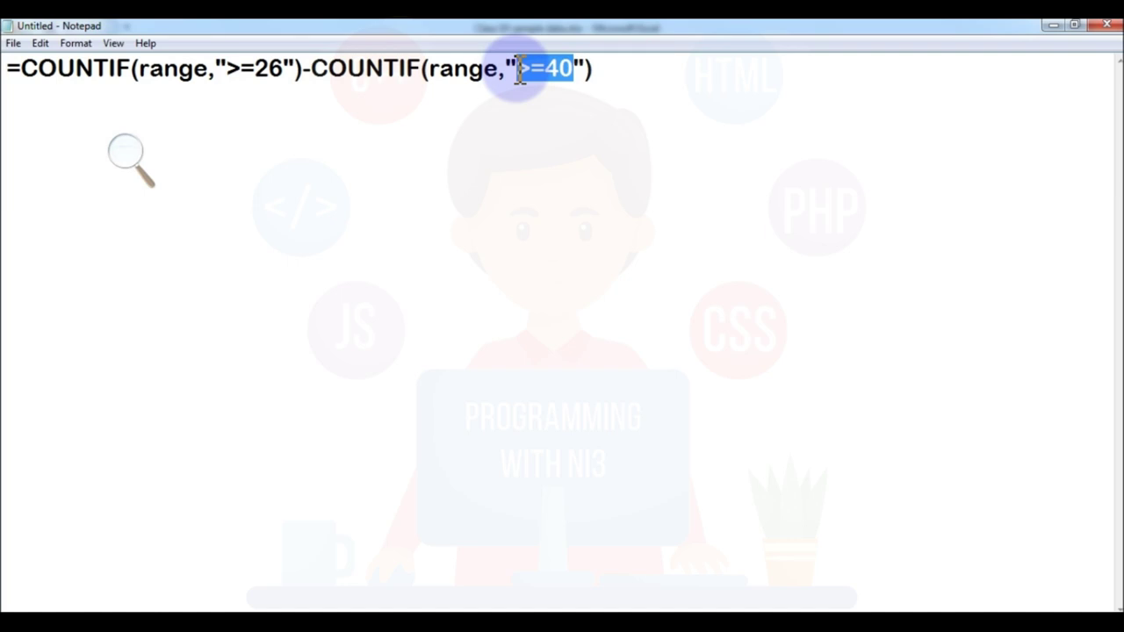
pyautogui.click(261, 68)
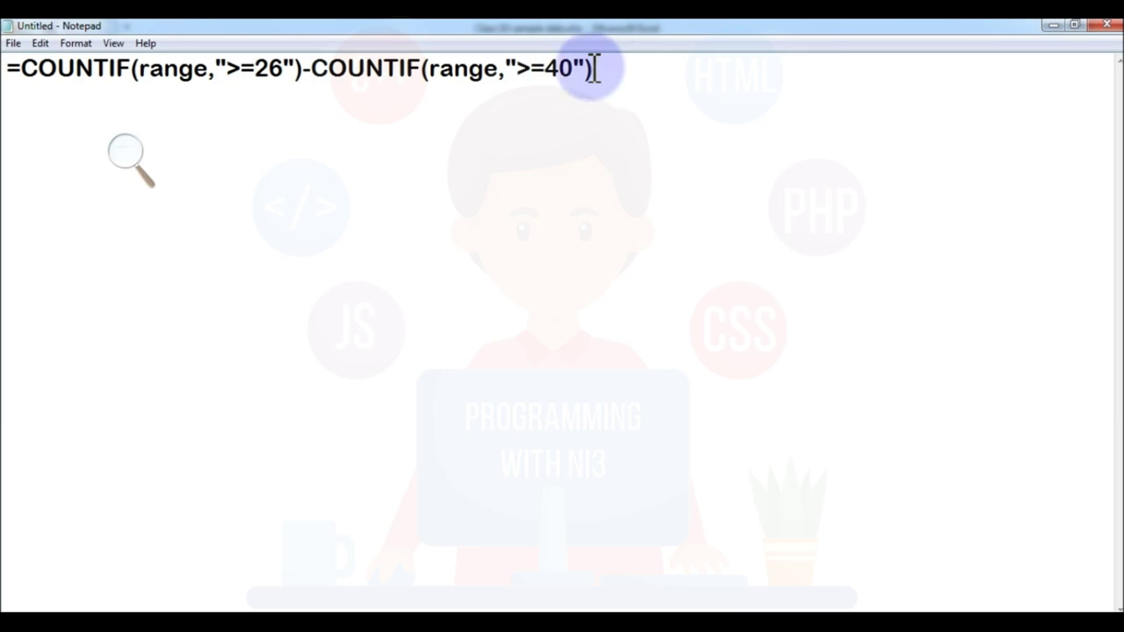
# Copy =COUNTIF(range,">=26")-COUNTIF(range,">=40") from Notepad and paste it into cell D4 of the Excel tabulation sheet.
pyautogui.moveTo(594, 69); pyautogui.dragTo(4, 88)
pyautogui.hotkey('ctrl', 'c')
pyautogui.click(169, 619)
pyautogui.doubleClick(450, 286)
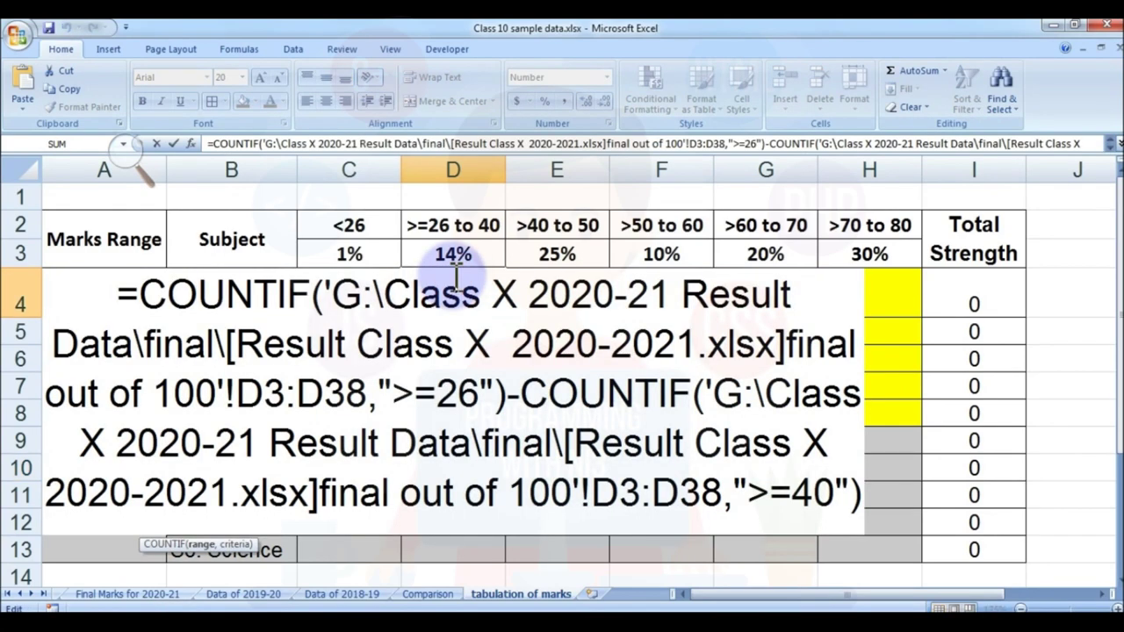
pyautogui.hotkey('ctrl', 'v')
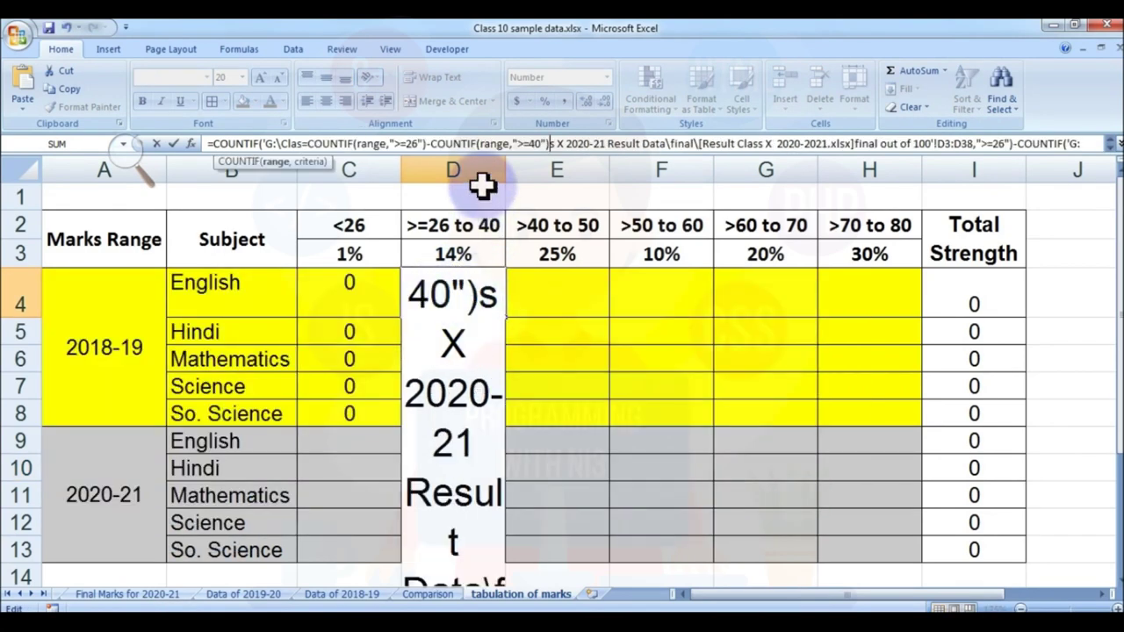
# Delete the leftover external-workbook formula text in D4, keeping only =COUNTIF(range,">=26")-COUNTIF(range,">=40").
pyautogui.click(475, 143)
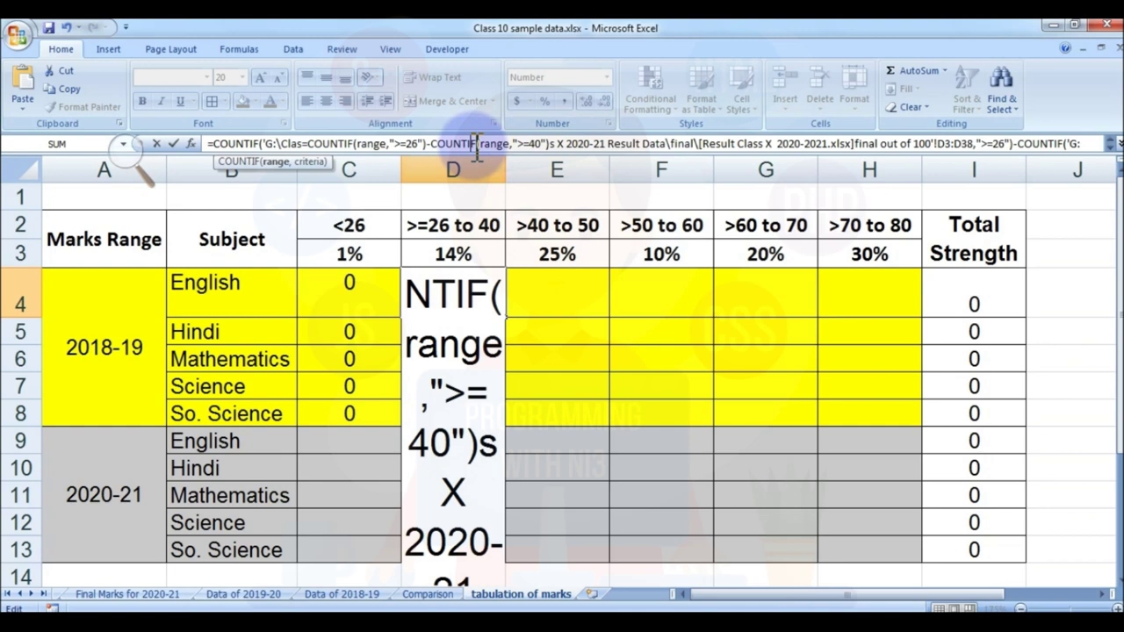
pyautogui.press('BackSpace')
pyautogui.press('BackSpace')
pyautogui.press('BackSpace')
pyautogui.press('BackSpace')
pyautogui.press('BackSpace')
pyautogui.press('BackSpace')
pyautogui.press('BackSpace')
pyautogui.press('BackSpace')
pyautogui.press('BackSpace')
pyautogui.press('BackSpace')
pyautogui.press('BackSpace')
pyautogui.press('BackSpace')
pyautogui.press('BackSpace')
pyautogui.press('BackSpace')
pyautogui.press('BackSpace')
pyautogui.press('BackSpace')
pyautogui.press('BackSpace')
pyautogui.press('BackSpace')
pyautogui.press('BackSpace')
pyautogui.press('BackSpace')
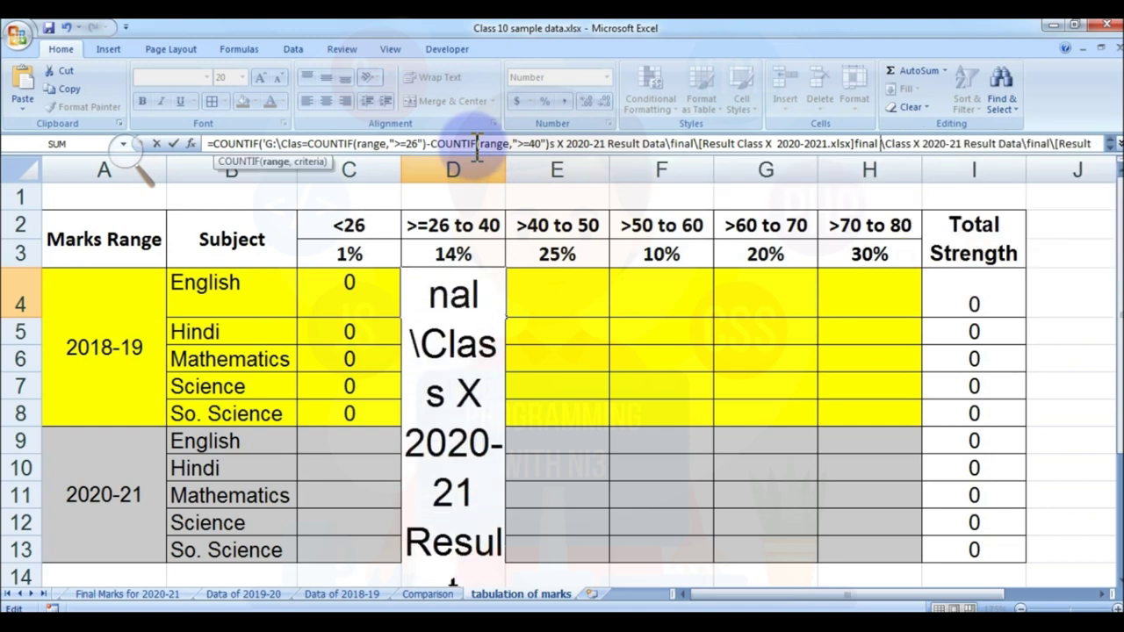
pyautogui.press('BackSpace')
pyautogui.press('BackSpace')
pyautogui.press('BackSpace')
pyautogui.press('BackSpace')
pyautogui.press('BackSpace')
pyautogui.press('BackSpace')
pyautogui.press('BackSpace')
pyautogui.press('BackSpace')
pyautogui.press('BackSpace')
pyautogui.press('BackSpace')
pyautogui.press('BackSpace')
pyautogui.press('BackSpace')
pyautogui.press('BackSpace')
pyautogui.press('BackSpace')
pyautogui.press('BackSpace')
pyautogui.press('BackSpace')
pyautogui.press('BackSpace')
pyautogui.press('BackSpace')
pyautogui.press('BackSpace')
pyautogui.press('BackSpace')
pyautogui.press('BackSpace')
pyautogui.press('BackSpace')
pyautogui.press('BackSpace')
pyautogui.press('BackSpace')
pyautogui.press('BackSpace')
pyautogui.press('BackSpace')
pyautogui.press('BackSpace')
pyautogui.press('BackSpace')
pyautogui.press('BackSpace')
pyautogui.press('BackSpace')
pyautogui.press('BackSpace')
pyautogui.press('BackSpace')
pyautogui.press('BackSpace')
pyautogui.press('BackSpace')
pyautogui.press('BackSpace')
pyautogui.press('BackSpace')
pyautogui.press('BackSpace')
pyautogui.press('BackSpace')
pyautogui.press('BackSpace')
pyautogui.press('BackSpace')
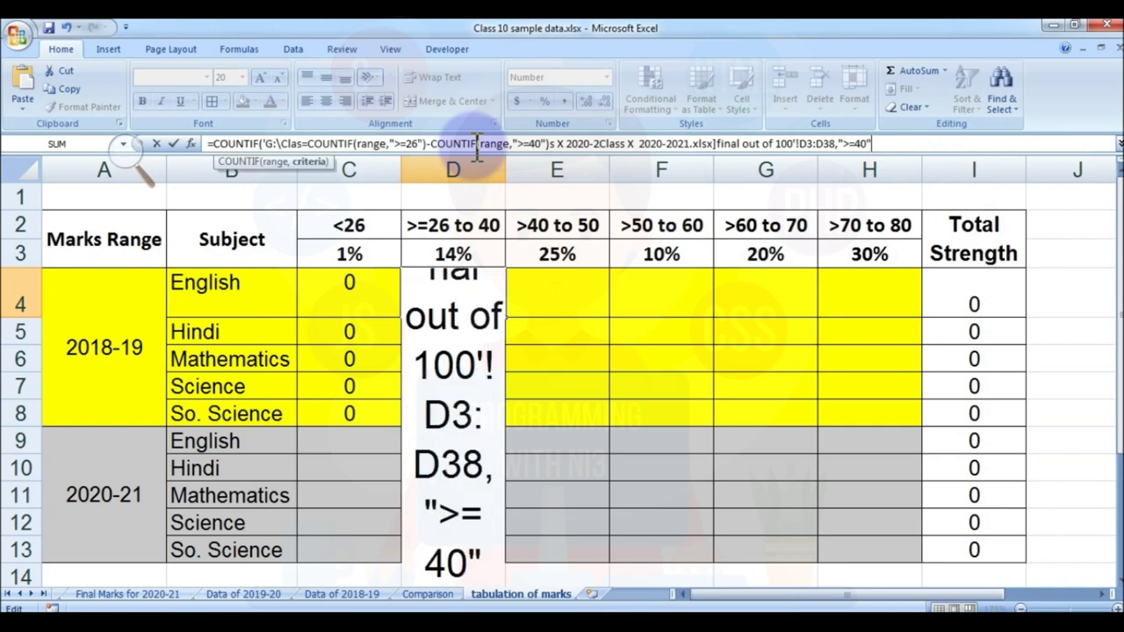
pyautogui.press('Delete')
pyautogui.press('Delete')
pyautogui.press('Delete')
pyautogui.press('Delete')
pyautogui.press('Delete')
pyautogui.press('Delete')
pyautogui.press('Delete')
pyautogui.press('Delete')
pyautogui.press('Delete')
pyautogui.press('Delete')
pyautogui.press('Delete')
pyautogui.press('Delete')
pyautogui.press('Delete')
pyautogui.press('Delete')
pyautogui.press('Delete')
pyautogui.press('Delete')
pyautogui.press('Delete')
pyautogui.press('Delete')
pyautogui.press('Delete')
pyautogui.press('Delete')
# Replace the first range placeholder in the D4 formula with the English marks 'Data of 2018-19'!C4:C13.
pyautogui.press('Left')
pyautogui.press('Left')
pyautogui.press('Left')
pyautogui.press('Left')
pyautogui.press('Left')
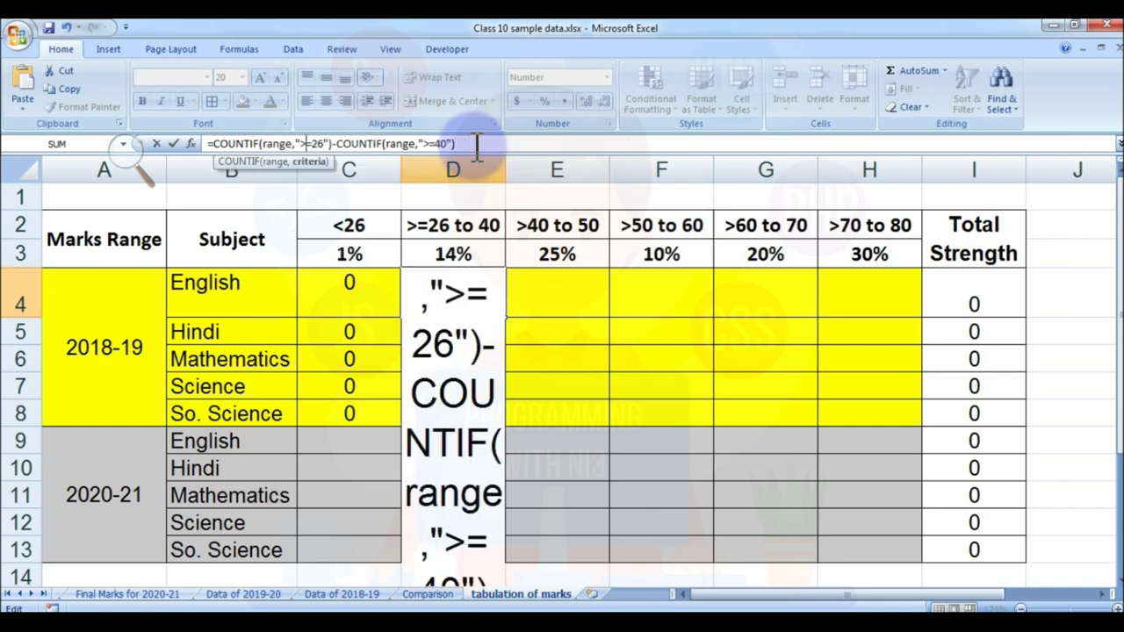
pyautogui.press('BackSpace')
pyautogui.press('BackSpace')
pyautogui.press('BackSpace')
pyautogui.press('BackSpace')
pyautogui.press('BackSpace')
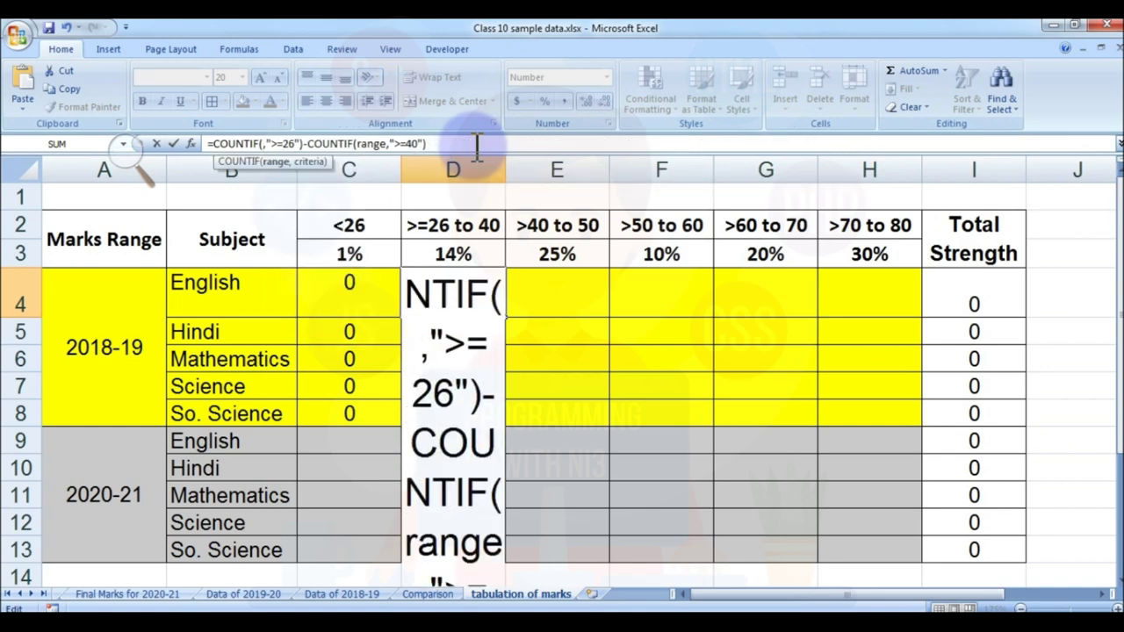
pyautogui.click(340, 594)
pyautogui.moveTo(343, 278); pyautogui.dragTo(352, 538)
pyautogui.press('Return')
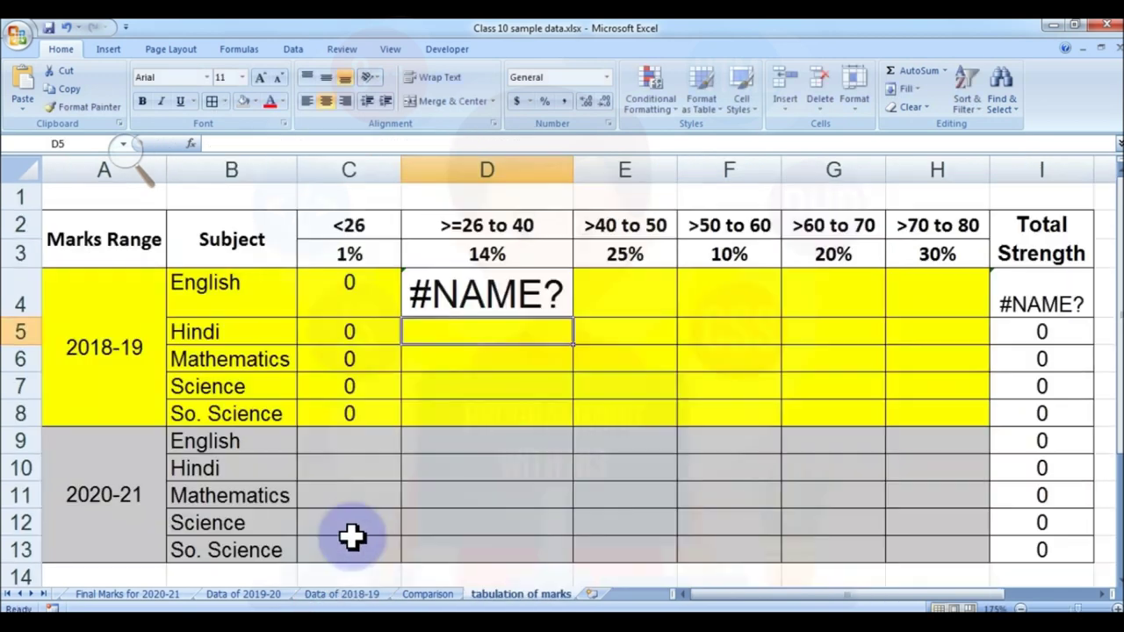
# Replace the second range placeholder in the D4 formula with 'Data of 2018-19'!C4:C13.
pyautogui.click(505, 274)
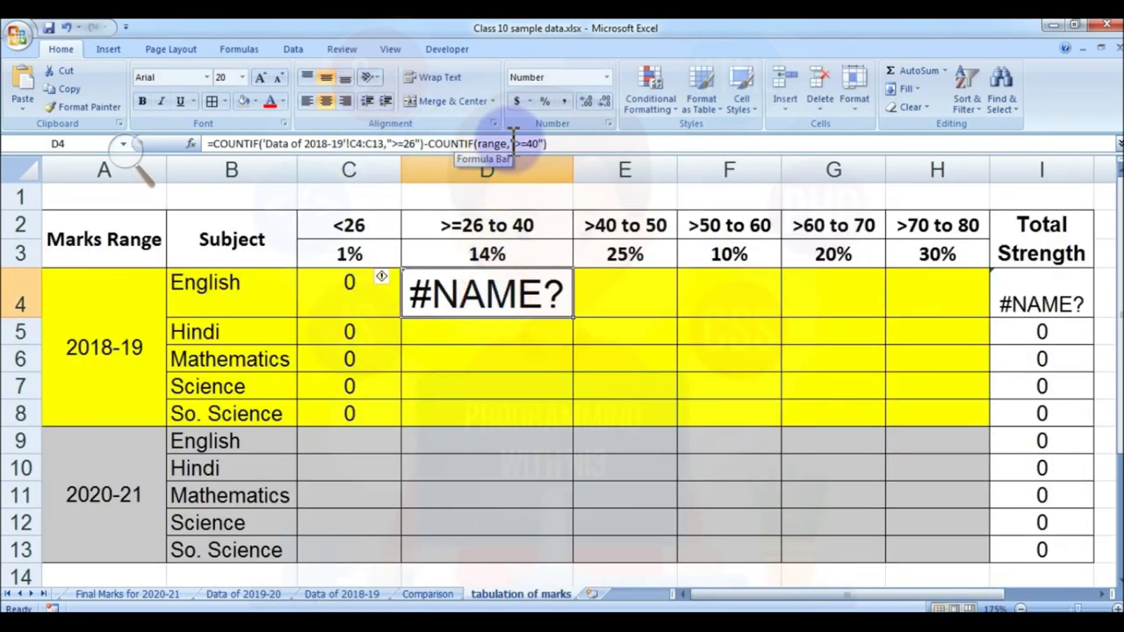
pyautogui.doubleClick(491, 143)
pyautogui.press('BackSpace')
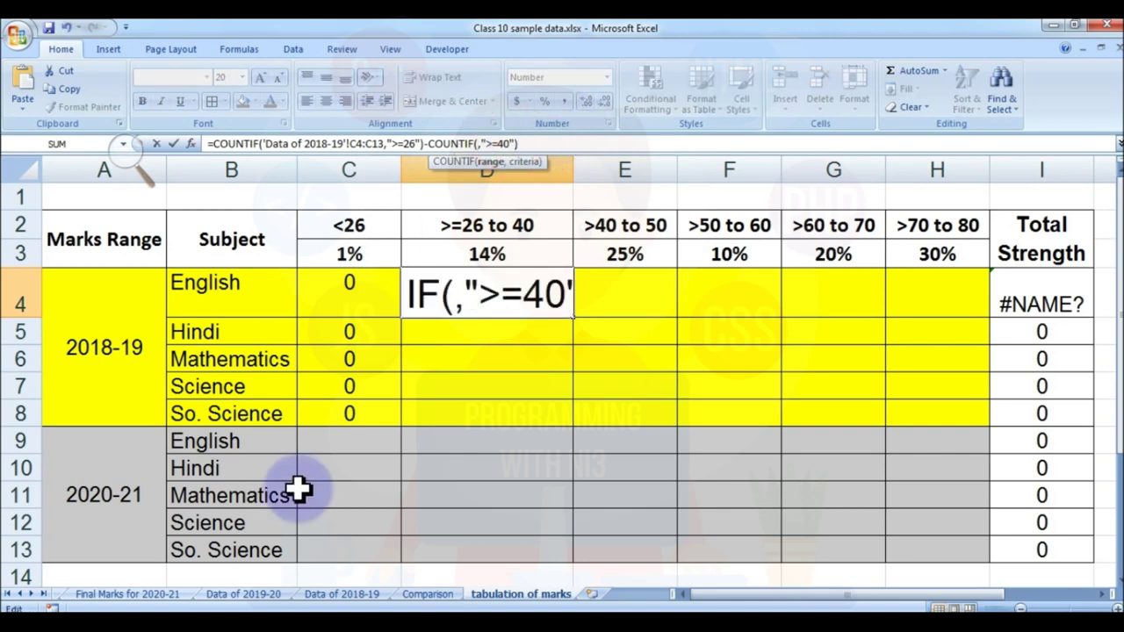
pyautogui.click(333, 593)
pyautogui.moveTo(349, 279); pyautogui.dragTo(336, 527)
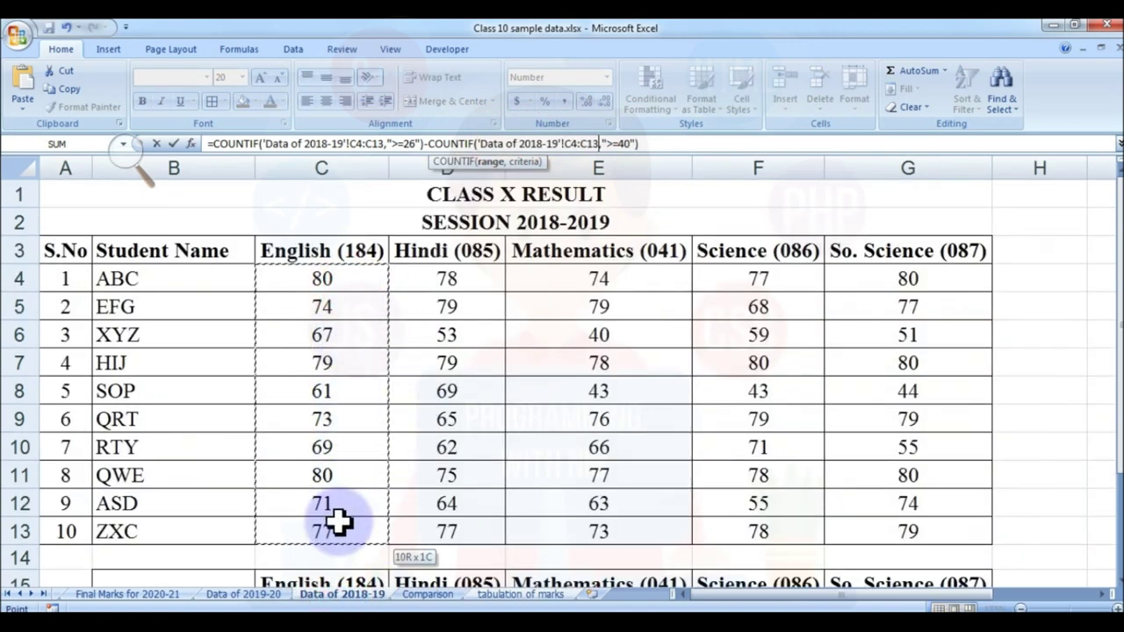
pyautogui.press('Return')
# Copy the formatting of cell C4 onto cell D4 with Format Painter.
pyautogui.click(339, 296)
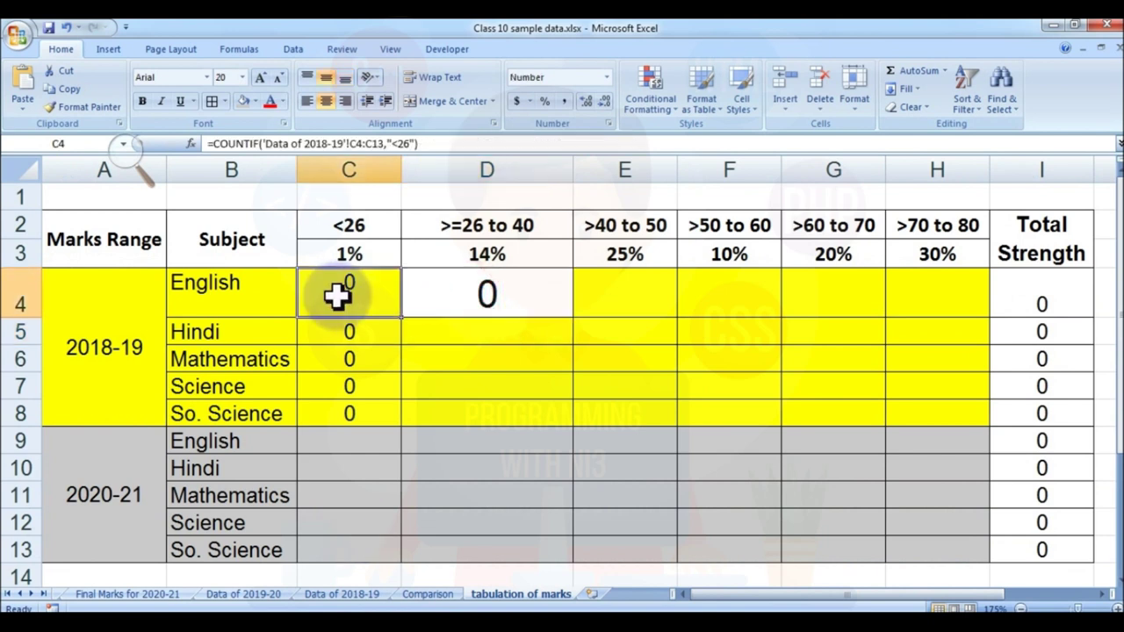
pyautogui.click(85, 106)
pyautogui.click(474, 286)
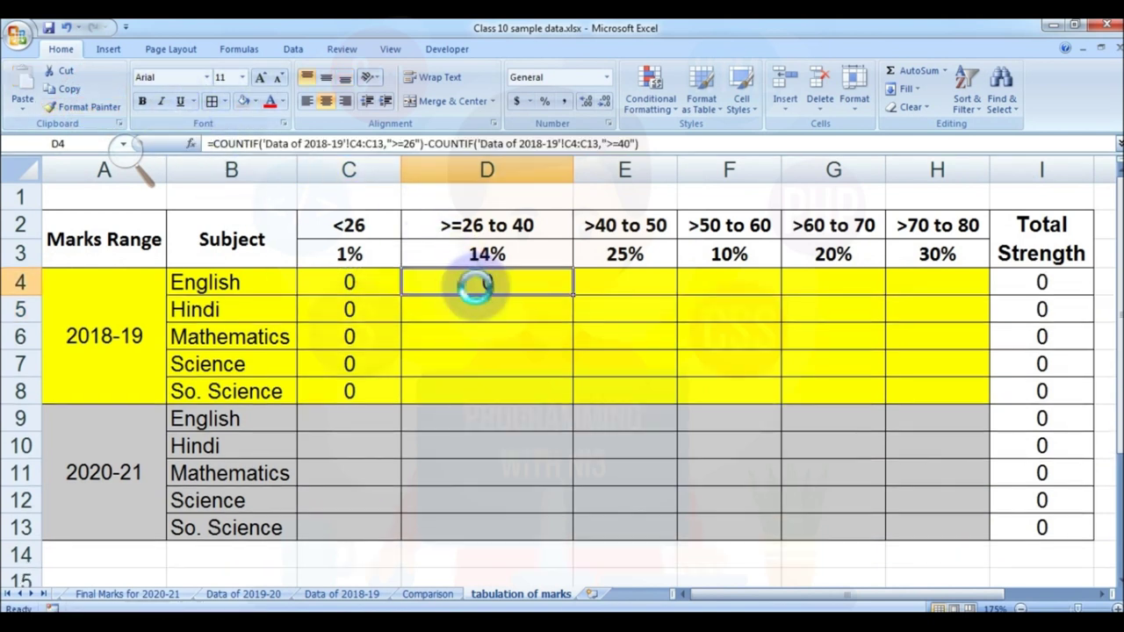
# Copy the D4 formula into E4, the 2018-19 English cell for the >40 to 50 range.
pyautogui.click(519, 267)
pyautogui.click(519, 282)
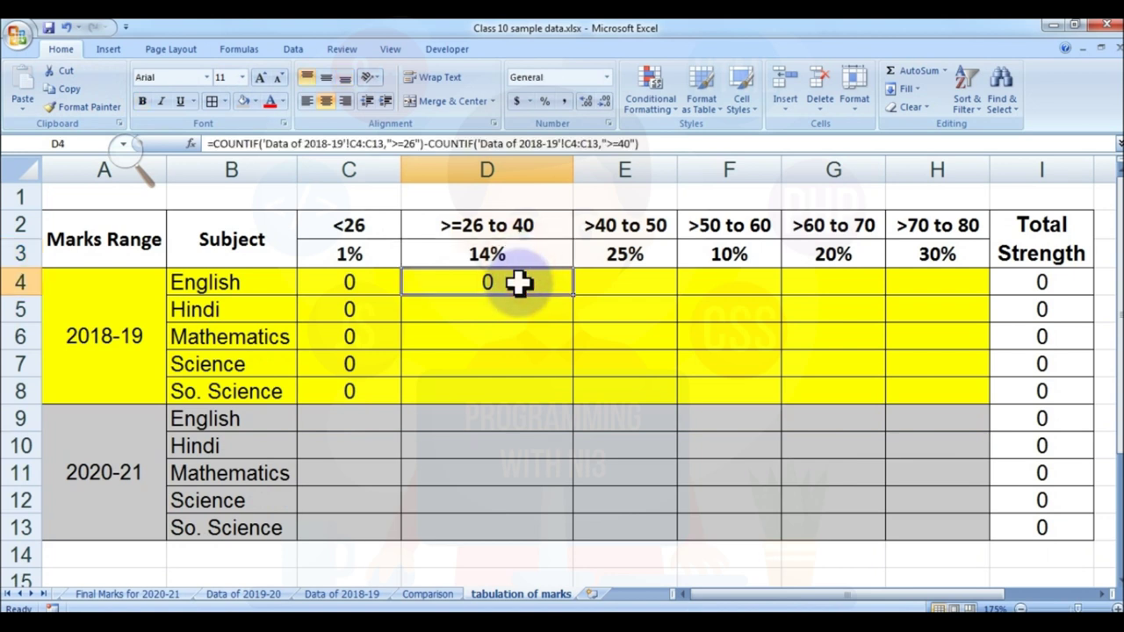
pyautogui.hotkey('ctrl', 'c')
pyautogui.click(634, 282)
pyautogui.hotkey('ctrl', 'v')
pyautogui.click(645, 282)
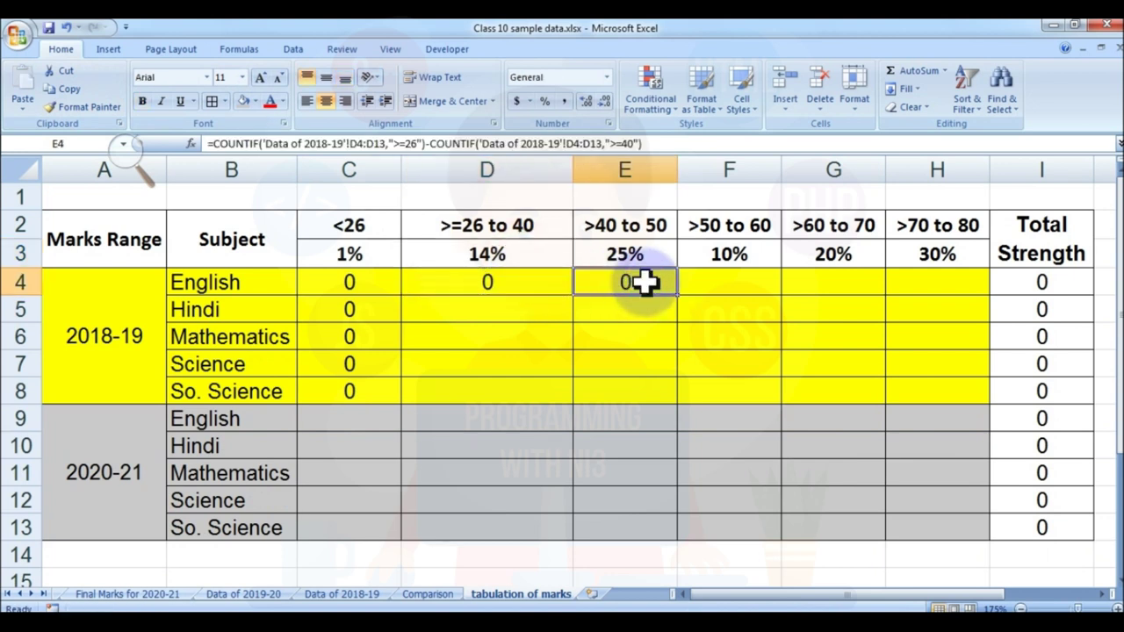
# Replace the range in the first COUNTIF of E4 with 'Data of 2018-19'!C4:C13.
pyautogui.doubleClick(645, 282)
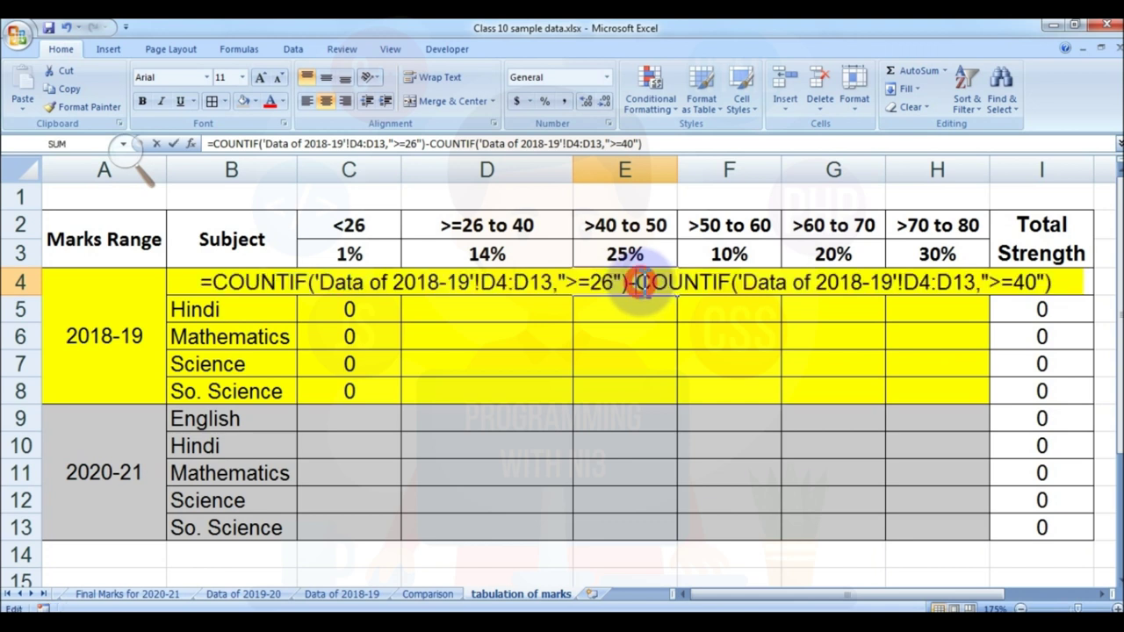
pyautogui.click(566, 282)
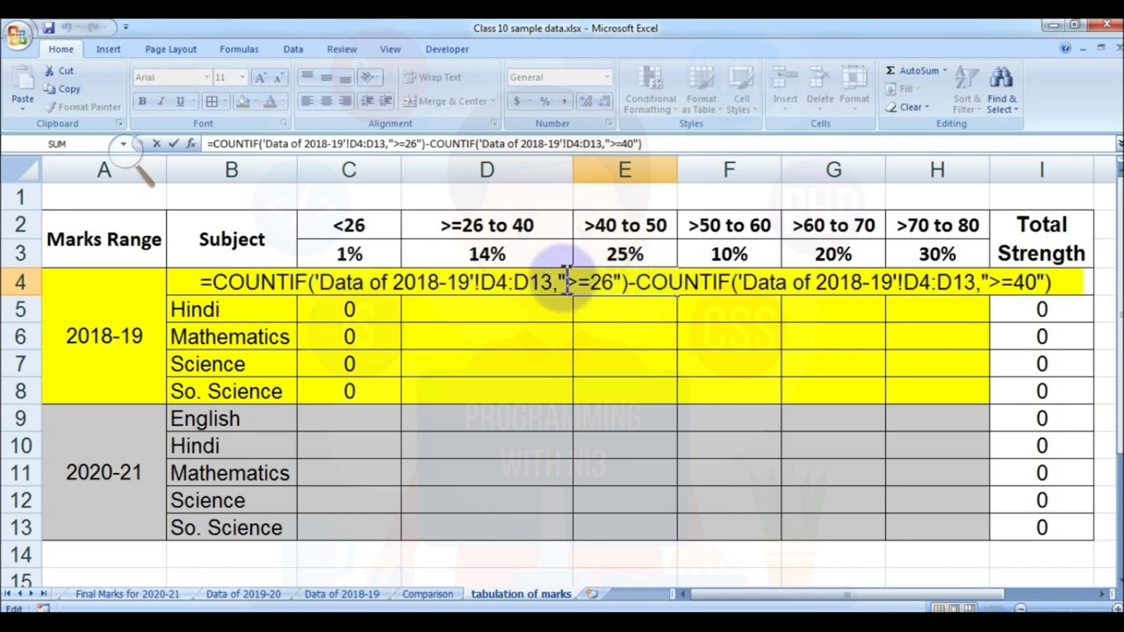
pyautogui.moveTo(551, 281); pyautogui.dragTo(321, 282)
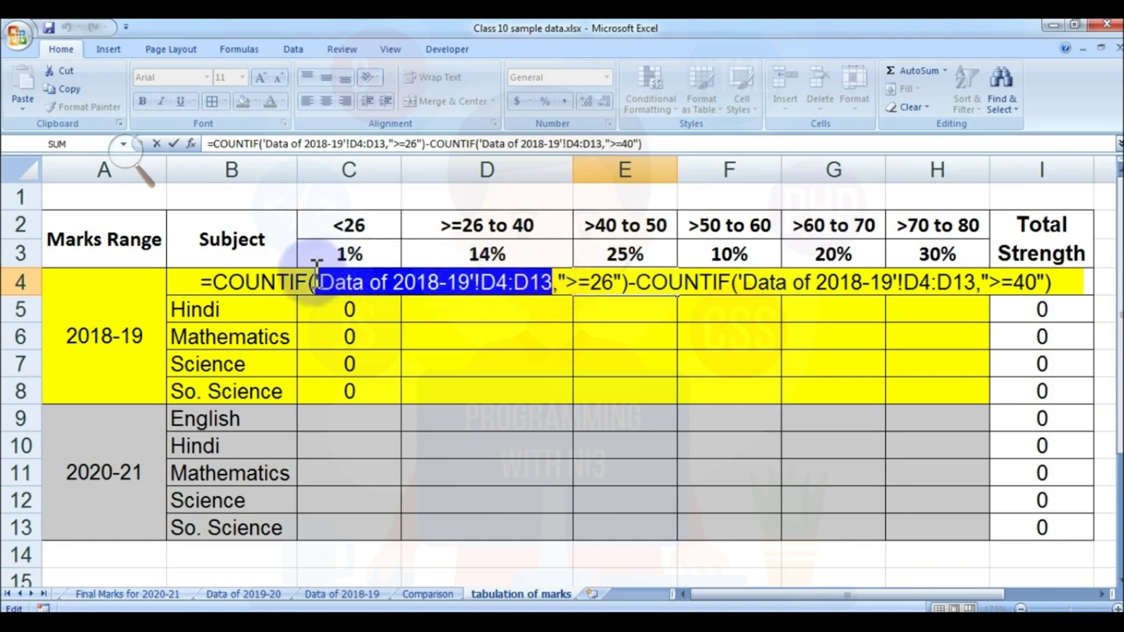
pyautogui.press('BackSpace')
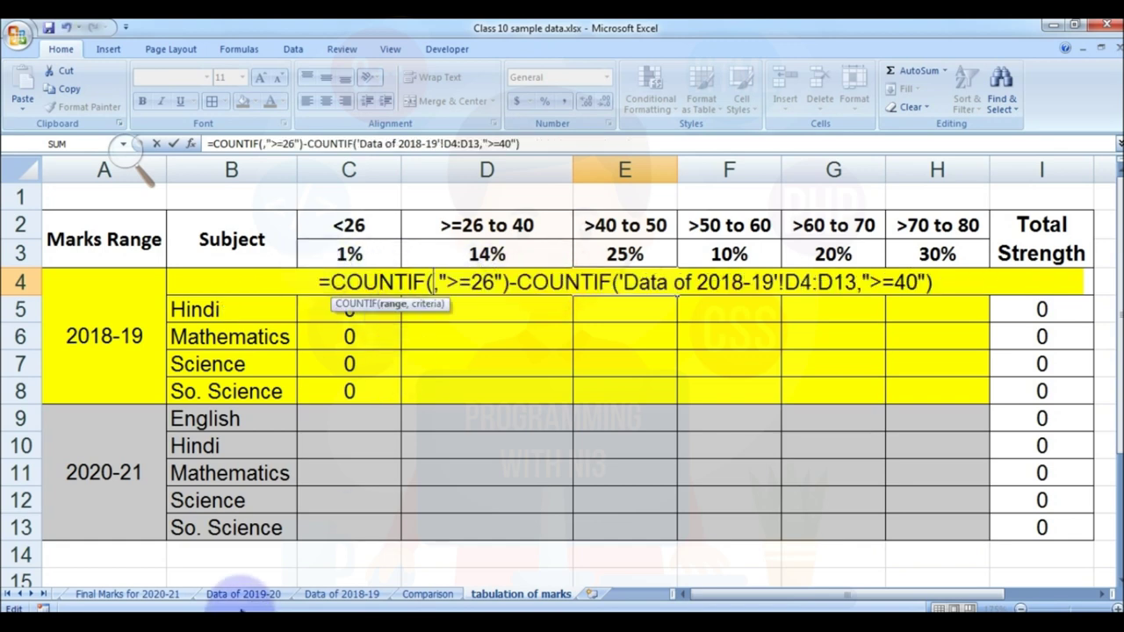
pyautogui.click(341, 594)
pyautogui.moveTo(321, 281); pyautogui.dragTo(343, 534)
pyautogui.press('Return')
# Replace the range in the second COUNTIF of E4 with 'Data of 2018-19'!C4:C13.
pyautogui.click(614, 282)
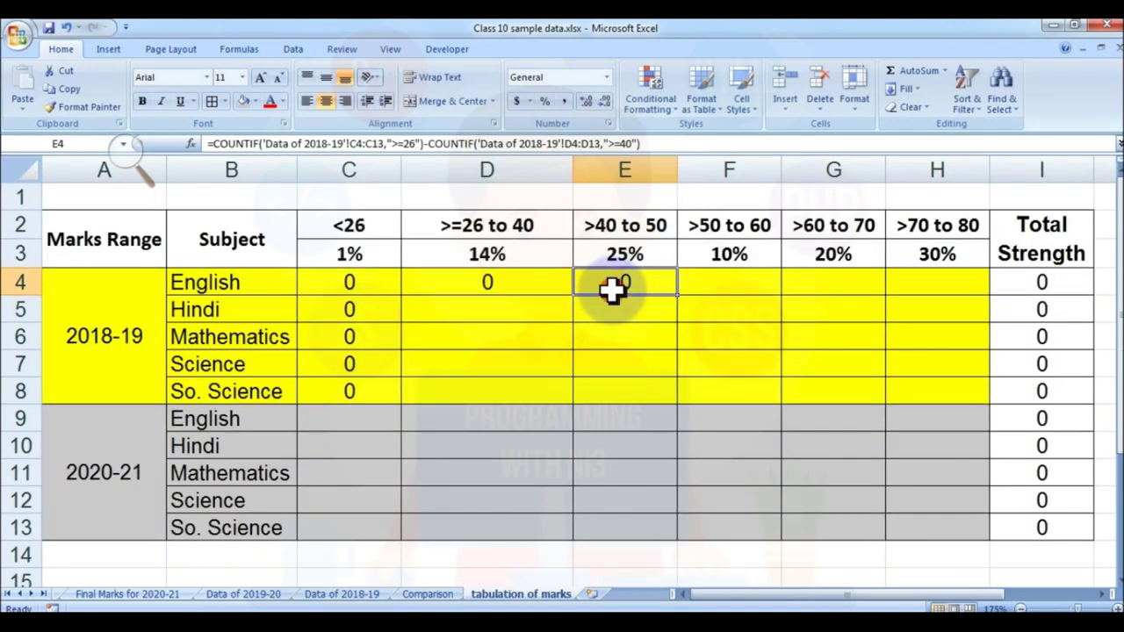
pyautogui.doubleClick(616, 283)
pyautogui.moveTo(975, 282); pyautogui.dragTo(742, 281)
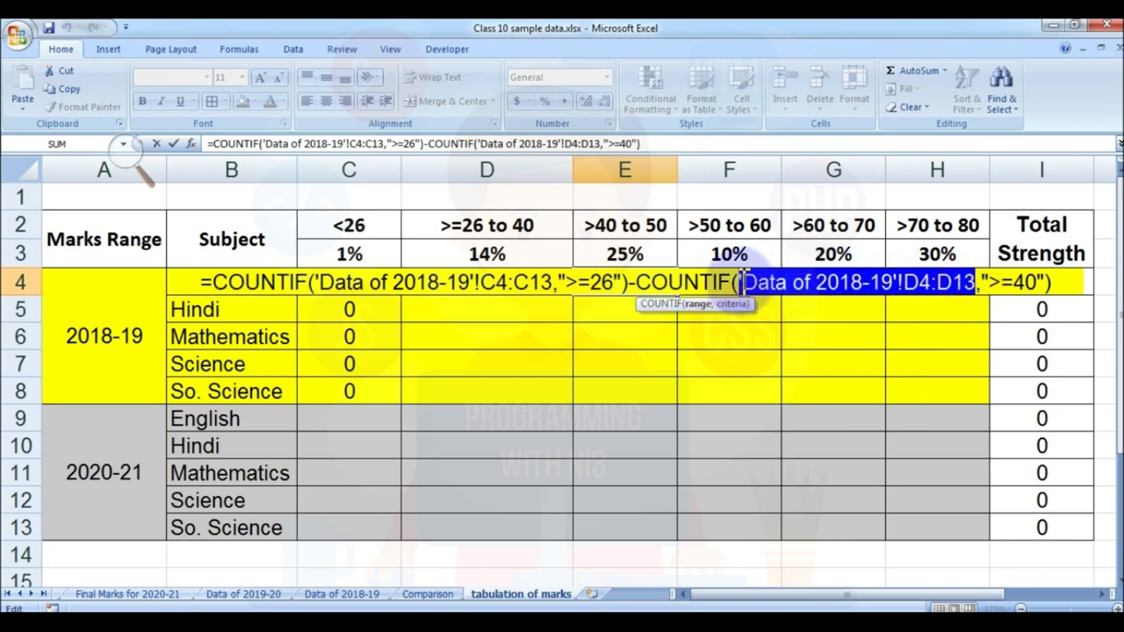
pyautogui.press('BackSpace')
pyautogui.click(342, 596)
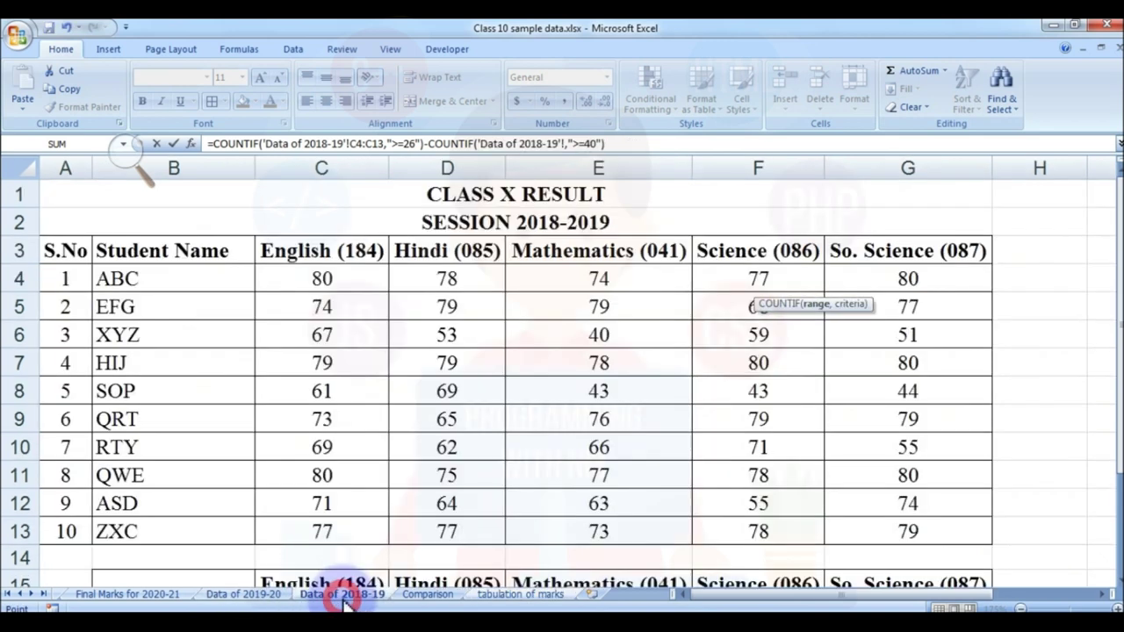
pyautogui.moveTo(321, 279); pyautogui.dragTo(335, 531)
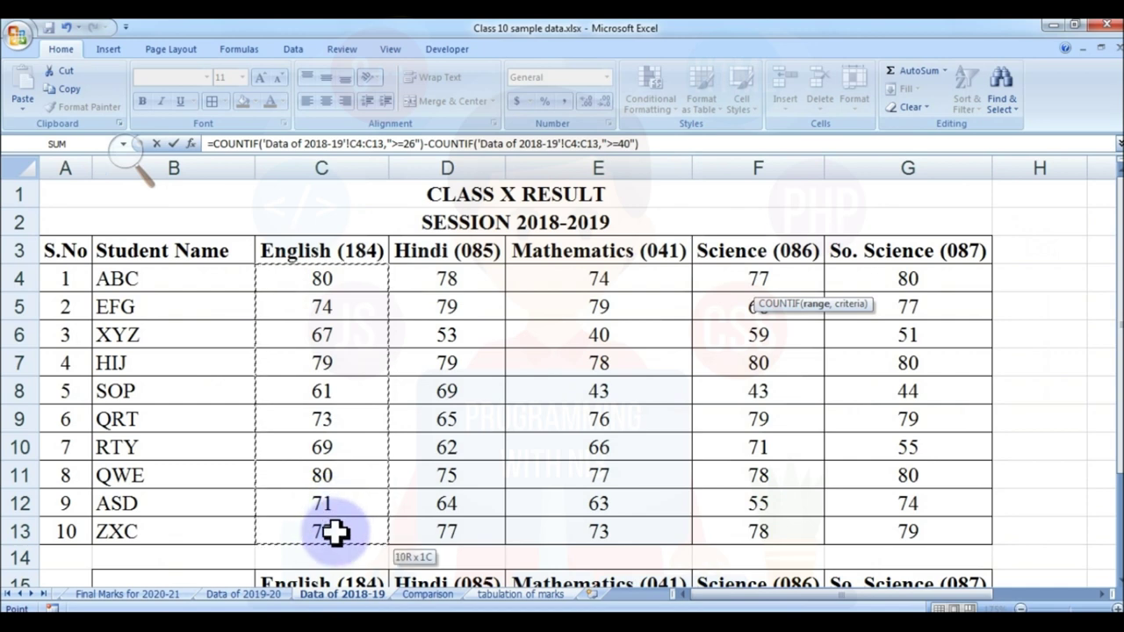
pyautogui.press('Return')
# Set the two COUNTIF criteria in E4, the 2018-19 English cell for the >40 to 50 range, to >40 and >=50.
pyautogui.click(624, 281)
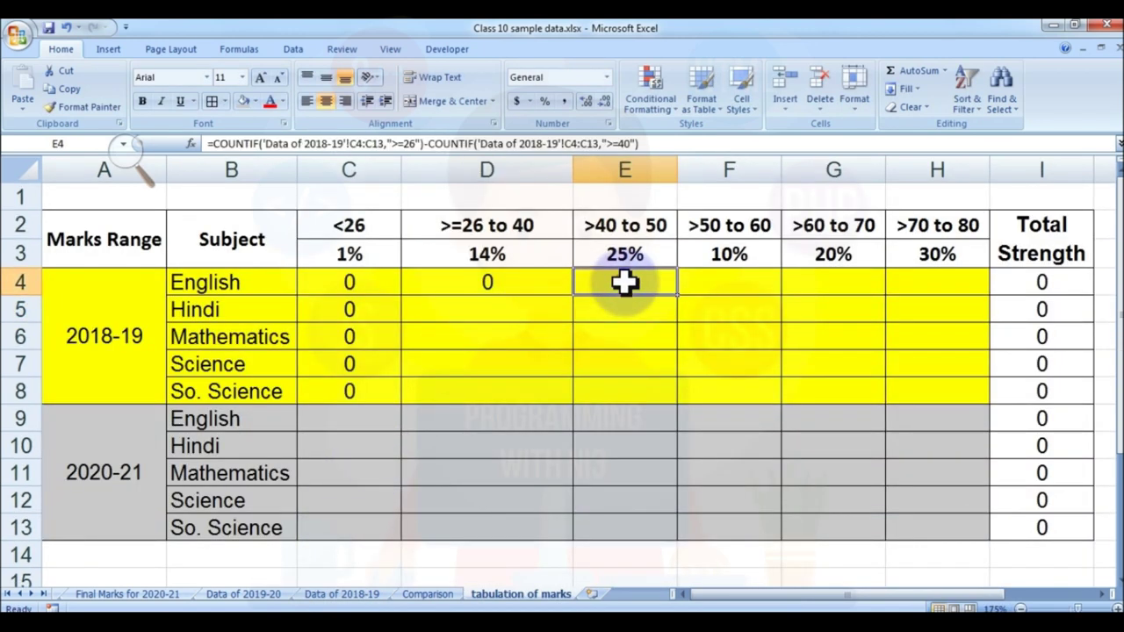
pyautogui.doubleClick(624, 281)
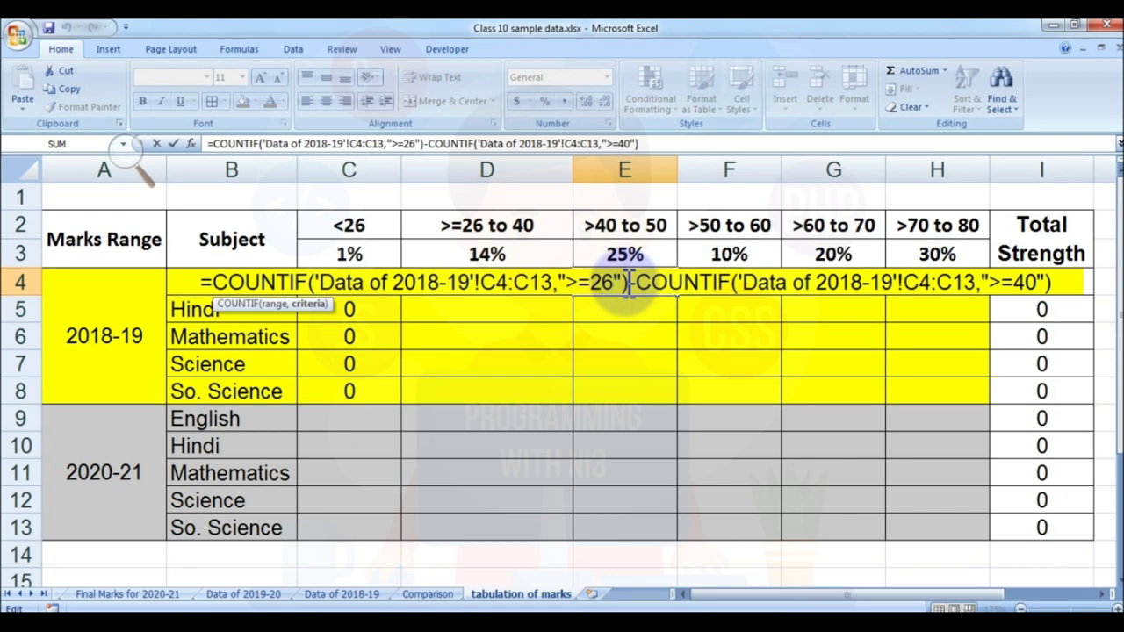
pyautogui.press('Left')
pyautogui.press('Left')
pyautogui.press('Left')
pyautogui.press('Left')
pyautogui.press('BackSpace')
pyautogui.press('BackSpace')
pyautogui.press('BackSpace')
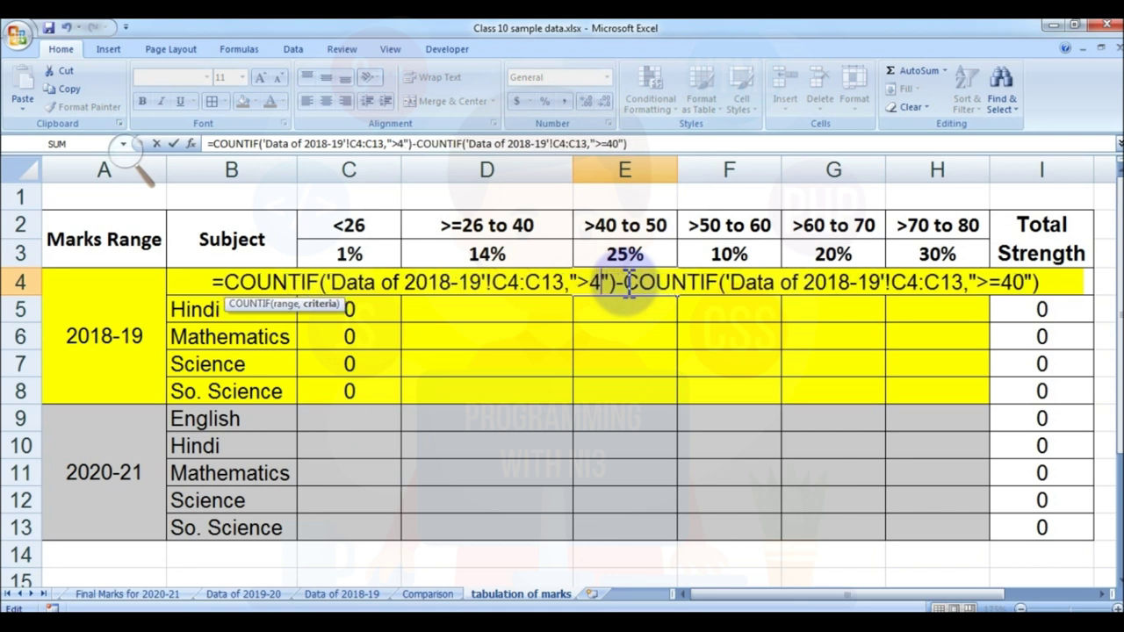
pyautogui.write('40')
pyautogui.press('BackSpace')
pyautogui.write('5')
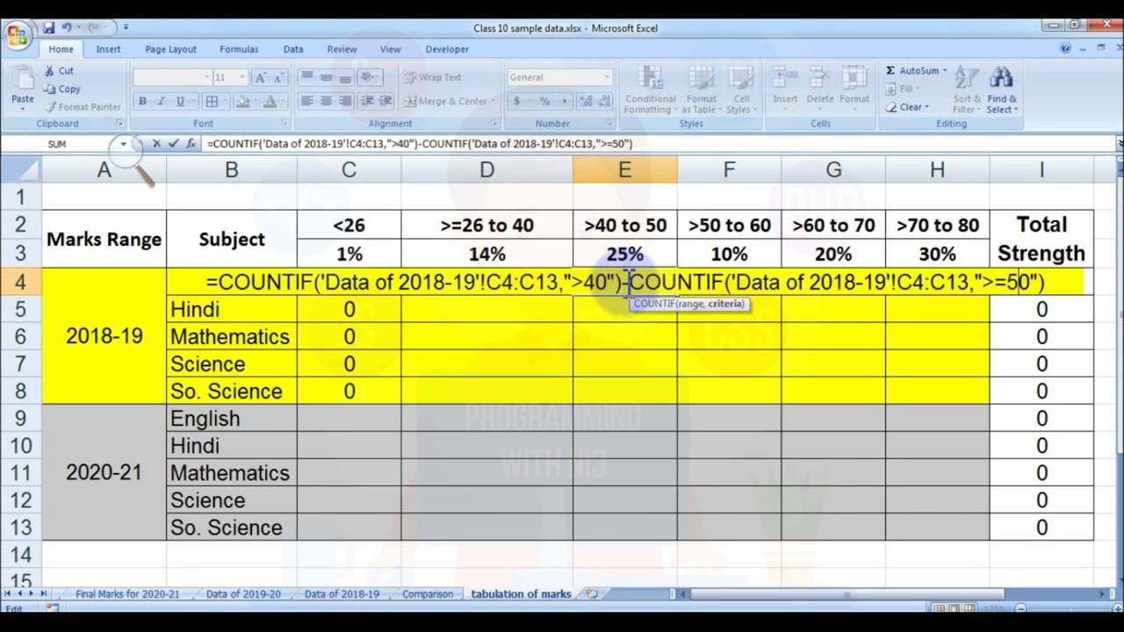
pyautogui.press('Return')
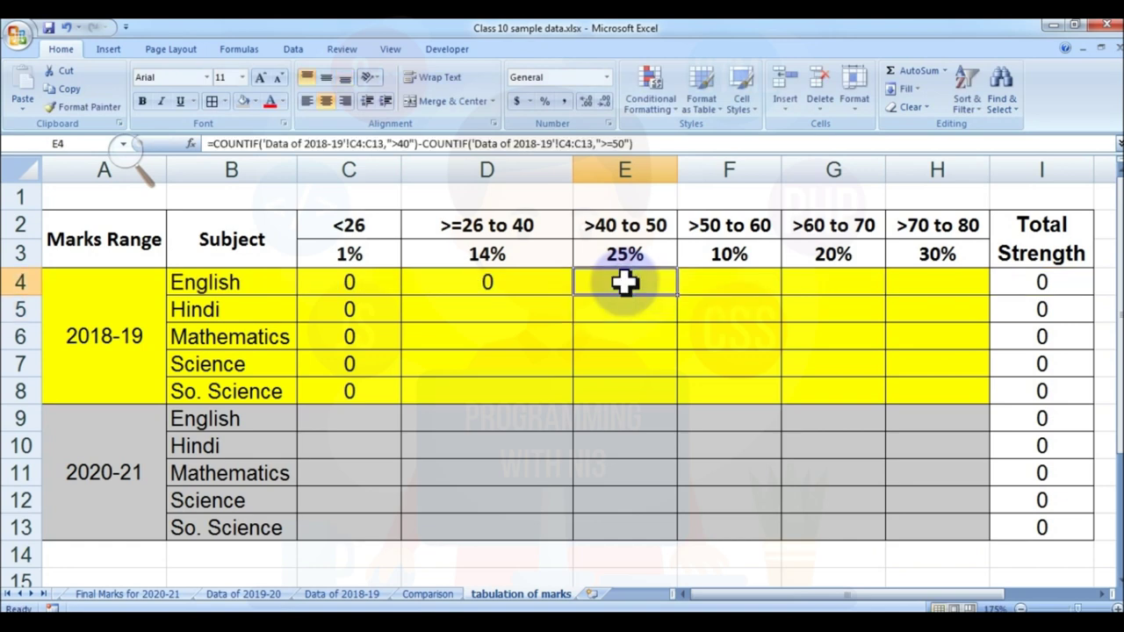
pyautogui.press('Right')
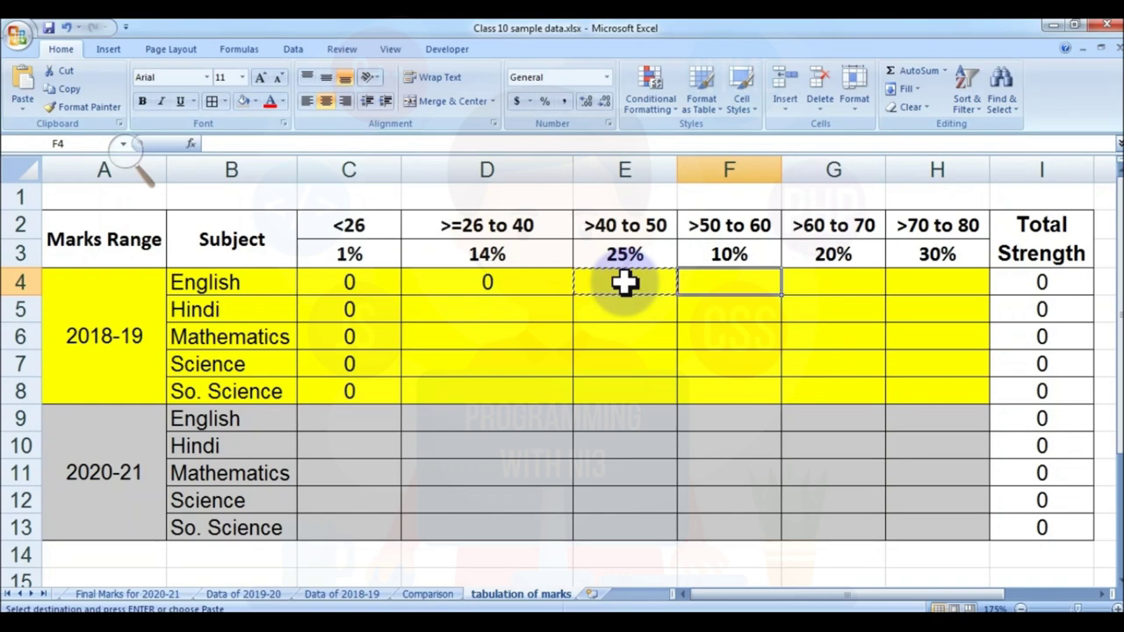
pyautogui.press('Left')
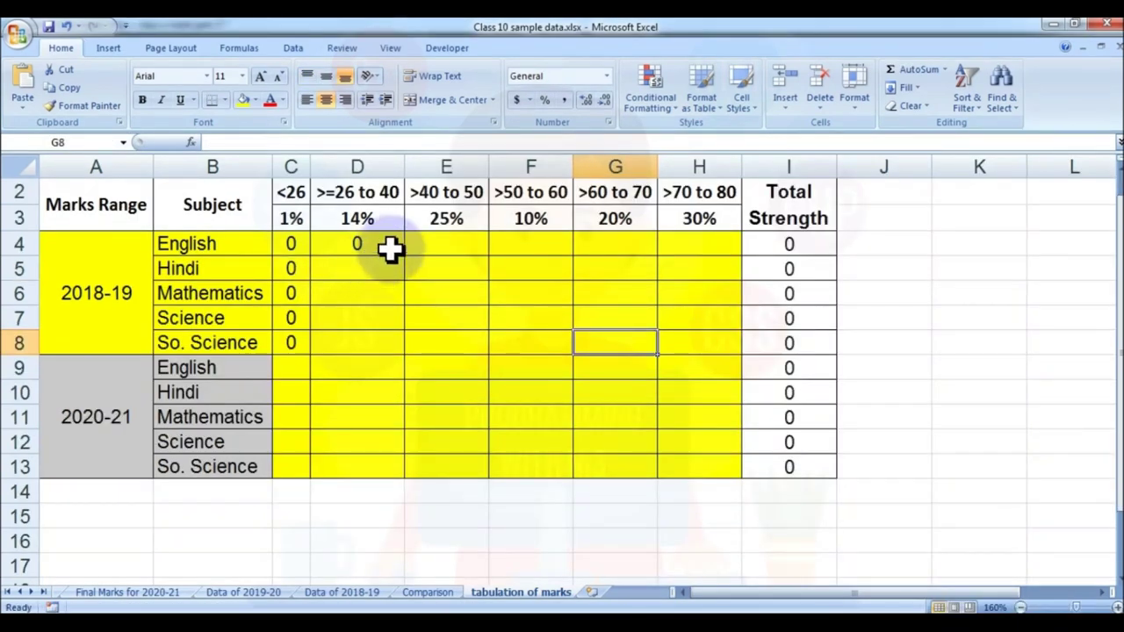
# Copy the full formula text of D4 into E4 without changing its cell references.
pyautogui.click(382, 245)
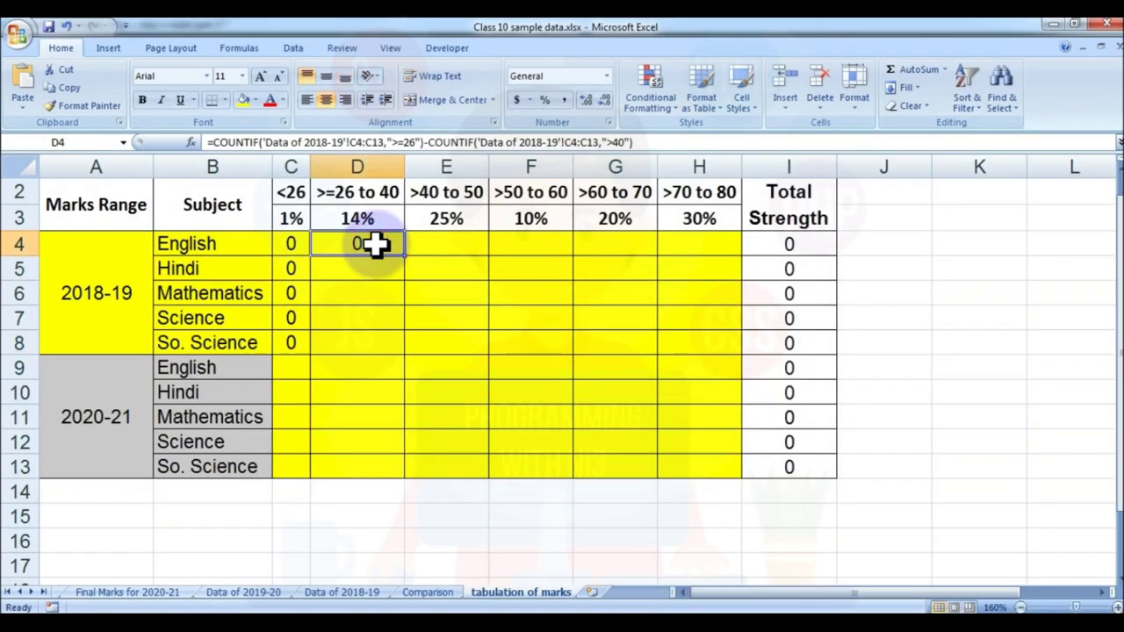
pyautogui.doubleClick(378, 244)
pyautogui.moveTo(657, 143); pyautogui.dragTo(272, 130)
pyautogui.hotkey('ctrl', 'c')
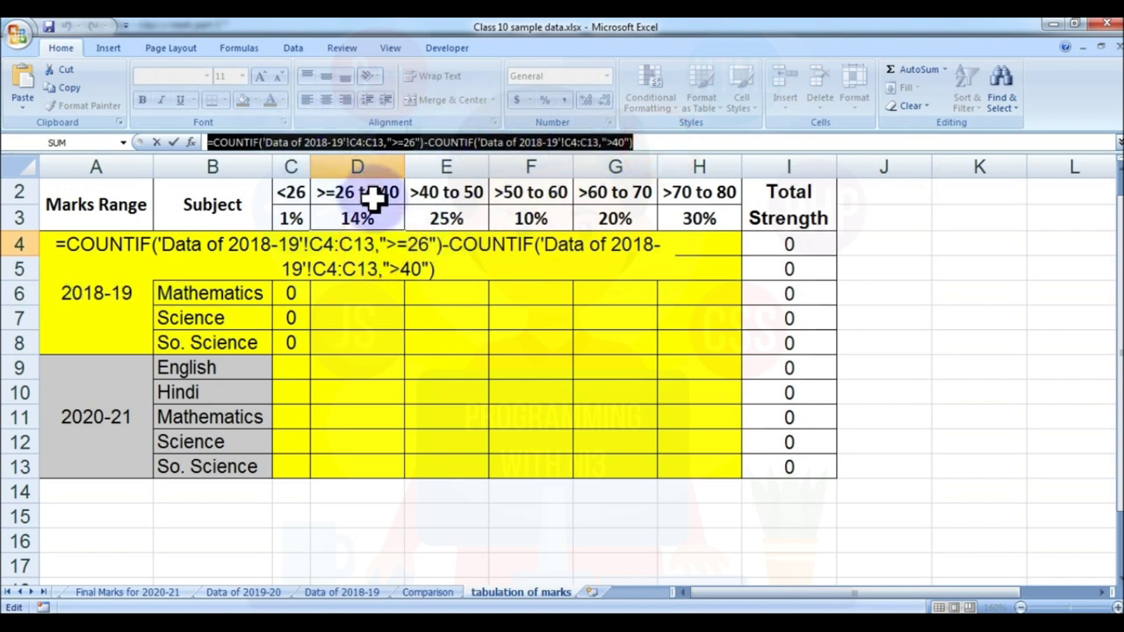
pyautogui.hotkey('ctrl', 'Return')
pyautogui.doubleClick(471, 249)
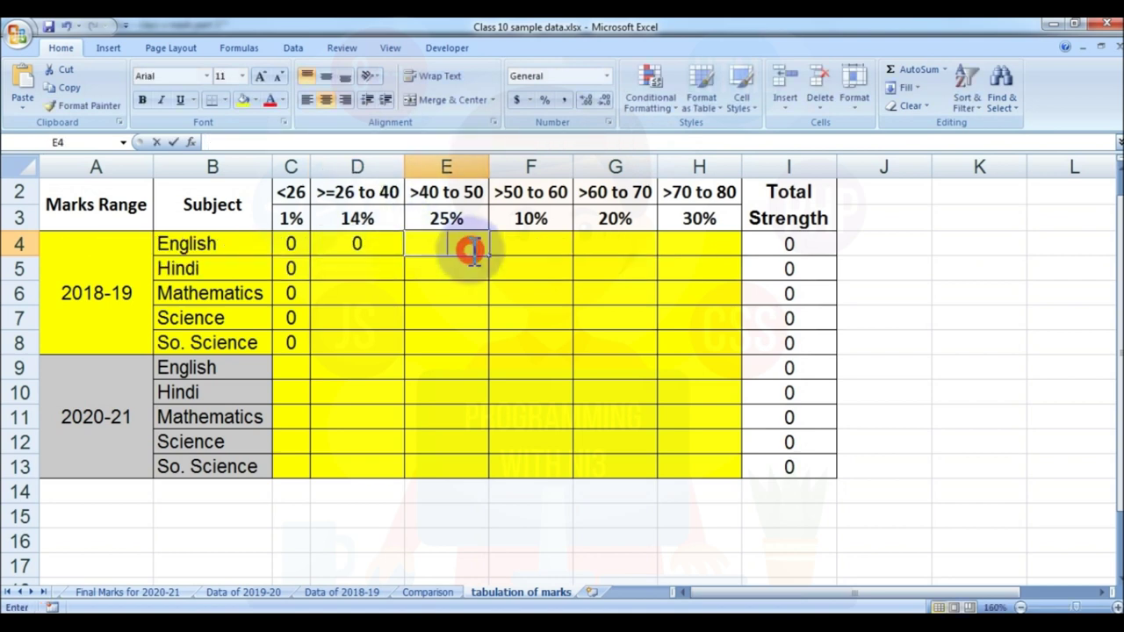
pyautogui.hotkey('ctrl', 'v')
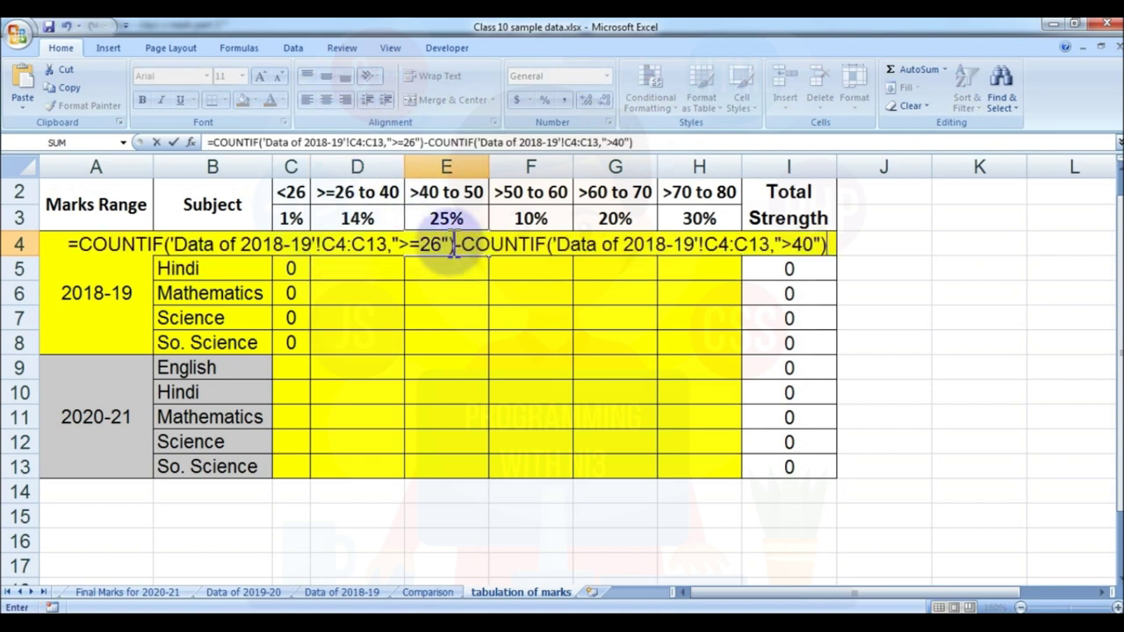
# Change the criteria of the two COUNTIFs in E4 to >40 and >50.
pyautogui.click(446, 245)
pyautogui.press('BackSpace')
pyautogui.press('BackSpace')
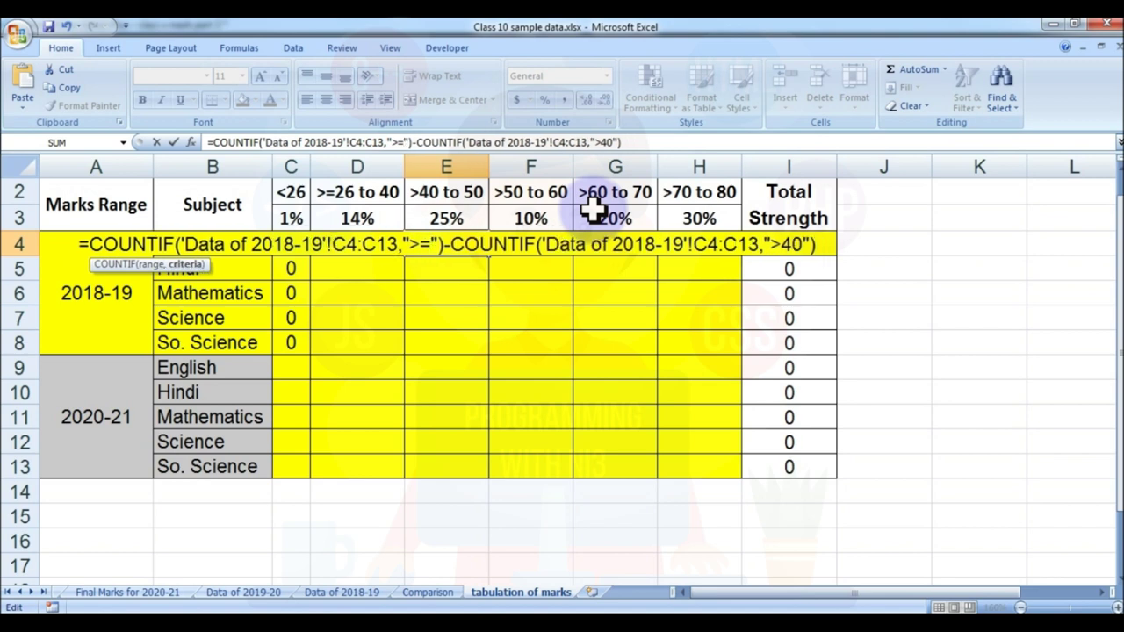
pyautogui.press('BackSpace')
pyautogui.write('50')
pyautogui.press('BackSpace')
pyautogui.press('BackSpace')
pyautogui.write('40')
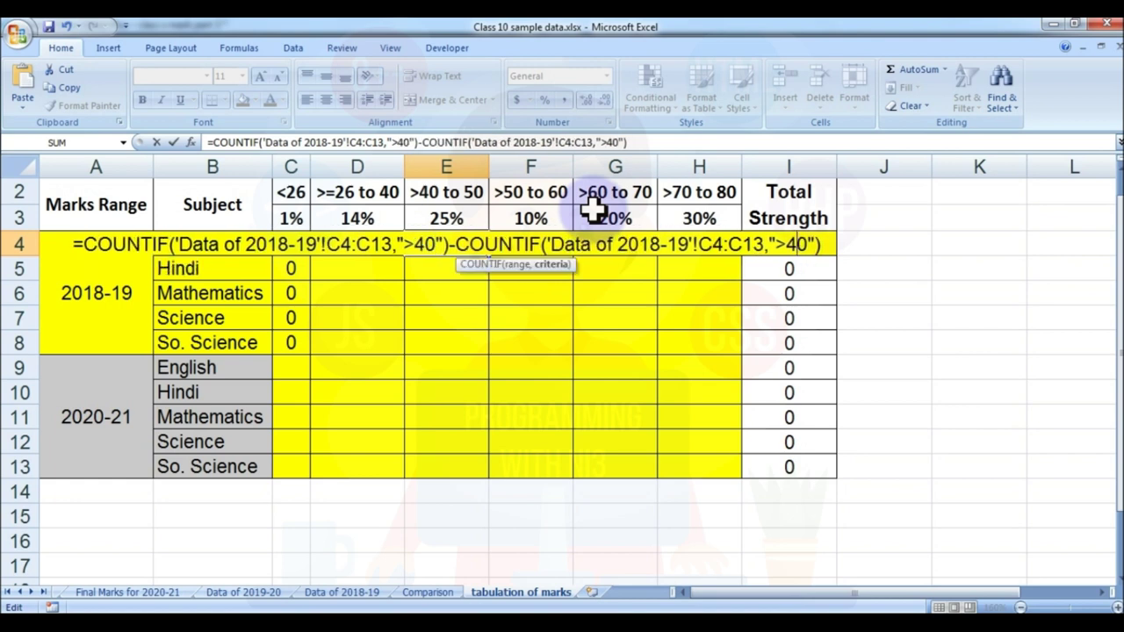
pyautogui.press('BackSpace')
pyautogui.write('5')
pyautogui.press('Return')
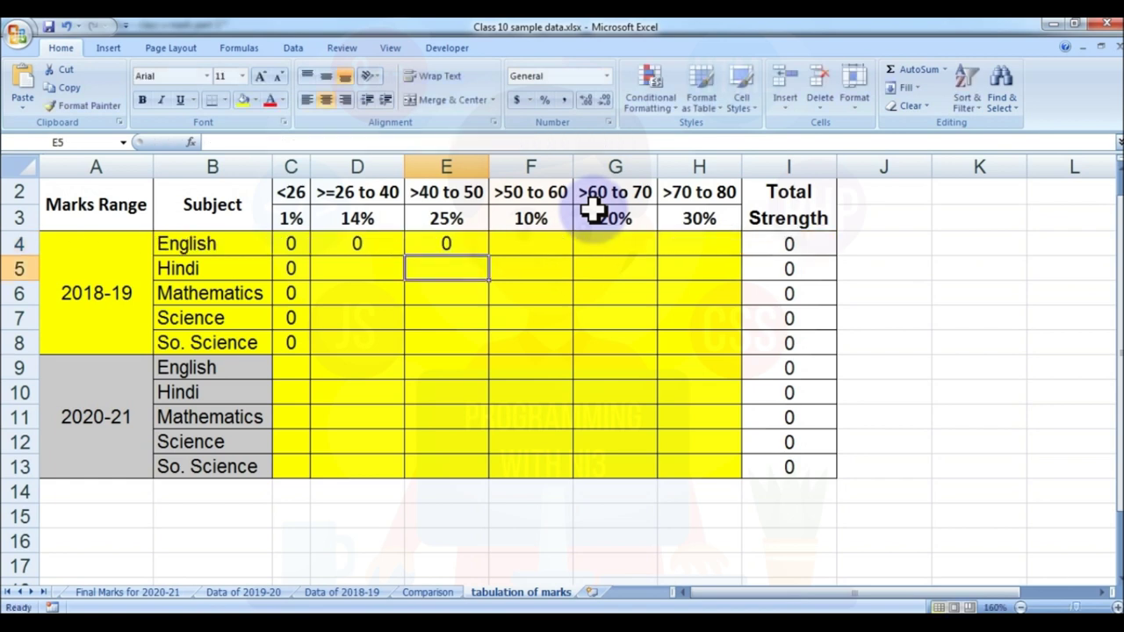
pyautogui.press('Up')
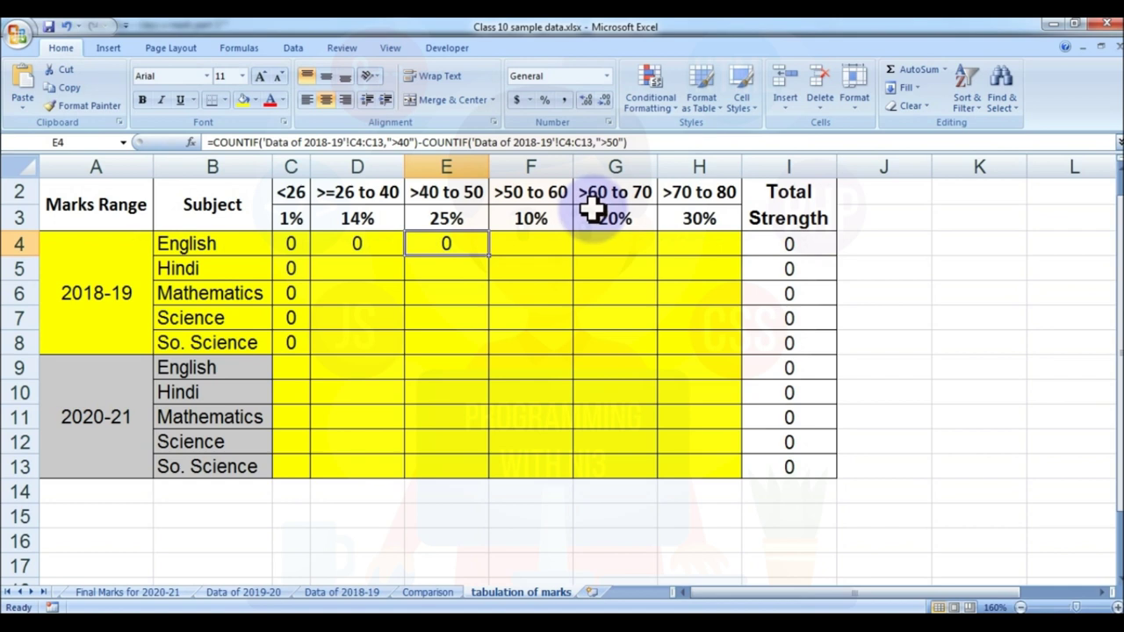
# Copy the E4 formula text into F4, the 2018-19 English cell for the >50 to 60 range.
pyautogui.press('Right')
pyautogui.hotkey('shift', 'Right')
pyautogui.hotkey('shift', 'Right')
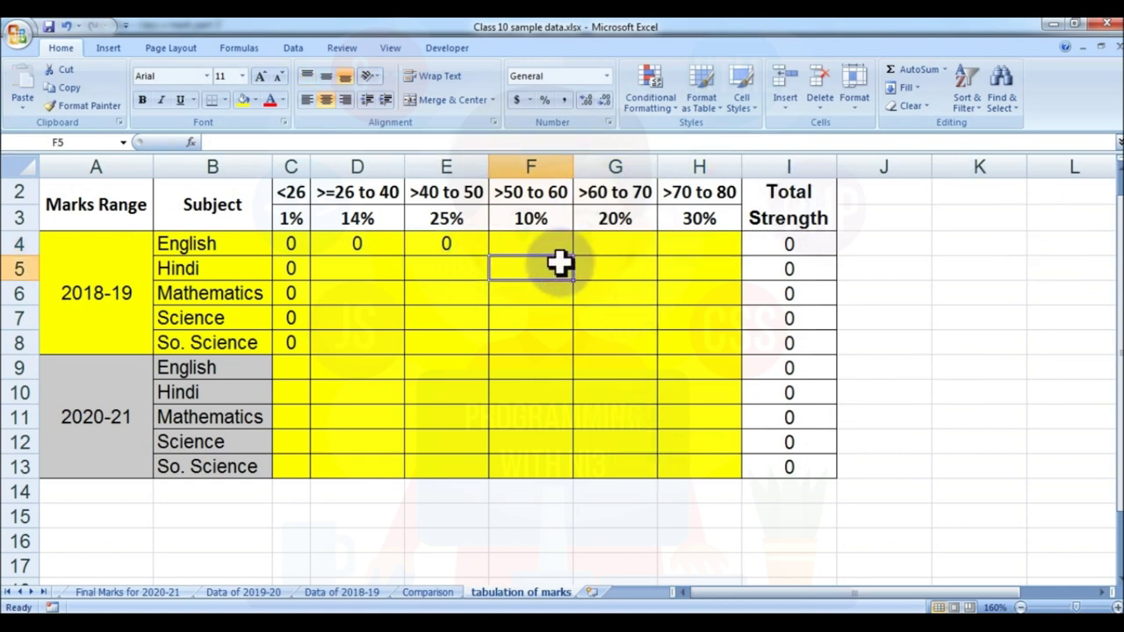
pyautogui.click(444, 244)
pyautogui.doubleClick(460, 245)
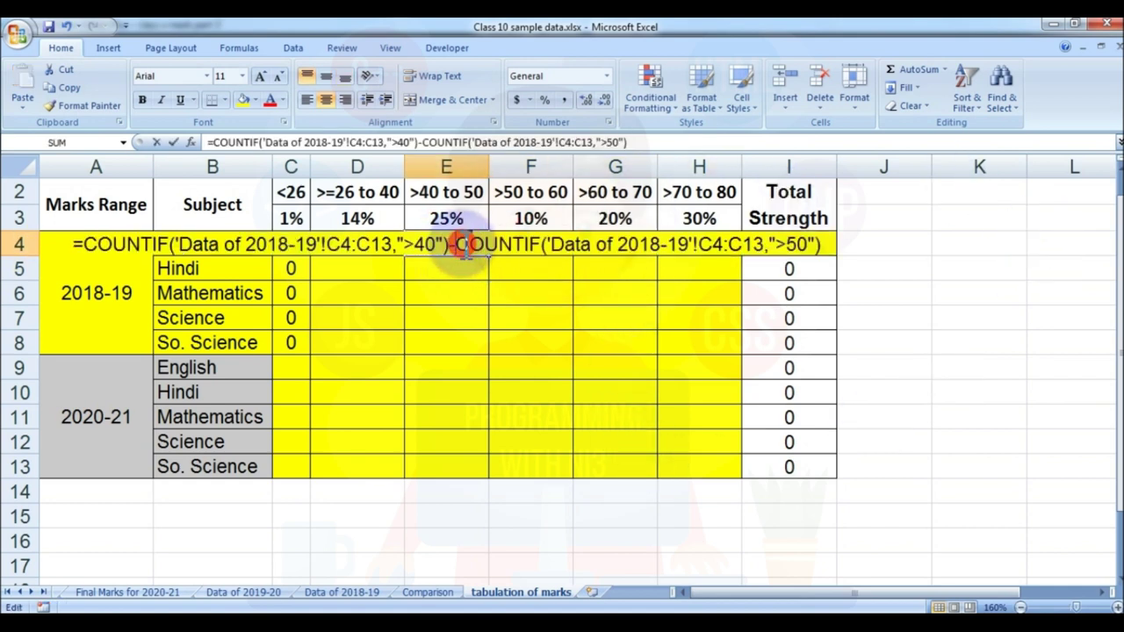
pyautogui.moveTo(647, 141); pyautogui.dragTo(149, 141)
pyautogui.hotkey('ctrl', 'c')
pyautogui.press('Escape')
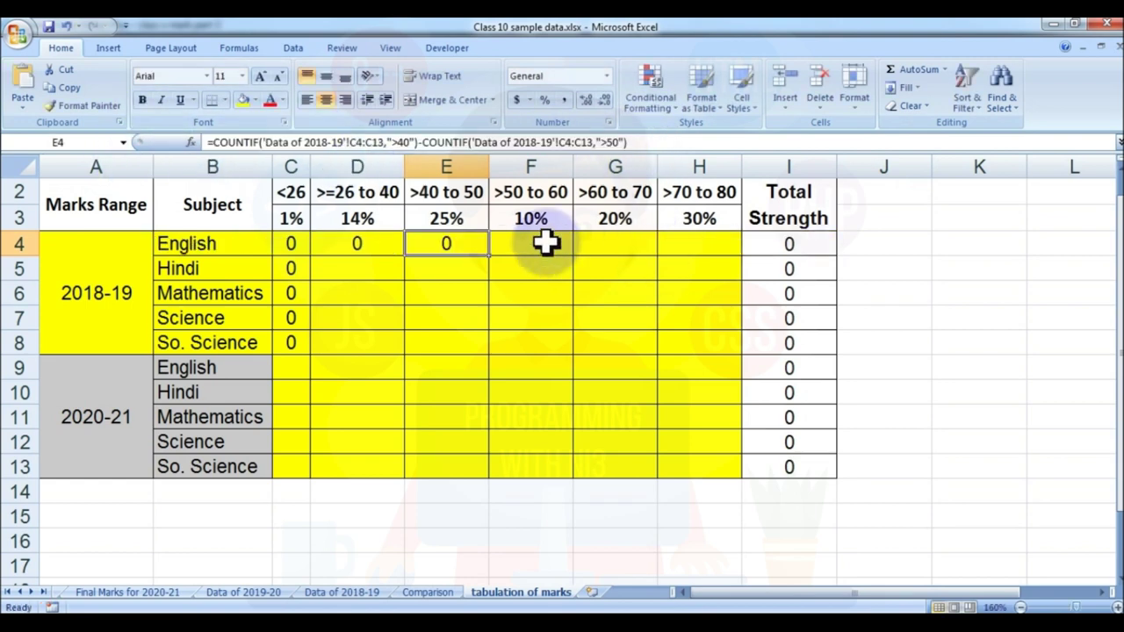
pyautogui.doubleClick(550, 246)
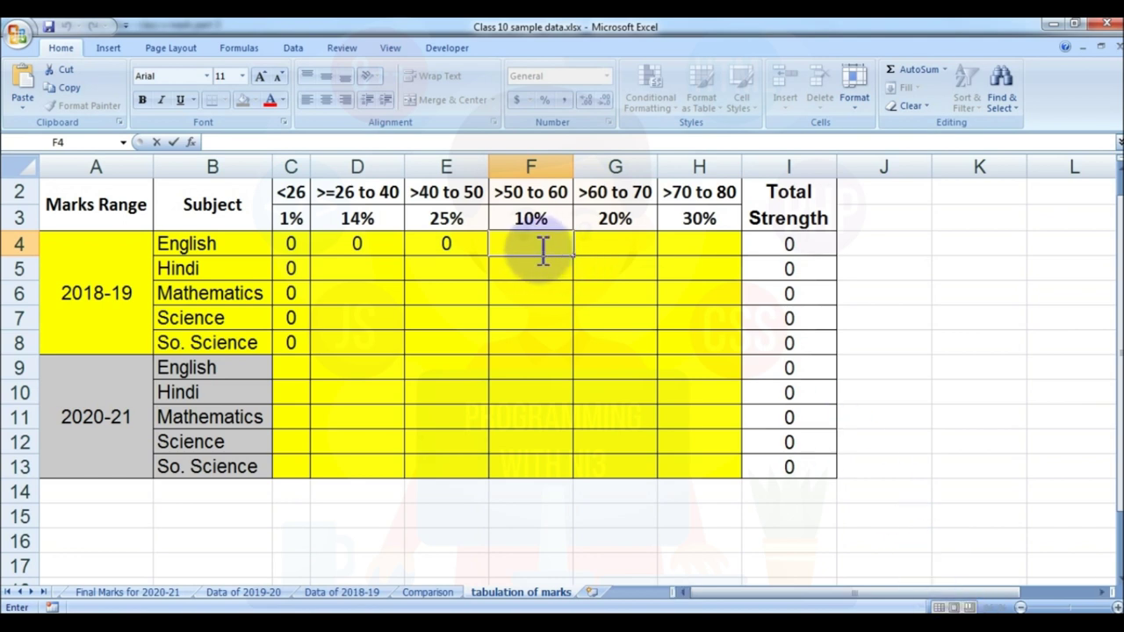
pyautogui.hotkey('ctrl', 'v')
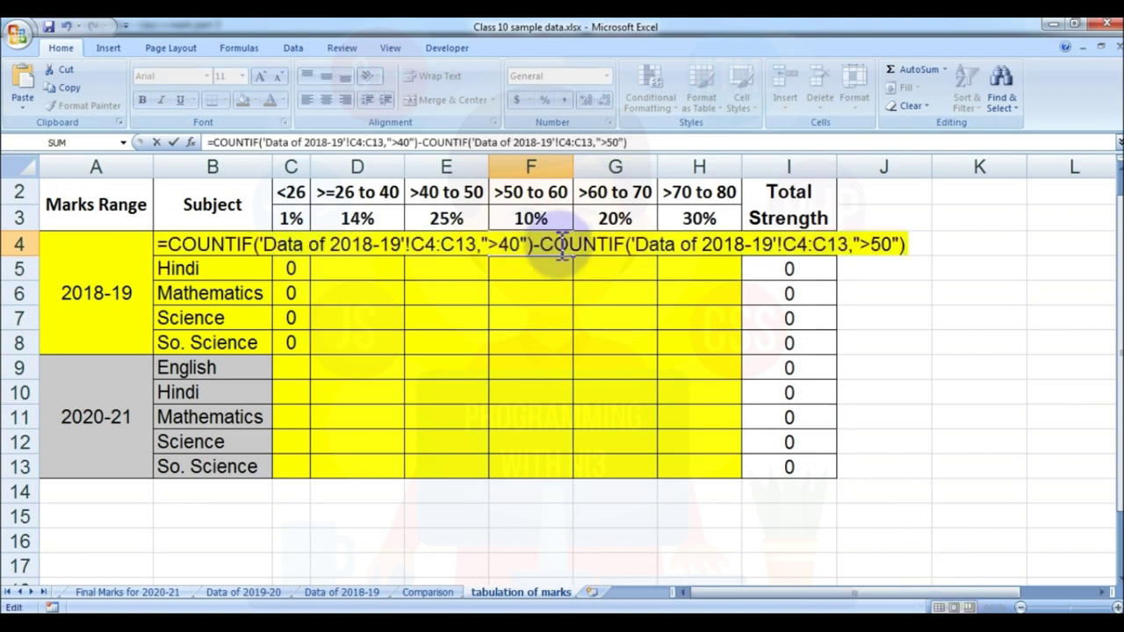
# Change the criteria of the two COUNTIFs in F4 to >50 and >60.
pyautogui.click(518, 246)
pyautogui.press('BackSpace')
pyautogui.press('BackSpace')
pyautogui.write('50')
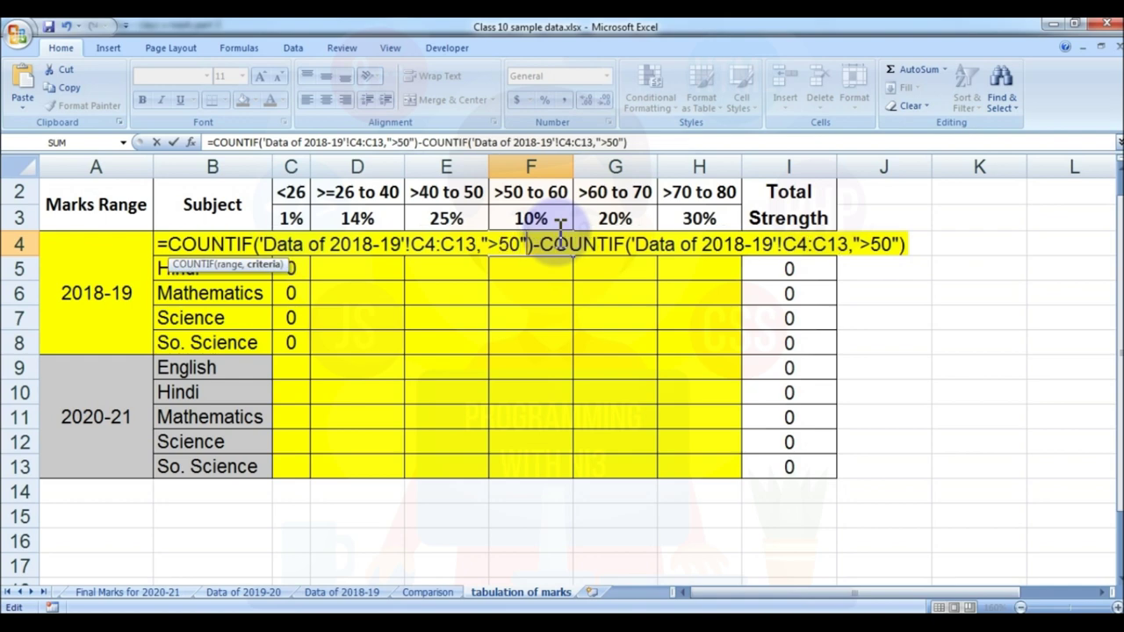
pyautogui.press('BackSpace')
pyautogui.write('6')
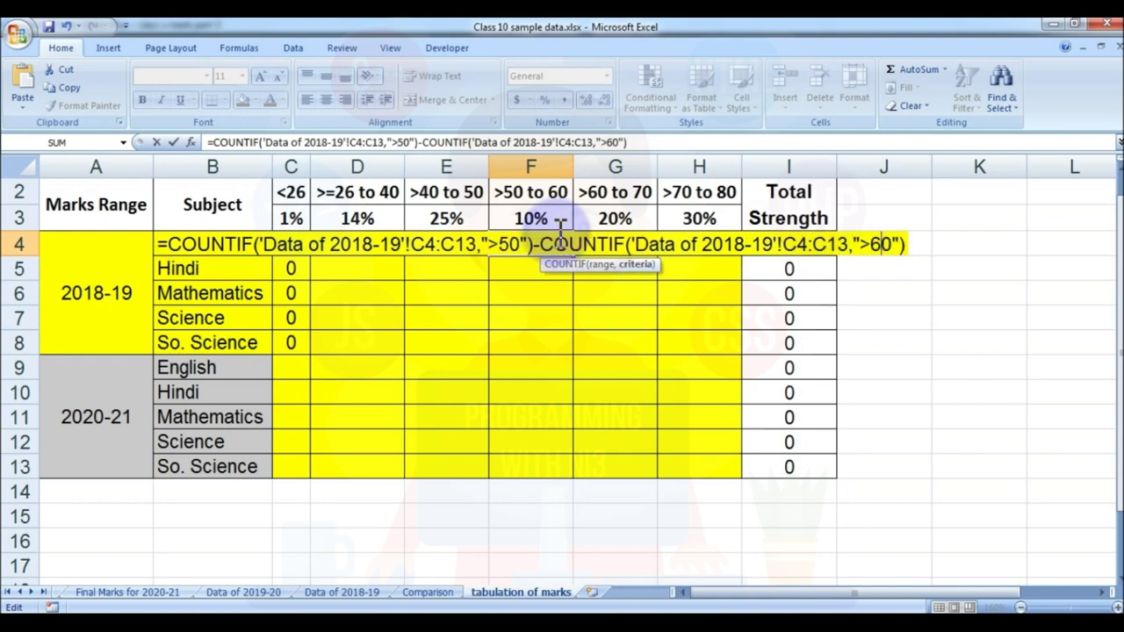
pyautogui.press('Return')
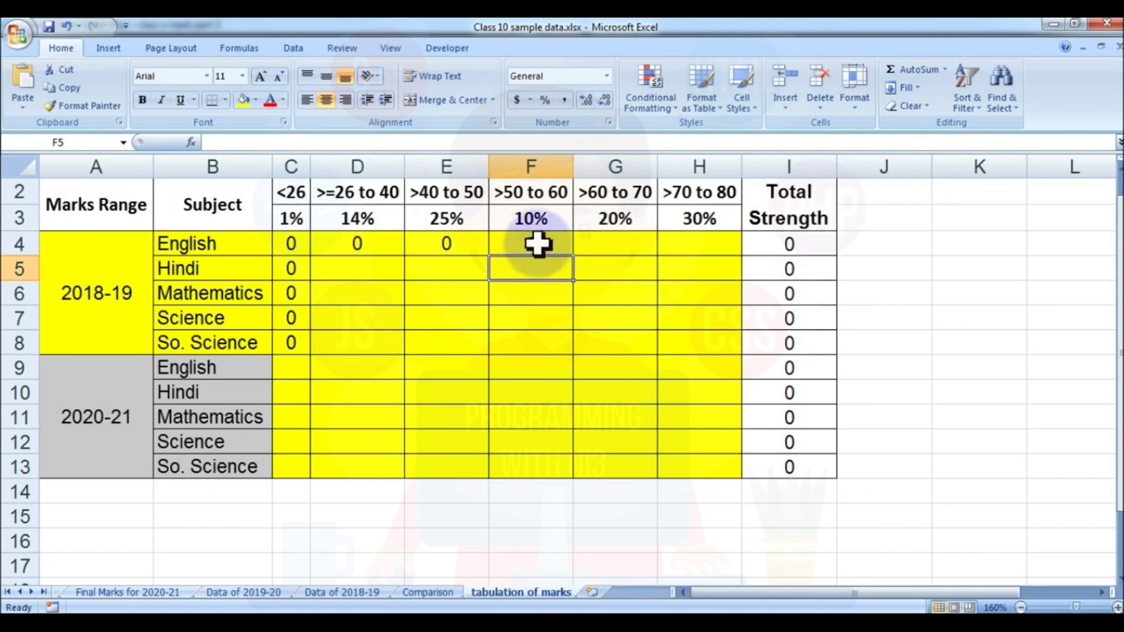
# Enter the copied COUNTIF difference formula in G4 with the criteria >60 and >70 for 2018-19 English.
pyautogui.doubleClick(600, 243)
pyautogui.hotkey('ctrl', 'v')
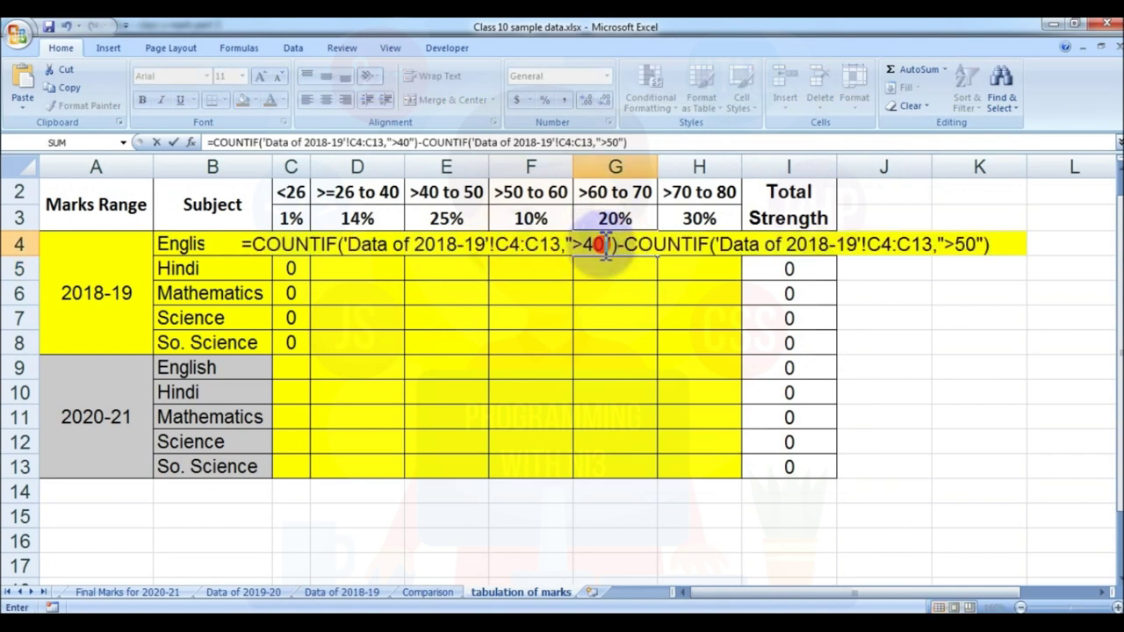
pyautogui.click(646, 244)
pyautogui.press('BackSpace')
pyautogui.press('BackSpace')
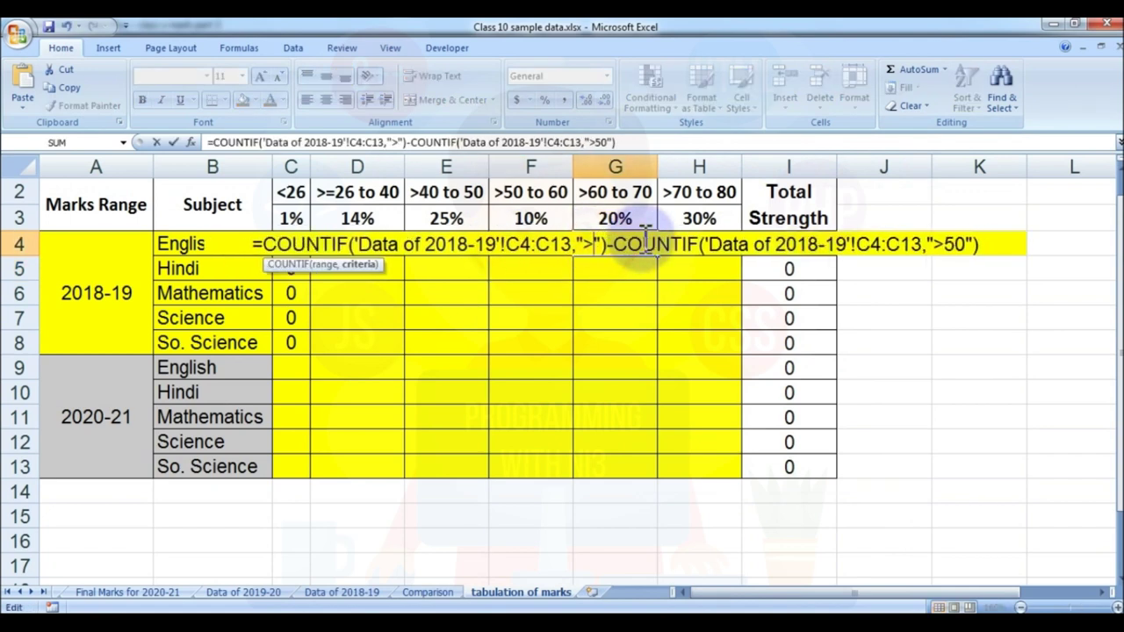
pyautogui.write('60')
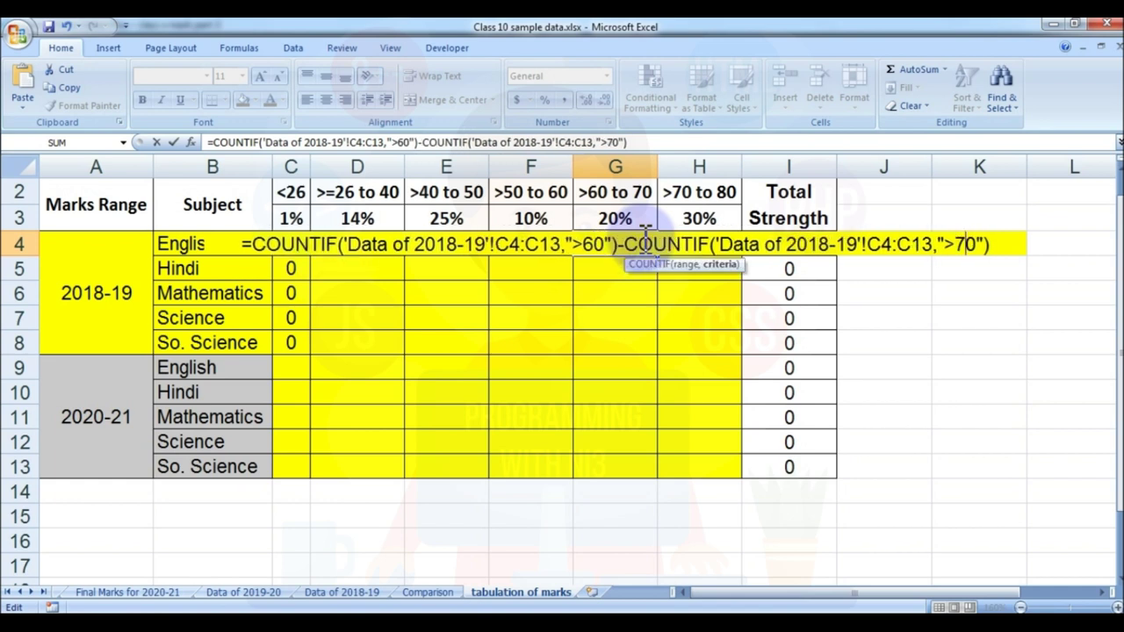
pyautogui.press('Return')
# Enter the copied COUNTIF difference formula in H4 with the criteria >70 and >80 for 2018-19 English.
pyautogui.press('Up')
pyautogui.press('Right')
pyautogui.press('F2')
pyautogui.hotkey('ctrl', 'v')
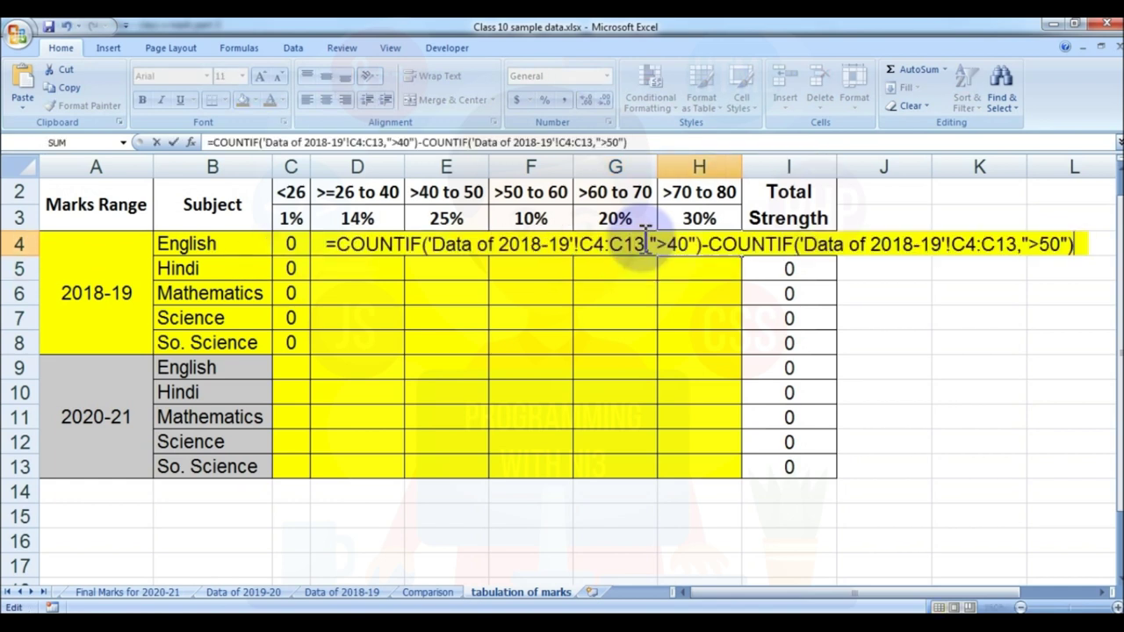
pyautogui.press('Left')
pyautogui.press('Left')
pyautogui.press('Left')
pyautogui.press('Left')
pyautogui.press('Left')
pyautogui.press('Left')
pyautogui.press('Left')
pyautogui.press('Left')
pyautogui.press('Left')
pyautogui.press('Left')
pyautogui.press('Left')
pyautogui.press('Left')
pyautogui.press('Left')
pyautogui.press('Left')
pyautogui.press('Left')
pyautogui.press('Left')
pyautogui.press('Left')
pyautogui.press('Left')
pyautogui.press('Left')
pyautogui.press('Left')
pyautogui.press('Left')
pyautogui.press('Left')
pyautogui.press('Left')
pyautogui.press('Left')
pyautogui.press('BackSpace')
pyautogui.write('7')
pyautogui.press('Delete')
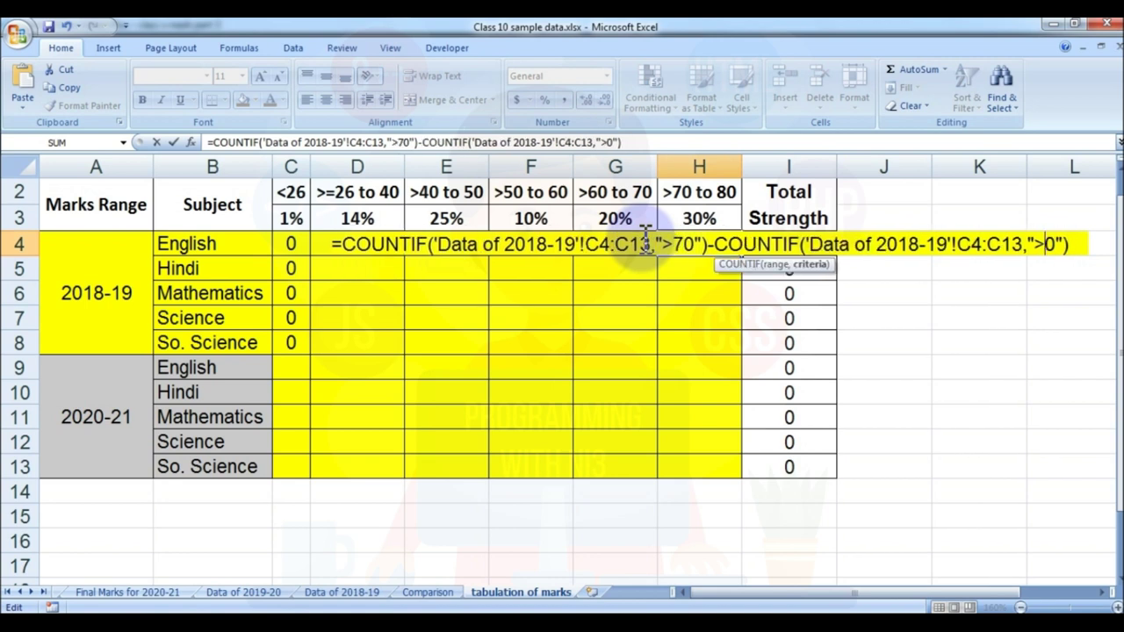
pyautogui.write('8')
pyautogui.press('Return')
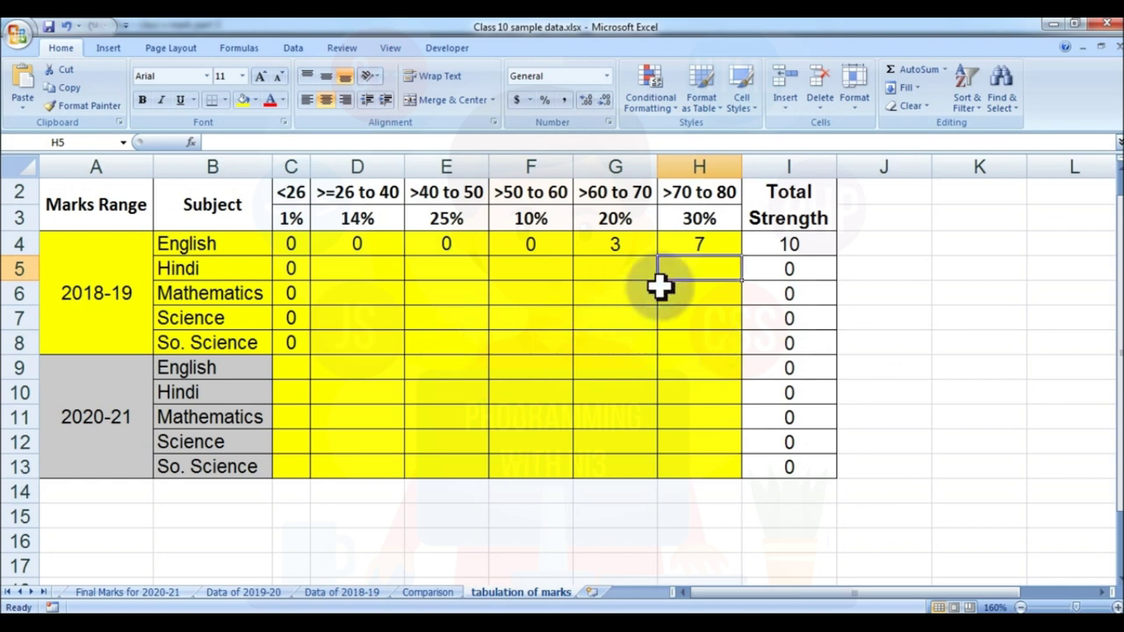
pyautogui.click(705, 240)
pyautogui.click(736, 268)
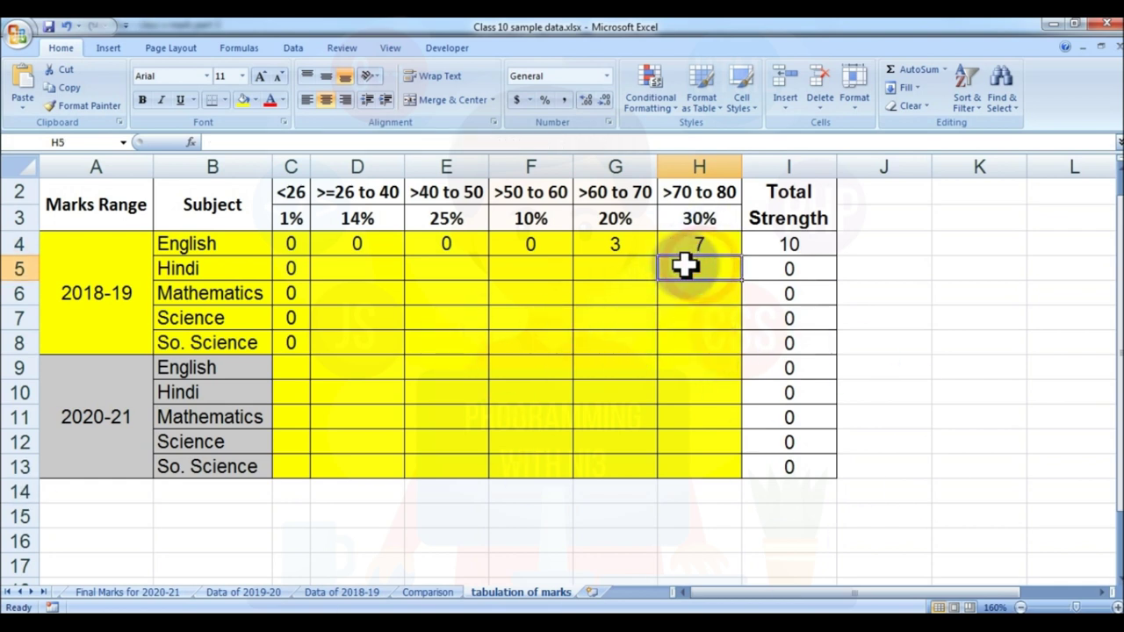
pyautogui.click(369, 269)
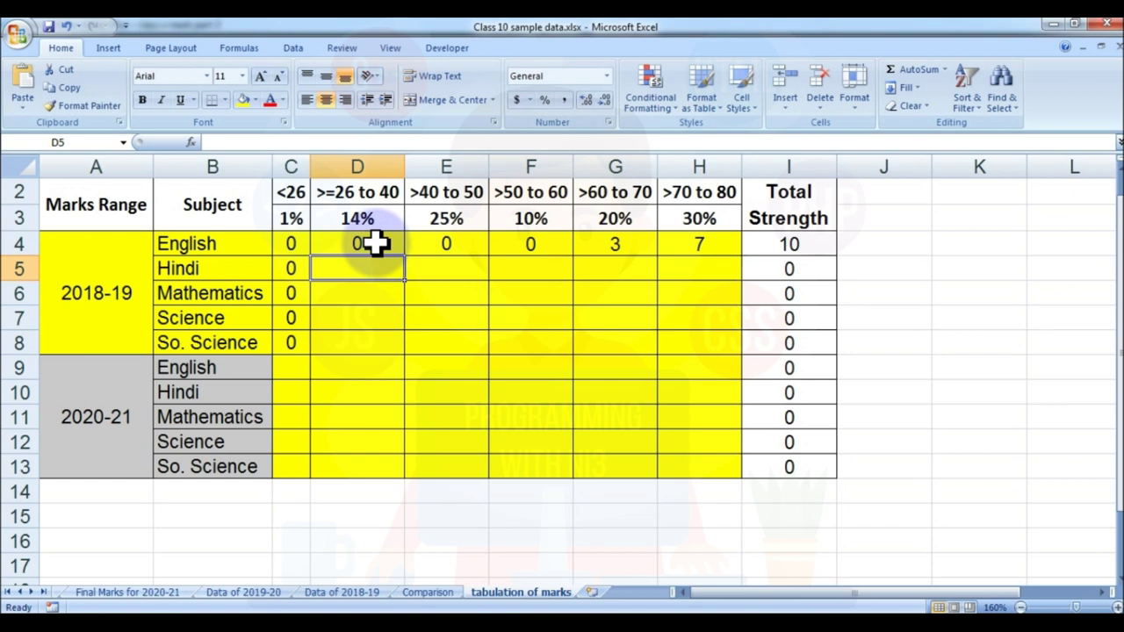
pyautogui.scroll(1, 359, 534)
pyautogui.click(966, 220)
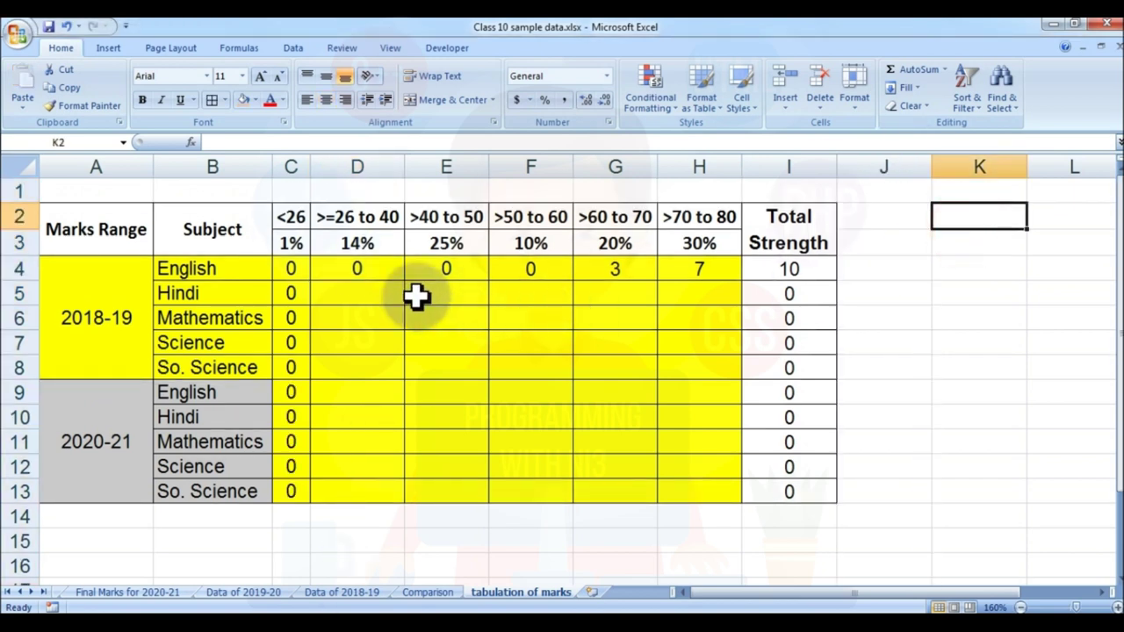
# Copy the D4 formula text into D5, the 2018-19 Hindi cell for the >=26 to 40 range.
pyautogui.click(339, 260)
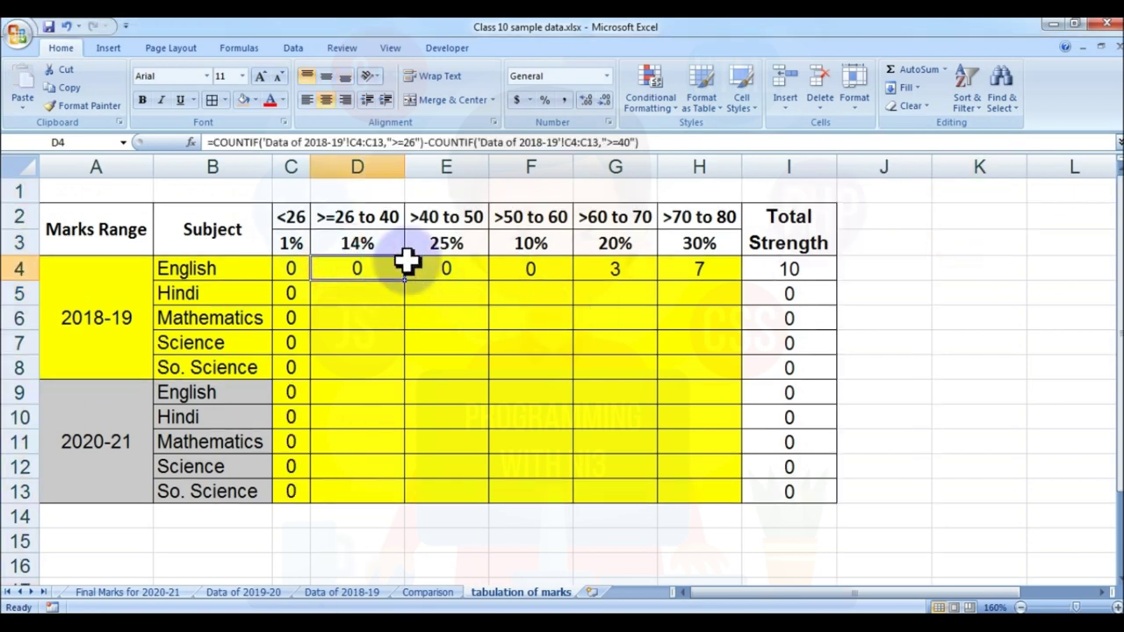
pyautogui.doubleClick(370, 264)
pyautogui.press('Escape')
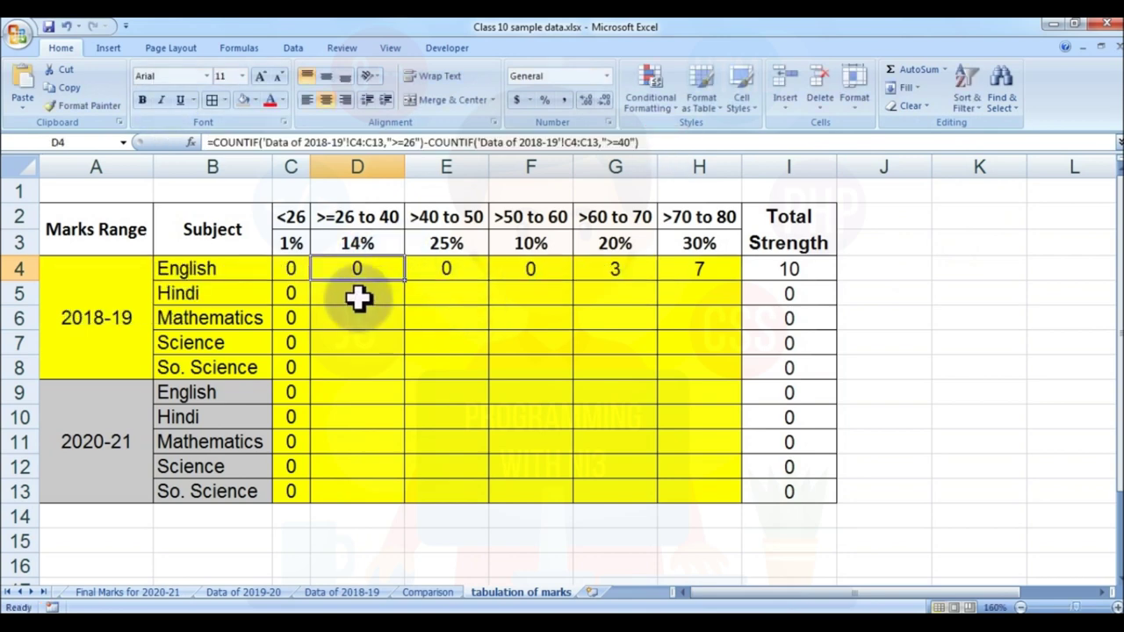
pyautogui.doubleClick(358, 298)
pyautogui.hotkey('ctrl', 'v')
# Change both COUNTIF ranges in D5 to D4:D13 of the 2018-19 data for Hindi.
pyautogui.press('BackSpace')
pyautogui.write('D')
pyautogui.press('Right')
pyautogui.press('Right')
pyautogui.press('Right')
pyautogui.press('BackSpace')
pyautogui.write('D')
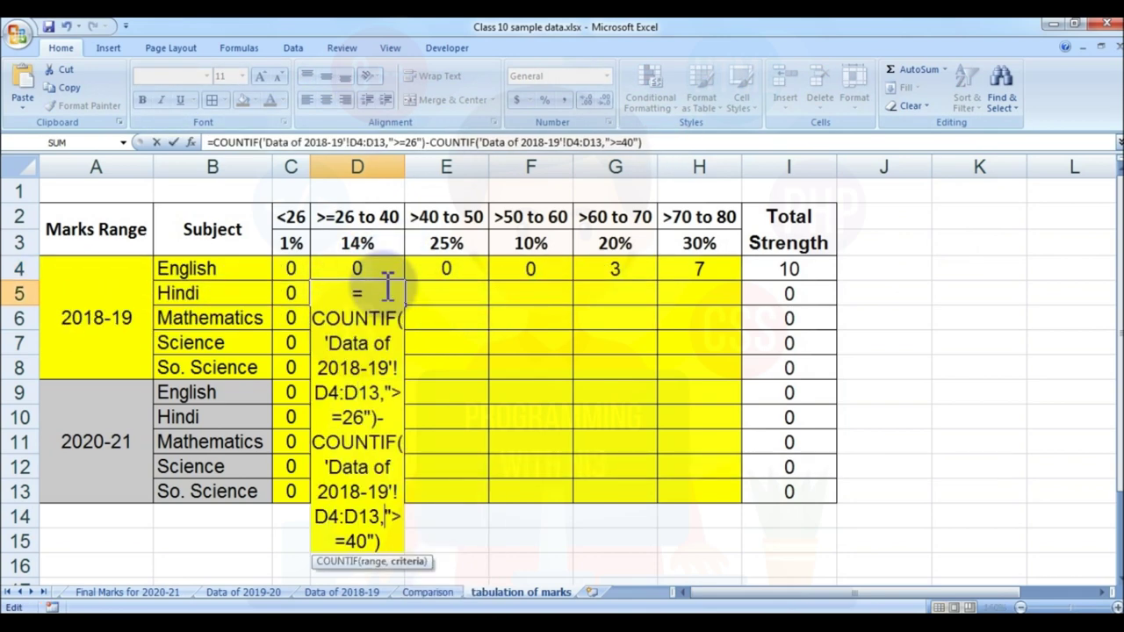
pyautogui.press('Return')
# Enter the copied >=26 to 40 COUNTIF difference formula in D6 with the range E4:E13 for 2018-19 Mathematics.
pyautogui.press('F2')
pyautogui.hotkey('ctrl', 'v')
pyautogui.press('BackSpace')
pyautogui.write('E')
pyautogui.press('Return')
# Enter the copied >=26 to 40 COUNTIF difference formula in D7 with both ranges set to F4:F13 for 2018-19 Science.
pyautogui.press('F2')
pyautogui.hotkey('ctrl', 'v')
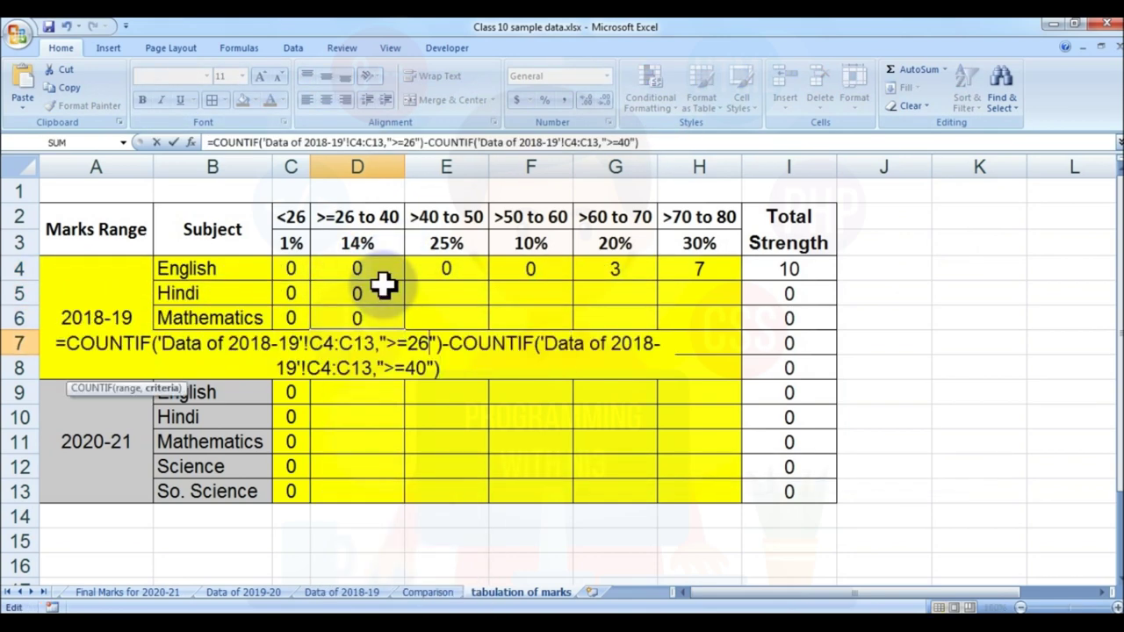
pyautogui.write('F')
pyautogui.press('Right')
pyautogui.press('Right')
pyautogui.press('Right')
pyautogui.press('BackSpace')
pyautogui.write('F')
pyautogui.press('Return')
# Enter the copied >=26 to 40 COUNTIF difference formula in D8 with both ranges set to G4:G13 for 2018-19 So. Science.
pyautogui.press('F2')
pyautogui.write('=COUNTIF(\'Data of 2018-19\'!C4:C13,">=26")-COUNTIF(\'Data of 2018-19\'!C4:C13,">=40")')
pyautogui.press('BackSpace')
pyautogui.write('G')
pyautogui.press('Right')
pyautogui.press('Right')
pyautogui.press('Right')
pyautogui.press('BackSpace')
pyautogui.write('G')
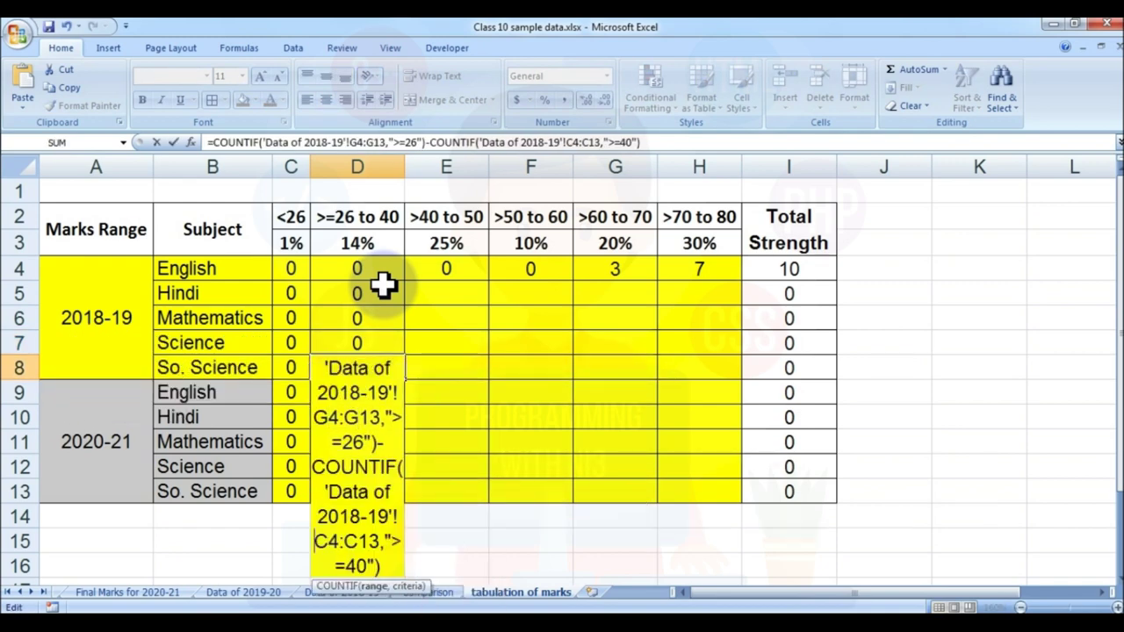
pyautogui.press('Tab')
# Copy the H4 formula text into H5 and change both COUNTIF ranges to D4:D13, keeping the criteria >70 and >80.
pyautogui.press('Up')
pyautogui.press('Up')
pyautogui.press('Up')
pyautogui.doubleClick(728, 268)
pyautogui.press('Escape')
pyautogui.doubleClick(728, 302)
pyautogui.write('=COUNTIF(\'Data of 2018-19\'!C4:C13,">70")-COUNTIF(\'Data of 2018-19\'!C4:C13,">80")')
pyautogui.press('BackSpace')
pyautogui.write('D')
pyautogui.press('Right')
pyautogui.press('Right')
pyautogui.press('Right')
pyautogui.press('BackSpace')
pyautogui.write('D')
pyautogui.press('Return')
# Enter the copied >70 minus >80 COUNTIF formula in H6 with the range E4:E13 for 2018-19 Mathematics.
pyautogui.press('F2')
pyautogui.write('=COUNTIF(\'Data of 2018-19\'!C4:C13,">70")-COUNTIF(\'Data of 2018-19\'!C4:C13,">80")')
pyautogui.press('BackSpace')
pyautogui.write('E')
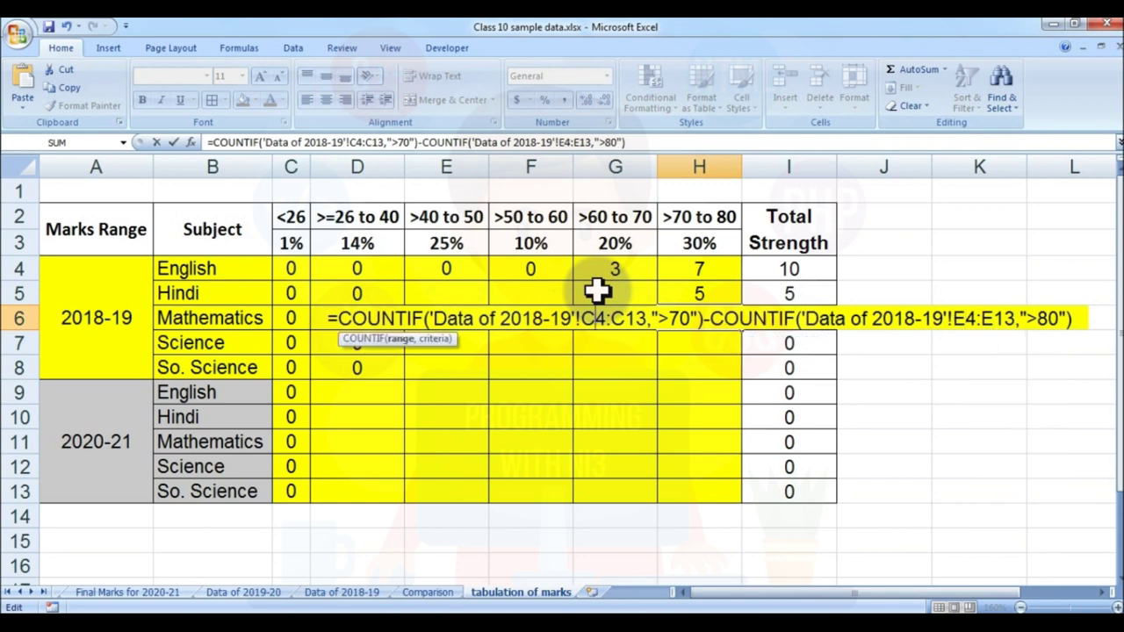
pyautogui.press('Return')
# Enter the copied >70 minus >80 COUNTIF formula in H7 with range F4:F13 and in H8 with range G4:G13.
pyautogui.press('F2')
pyautogui.hotkey('ctrl', 'v')
pyautogui.write('f4:f13')
pyautogui.press('Return')
pyautogui.press('F2')
pyautogui.hotkey('ctrl', 'v')
pyautogui.write('g4:g13')
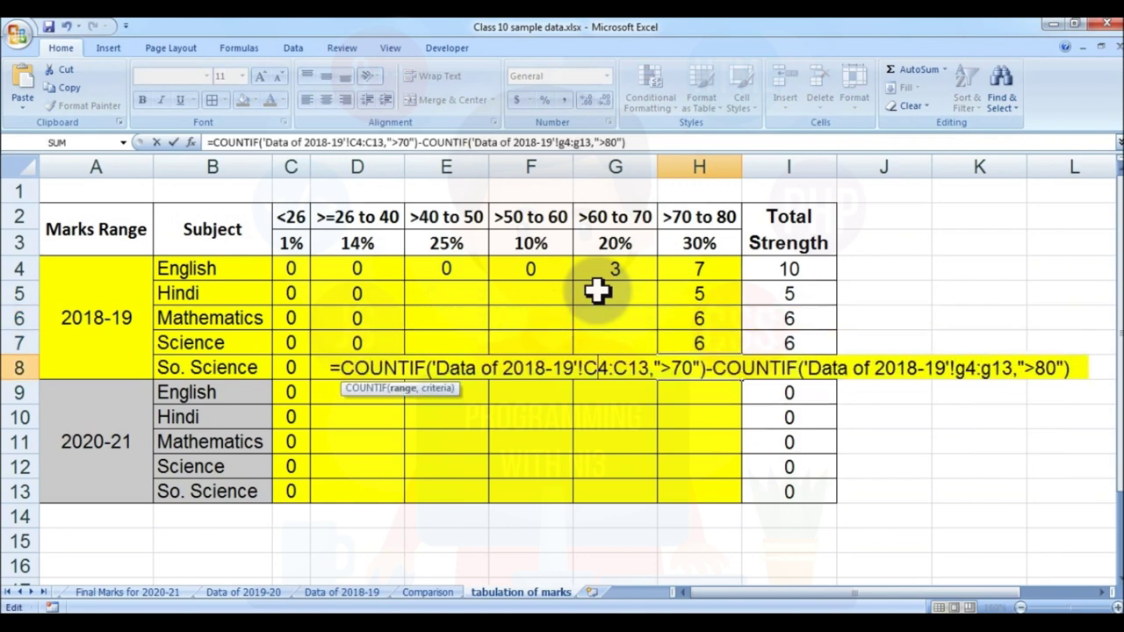
# Copy the G4 formula text into G5 and change its ranges to D4:D13, keeping the criteria >60 and >=70.
pyautogui.click(598, 279)
pyautogui.moveTo(632, 141); pyautogui.dragTo(150, 155)
pyautogui.hotkey('ctrl', 'c')
pyautogui.press('Return')
pyautogui.press('F2')
pyautogui.hotkey('ctrl', 'v')
pyautogui.write('d4:d13')
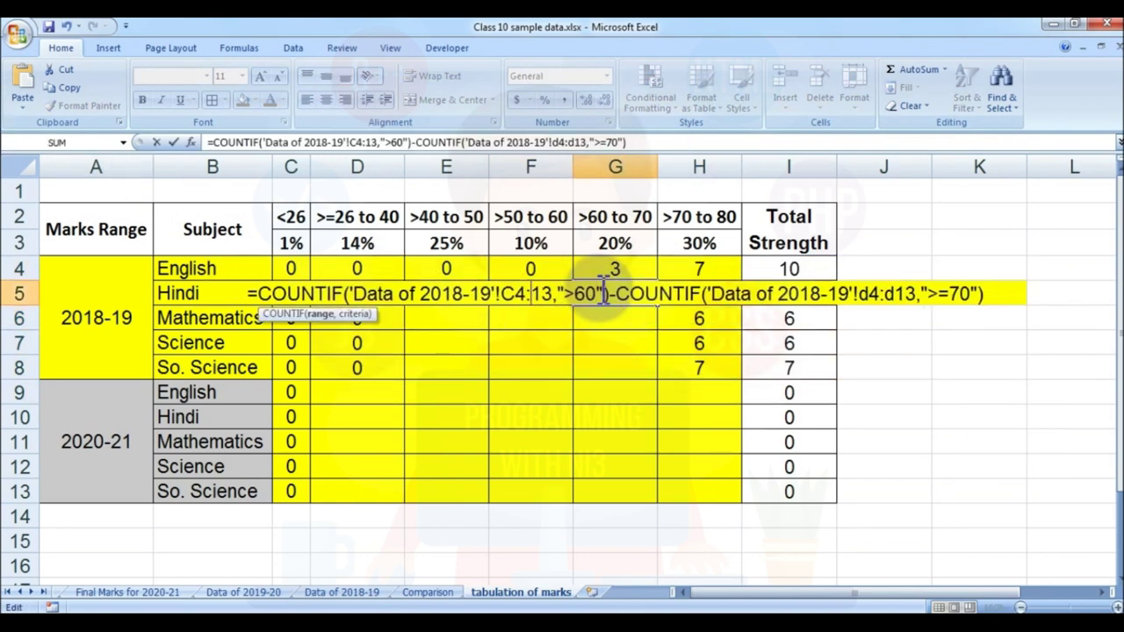
pyautogui.press('Return')
# Enter the copied >60 minus >=70 COUNTIF formula in G6 with range E4:E13 and in G7 with range F4:F13.
pyautogui.press('F2')
pyautogui.hotkey('ctrl', 'v')
pyautogui.write('e13')
pyautogui.press('Return')
pyautogui.press('F2')
pyautogui.hotkey('ctrl', 'v')
pyautogui.write('f13')
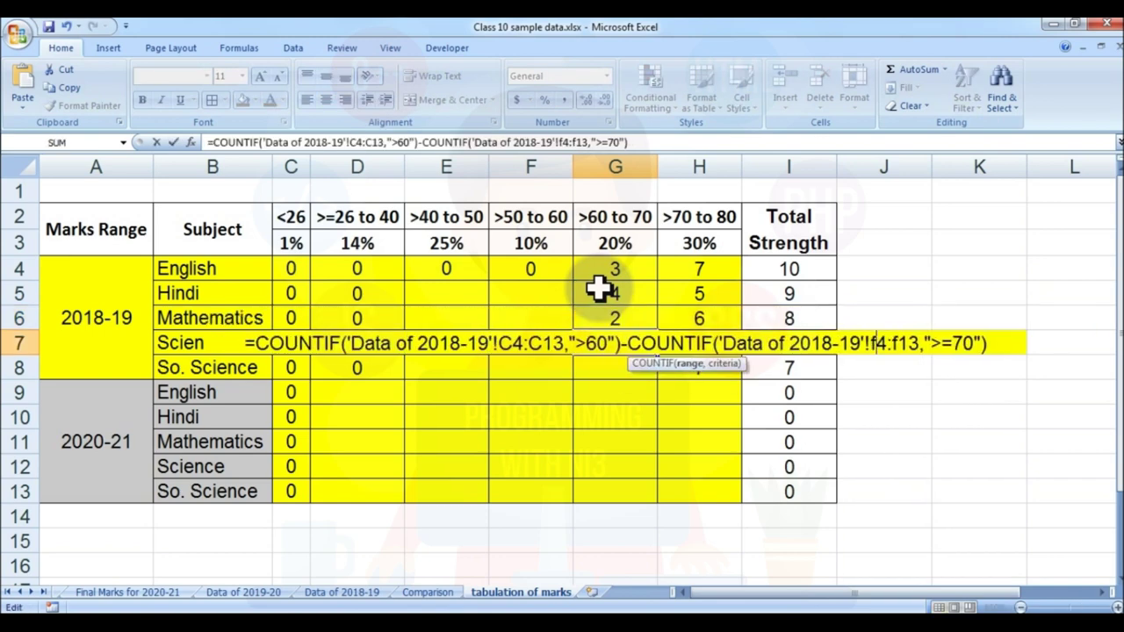
pyautogui.press('Return')
# Enter the copied >60 minus >=70 COUNTIF formula in G8 with the range G4:G13 for 2018-19 So. Science.
pyautogui.press('F2')
pyautogui.hotkey('ctrl', 'v')
pyautogui.write('g13')
pyautogui.press('Return')
# Copy the F4 formula text into F5 and change its ranges to D4:D13, keeping the criteria >50 and >=60.
pyautogui.click(598, 288)
pyautogui.click(530, 268)
pyautogui.moveTo(663, 139); pyautogui.dragTo(203, 114)
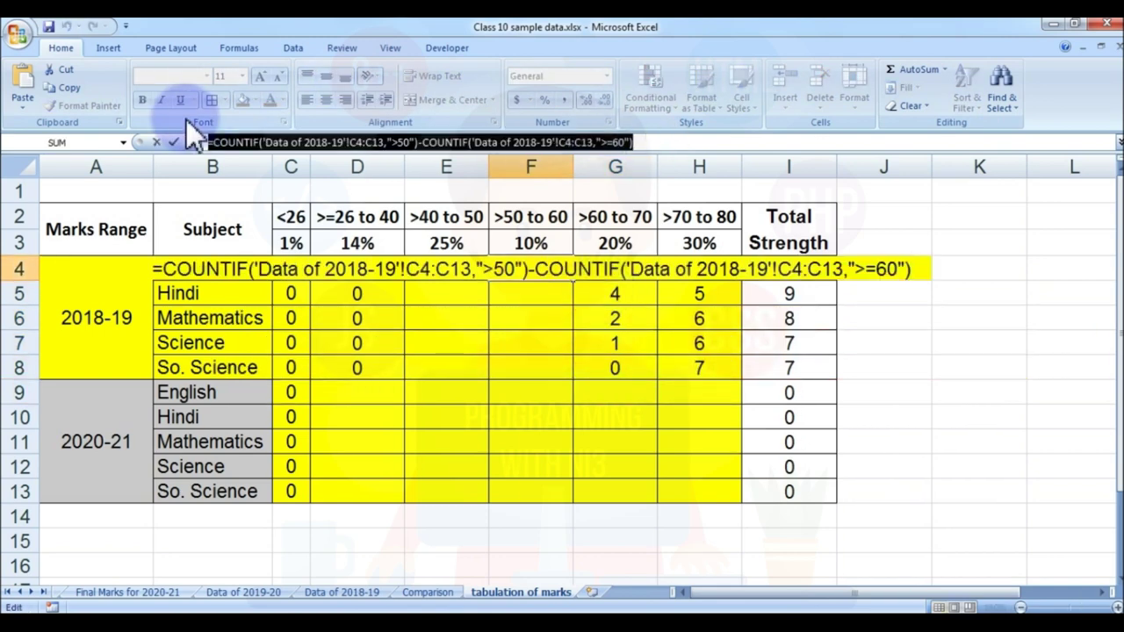
pyautogui.hotkey('ctrl', 'c')
pyautogui.press('Return')
pyautogui.press('F2')
pyautogui.hotkey('ctrl', 'v')
pyautogui.write('d4:d13')
pyautogui.press('Return')
# Enter the copied >50 minus >=60 COUNTIF formula in F6 with its ranges changed to E4:E13.
pyautogui.press('F2')
pyautogui.hotkey('ctrl', 'v')
pyautogui.write('e4:')
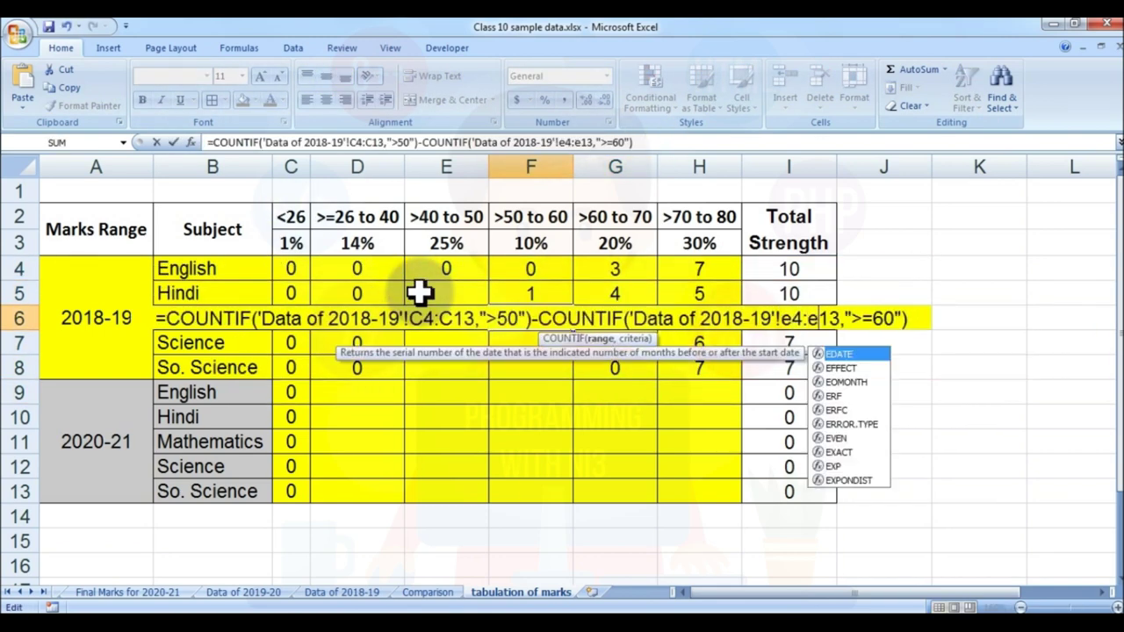
pyautogui.write('e')
pyautogui.press('Return')
# Enter the copied >50 minus >=60 COUNTIF formula in F7 with its ranges changed to F4:F13.
pyautogui.press('F2')
pyautogui.hotkey('ctrl', 'v')
pyautogui.press('Left')
pyautogui.press('Left')
pyautogui.press('Left')
pyautogui.press('Left')
pyautogui.press('Left')
pyautogui.press('Left')
pyautogui.press('Left')
pyautogui.press('Left')
pyautogui.press('Left')
pyautogui.press('Left')
pyautogui.press('BackSpace')
pyautogui.press('BackSpace')
pyautogui.press('BackSpace')
pyautogui.press('BackSpace')
pyautogui.write('f4:f')
pyautogui.press('Return')
# Enter the copied >50 minus >=60 COUNTIF formula in F8 with its ranges changed to G4:G13.
pyautogui.press('F2')
pyautogui.hotkey('ctrl', 'v')
pyautogui.press('Left')
pyautogui.press('Left')
pyautogui.press('Left')
pyautogui.press('Left')
pyautogui.press('Left')
pyautogui.press('Left')
pyautogui.press('Left')
pyautogui.press('Left')
pyautogui.press('Left')
pyautogui.press('Left')
pyautogui.press('Left')
pyautogui.press('Left')
pyautogui.press('Left')
pyautogui.press('BackSpace')
pyautogui.write('g')
pyautogui.press('Return')
# Enter the copied >50 minus >=60 COUNTIF formula in E5 with its ranges changed to D4:D13.
pyautogui.click(420, 293)
pyautogui.press('F2')
pyautogui.hotkey('ctrl', 'v')
pyautogui.write('d4:d13')
pyautogui.press('Return')
# Enter the copied COUNTIF formula in E6 for 2018-19 Mathematics with its ranges changed to E4:E13.
pyautogui.press('F2')
pyautogui.hotkey('ctrl', 'v')
pyautogui.press('Left')
pyautogui.press('Left')
pyautogui.press('Left')
pyautogui.press('Left')
pyautogui.press('Left')
pyautogui.press('Left')
pyautogui.press('Left')
pyautogui.press('Left')
pyautogui.press('Left')
pyautogui.press('Left')
pyautogui.press('BackSpace')
pyautogui.press('BackSpace')
pyautogui.press('BackSpace')
pyautogui.press('BackSpace')
pyautogui.write('e4:e')
pyautogui.press('Return')
# Enter the copied COUNTIF formula in E7 for 2018-19 Science with its ranges changed to F4:F13.
pyautogui.press('F2')
pyautogui.hotkey('ctrl', 'v')
pyautogui.press('Left')
pyautogui.press('Left')
pyautogui.press('Left')
pyautogui.press('Left')
pyautogui.press('Left')
pyautogui.press('Left')
pyautogui.press('Left')
pyautogui.press('Left')
pyautogui.press('Left')
pyautogui.press('Left')
pyautogui.press('BackSpace')
pyautogui.press('BackSpace')
pyautogui.press('BackSpace')
pyautogui.press('BackSpace')
pyautogui.write('f4:f')
pyautogui.press('Return')
# Enter the copied COUNTIF formula in E8 for 2018-19 So. Science with its ranges changed to G4:G13.
pyautogui.press('F2')
pyautogui.hotkey('ctrl', 'v')
pyautogui.press('Left')
pyautogui.press('Left')
pyautogui.press('Left')
pyautogui.press('Left')
pyautogui.press('Left')
pyautogui.press('Left')
pyautogui.press('Left')
pyautogui.press('Left')
pyautogui.press('Left')
pyautogui.press('Left')
pyautogui.press('BackSpace')
pyautogui.press('BackSpace')
pyautogui.press('BackSpace')
pyautogui.press('BackSpace')
pyautogui.write('g4:g')
pyautogui.press('Return')
# Check the criteria of the 2018-19 Hindi formulas in E5 and D5 against their marks-range headings.
pyautogui.click(420, 293)
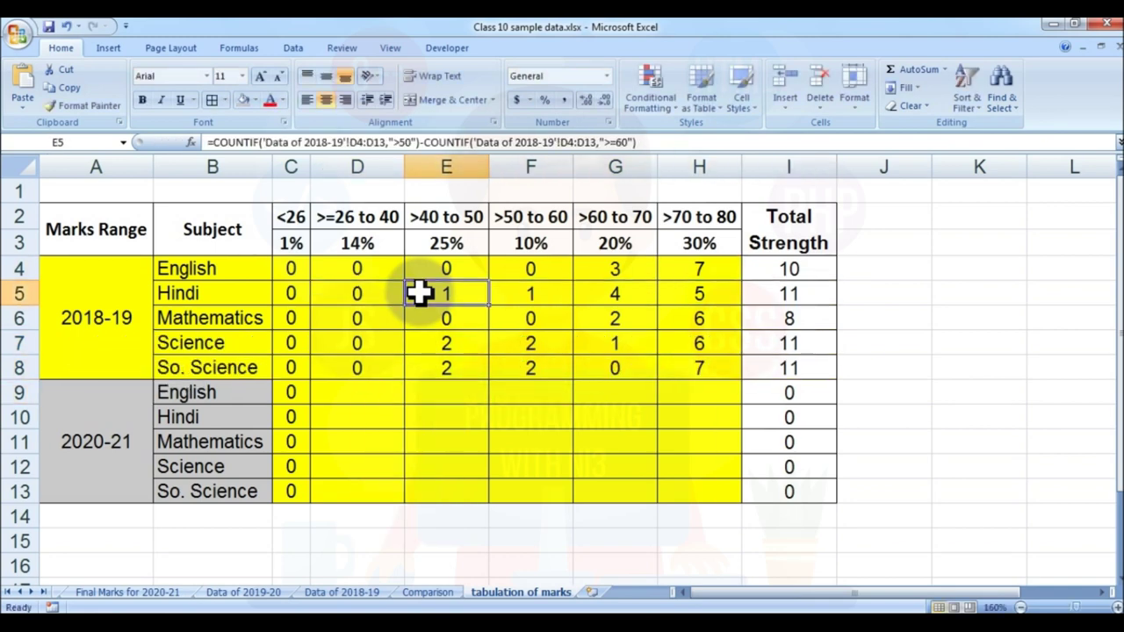
pyautogui.press('Right')
pyautogui.press('Right')
pyautogui.press('F2')
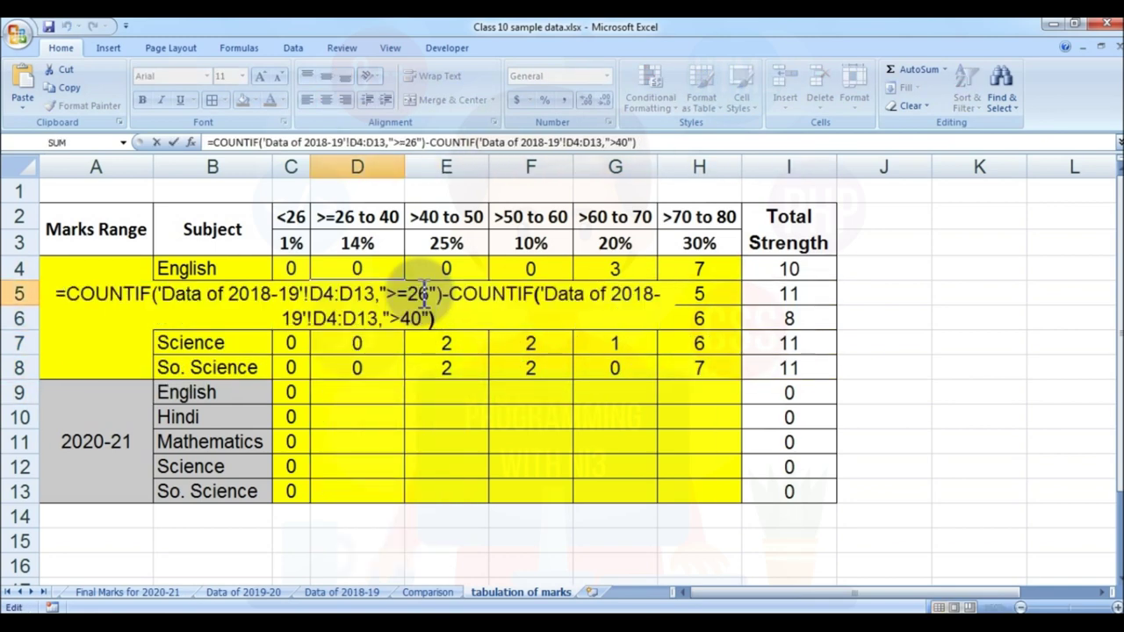
pyautogui.press('Return')
pyautogui.press('F2')
pyautogui.press('Escape')
pyautogui.press('F2')
pyautogui.press('Return')
# Correct the lower criterion to >40 in the 2018-19 Hindi and Mathematics formulas of the >40 to 50 column.
pyautogui.doubleClick(420, 293)
pyautogui.press('BackSpace')
pyautogui.write('4')
pyautogui.press('Return')
pyautogui.press('Up')
pyautogui.press('Up')
pyautogui.press('Left')
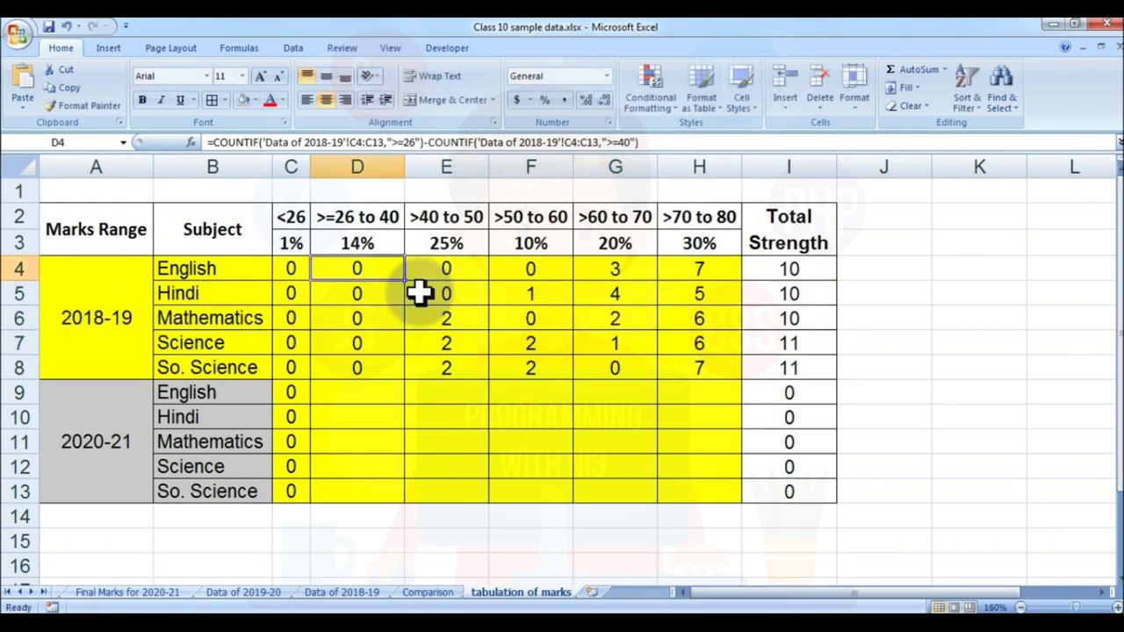
# Review the 2018-19 formulas in the >=26 to 40 column and set their second criterion to >40.
pyautogui.press('F2')
pyautogui.press('Return')
pyautogui.press('F2')
pyautogui.press('Escape')
pyautogui.press('Down')
pyautogui.press('F2')
pyautogui.press('Return')
pyautogui.press('F2')
pyautogui.press('Return')
# Correct the criteria of the 2018-19 Science and So. Science formulas in E7 and E8 for the >40 to 50 range.
pyautogui.press('Up')
pyautogui.press('Right')
pyautogui.press('F2')
pyautogui.press('Return')
pyautogui.press('F2')
pyautogui.scroll(-5, 420, 293)
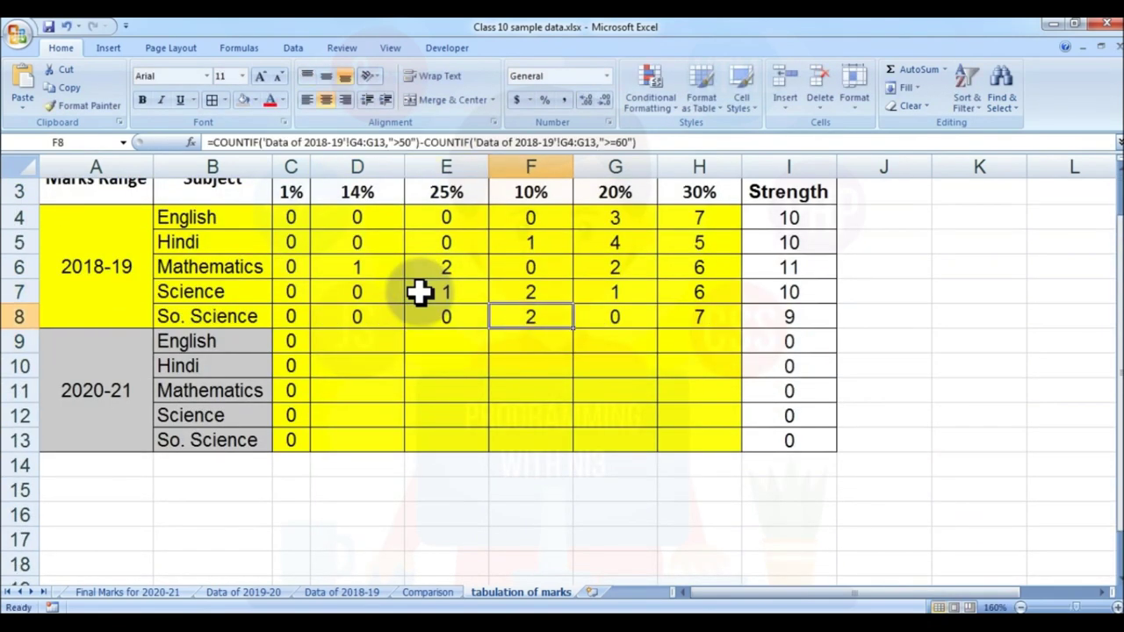
# Compare the 2018-19 Mathematics formulas for the >60 to 70 and >70 to 80 ranges, checking their boundary criteria.
pyautogui.press('Up')
pyautogui.press('Up')
pyautogui.press('Right')
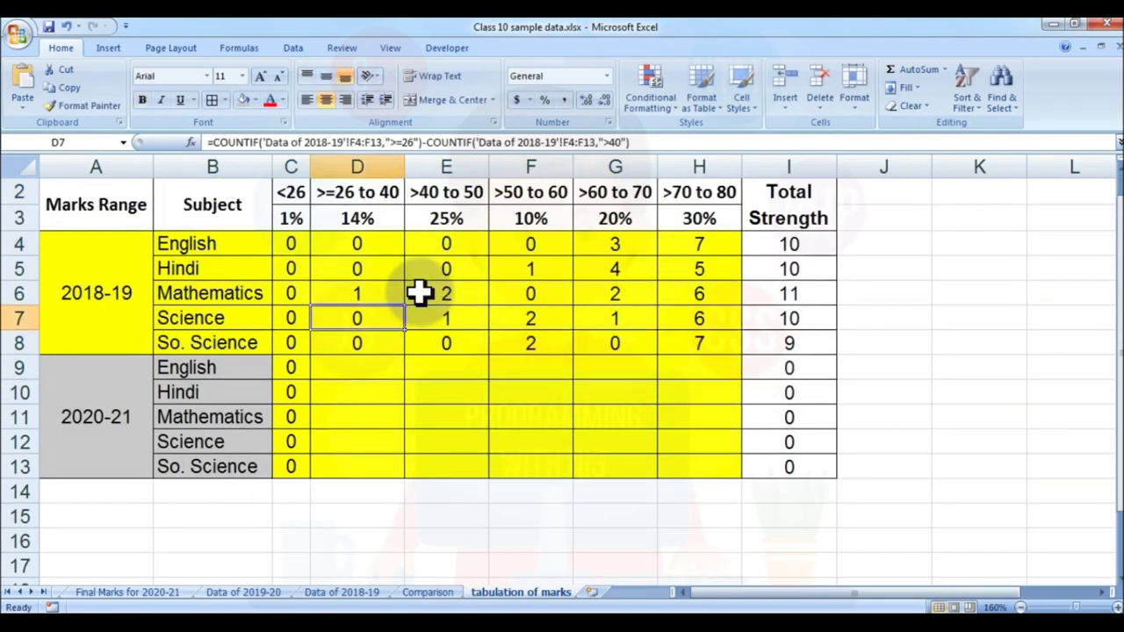
pyautogui.press('Right')
pyautogui.press('Right')
pyautogui.press('Right')
pyautogui.press('Up')
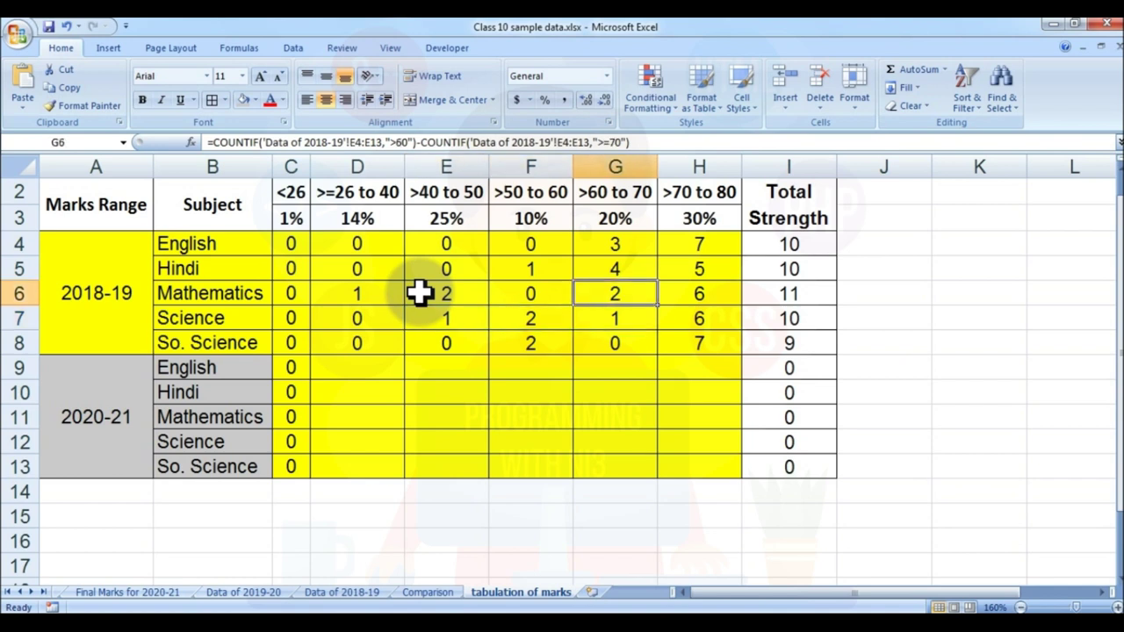
pyautogui.press('Right')
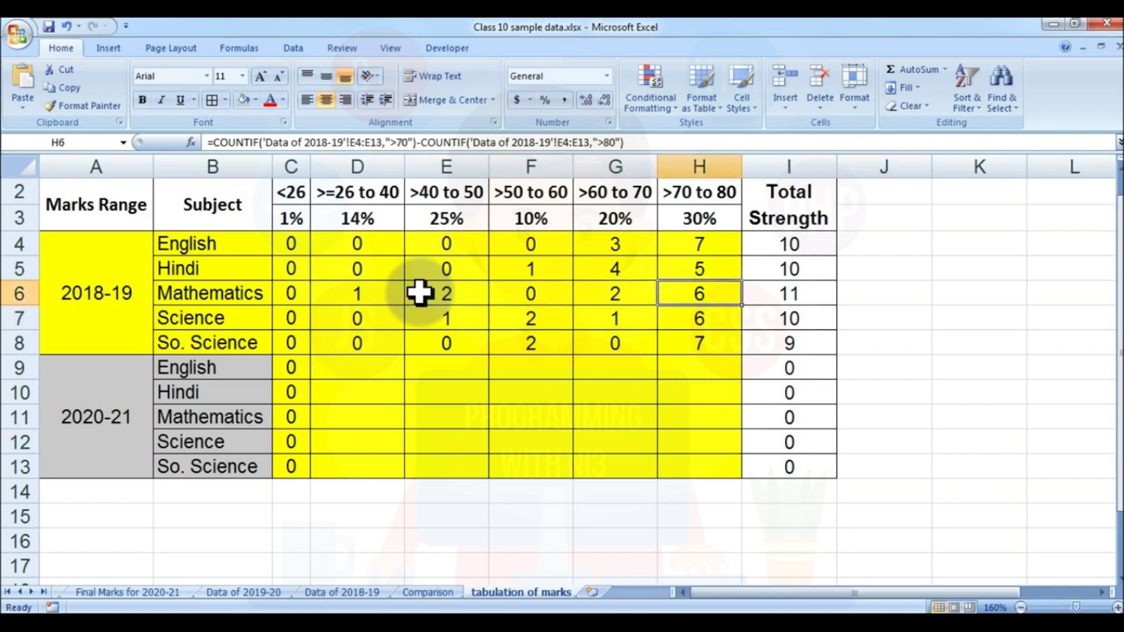
pyautogui.press('Left')
pyautogui.press('Right')
pyautogui.press('Left')
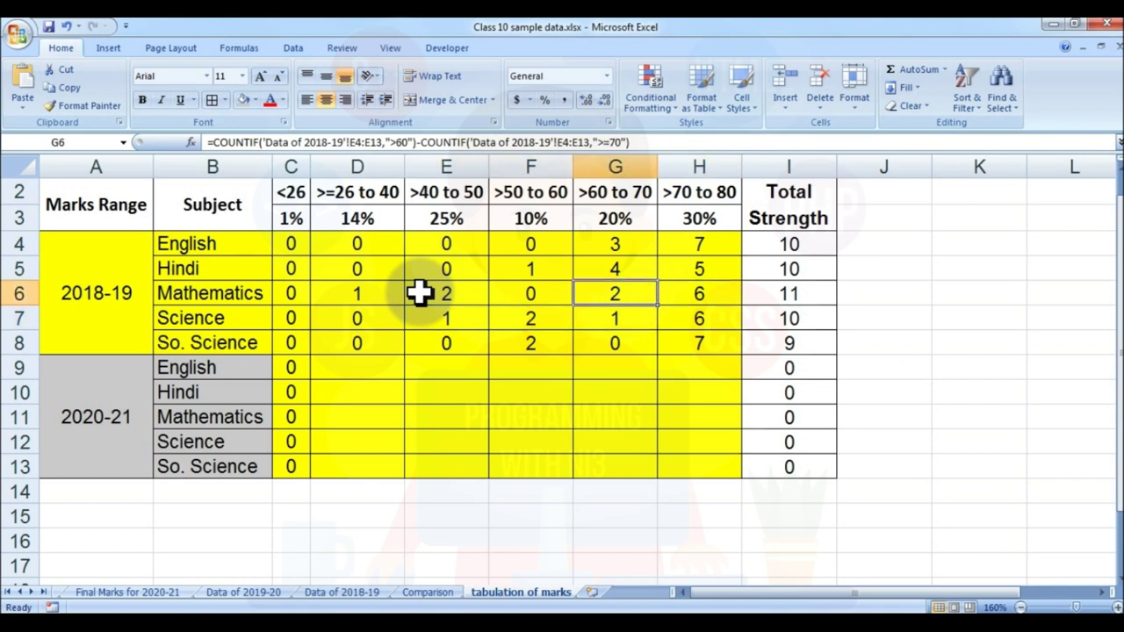
# Edit the 2018-19 Mathematics formula for the >60 to 70 range, setting its criteria to >=60 and >70.
pyautogui.press('F2')
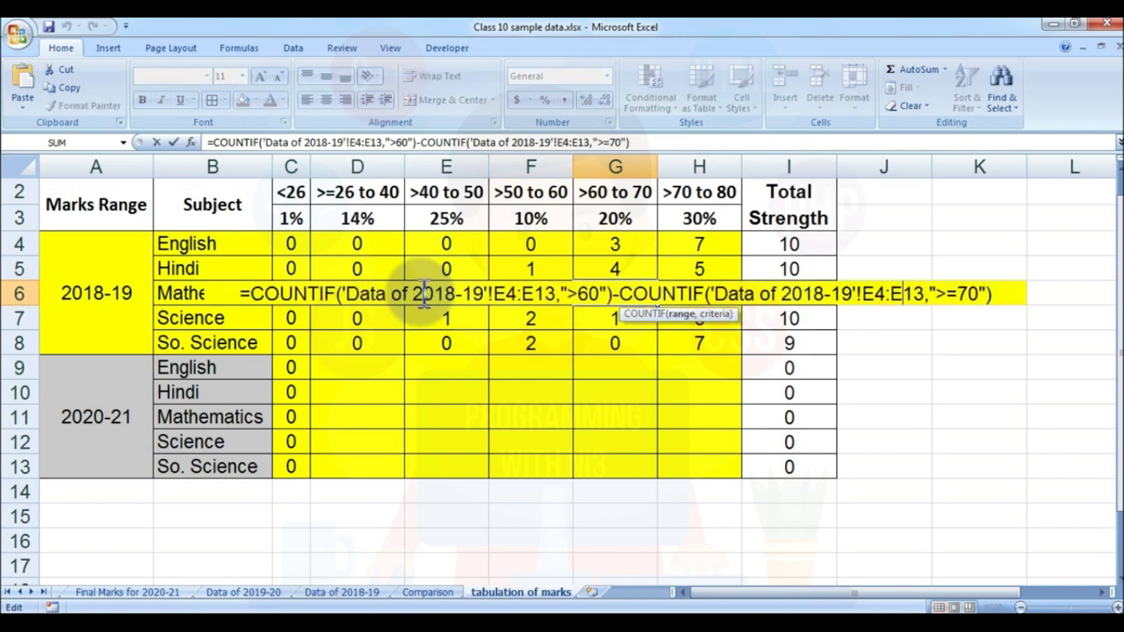
pyautogui.hotkey('ctrl', 'Left')
pyautogui.hotkey('ctrl', 'Left')
pyautogui.hotkey('ctrl', 'Left')
pyautogui.hotkey('ctrl', 'Left')
pyautogui.press('BackSpace')
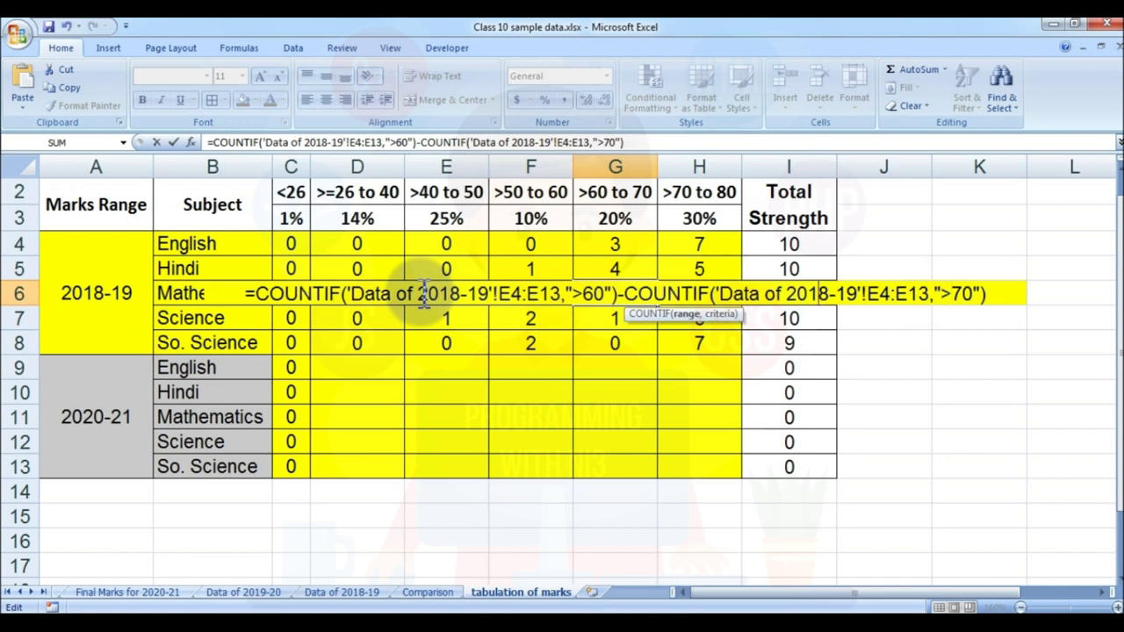
pyautogui.hotkey('ctrl', 'Left')
pyautogui.hotkey('ctrl', 'Left')
pyautogui.hotkey('ctrl', 'Left')
pyautogui.hotkey('ctrl', 'Left')
pyautogui.hotkey('ctrl', 'Left')
pyautogui.hotkey('ctrl', 'Left')
pyautogui.write('=')
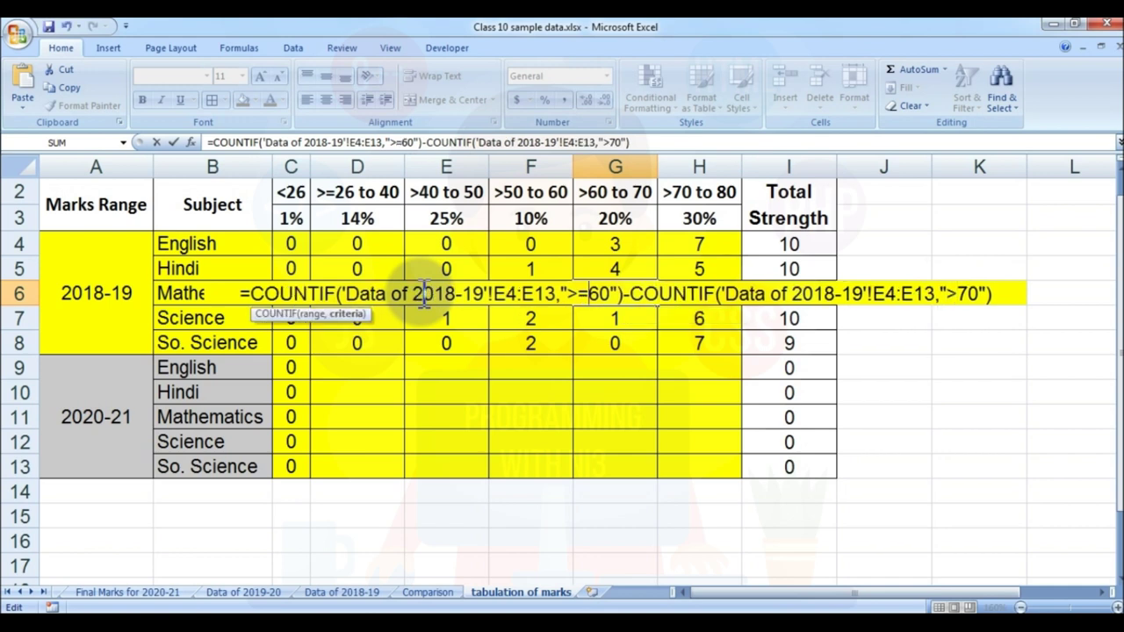
pyautogui.press('Return')
pyautogui.press('Up')
pyautogui.press('Right')
pyautogui.press('Left')
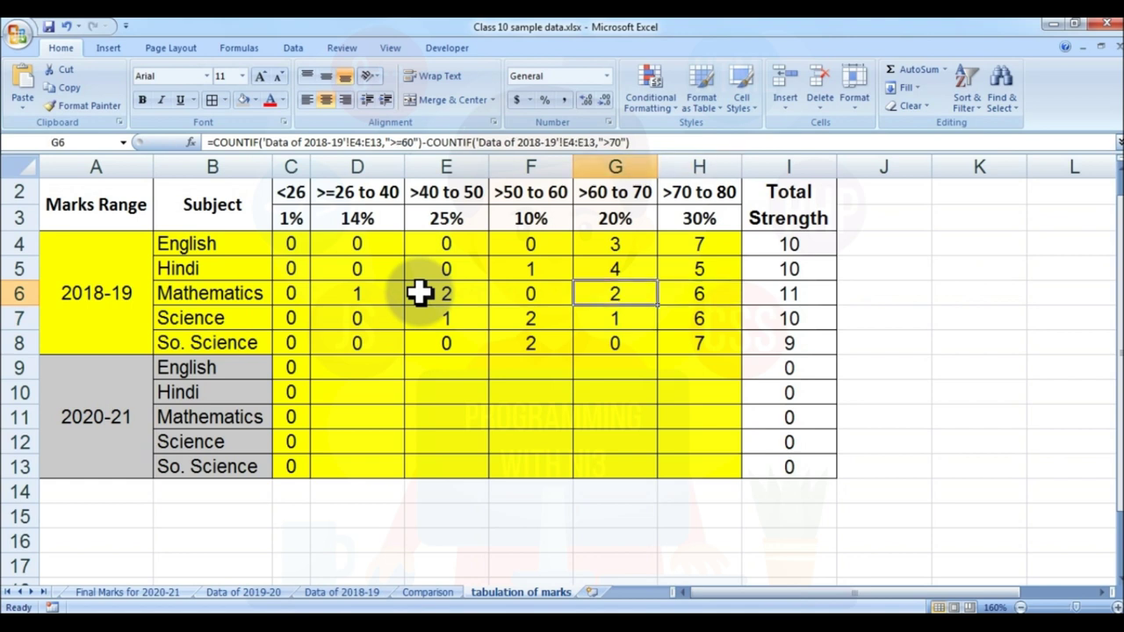
# Examine the 2018-19 Mathematics formulas across the neighbouring ranges, inspecting the criteria of the >50 to 60 formula.
pyautogui.press('Right')
pyautogui.press('Left')
pyautogui.press('Left')
pyautogui.press('Left')
pyautogui.press('Right')
pyautogui.press('Left')
pyautogui.press('Left')
pyautogui.press('Right')
pyautogui.press('Right')
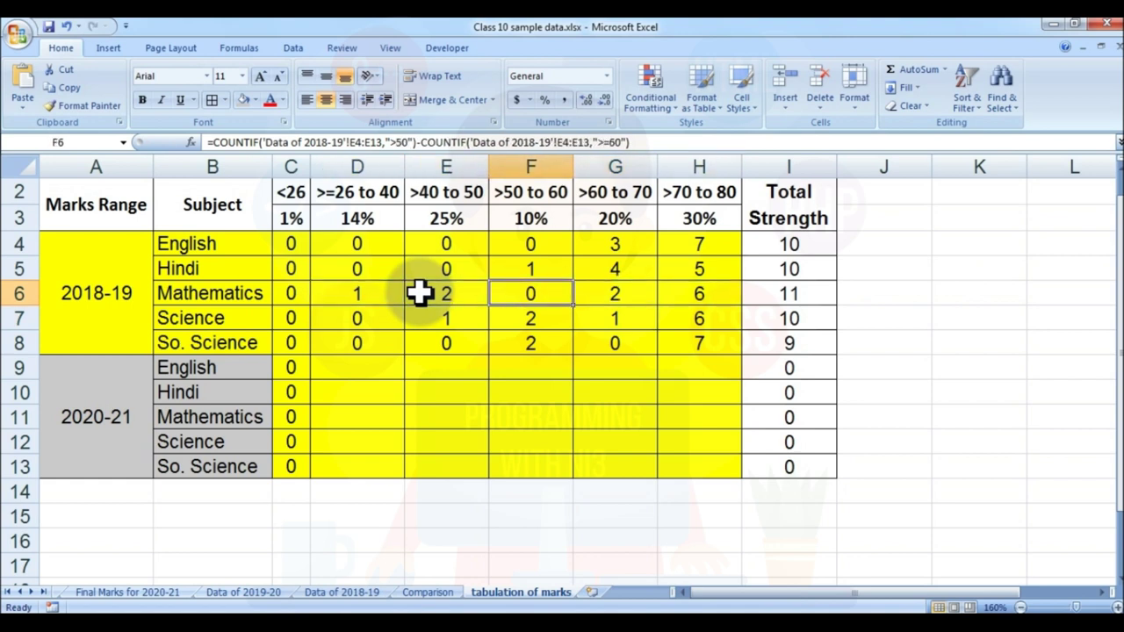
pyautogui.press('F2')
pyautogui.press('Left')
pyautogui.press('Left')
pyautogui.press('Left')
pyautogui.press('Left')
pyautogui.press('Left')
pyautogui.press('Left')
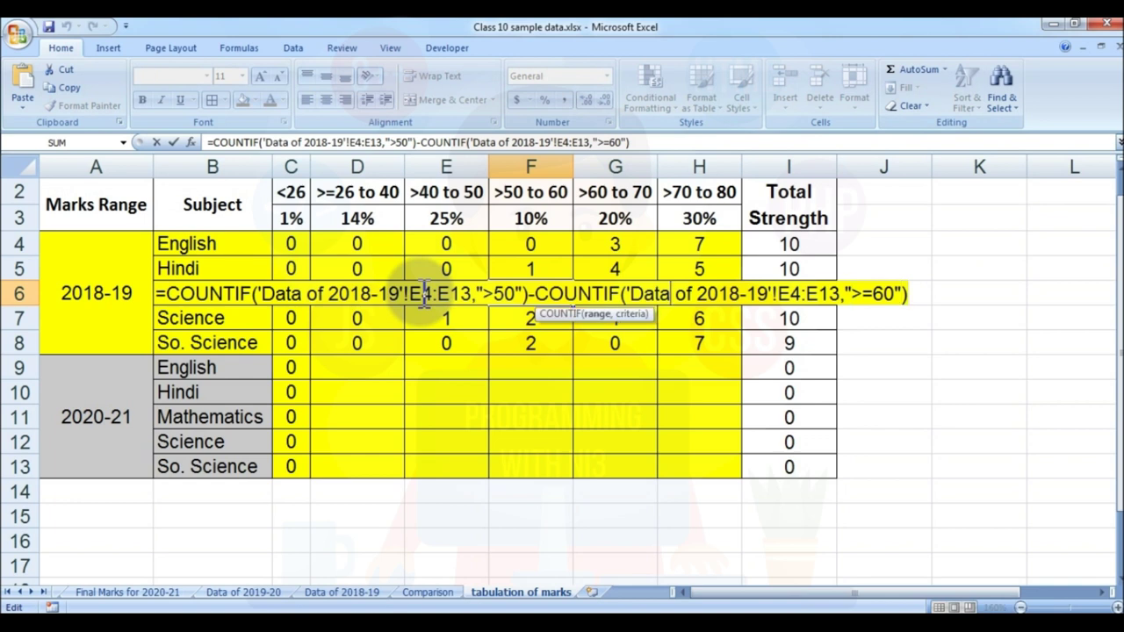
pyautogui.press('Escape')
# Compare the 2018-19 English, Hindi and Mathematics formulas in the >50 to 60 column.
pyautogui.press('Up')
pyautogui.press('Up')
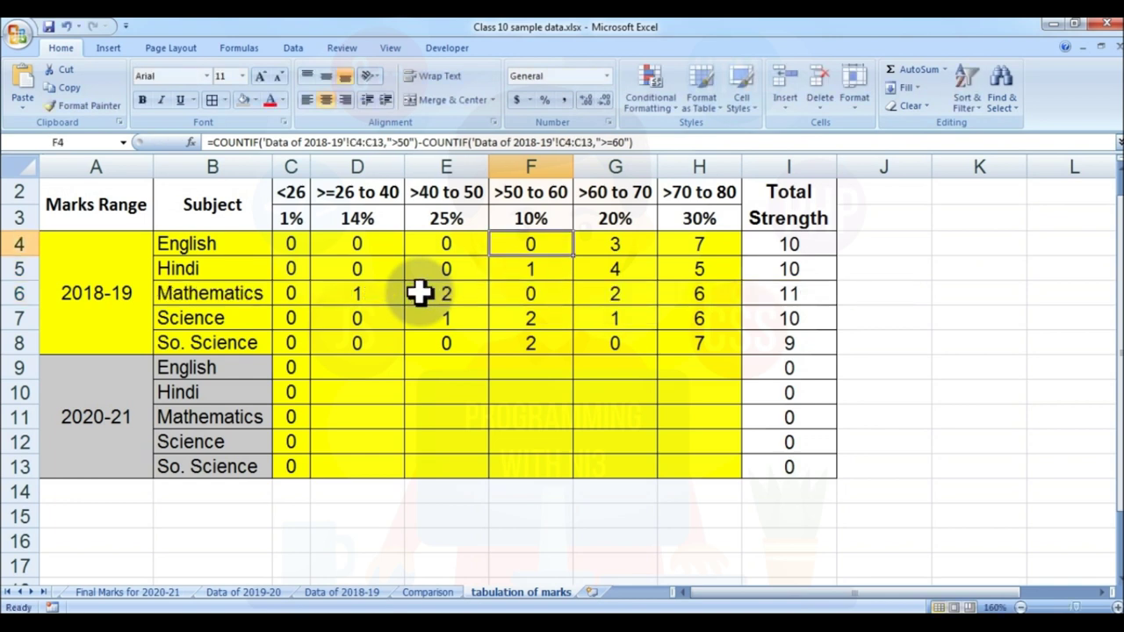
pyautogui.press('Down')
pyautogui.press('Down')
pyautogui.press('Up')
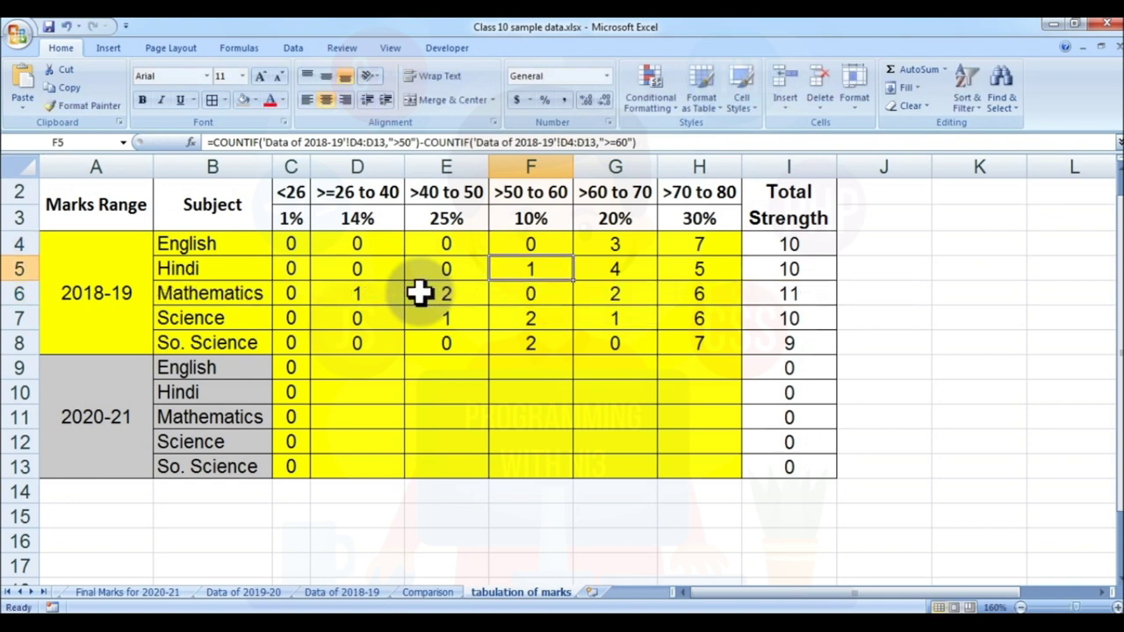
pyautogui.press('Down')
pyautogui.press('Down')
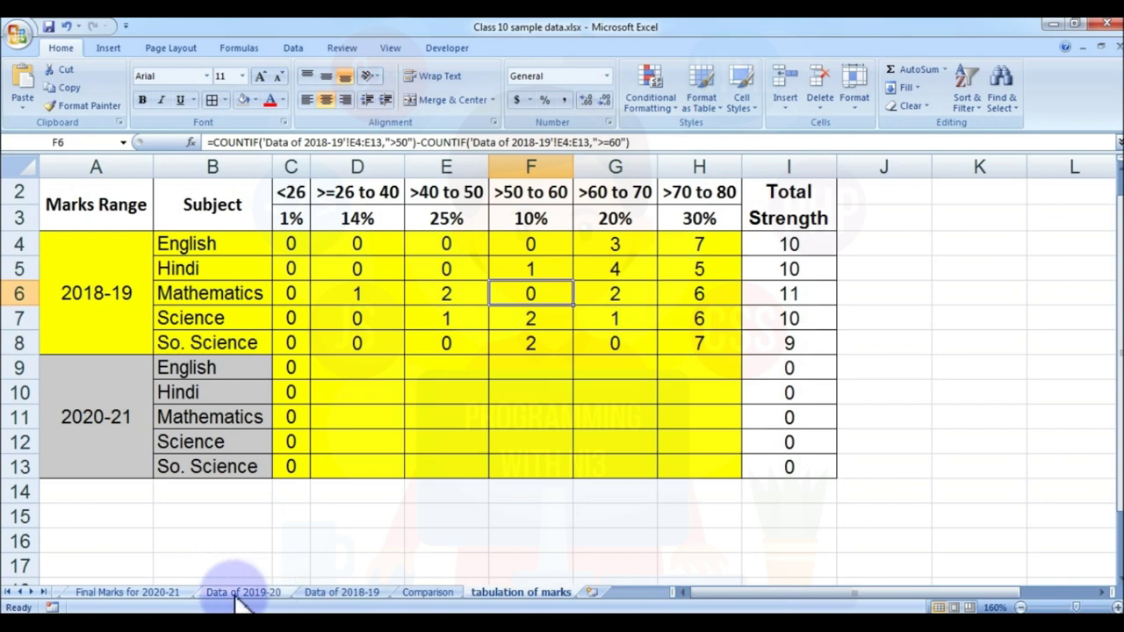
# Preview a Between highlight rule from 50 to 60 on the Mathematics marks in the Data of 2018-19 sheet.
pyautogui.click(342, 592)
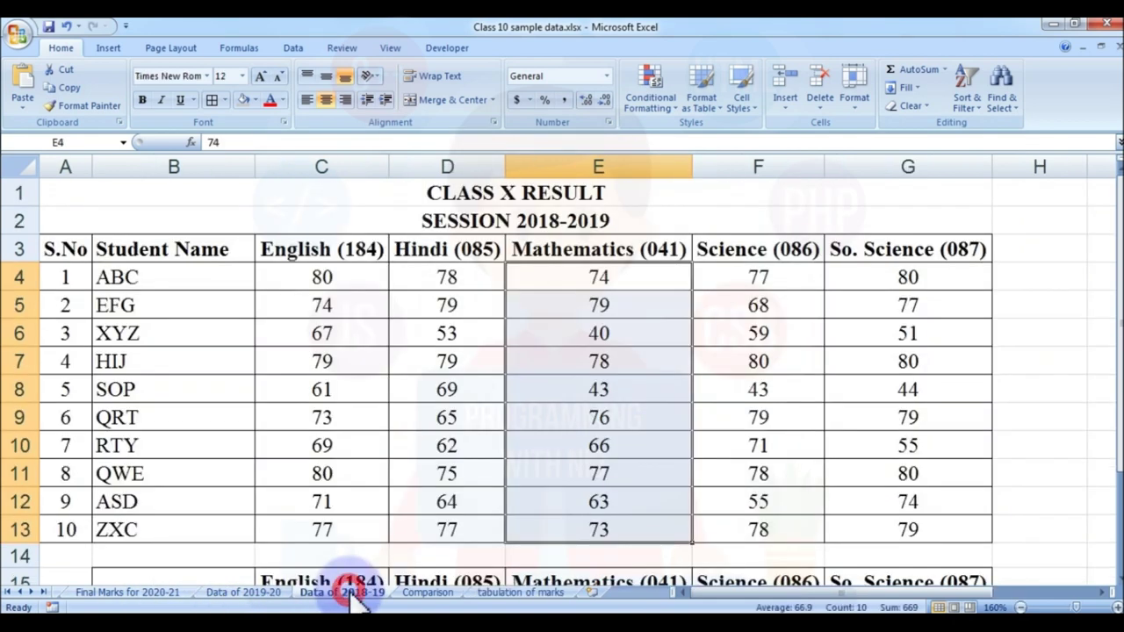
pyautogui.click(660, 94)
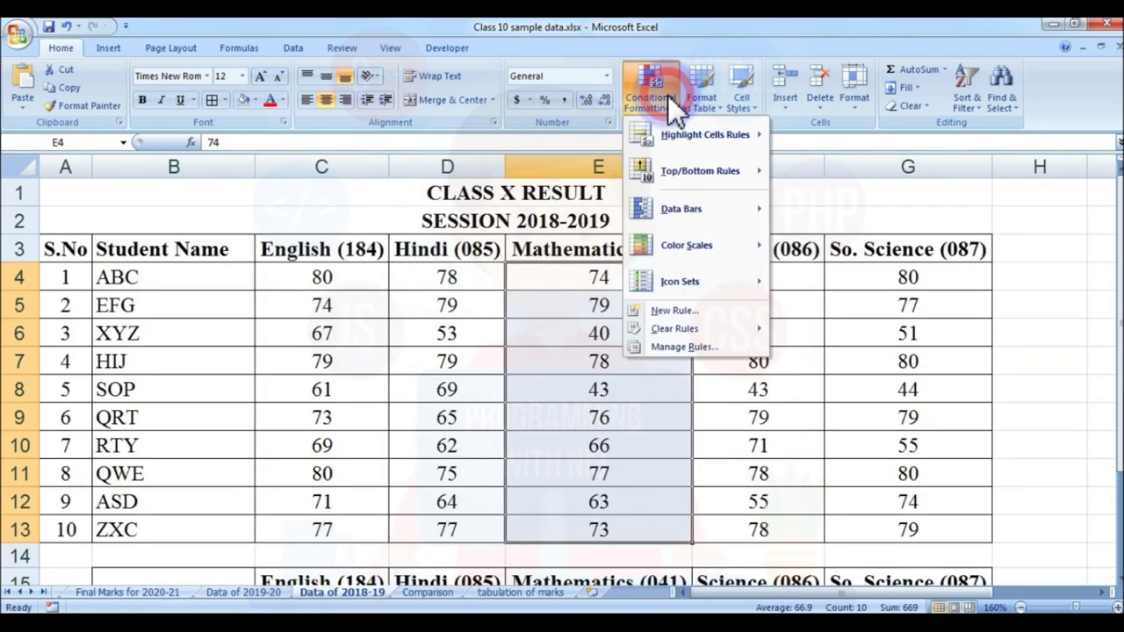
pyautogui.moveTo(707, 140)
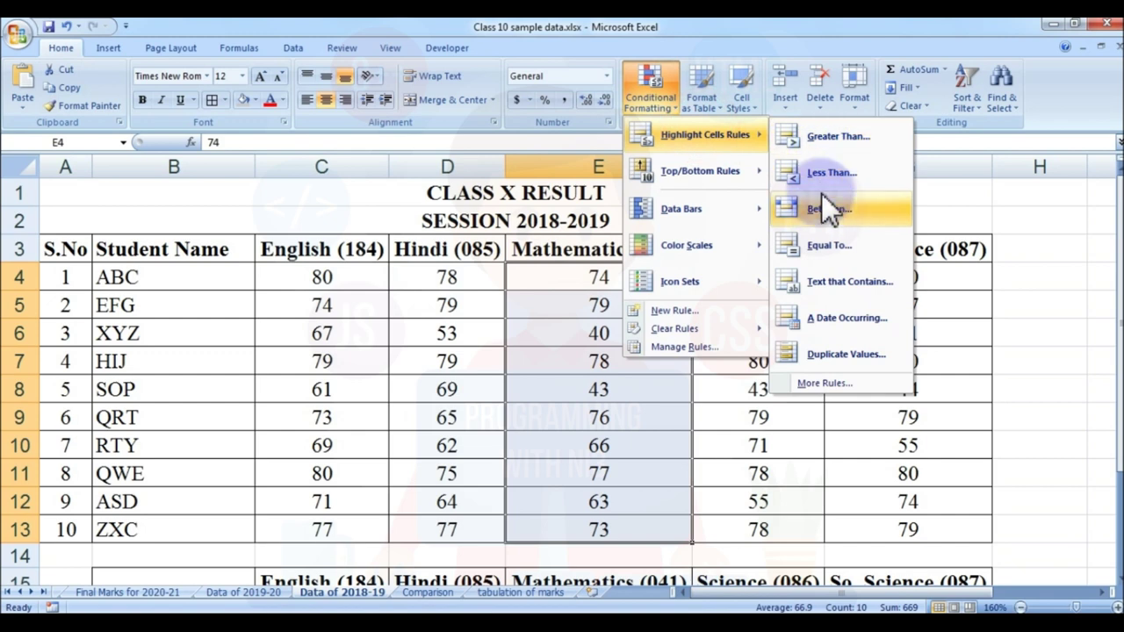
pyautogui.click(823, 208)
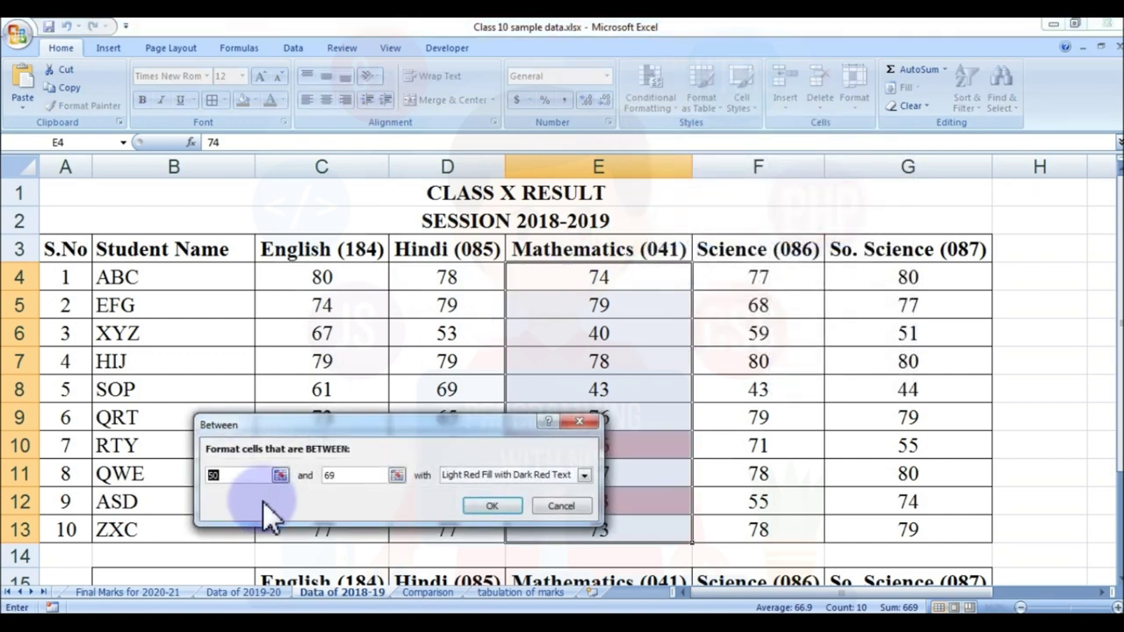
pyautogui.doubleClick(338, 475)
pyautogui.write('60')
pyautogui.moveTo(492, 427); pyautogui.dragTo(378, 375)
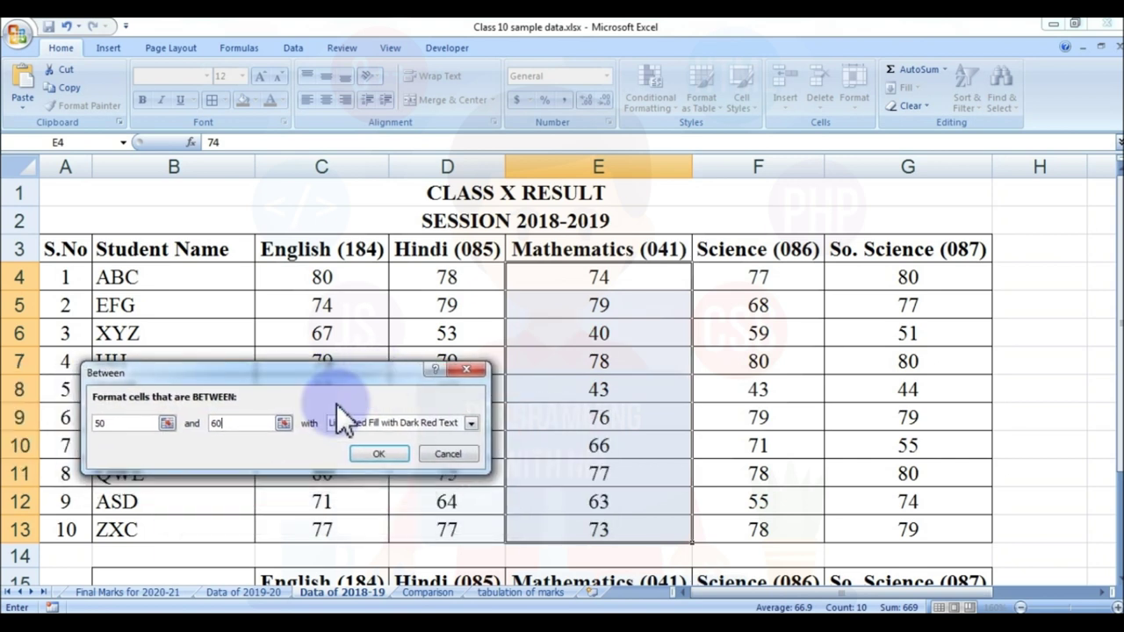
# Check the Mathematics marks against the Between bounds 60 to 70 and 70 to 80.
pyautogui.write('60')
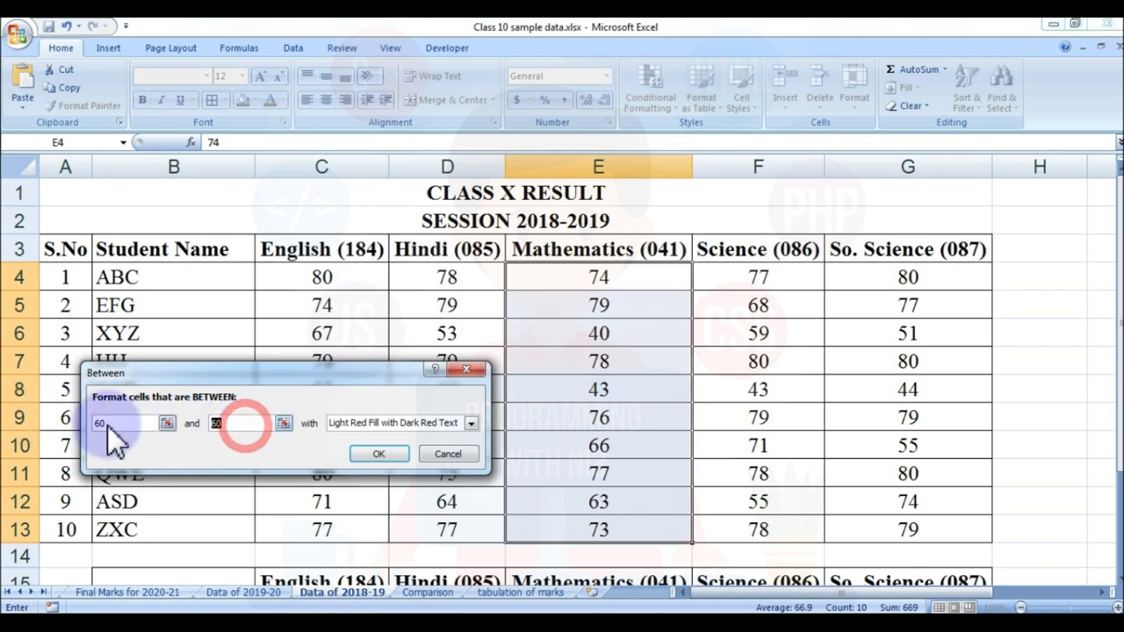
pyautogui.write('70')
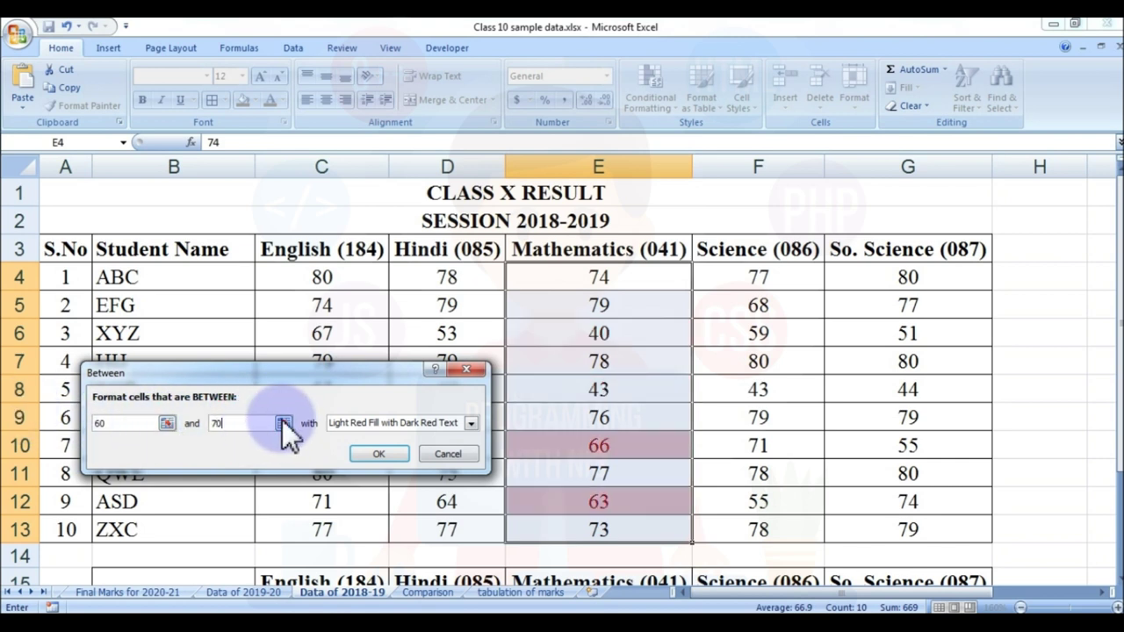
pyautogui.moveTo(136, 422); pyautogui.dragTo(93, 433)
pyautogui.write('70')
pyautogui.click(246, 423)
pyautogui.moveTo(248, 423); pyautogui.dragTo(91, 422)
pyautogui.write('80')
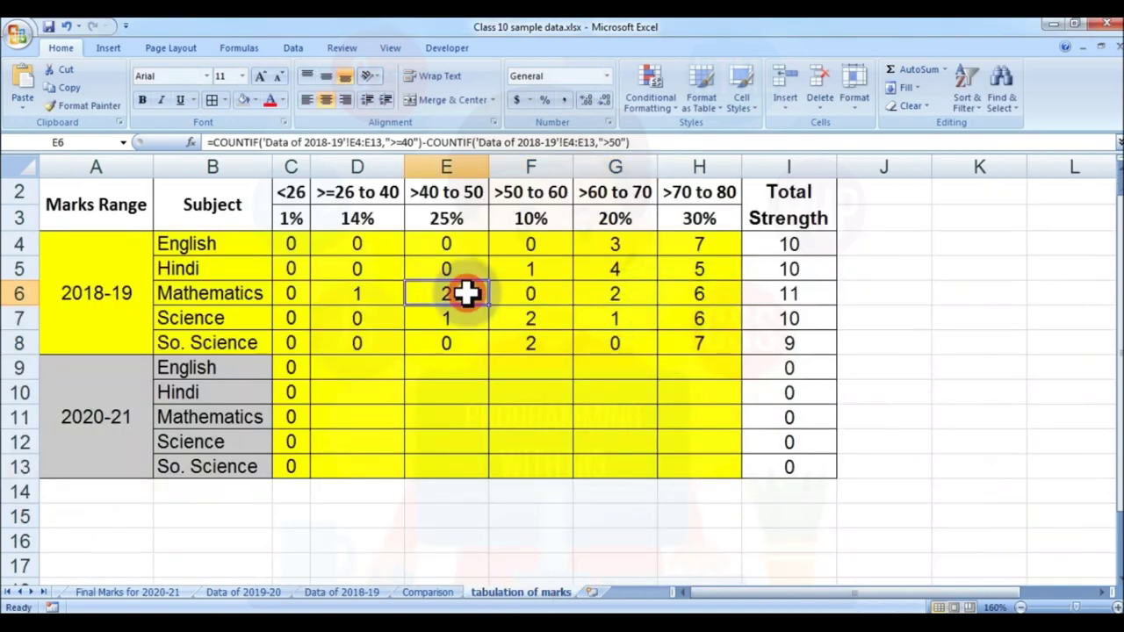
# In the >40 to 50 column, set the 2018-19 Mathematics formula's lower criterion to >40 and correct the So. Science formula.
pyautogui.doubleClick(466, 289)
pyautogui.moveTo(421, 295); pyautogui.dragTo(428, 297)
pyautogui.press('Escape')
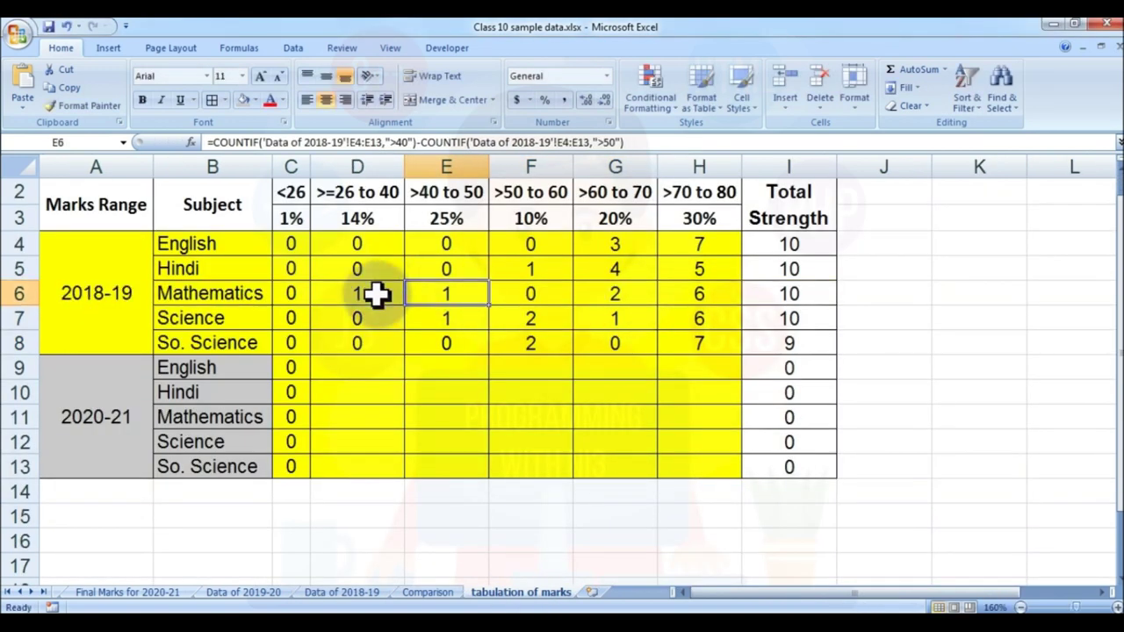
pyautogui.doubleClick(446, 243)
pyautogui.click(446, 318)
pyautogui.doubleClick(446, 318)
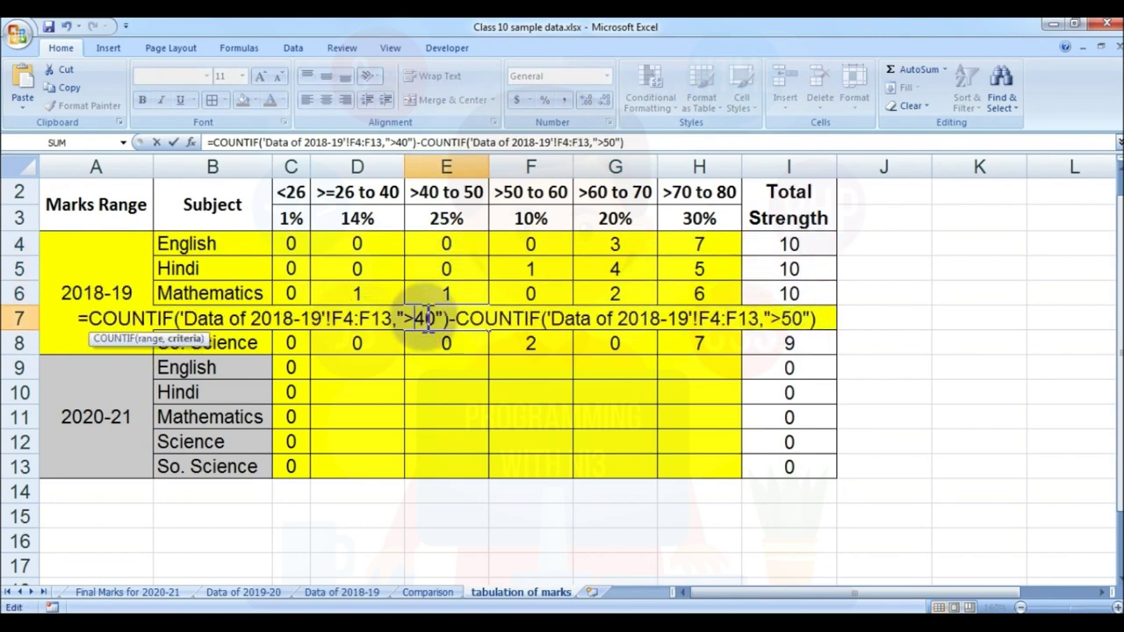
pyautogui.doubleClick(446, 343)
pyautogui.click(476, 393)
# Copy the 2020-21 English COUNTIF formula from the <26 column into D9 and set its criterion to >=26.
pyautogui.click(298, 367)
pyautogui.hotkey('ctrl', 'c')
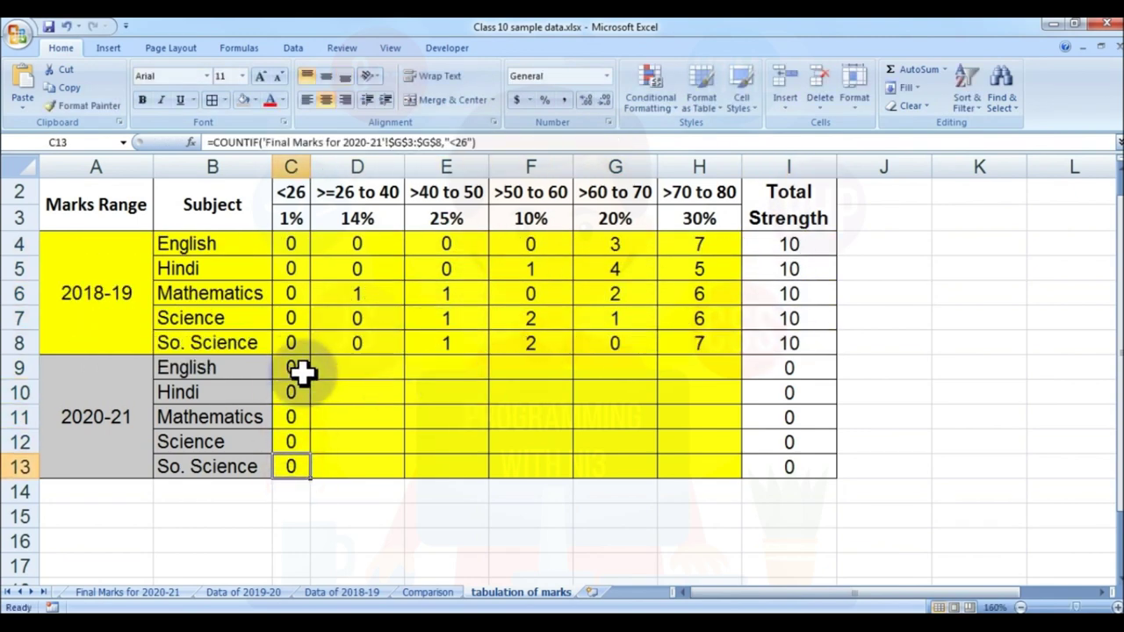
pyautogui.click(341, 366)
pyautogui.hotkey('ctrl', 'v')
pyautogui.doubleClick(342, 366)
pyautogui.click(440, 367)
pyautogui.press('End')
pyautogui.press('Left')
pyautogui.press('Left')
pyautogui.press('BackSpace')
pyautogui.press('BackSpace')
pyautogui.press('BackSpace')
pyautogui.write('>=26')
# Extend the D9 formula by subtracting a COUNTIF over 'Final Marks for 2020-21'!$C$3:$C$8 with criterion >40.
pyautogui.press('End')
pyautogui.write('-')
pyautogui.hotkey('ctrl', 'v')
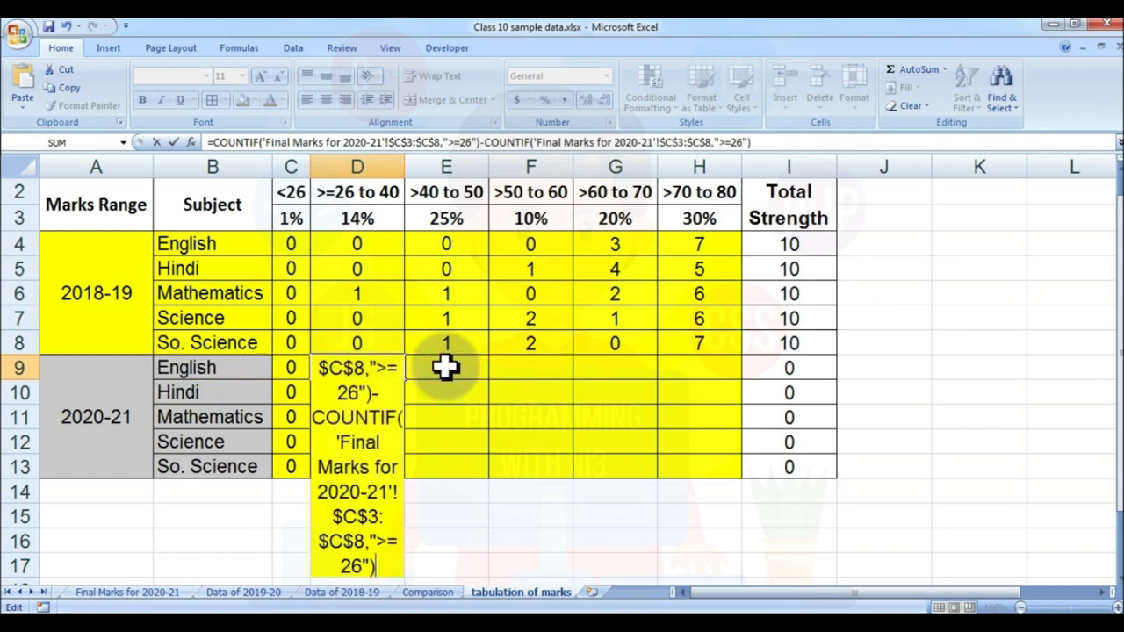
pyautogui.press('Left')
pyautogui.press('Left')
pyautogui.press('BackSpace')
pyautogui.press('BackSpace')
pyautogui.press('BackSpace')
pyautogui.write('40')
pyautogui.hotkey('ctrl', 'Return')
# Copy the 2020-21 English formula of the >=26 to 40 column into the Hindi row.
pyautogui.hotkey('ctrl', 'c')
pyautogui.press('Down')
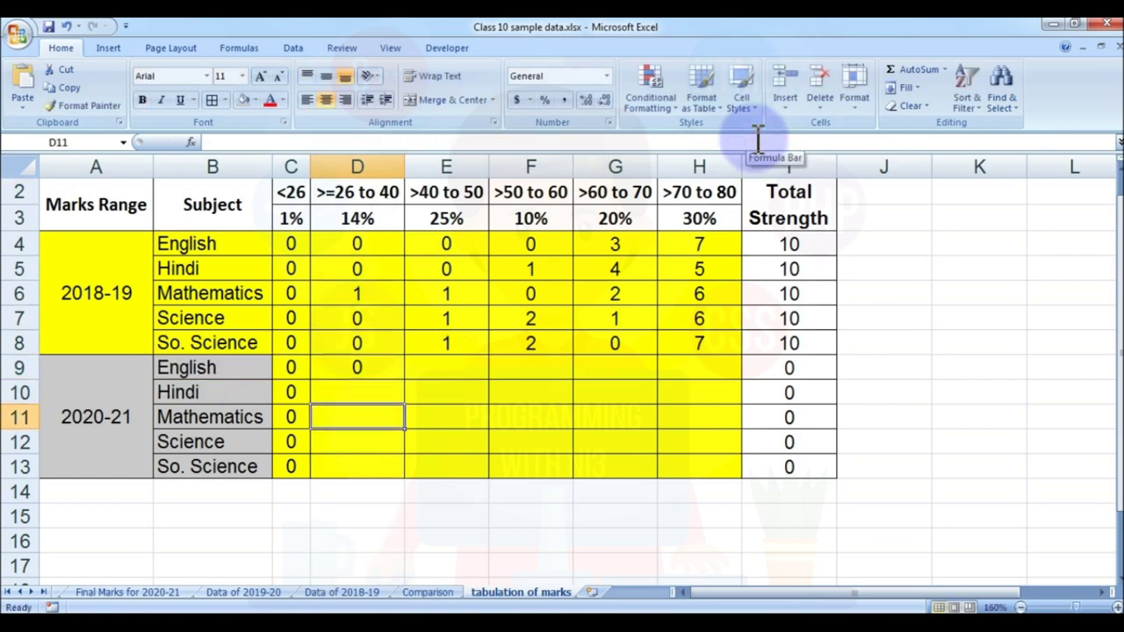
pyautogui.hotkey('ctrl', 'v')
pyautogui.press('F2')
pyautogui.hotkey('ctrl', 'Return')
pyautogui.press('Up')
# Copy the 2020-21 English formula into the >40 to 50 column and set its criteria to >40 and >50.
pyautogui.hotkey('ctrl', 'c')
pyautogui.press('Right')
pyautogui.hotkey('ctrl', 'v')
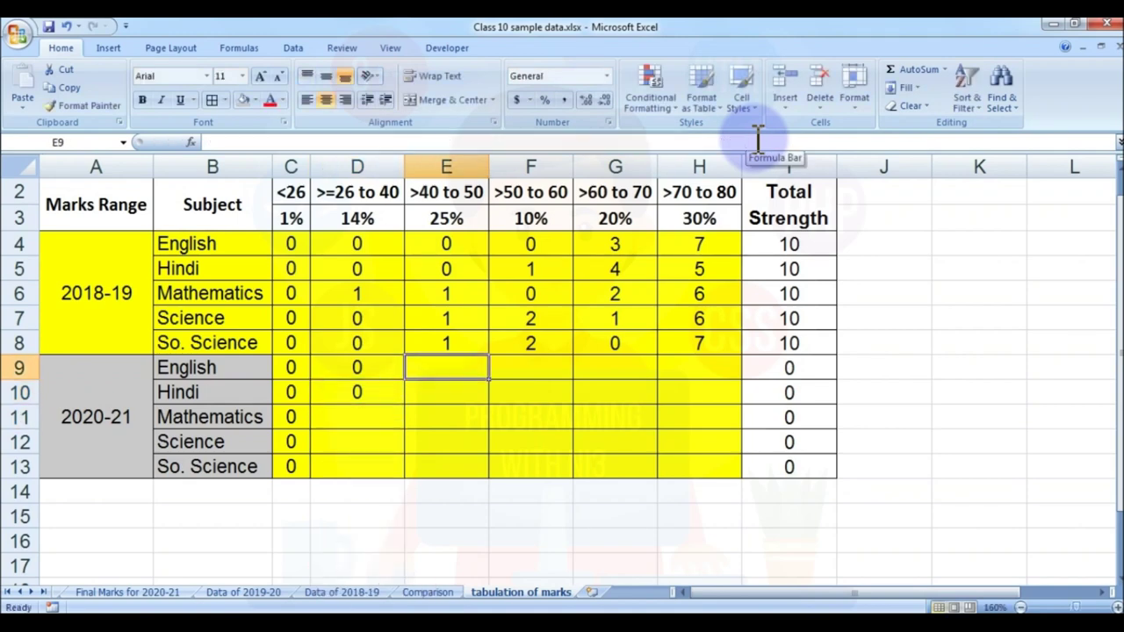
pyautogui.press('F2')
pyautogui.press('BackSpace')
pyautogui.press('BackSpace')
pyautogui.press('BackSpace')
pyautogui.write('40')
pyautogui.press('End')
pyautogui.press('Left')
pyautogui.press('Left')
pyautogui.press('Left')
pyautogui.press('BackSpace')
pyautogui.write('5')
pyautogui.hotkey('ctrl', 'Return')
# Copy the 2020-21 English formula into the >50 to 60 column and adapt its criteria to that range.
pyautogui.hotkey('ctrl', 'c')
pyautogui.press('Right')
pyautogui.hotkey('ctrl', 'v')
pyautogui.press('F2')
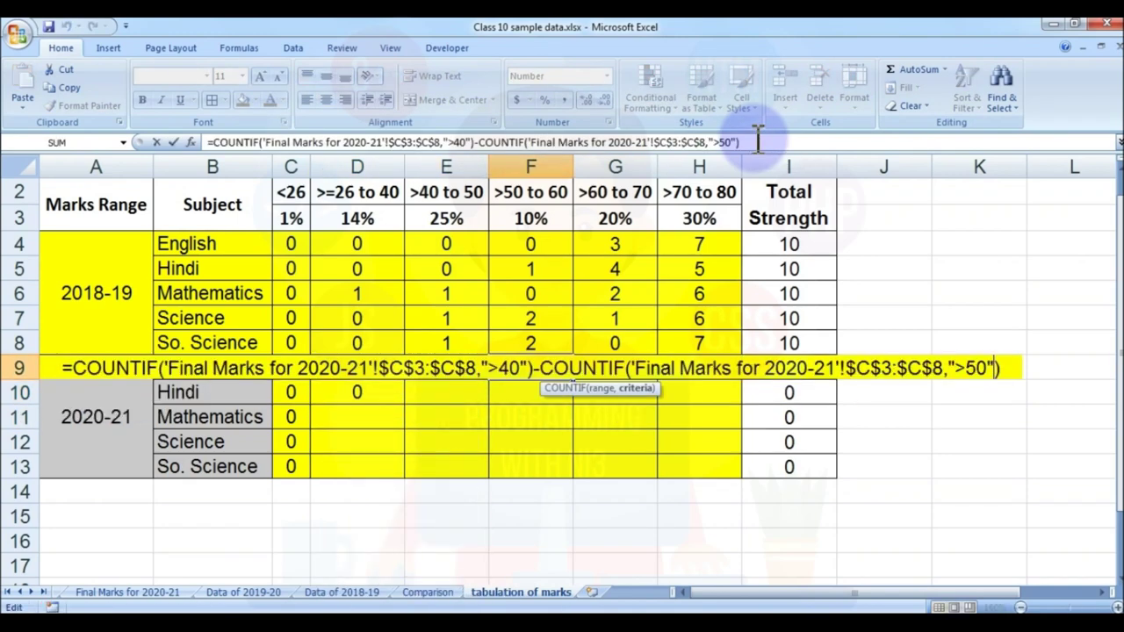
pyautogui.press('Left')
pyautogui.press('Left')
pyautogui.press('Left')
pyautogui.press('BackSpace')
pyautogui.write('5')
pyautogui.hotkey('ctrl', 'Return')
# Copy the 2020-21 English formula into the >60 to 70 column and set its criteria to >60 and >70.
pyautogui.hotkey('ctrl', 'c')
pyautogui.press('Right')
pyautogui.hotkey('ctrl', 'v')
pyautogui.press('F2')
pyautogui.press('Left')
pyautogui.press('Left')
pyautogui.press('Left')
pyautogui.press('BackSpace')
pyautogui.press('7')
pyautogui.press('Left')
pyautogui.press('Left')
pyautogui.press('Left')
pyautogui.press('Left')
pyautogui.press('Left')
pyautogui.press('Left')
pyautogui.press('Left')
pyautogui.press('Left')
pyautogui.press('Left')
pyautogui.press('Left')
pyautogui.press('Left')
pyautogui.press('Left')
pyautogui.press('Left')
pyautogui.press('Left')
pyautogui.press('Left')
pyautogui.press('Left')
pyautogui.press('Left')
pyautogui.press('Left')
pyautogui.press('Left')
pyautogui.press('Left')
pyautogui.press('BackSpace')
pyautogui.press('6')
pyautogui.hotkey('ctrl', 'Return')
# Copy the 2020-21 English formula into the >70 to 80 column and set its criteria to >70 and >80.
pyautogui.hotkey('ctrl', 'c')
pyautogui.press('Right')
pyautogui.hotkey('ctrl', 'v')
pyautogui.press('F2')
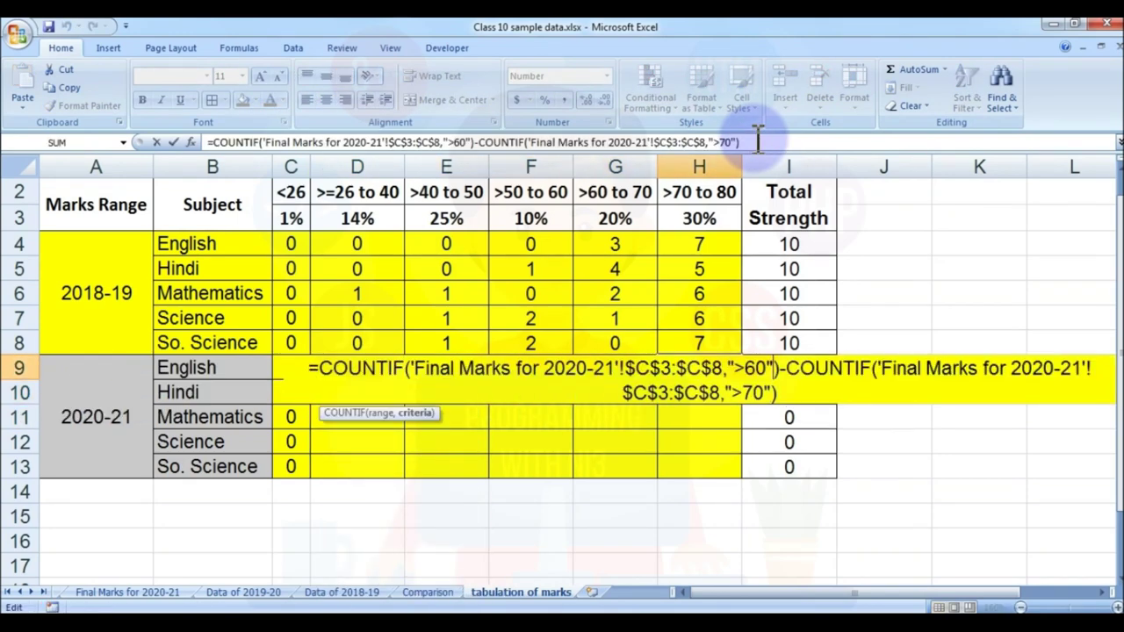
pyautogui.press('Left')
pyautogui.press('Left')
pyautogui.press('Left')
pyautogui.press('BackSpace')
pyautogui.press('8')
pyautogui.press('Left')
pyautogui.press('Left')
pyautogui.press('Left')
pyautogui.press('Left')
pyautogui.press('Left')
pyautogui.press('Left')
pyautogui.press('Left')
pyautogui.press('Left')
pyautogui.press('Left')
pyautogui.press('Left')
pyautogui.press('Left')
pyautogui.press('Left')
pyautogui.press('Left')
pyautogui.press('Left')
pyautogui.press('Left')
pyautogui.press('Left')
pyautogui.press('Left')
pyautogui.press('Left')
pyautogui.press('Left')
pyautogui.press('Left')
pyautogui.press('BackSpace')
pyautogui.press('7')
pyautogui.hotkey('ctrl', 'Return')
# Copy the 2020-21 English formulas of the >40 to 50 through >70 to 80 columns into the Hindi row.
pyautogui.moveTo(699, 367); pyautogui.dragTo(446, 367)
pyautogui.hotkey('ctrl', 'c')
pyautogui.click(459, 393)
pyautogui.hotkey('ctrl', 'v')
# Change the counted ranges in the 2020-21 Hindi formula for >40 to 50 to column D, $D$3:$D$8.
pyautogui.press('F2')
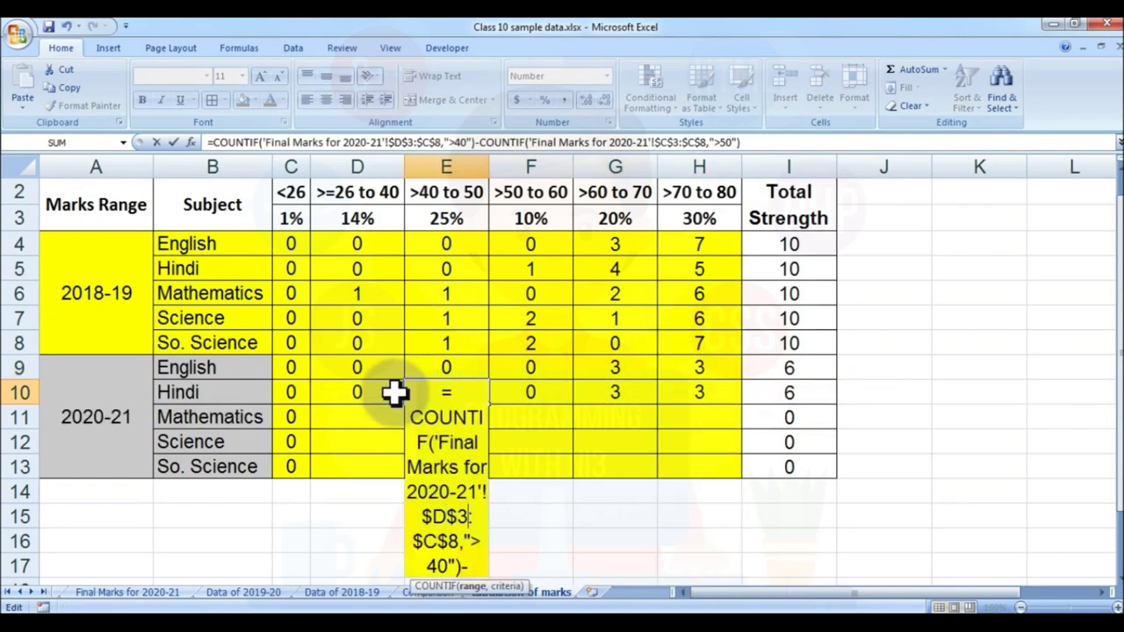
pyautogui.press('Delete')
pyautogui.press('d')
pyautogui.press('Right')
pyautogui.press('Right')
pyautogui.press('Right')
pyautogui.press('Right')
pyautogui.press('Delete')
pyautogui.press('d')
pyautogui.hotkey('ctrl', 'Return')
# Point the 2020-21 Hindi formula for >50 to 60 at the column D marks.
pyautogui.press('Right')
pyautogui.press('F2')
pyautogui.press('Left')
pyautogui.press('Left')
pyautogui.press('Left')
pyautogui.press('Left')
pyautogui.press('Left')
pyautogui.press('Left')
pyautogui.press('Left')
pyautogui.press('Left')
pyautogui.press('Left')
pyautogui.press('Left')
pyautogui.press('Left')
pyautogui.press('Left')
pyautogui.press('Left')
pyautogui.press('Left')
pyautogui.press('Left')
pyautogui.press('Left')
pyautogui.press('Left')
pyautogui.press('Left')
pyautogui.press('Left')
pyautogui.press('Left')
pyautogui.press('BackSpace')
pyautogui.press('d')
pyautogui.hotkey('ctrl', 'Return')
# Point the 2020-21 Hindi formula for >60 to 70 at the column D marks.
pyautogui.press('Right')
pyautogui.press('F2')
pyautogui.press('Left')
pyautogui.press('Left')
pyautogui.press('Left')
pyautogui.press('Left')
pyautogui.press('Left')
pyautogui.press('Left')
pyautogui.press('Left')
pyautogui.press('Left')
pyautogui.press('Left')
pyautogui.press('BackSpace')
pyautogui.press('d')
pyautogui.press('Left')
pyautogui.press('Left')
pyautogui.press('Left')
pyautogui.press('Left')
pyautogui.press('Left')
pyautogui.press('BackSpace')
pyautogui.press('d')
pyautogui.press('Left')
pyautogui.press('Left')
pyautogui.press('Left')
pyautogui.press('Left')
pyautogui.press('Left')
pyautogui.hotkey('ctrl', 'Return')
# Change both counted ranges in the 2020-21 Hindi formula for >70 to 80 to the column D marks, $D$3:$D$8.
pyautogui.press('Right')
pyautogui.press('F2')
pyautogui.press('Left')
pyautogui.press('Left')
pyautogui.press('Left')
pyautogui.press('Left')
pyautogui.press('Left')
pyautogui.press('Left')
pyautogui.press('Left')
pyautogui.press('Left')
pyautogui.press('Left')
pyautogui.press('BackSpace')
pyautogui.press('d')
pyautogui.press('Left')
pyautogui.press('Left')
pyautogui.press('Left')
pyautogui.press('Left')
pyautogui.press('Left')
pyautogui.press('BackSpace')
pyautogui.press('d')
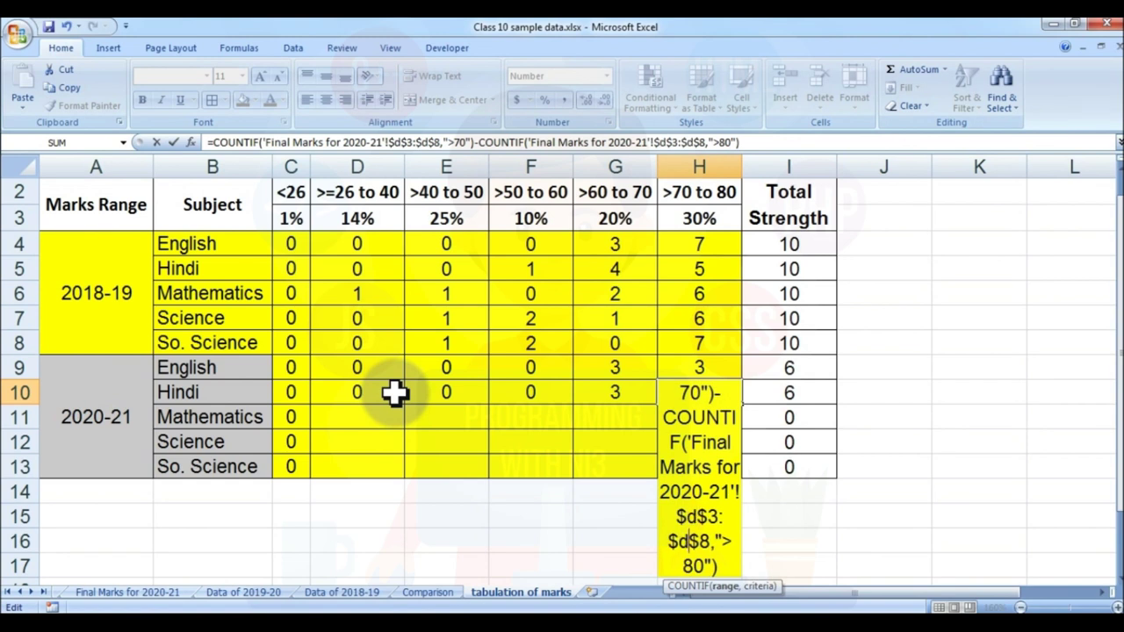
pyautogui.hotkey('ctrl', 'Return')
# Check the 2020-21 English and Hindi Total Strength cells against the student rows on the Final Marks for 2020-21 sheet.
pyautogui.press('Right')
pyautogui.press('Right')
pyautogui.press('Up')
pyautogui.click(810, 375)
pyautogui.click(773, 391)
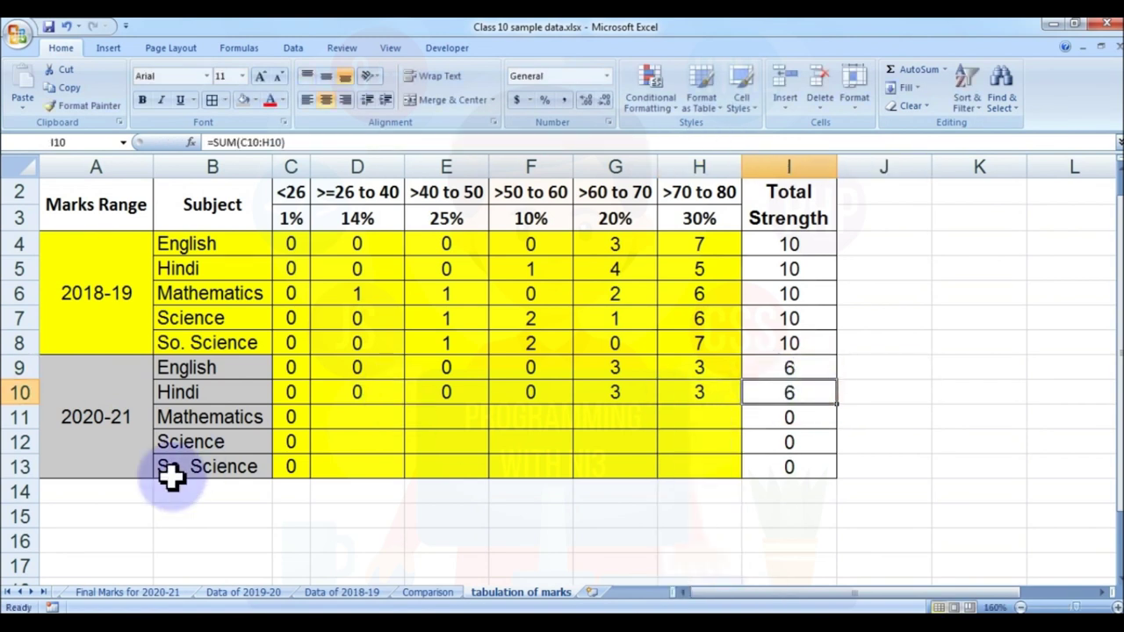
pyautogui.click(132, 593)
pyautogui.moveTo(296, 248); pyautogui.dragTo(299, 357)
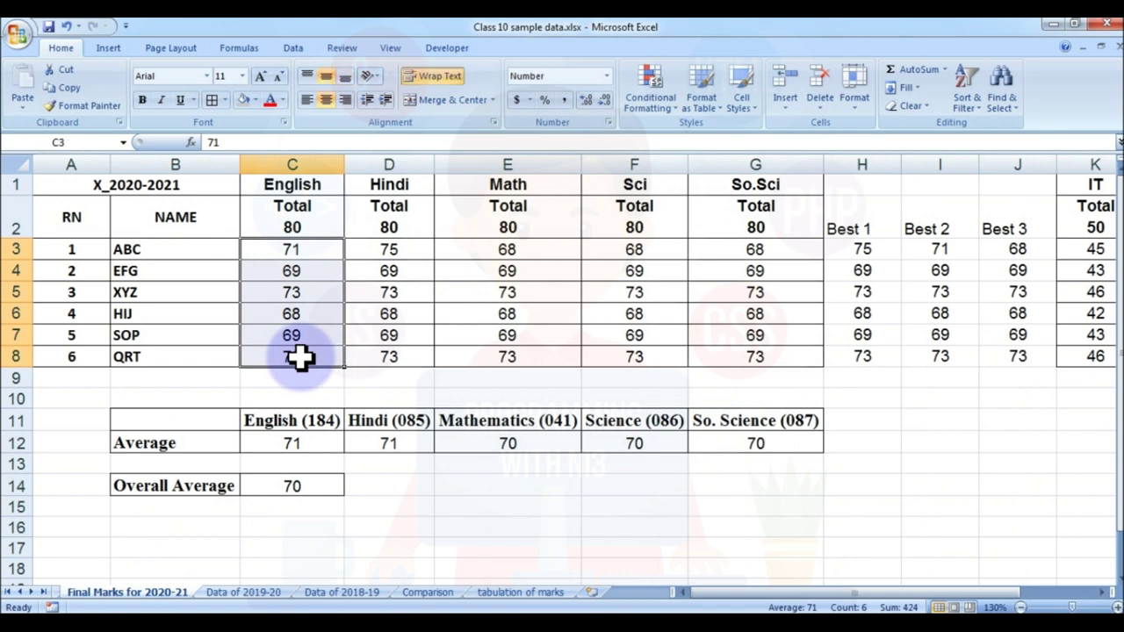
pyautogui.click(194, 255)
pyautogui.click(194, 265)
pyautogui.click(186, 293)
pyautogui.click(166, 332)
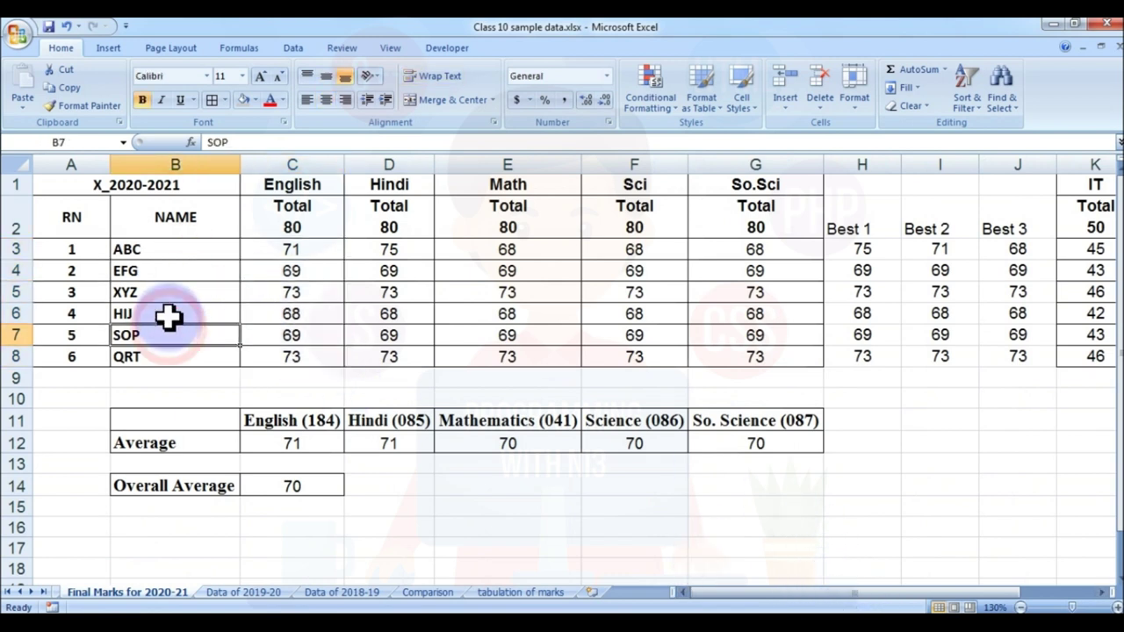
pyautogui.click(200, 361)
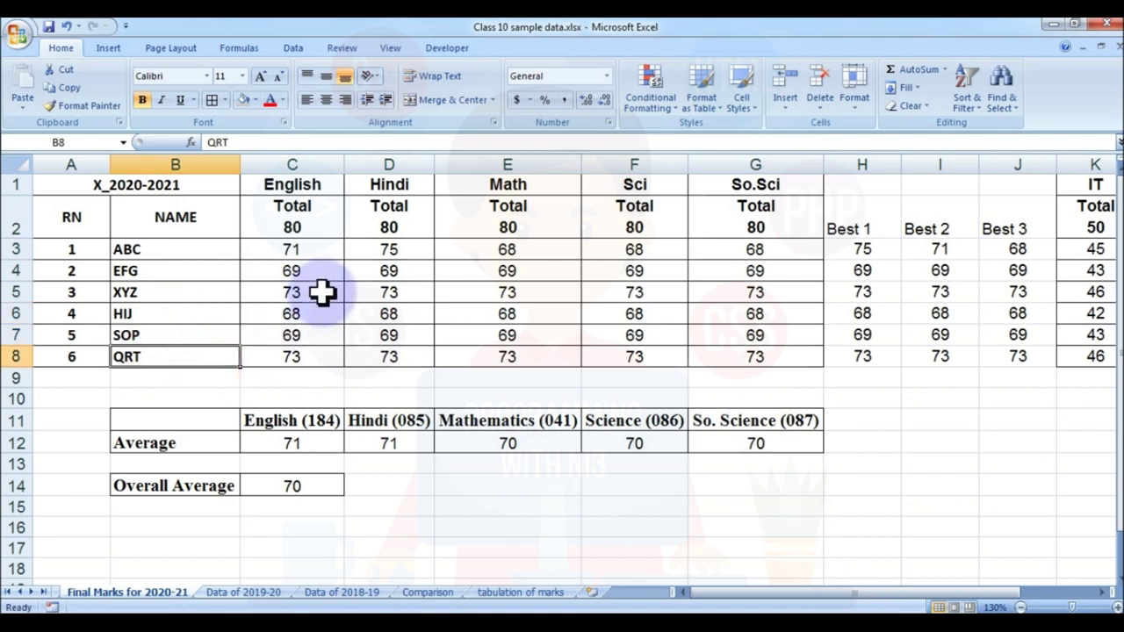
pyautogui.click(318, 291)
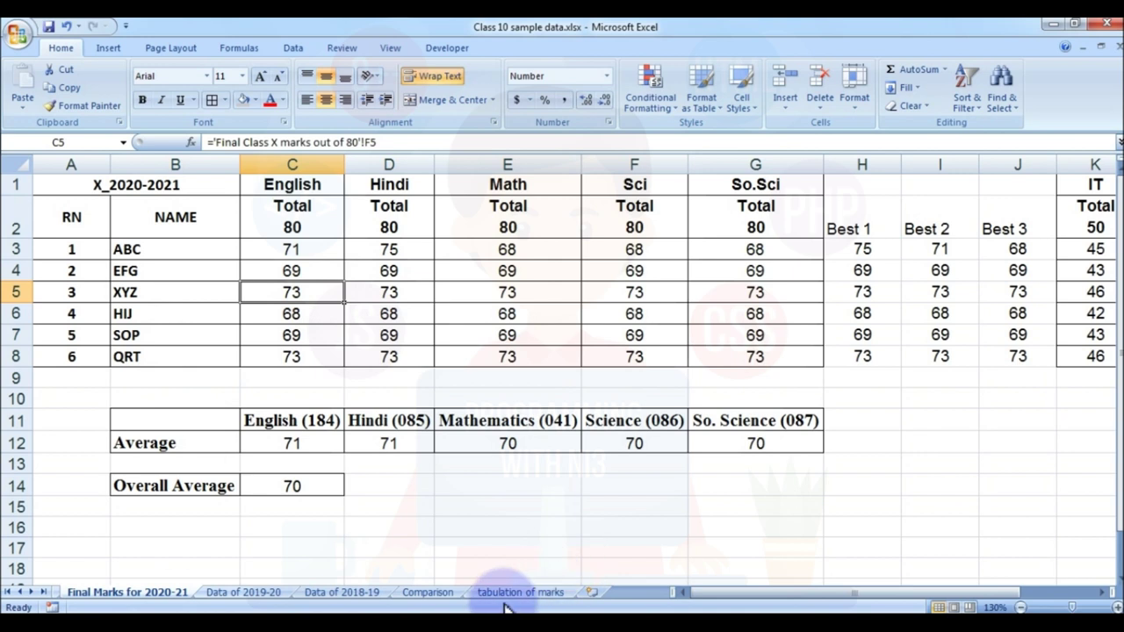
# Return to the tabulation of marks sheet and minimize the workbook window.
pyautogui.click(537, 593)
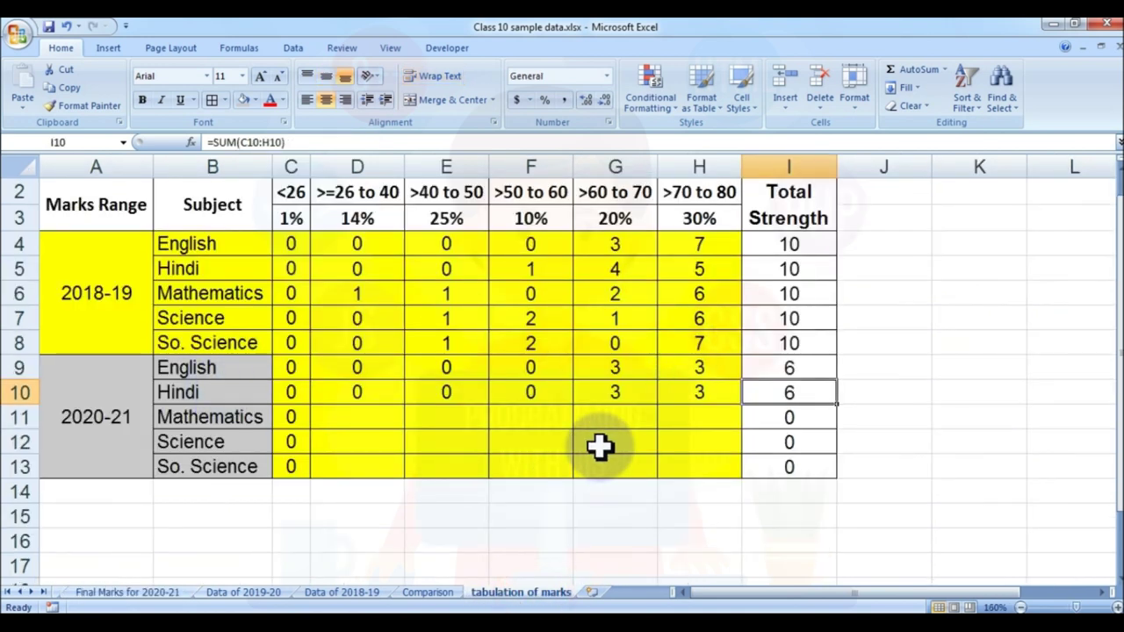
pyautogui.click(413, 418)
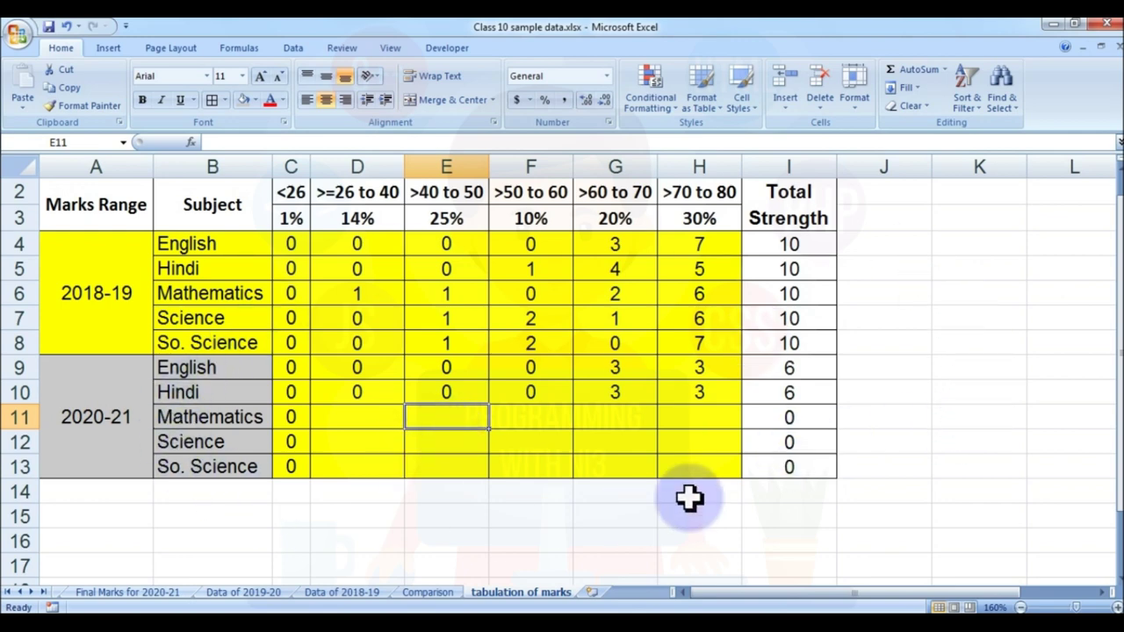
pyautogui.click(1054, 24)
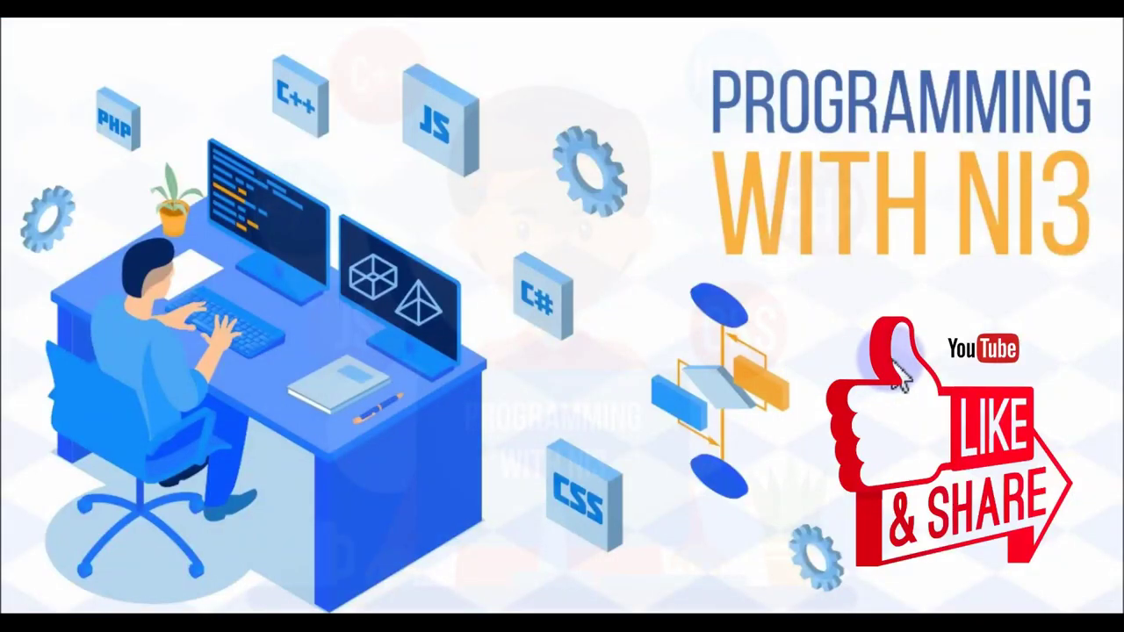